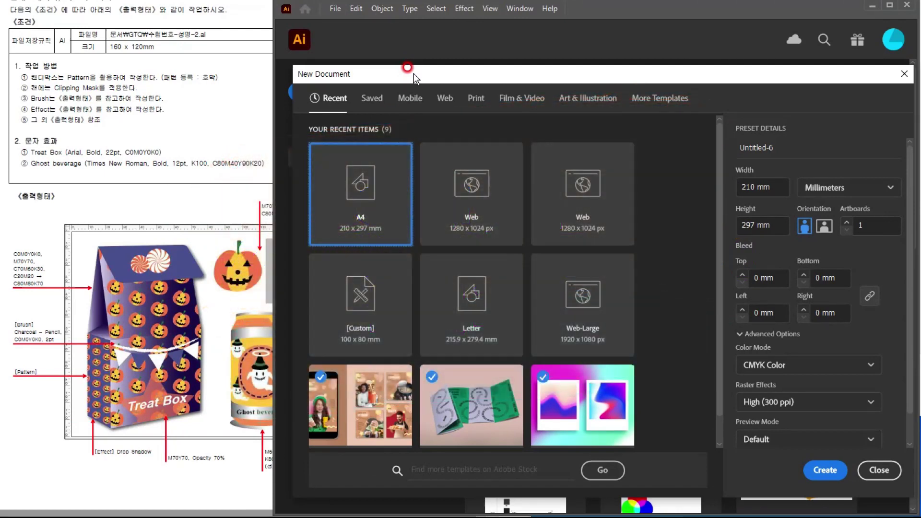
# Create a 160 x 120 mm print document in millimetres with CMYK colour, and show its rulers.
pyautogui.click(116, 169)
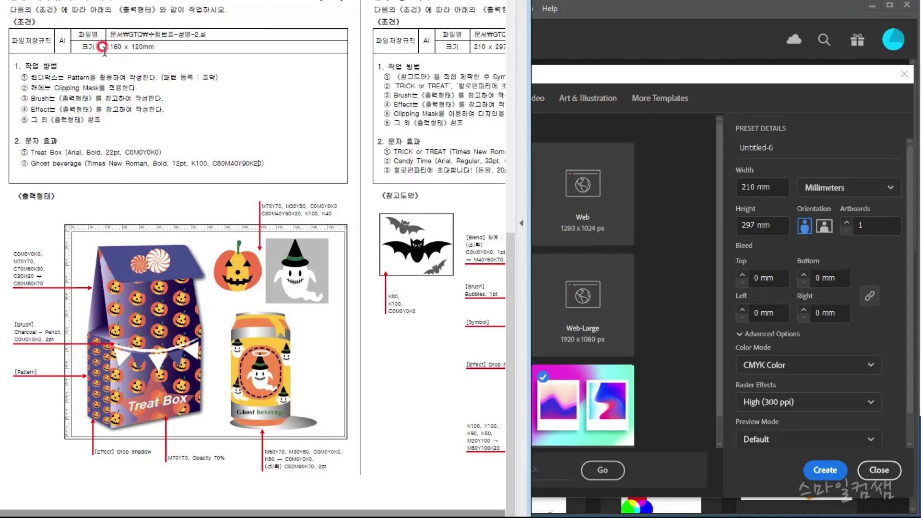
pyautogui.click(637, 78)
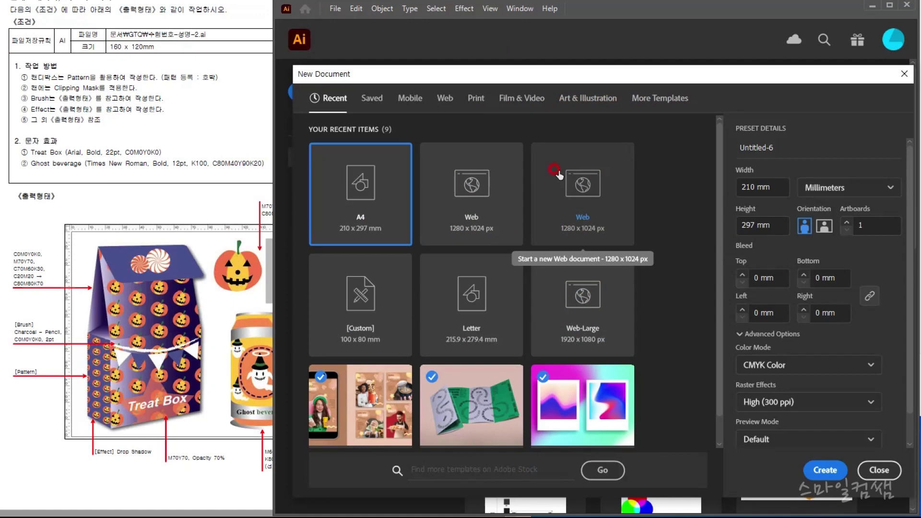
pyautogui.click(468, 98)
pyautogui.click(808, 189)
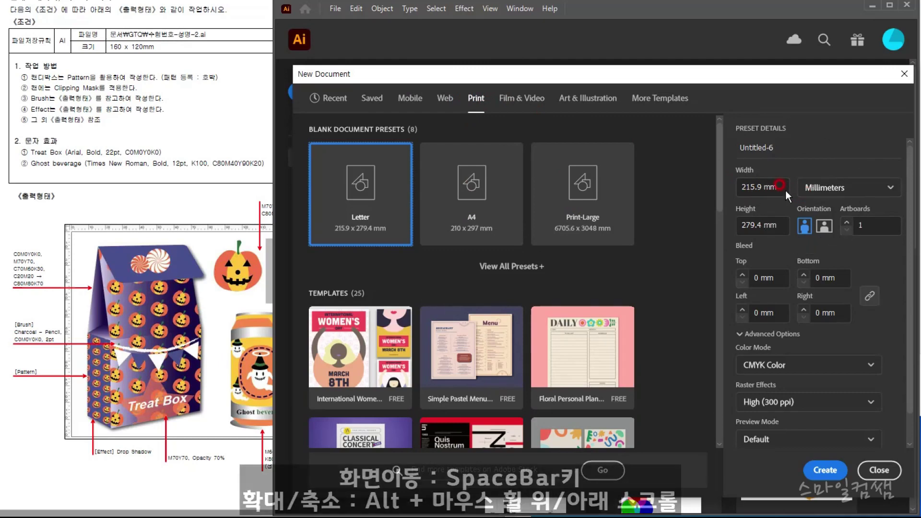
pyautogui.doubleClick(751, 187)
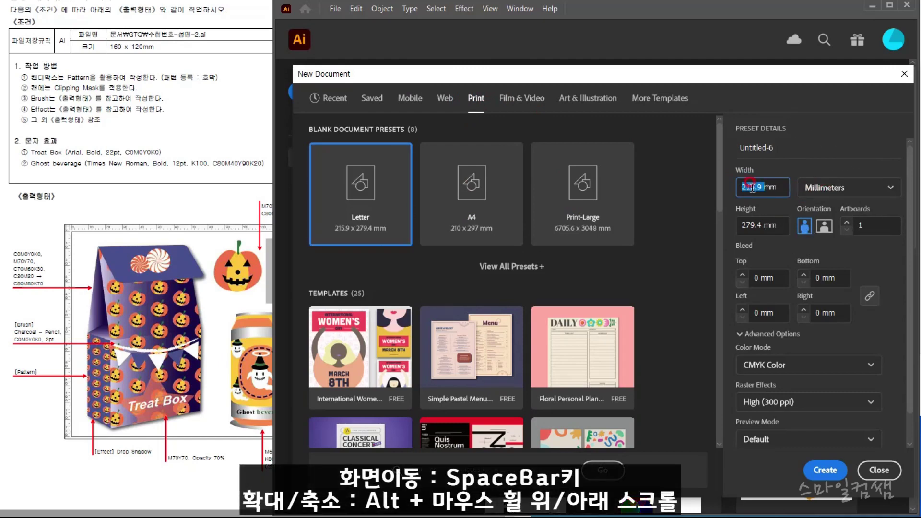
pyautogui.doubleClick(751, 219)
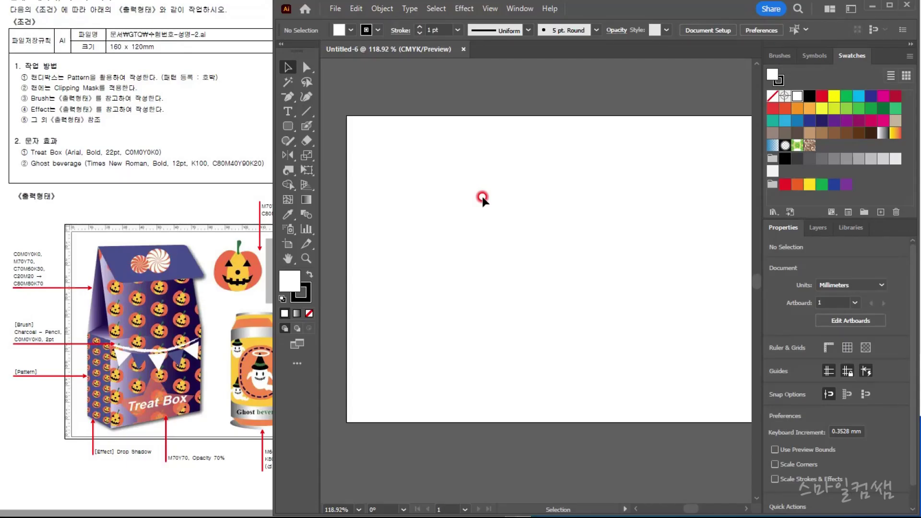
pyautogui.hotkey('ctrl', 'r')
pyautogui.moveTo(481, 197); pyautogui.dragTo(461, 206)
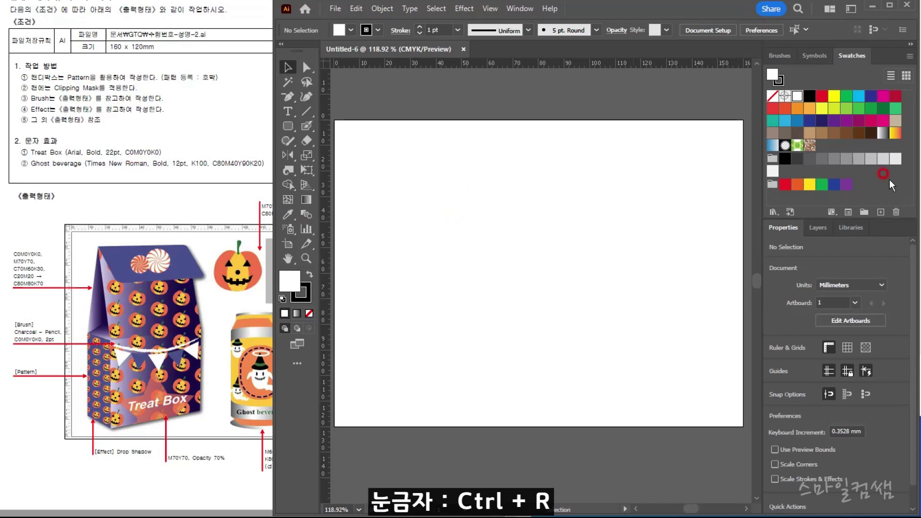
# Check that the Properties panel, the Control bar and the Advanced toolbar are enabled in the workspace.
pyautogui.click(786, 226)
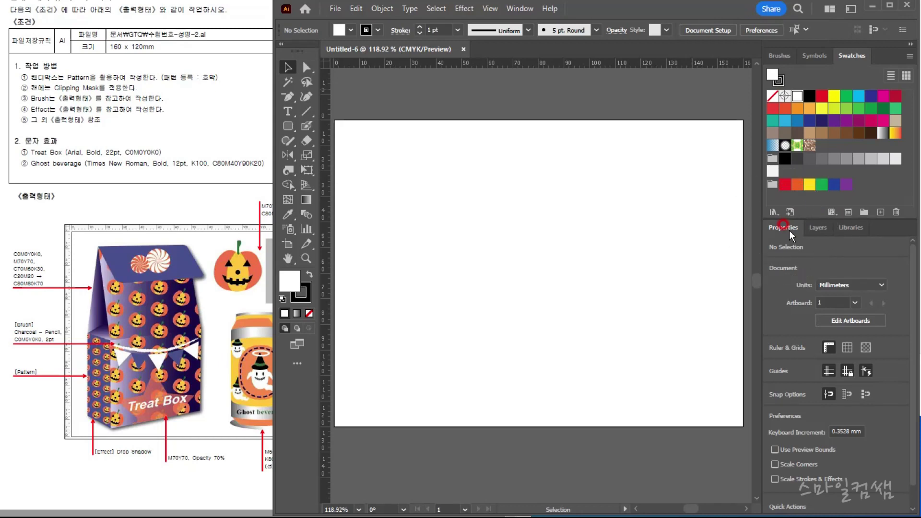
pyautogui.click(380, 29)
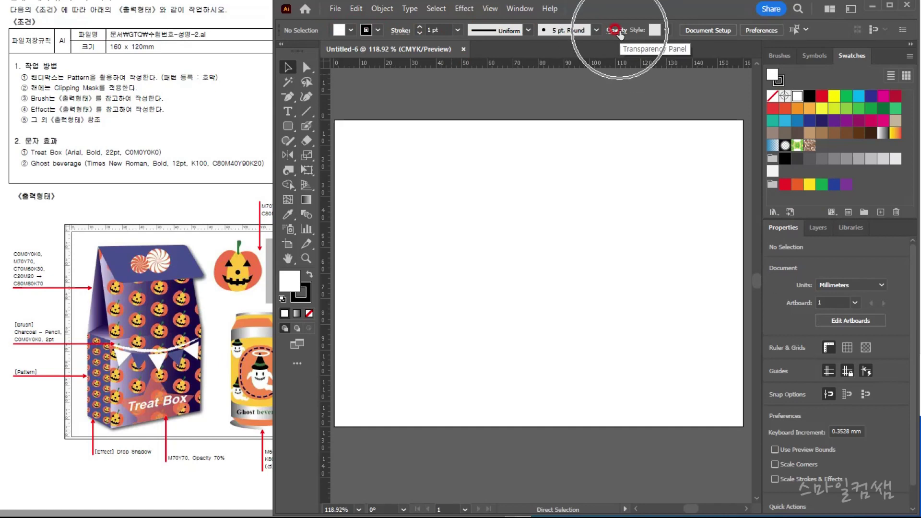
pyautogui.click(519, 9)
pyautogui.click(571, 27)
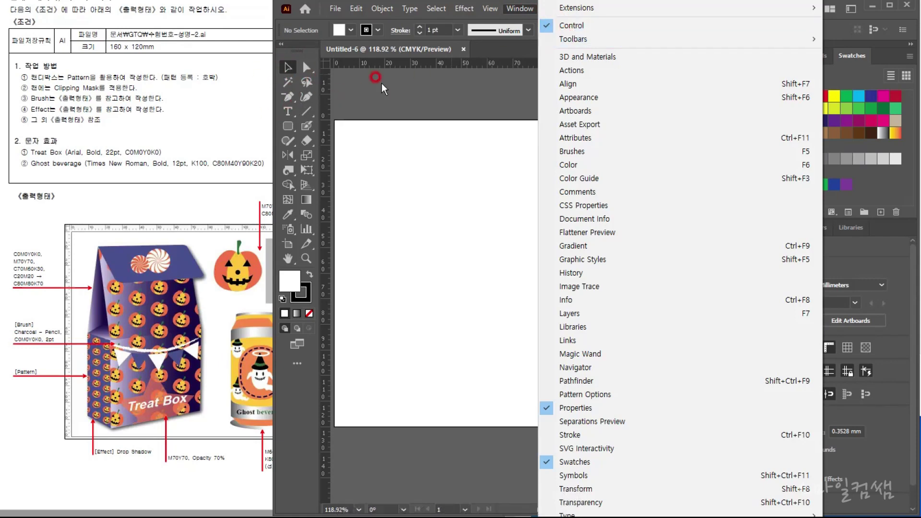
pyautogui.moveTo(583, 37)
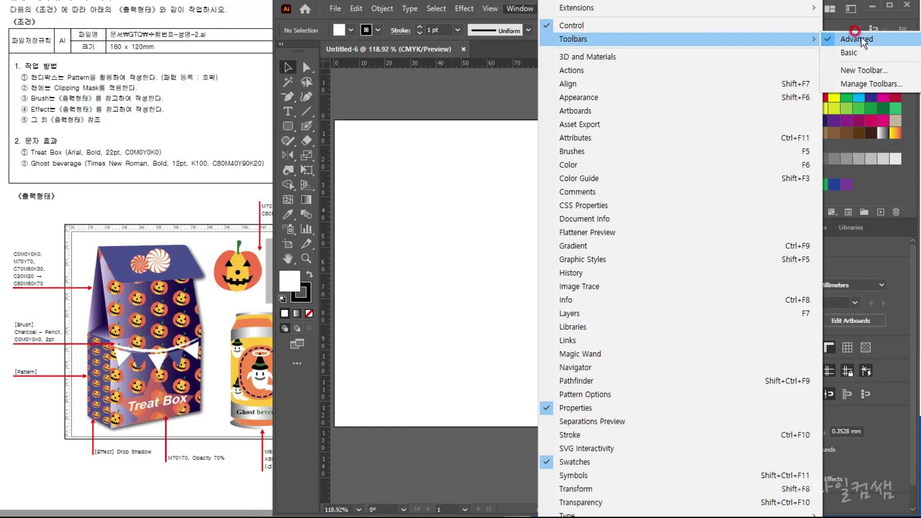
pyautogui.click(288, 69)
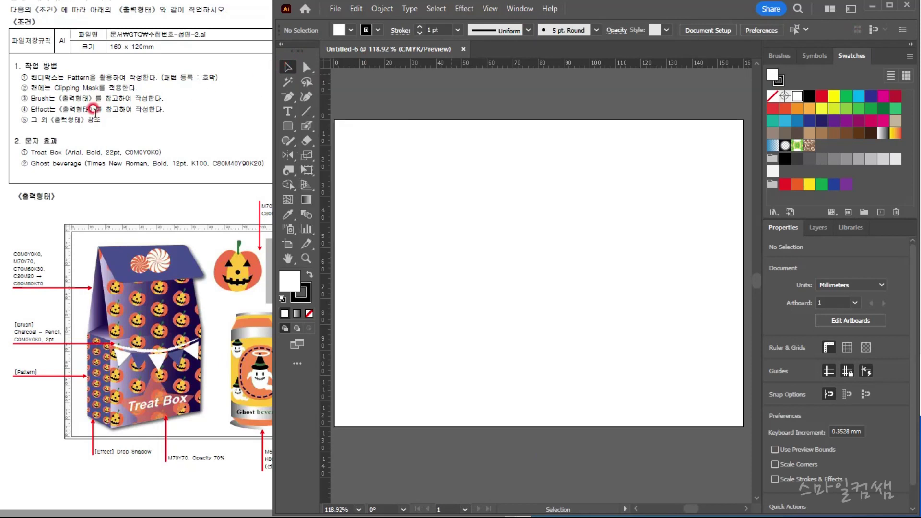
# Examine the pumpkin, ghost and can artwork with their colour codes in the reference document.
pyautogui.click(98, 124)
pyautogui.scroll(2, 245, 407)
pyautogui.moveTo(281, 282); pyautogui.dragTo(257, 205)
pyautogui.scroll(1, 276, 247)
pyautogui.press('ctrl')
pyautogui.press('ctrl')
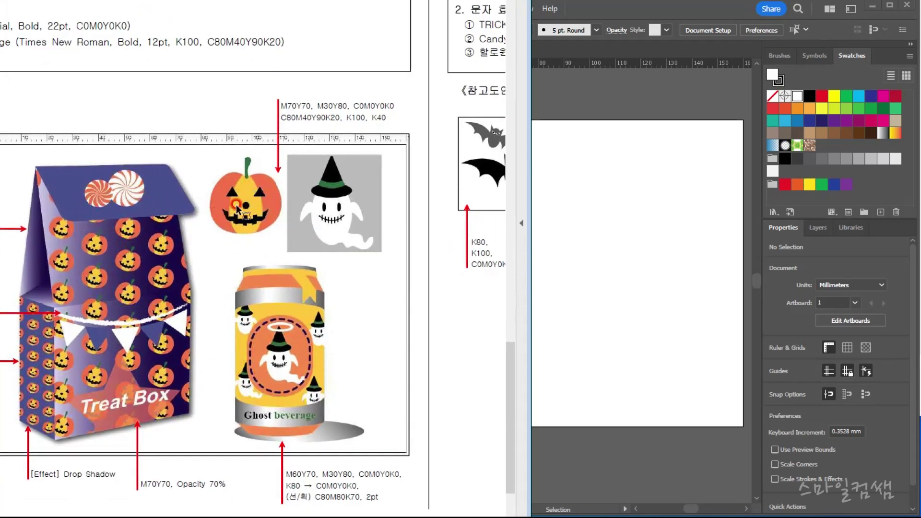
pyautogui.press('ctrl')
pyautogui.scroll(1, 323, 245)
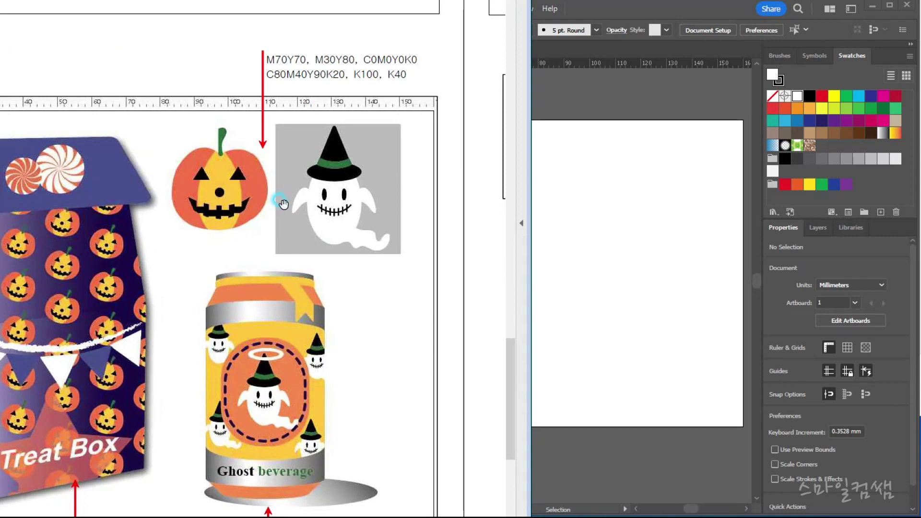
pyautogui.scroll(-1, 289, 204)
pyautogui.moveTo(276, 190); pyautogui.dragTo(266, 182)
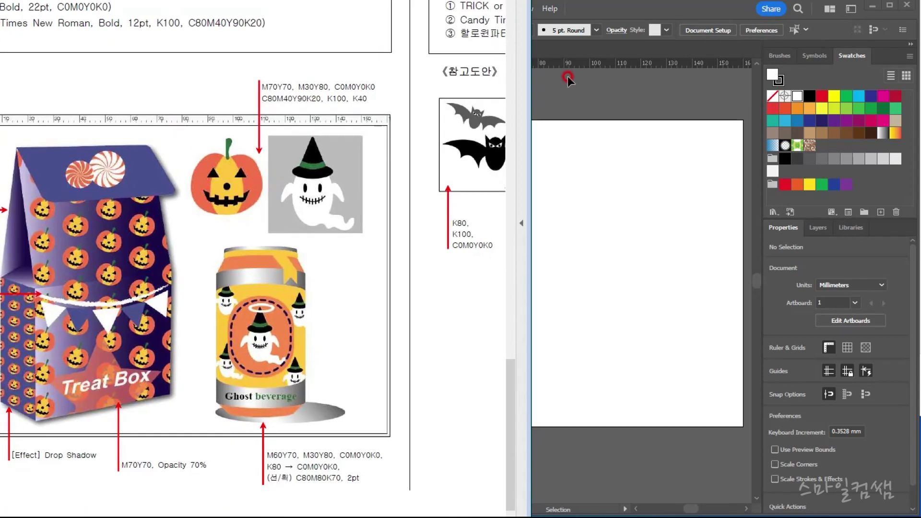
# Place a vertical guide at about 80 mm and a horizontal guide at about 45 mm on the artboard.
pyautogui.click(591, 8)
pyautogui.moveTo(332, 194); pyautogui.dragTo(538, 244)
pyautogui.click(398, 262)
pyautogui.click(200, 201)
pyautogui.click(279, 229)
pyautogui.click(214, 230)
pyautogui.click(603, 193)
pyautogui.moveTo(625, 63); pyautogui.dragTo(577, 225)
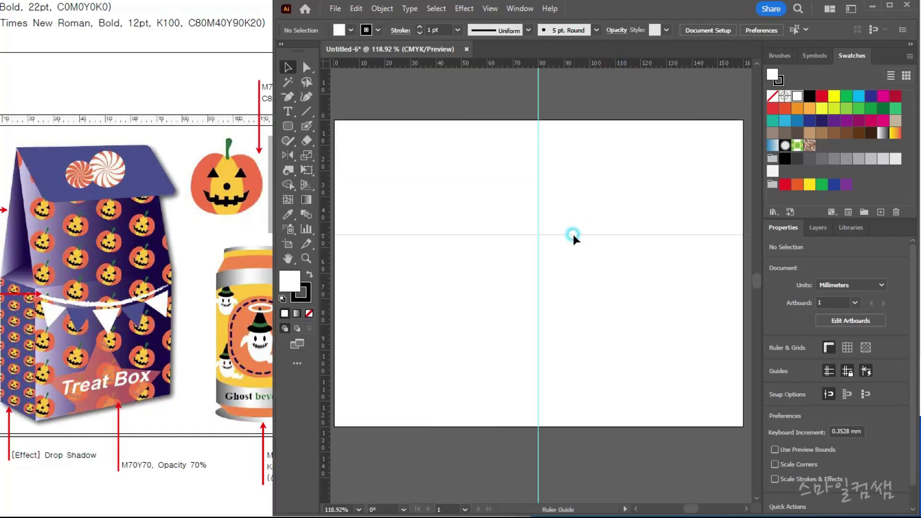
# Draw a rounded rectangle about 27.2 x 22.9 mm with nearly fully rounded ends above the horizontal guide as the pumpkin body.
pyautogui.scroll(1, 697, 156)
pyautogui.moveTo(580, 192); pyautogui.dragTo(509, 208)
pyautogui.scroll(1, 525, 193)
pyautogui.click(188, 68)
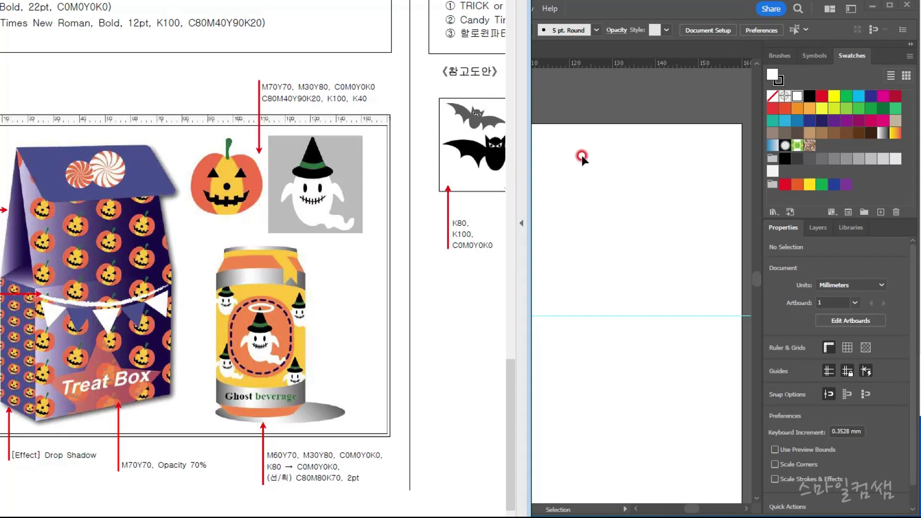
pyautogui.click(613, 11)
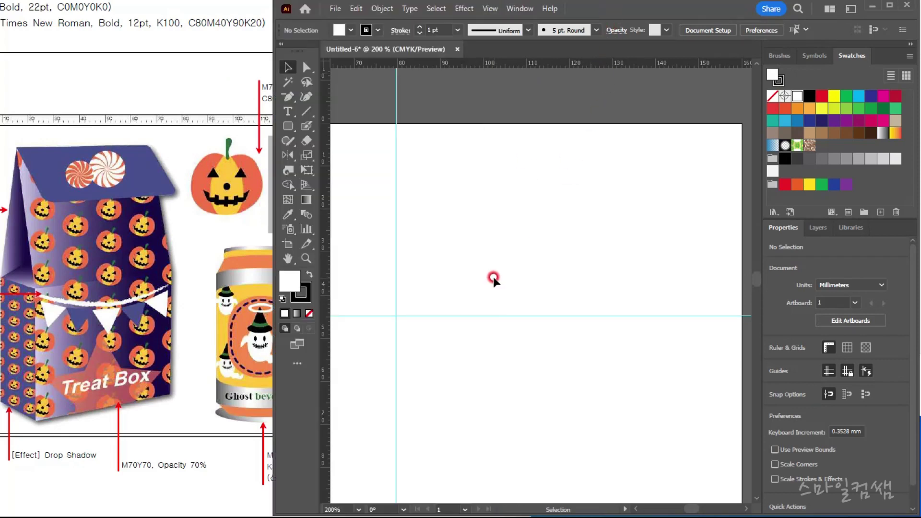
pyautogui.click(290, 124)
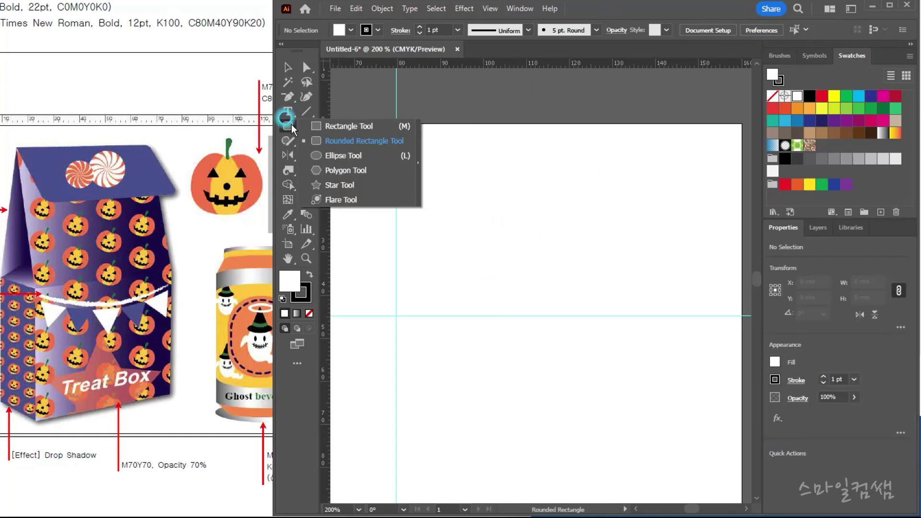
pyautogui.click(288, 128)
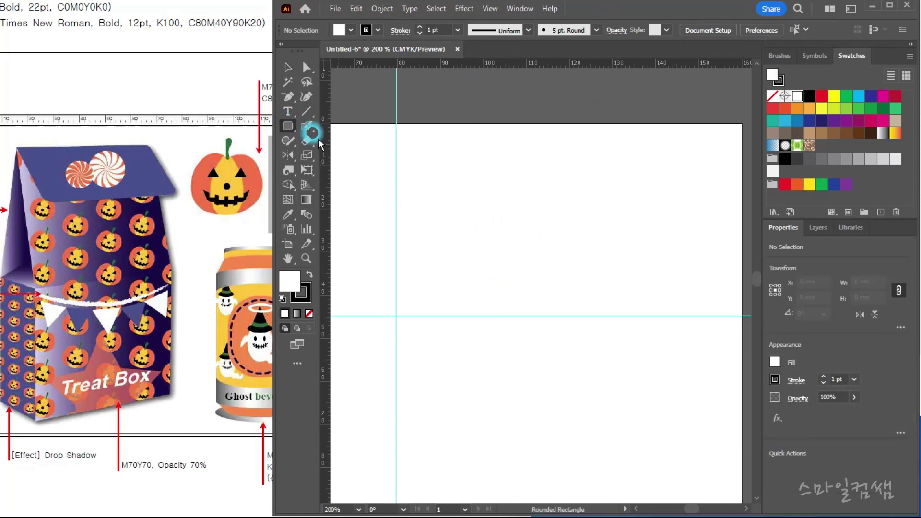
pyautogui.click(287, 126)
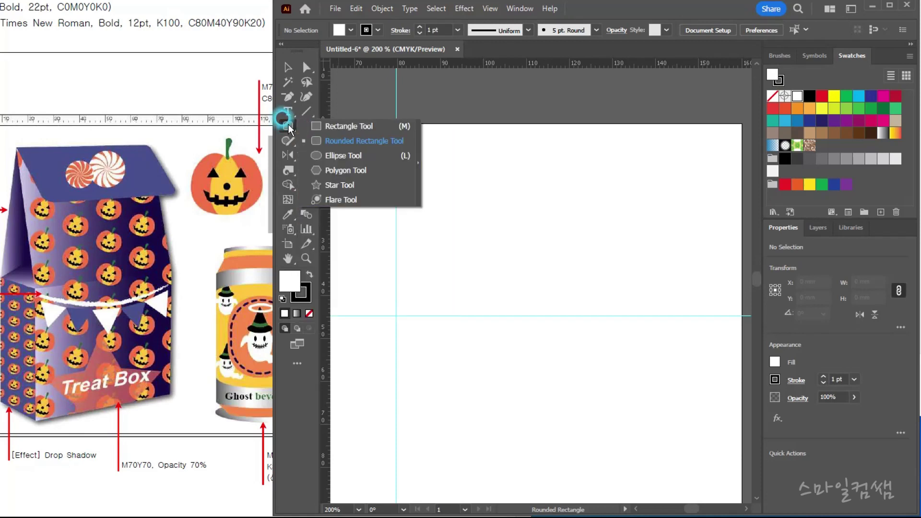
pyautogui.moveTo(338, 159)
pyautogui.mouseDown()
pyautogui.moveTo(342, 144)
pyautogui.moveTo(337, 157)
pyautogui.mouseUp()
pyautogui.hotkey('ctrl', '+')
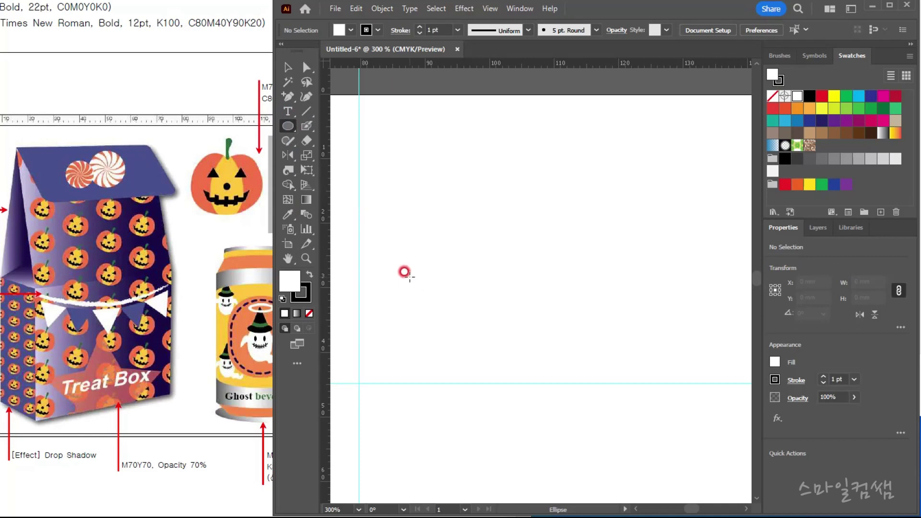
pyautogui.moveTo(287, 126); pyautogui.dragTo(340, 144)
pyautogui.moveTo(384, 219); pyautogui.dragTo(560, 367)
pyautogui.press('Up')
pyautogui.press('Up')
pyautogui.press('Up')
pyautogui.press('Up')
pyautogui.press('Up')
pyautogui.press('Down')
pyautogui.press('Down')
pyautogui.press('Down')
pyautogui.press('Down')
pyautogui.press('Down')
pyautogui.press('Up')
pyautogui.press('Up')
pyautogui.press('Up')
pyautogui.press('Up')
pyautogui.press('Up')
pyautogui.press('Down')
pyautogui.press('Down')
pyautogui.press('Down')
pyautogui.press('Down')
pyautogui.press('Down')
pyautogui.press('Up')
pyautogui.press('Up')
pyautogui.press('Up')
pyautogui.press('Up')
pyautogui.press('Up')
pyautogui.press('Up')
pyautogui.press('Up')
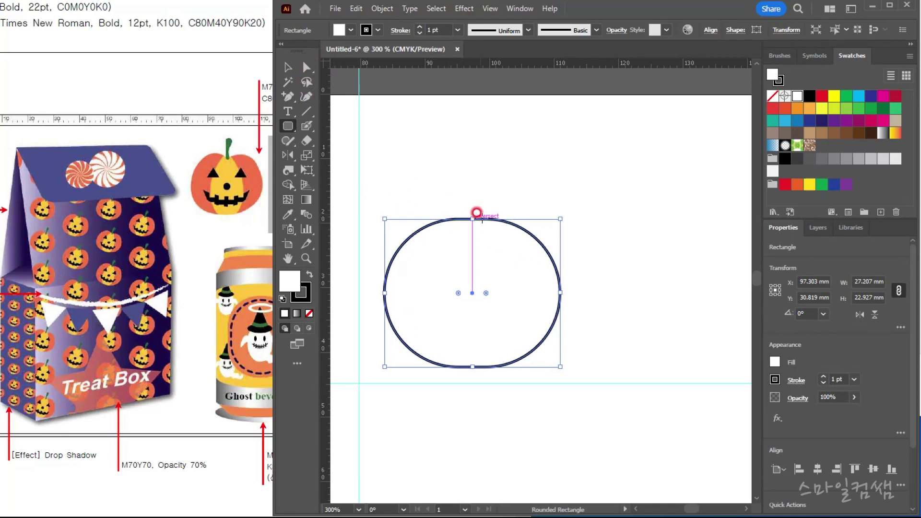
# Add an anchor point at the middle of the pumpkin body's top edge and move it down about 2.9 mm to form a notch.
pyautogui.click(291, 98)
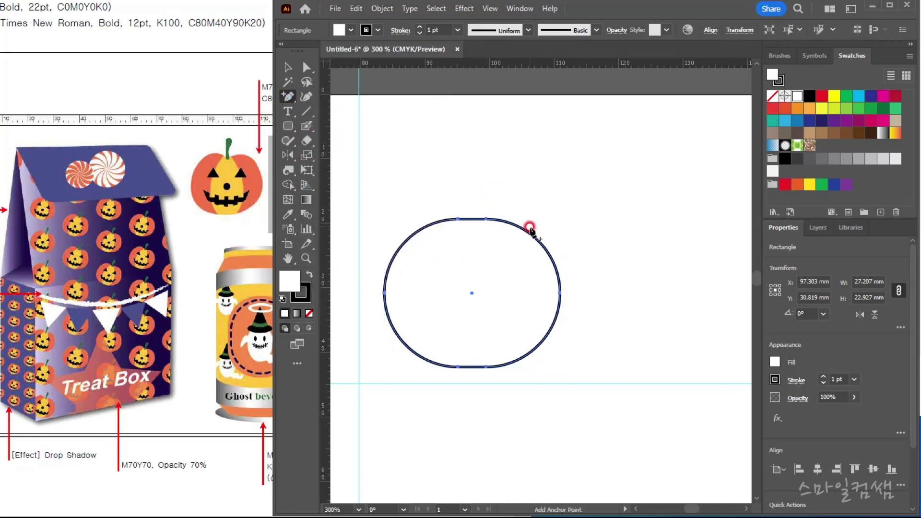
pyautogui.click(472, 220)
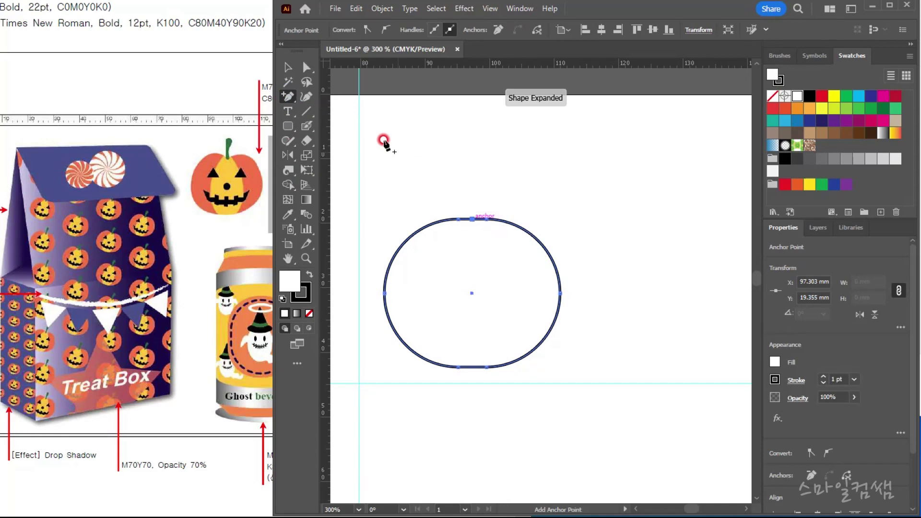
pyautogui.click(309, 68)
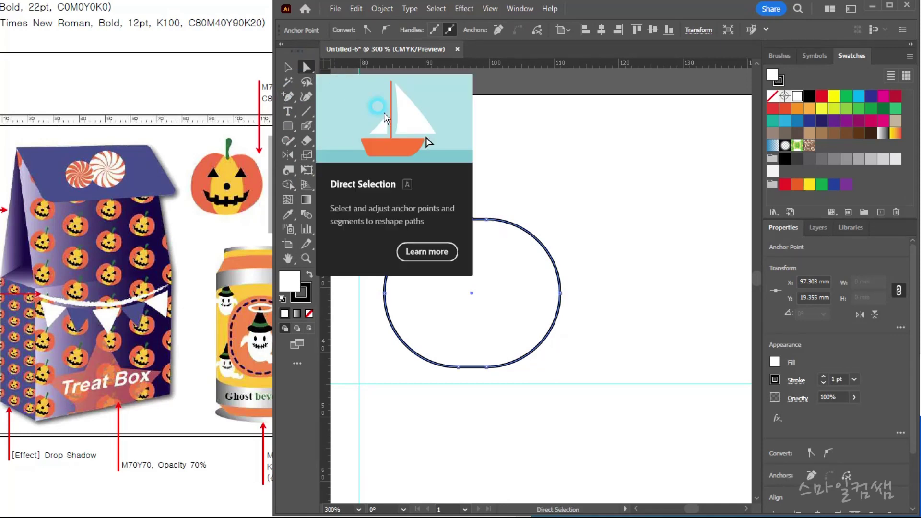
pyautogui.scroll(2, 494, 234)
pyautogui.moveTo(487, 209); pyautogui.dragTo(487, 187)
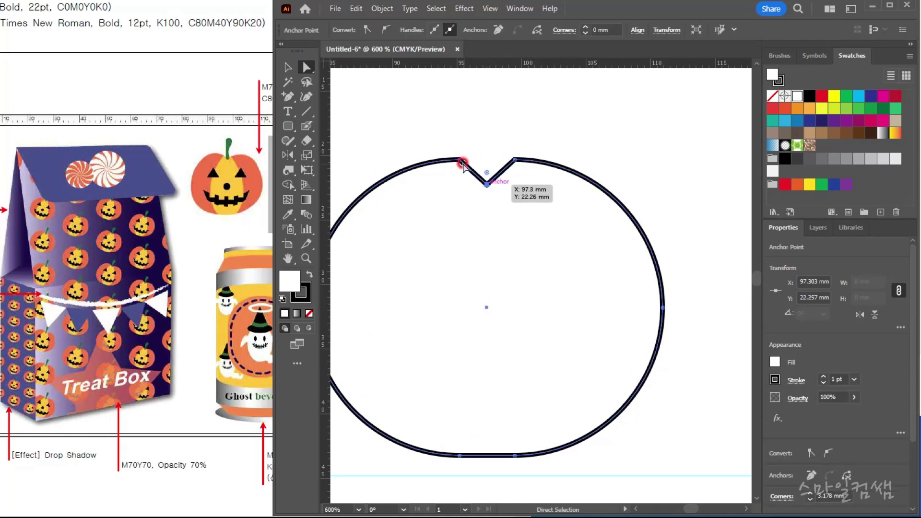
# Convert the three anchor points of the notch to smooth points.
pyautogui.moveTo(440, 131); pyautogui.dragTo(530, 200)
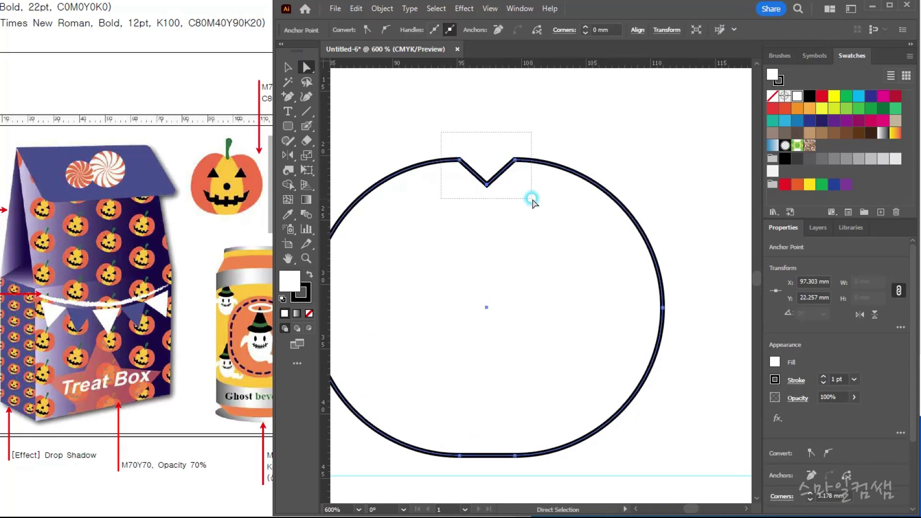
pyautogui.click(387, 29)
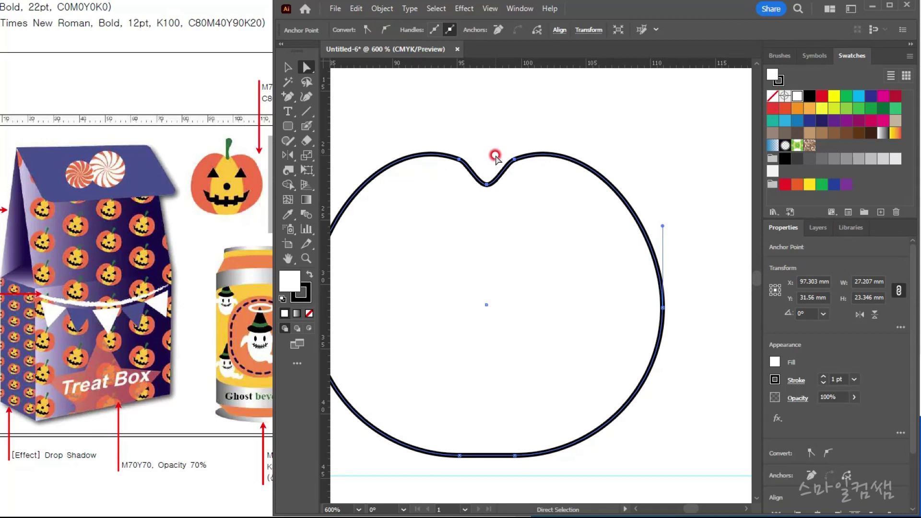
# Try converting the notch's middle and right anchor points to corners with the Curvature tool, and undo the changes.
pyautogui.click(306, 98)
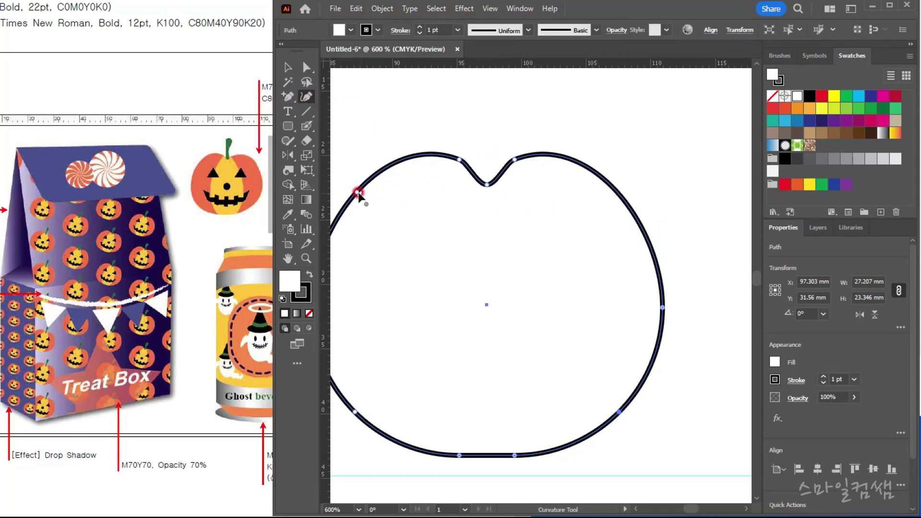
pyautogui.doubleClick(486, 184)
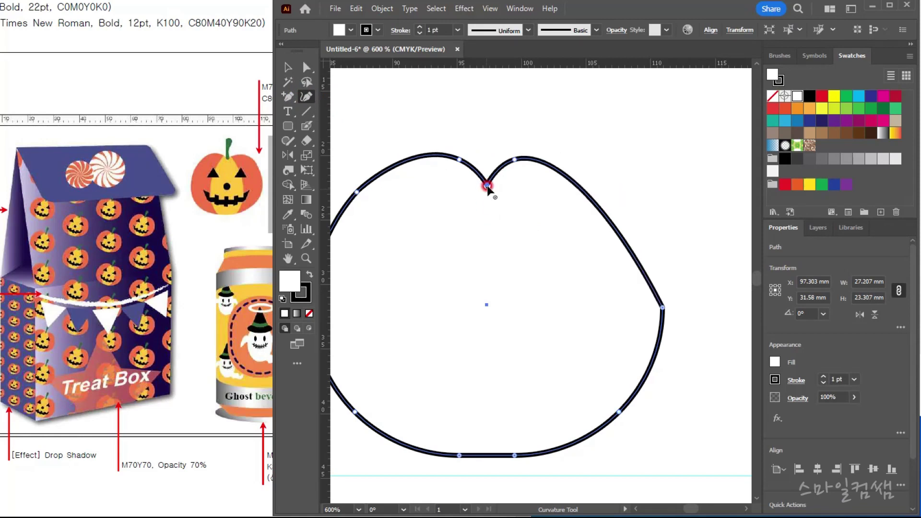
pyautogui.doubleClick(514, 158)
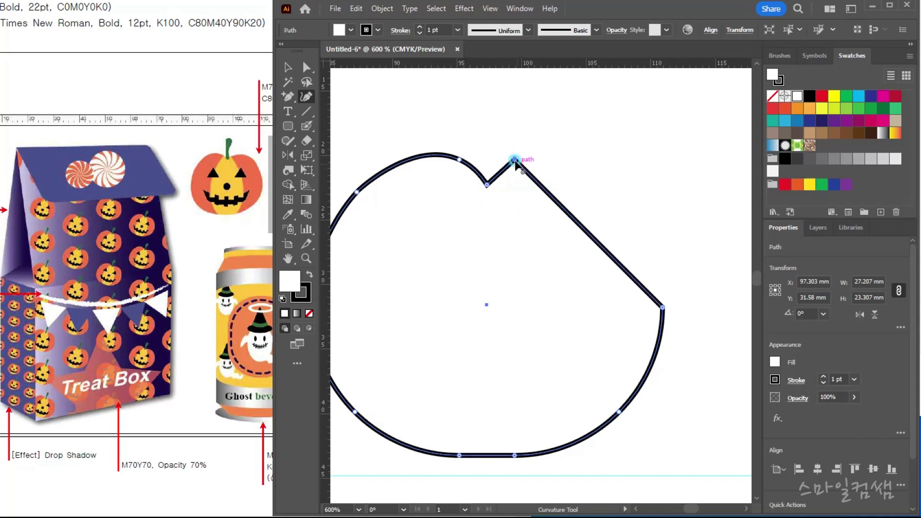
pyautogui.doubleClick(514, 160)
pyautogui.hotkey('ctrl', 'z')
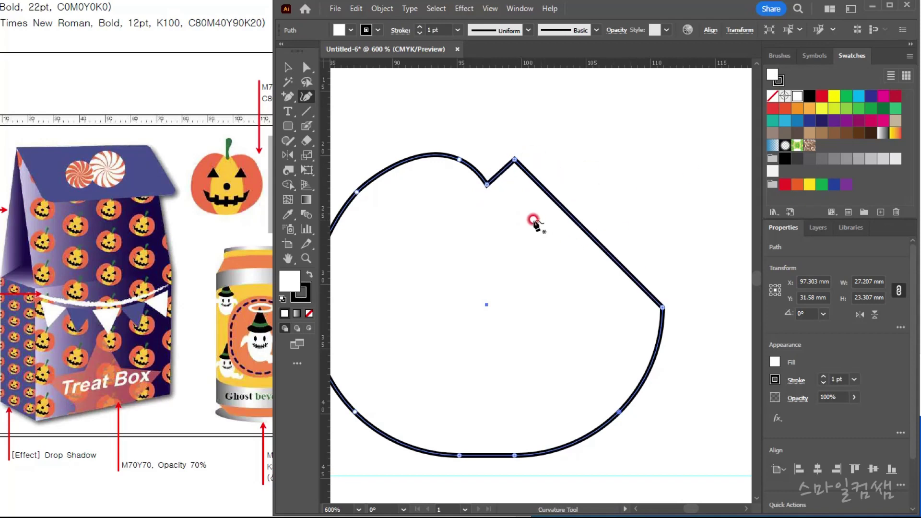
pyautogui.hotkey('ctrl', 'shift', 'z')
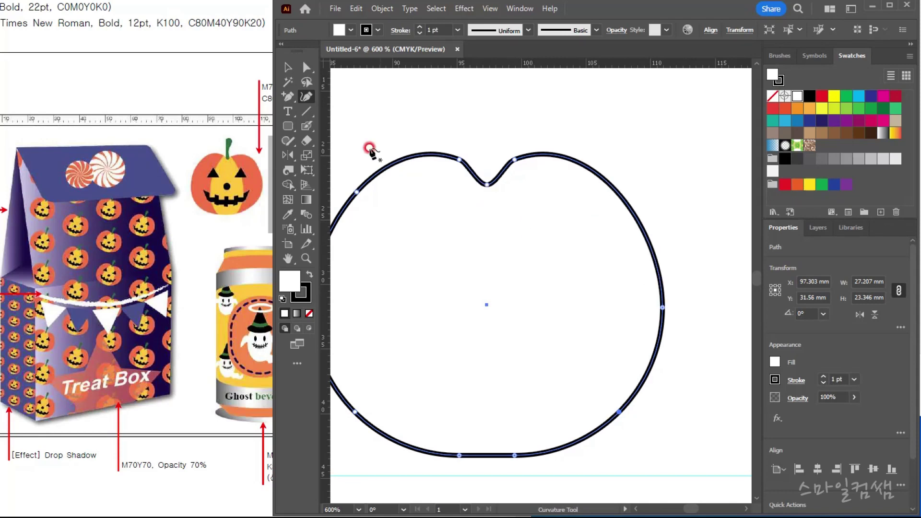
# Select the pumpkin body and check the pumpkin's colour values in the reference sheet.
pyautogui.click(287, 67)
pyautogui.click(372, 96)
pyautogui.moveTo(573, 218); pyautogui.dragTo(608, 213)
pyautogui.click(566, 303)
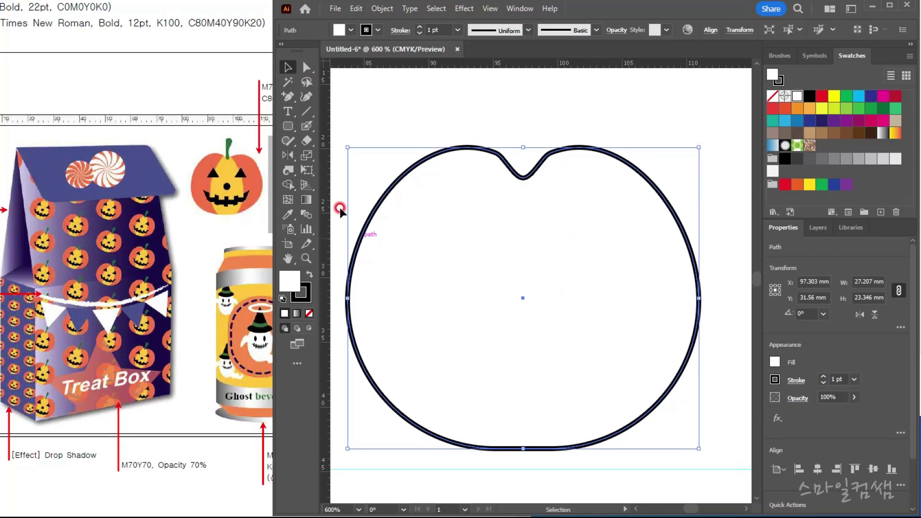
pyautogui.click(201, 78)
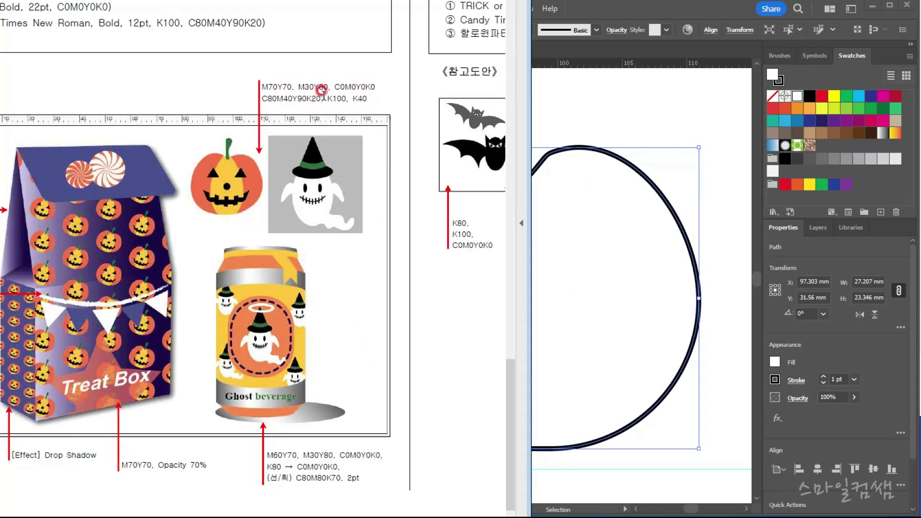
pyautogui.moveTo(530, 144); pyautogui.dragTo(473, 144)
pyautogui.click(513, 90)
pyautogui.click(561, 261)
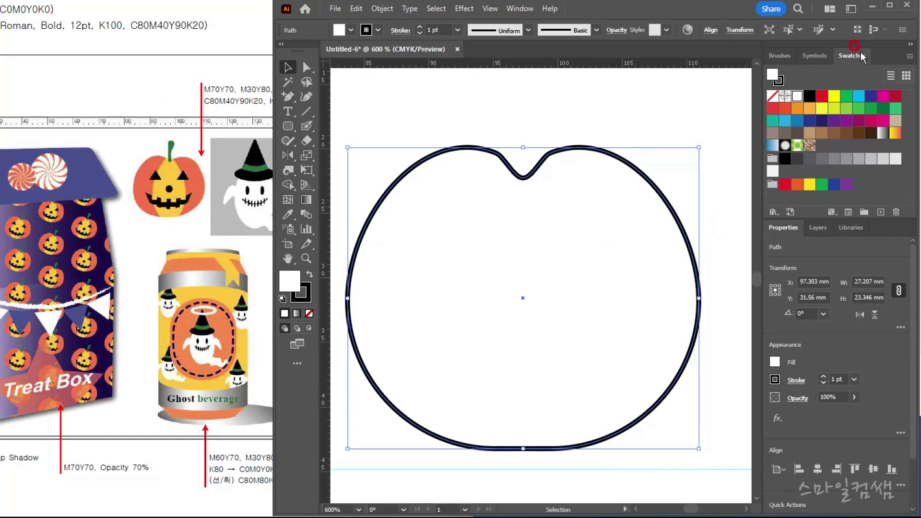
# Show the Color panel and dock it together with the Swatches panel.
pyautogui.click(525, 10)
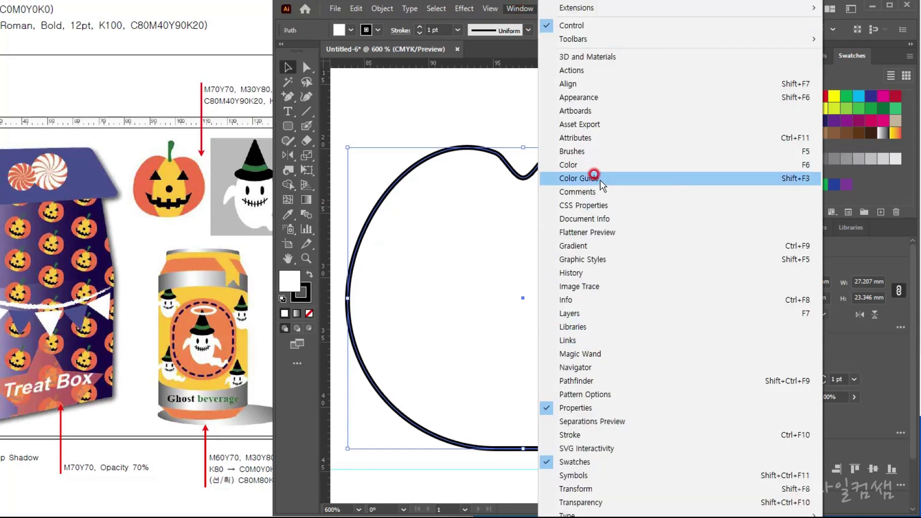
pyautogui.click(576, 165)
pyautogui.moveTo(697, 434); pyautogui.dragTo(868, 65)
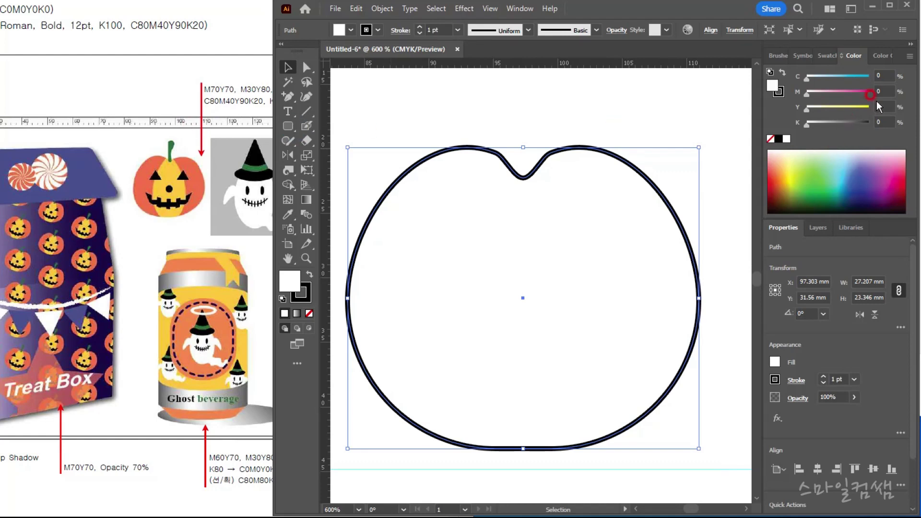
# Fill the pumpkin body with M70 Y70 and remove its stroke.
pyautogui.write('70')
pyautogui.press('Tab')
pyautogui.write('70')
pyautogui.press('Return')
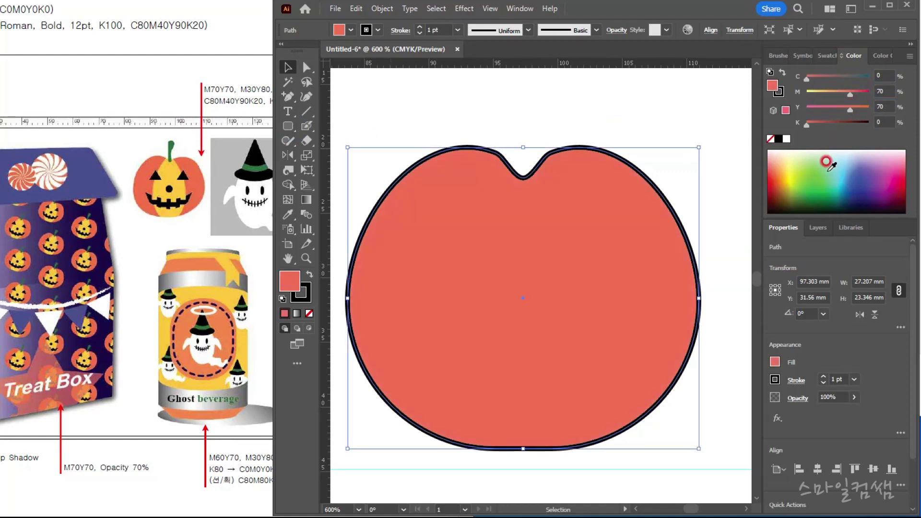
pyautogui.click(780, 93)
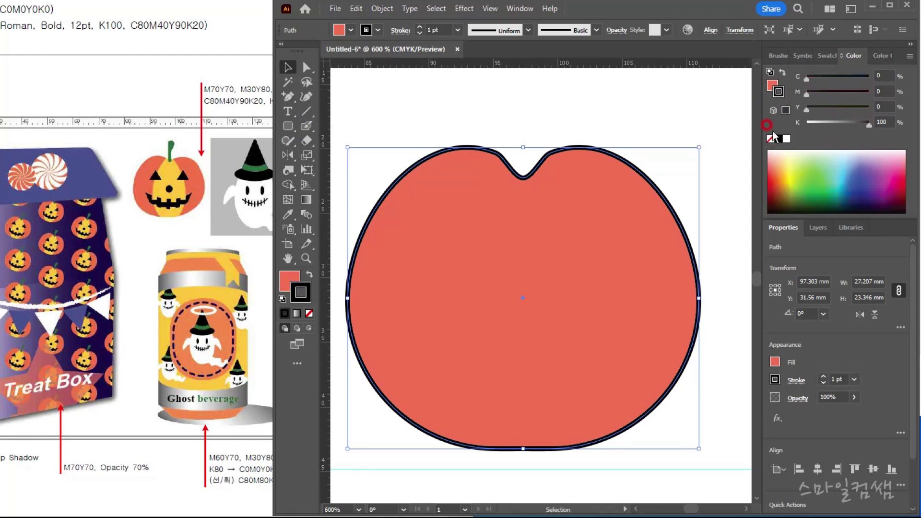
pyautogui.click(770, 138)
pyautogui.click(772, 85)
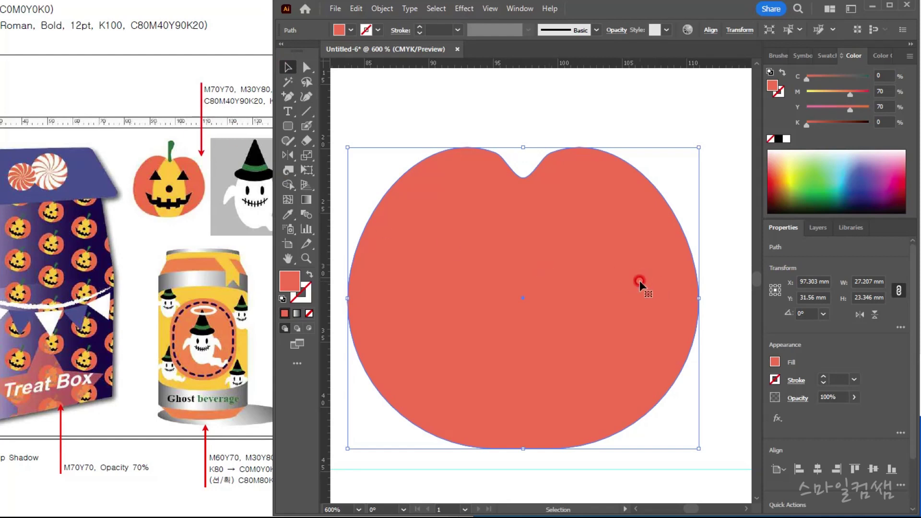
# Paste a copy of the pumpkin body in front and narrow it about its centre to about 11.8 mm wide.
pyautogui.hotkey('ctrl', 'c')
pyautogui.hotkey('ctrl', 'f')
pyautogui.moveTo(695, 297); pyautogui.dragTo(599, 317)
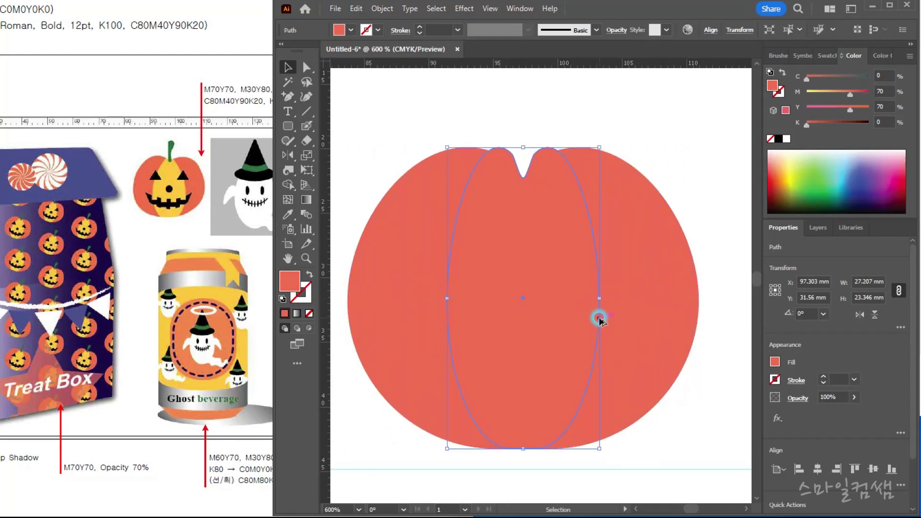
# Fill the narrow centre copy with M30 Y80 as given in the reference.
pyautogui.click(246, 84)
pyautogui.click(885, 91)
pyautogui.moveTo(887, 93); pyautogui.dragTo(856, 98)
pyautogui.write('30')
pyautogui.press('Tab')
pyautogui.write('80')
pyautogui.press('Return')
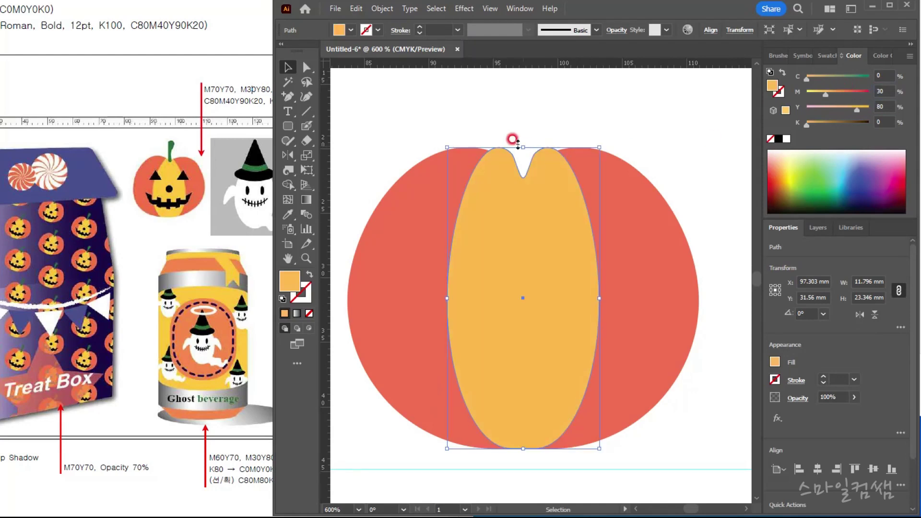
# Remove the parts of the yellow centre shape that extend outside the body's notch with the Shape Builder tool.
pyautogui.click(403, 130)
pyautogui.moveTo(403, 130); pyautogui.dragTo(579, 269)
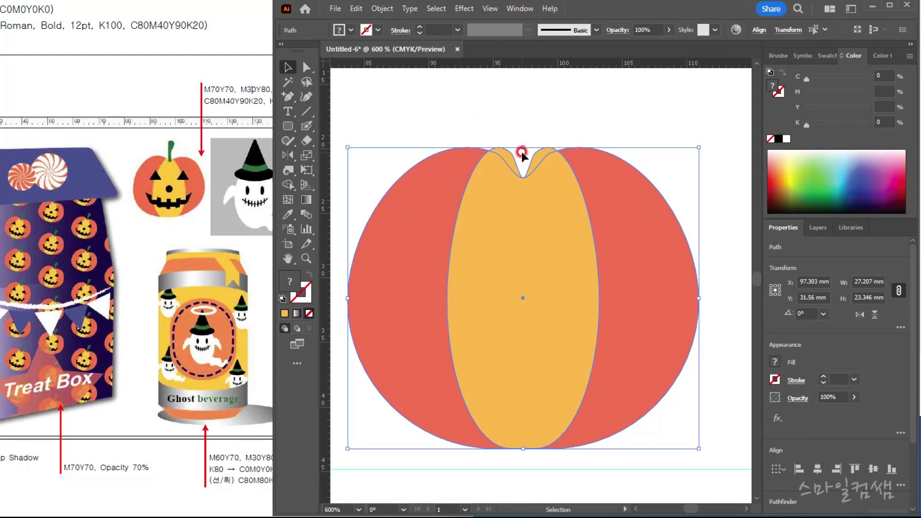
pyautogui.click(288, 185)
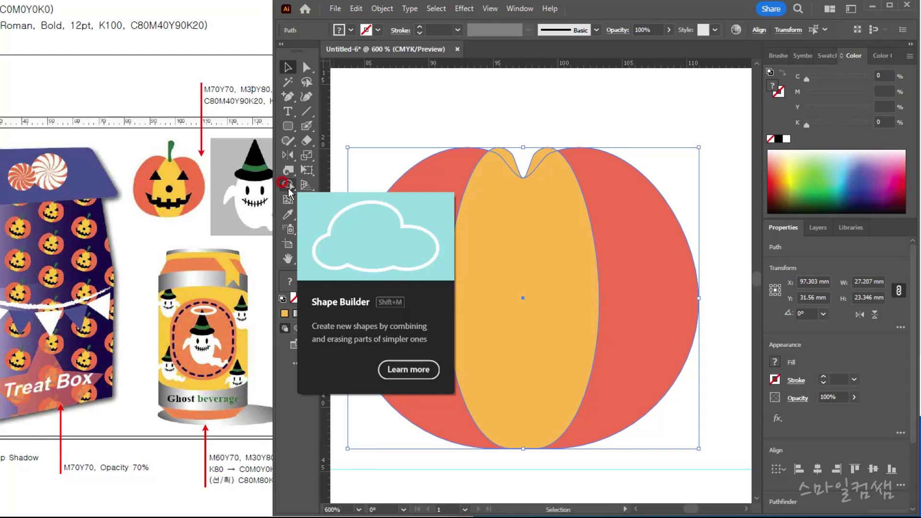
pyautogui.moveTo(290, 192); pyautogui.dragTo(333, 186)
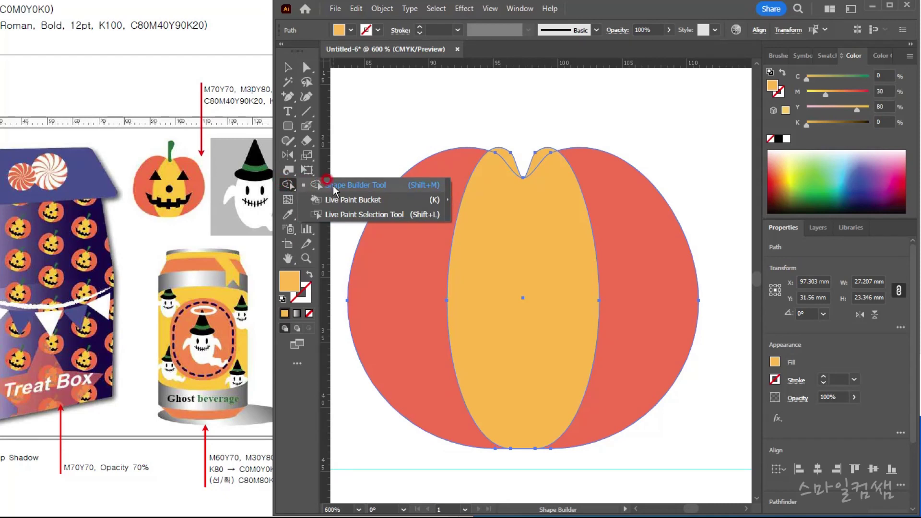
pyautogui.moveTo(333, 186); pyautogui.dragTo(332, 185)
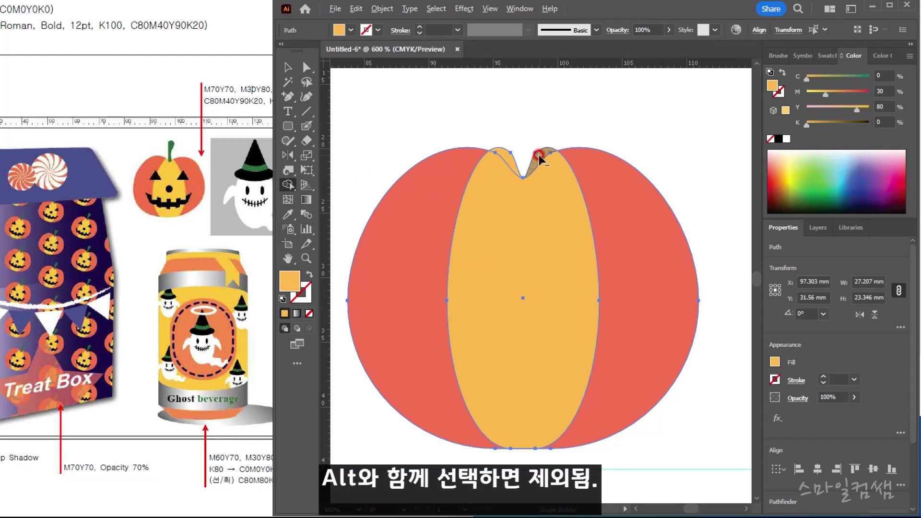
pyautogui.moveTo(537, 156)
pyautogui.mouseDown()
pyautogui.moveTo(510, 156)
pyautogui.moveTo(525, 201)
pyautogui.mouseUp()
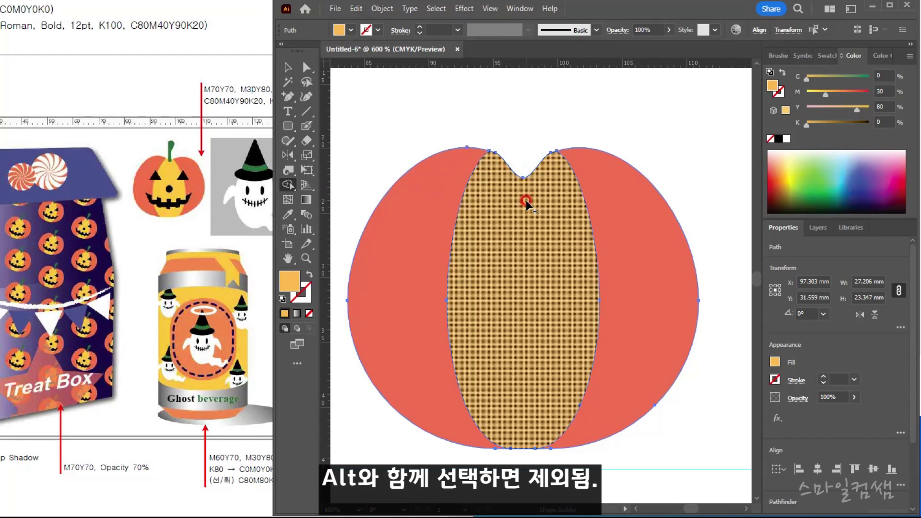
pyautogui.press('v')
pyautogui.click(537, 124)
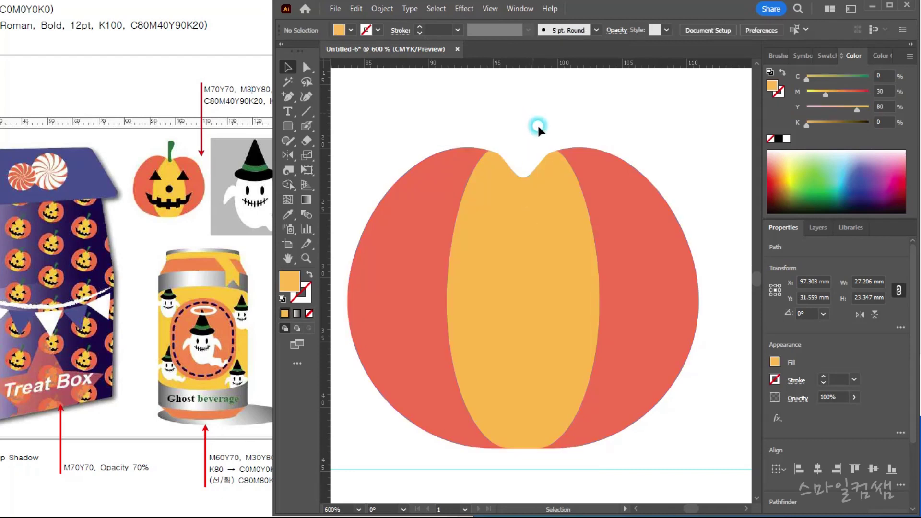
# Move the yellow centre shape down off the body to check its trimmed outline, and undo the move.
pyautogui.moveTo(513, 271); pyautogui.dragTo(486, 361)
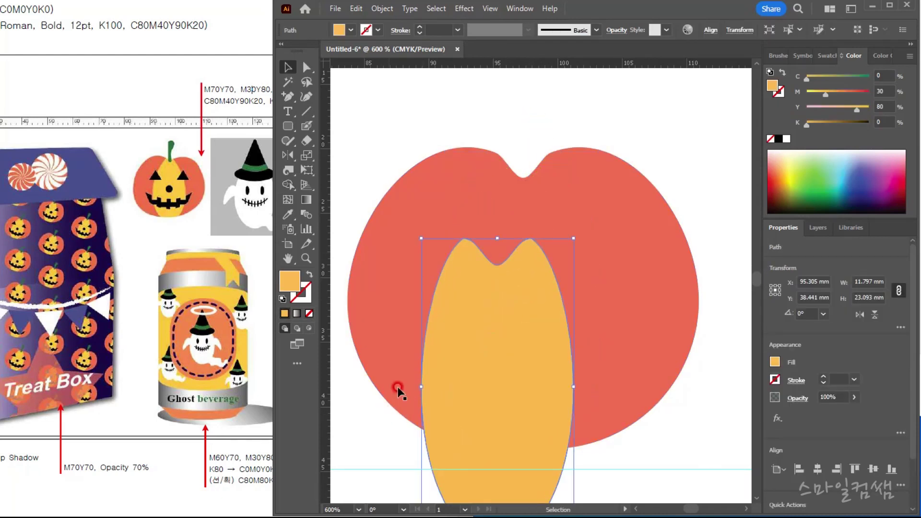
pyautogui.hotkey('ctrl', 'z')
pyautogui.scroll(-2, 597, 287)
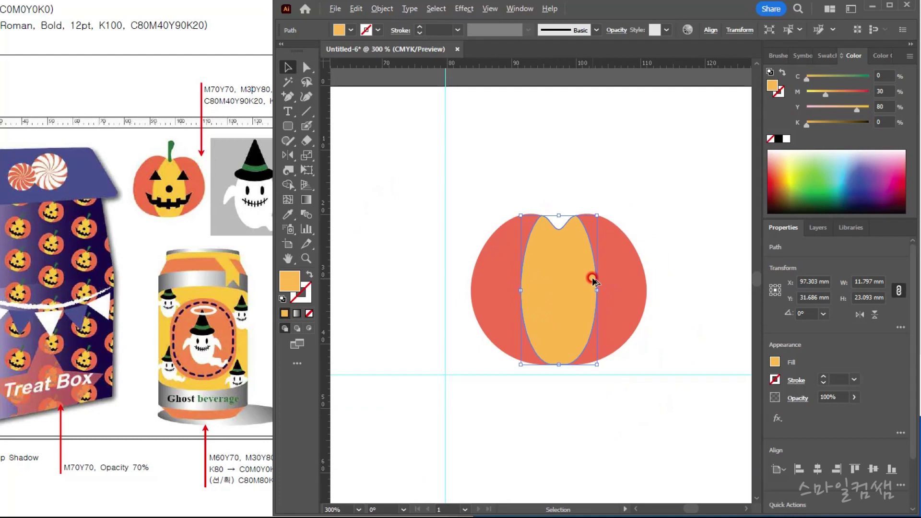
pyautogui.scroll(2, 493, 214)
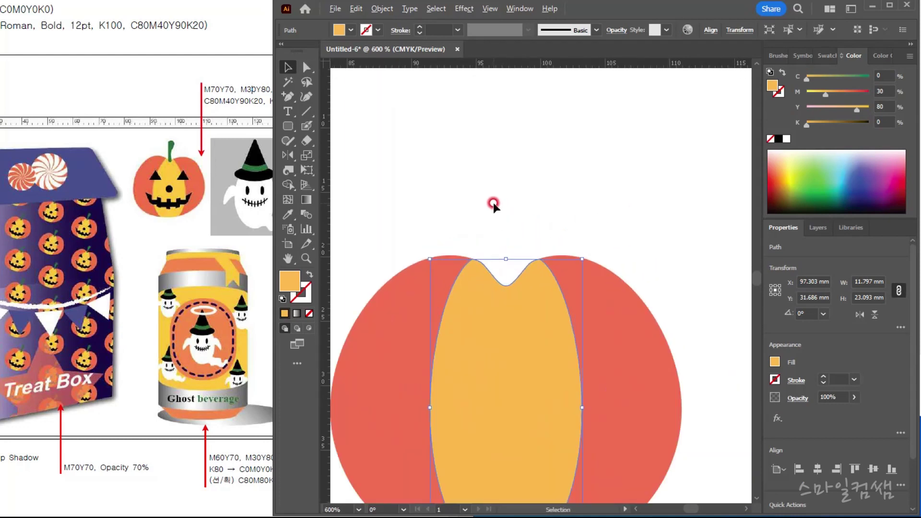
# Draw a closed stem about 1.8 x 6.8 mm rising from the pumpkin's notch with the Pencil tool.
pyautogui.scroll(1, 493, 203)
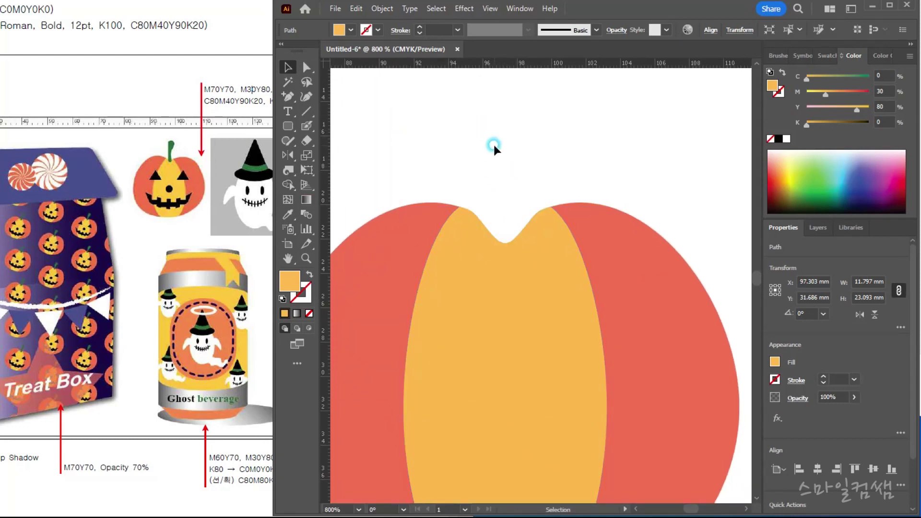
pyautogui.click(491, 154)
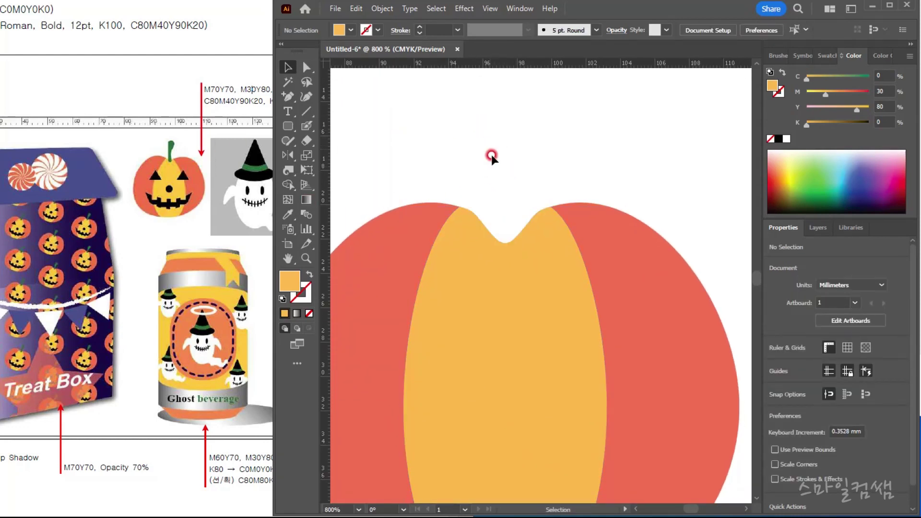
pyautogui.click(287, 142)
pyautogui.moveTo(286, 145)
pyautogui.mouseDown()
pyautogui.moveTo(314, 143)
pyautogui.moveTo(337, 158)
pyautogui.mouseUp()
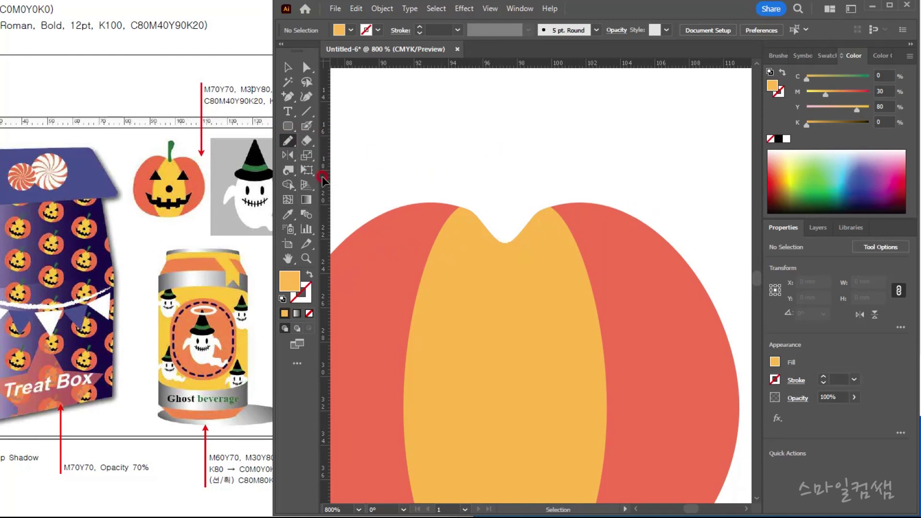
pyautogui.doubleClick(288, 142)
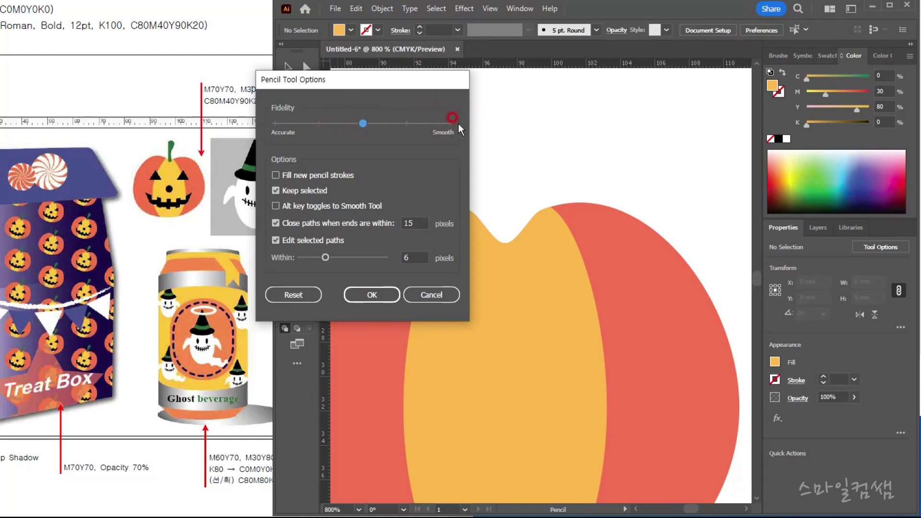
pyautogui.click(438, 298)
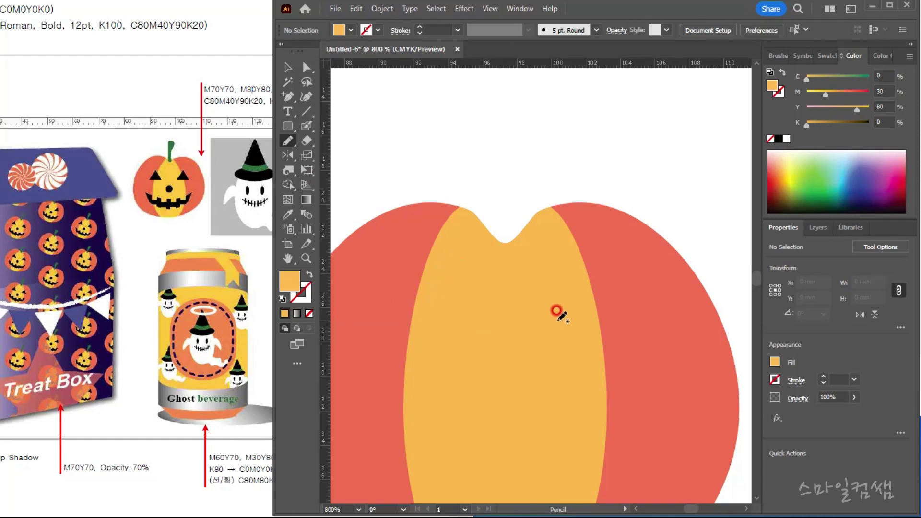
pyautogui.moveTo(505, 239)
pyautogui.mouseDown()
pyautogui.moveTo(491, 141)
pyautogui.moveTo(499, 121)
pyautogui.moveTo(512, 119)
pyautogui.moveTo(519, 152)
pyautogui.moveTo(506, 236)
pyautogui.mouseUp()
pyautogui.press('v')
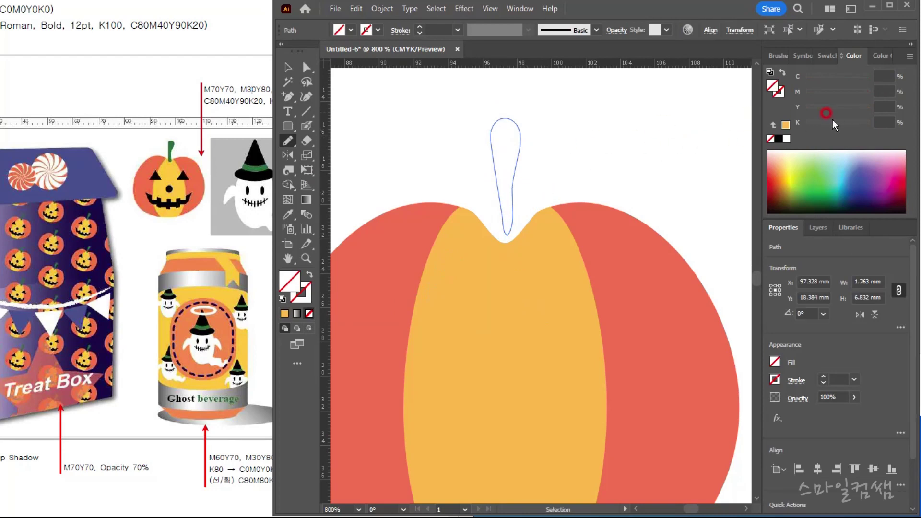
# Fill the stem with C80 M40 Y90 K20 as given in the reference.
pyautogui.click(225, 101)
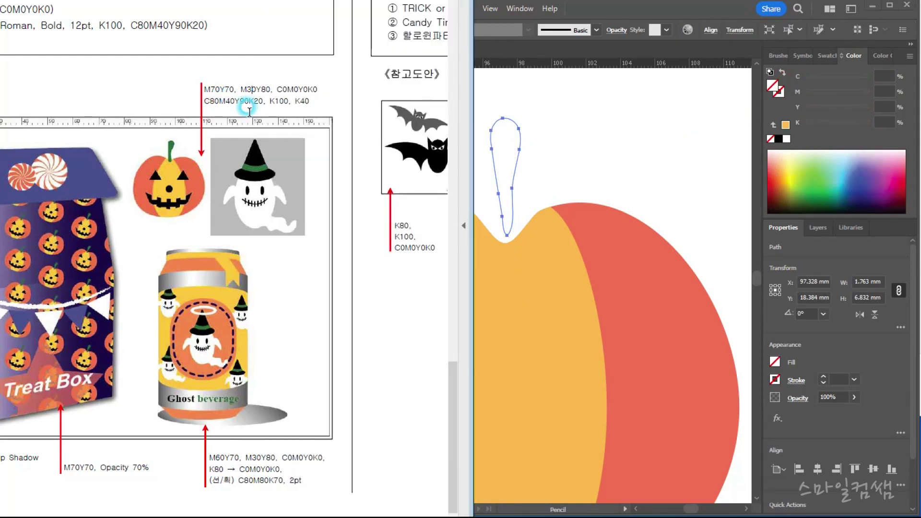
pyautogui.click(880, 76)
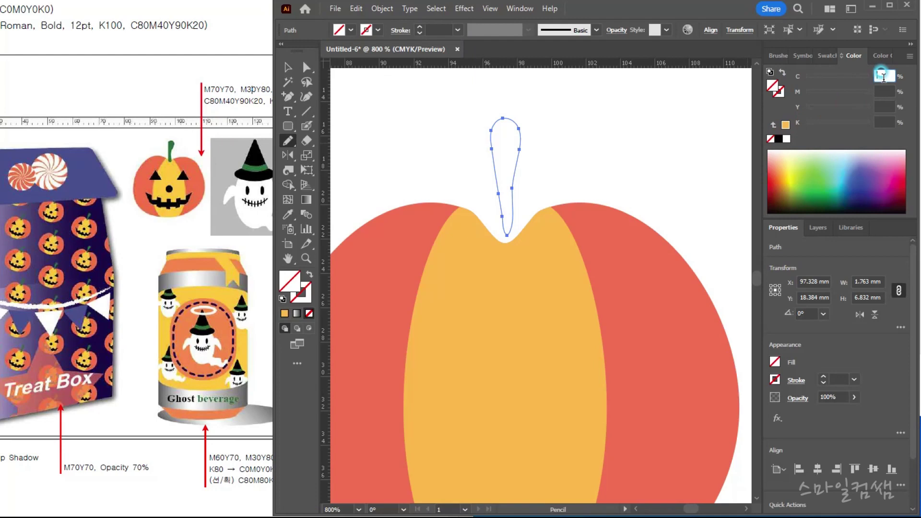
pyautogui.write('80')
pyautogui.press('Tab')
pyautogui.write('40')
pyautogui.press('Tab')
pyautogui.write('90')
pyautogui.press('Tab')
pyautogui.write('20')
pyautogui.press('Return')
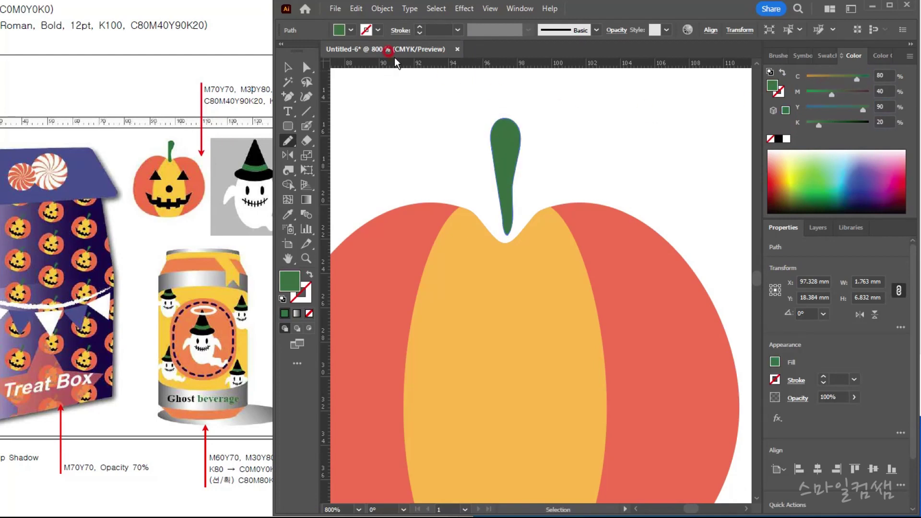
# Move the stem down slightly so its narrow tip meets the bottom of the pumpkin's notch.
pyautogui.click(288, 68)
pyautogui.click(634, 160)
pyautogui.moveTo(506, 150); pyautogui.dragTo(506, 159)
pyautogui.click(597, 154)
pyautogui.click(511, 154)
pyautogui.click(579, 147)
# Create a three-sided polygon with a 17.639 mm radius and scale it to about 12.7 x 10.5 mm, centred on the pumpkin.
pyautogui.scroll(-3, 495, 333)
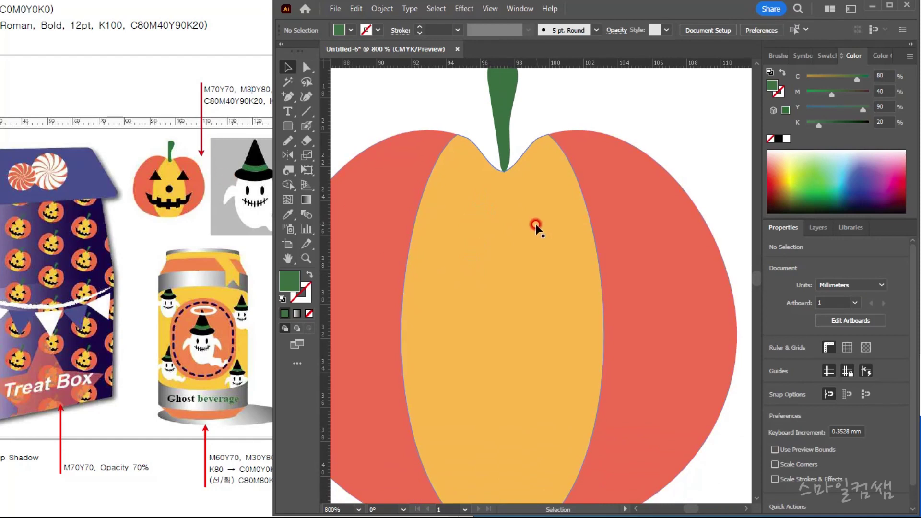
pyautogui.moveTo(287, 126); pyautogui.dragTo(310, 138)
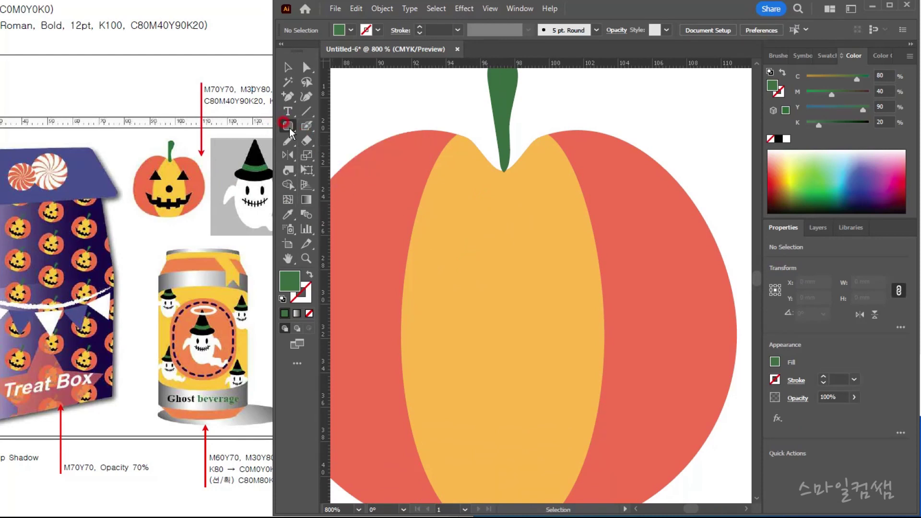
pyautogui.moveTo(290, 129); pyautogui.dragTo(330, 172)
pyautogui.click(441, 238)
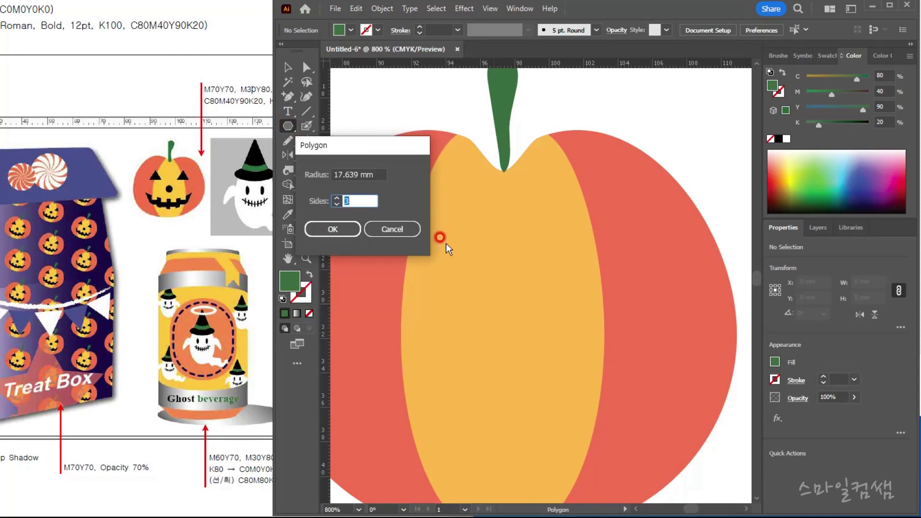
pyautogui.click(345, 229)
pyautogui.click(289, 80)
pyautogui.press('v')
pyautogui.click(401, 160)
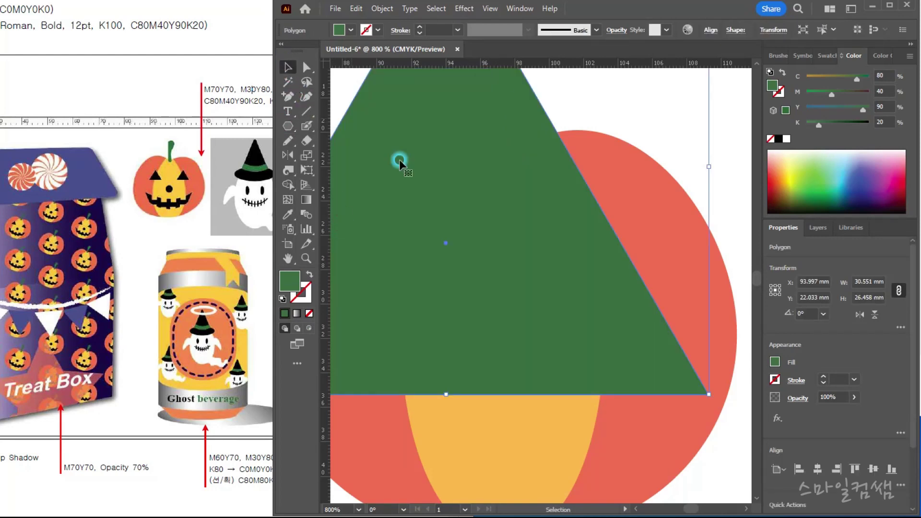
pyautogui.moveTo(709, 393); pyautogui.dragTo(577, 273)
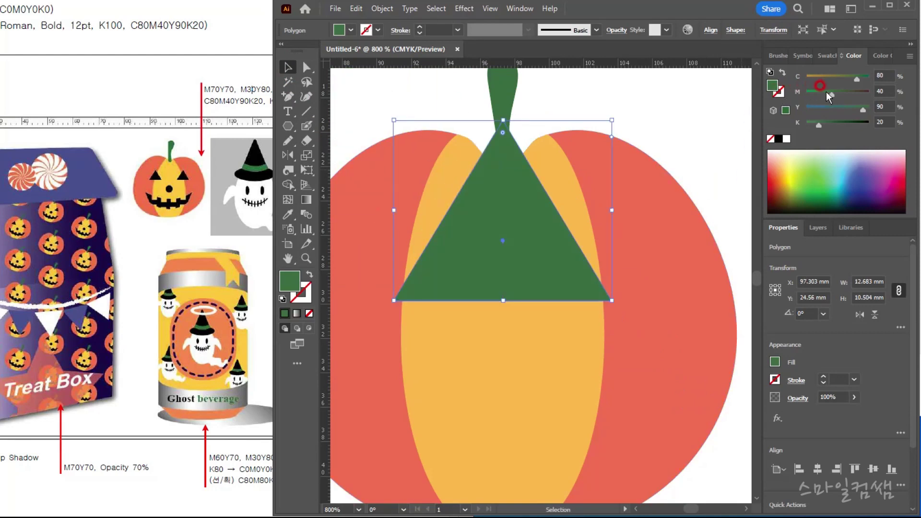
# Make the triangle a black eye about 4.1 x 3.8 mm and place a matching copy on the other side of the face.
pyautogui.click(826, 53)
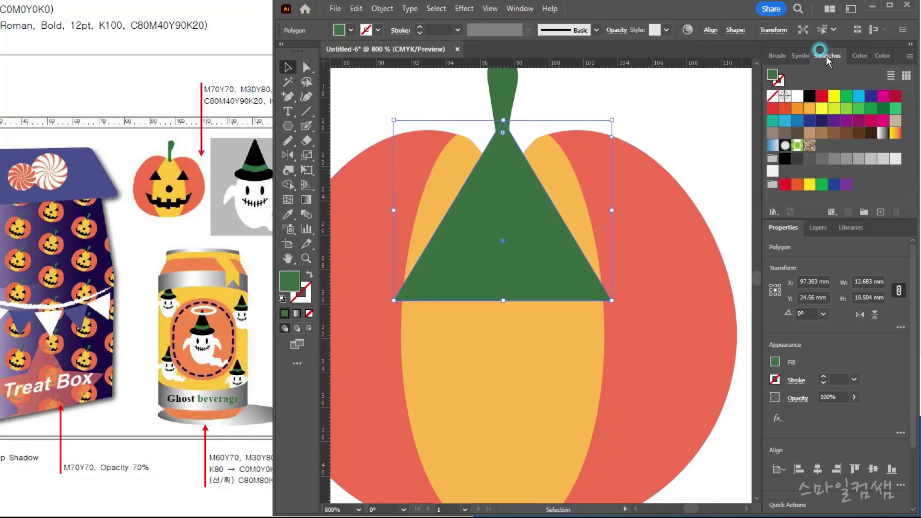
pyautogui.click(808, 97)
pyautogui.moveTo(611, 300); pyautogui.dragTo(531, 237)
pyautogui.scroll(-2, 430, 282)
pyautogui.scroll(1, 482, 241)
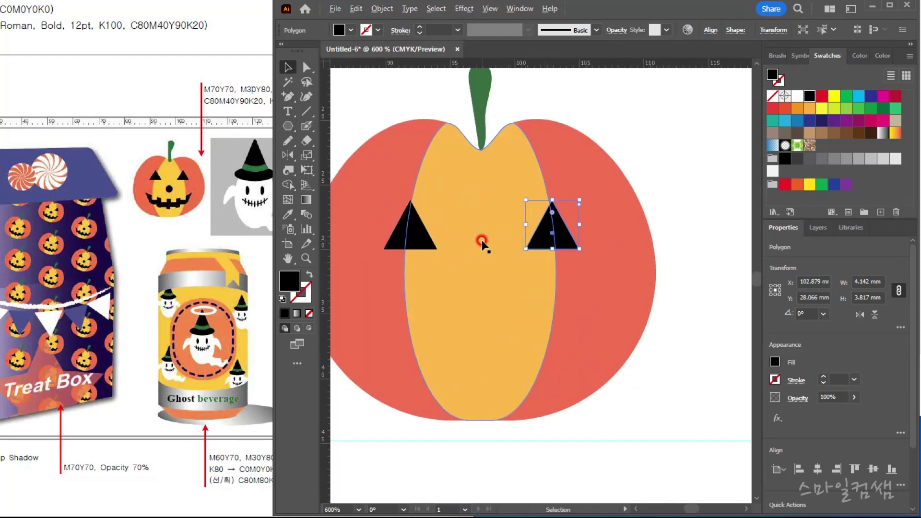
# Draw a small black circle as the pumpkin's nose, centred below the two triangular eyes.
pyautogui.scroll(-1, 482, 241)
pyautogui.moveTo(288, 125); pyautogui.dragTo(338, 155)
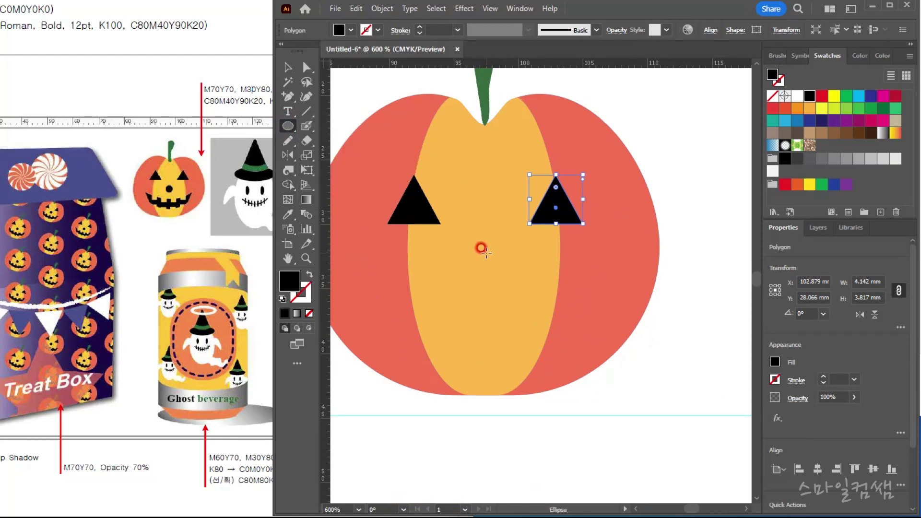
pyautogui.moveTo(488, 266); pyautogui.dragTo(517, 232)
# Draw an ellipse about 13.7 x 11.2 mm in the empty area below the pumpkin and fill it yellow.
pyautogui.scroll(-4, 491, 341)
pyautogui.scroll(1, 526, 261)
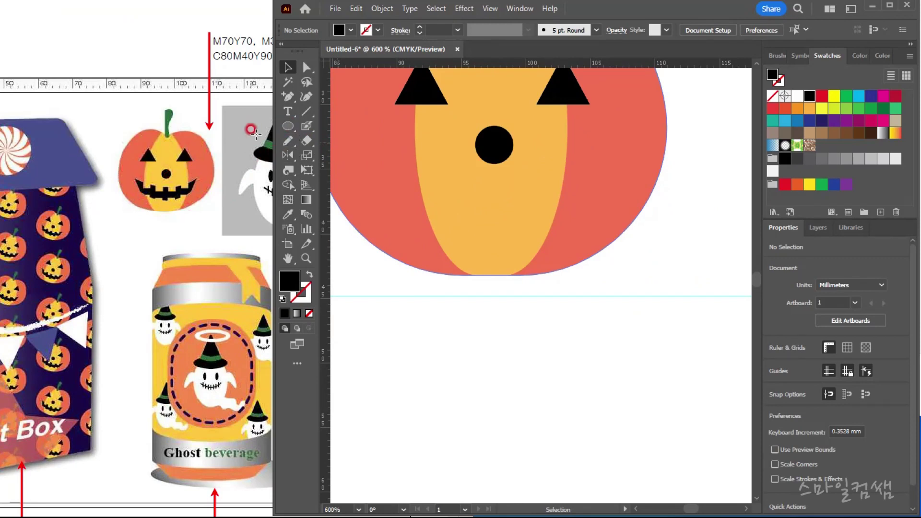
pyautogui.click(288, 126)
pyautogui.moveTo(453, 355); pyautogui.dragTo(594, 480)
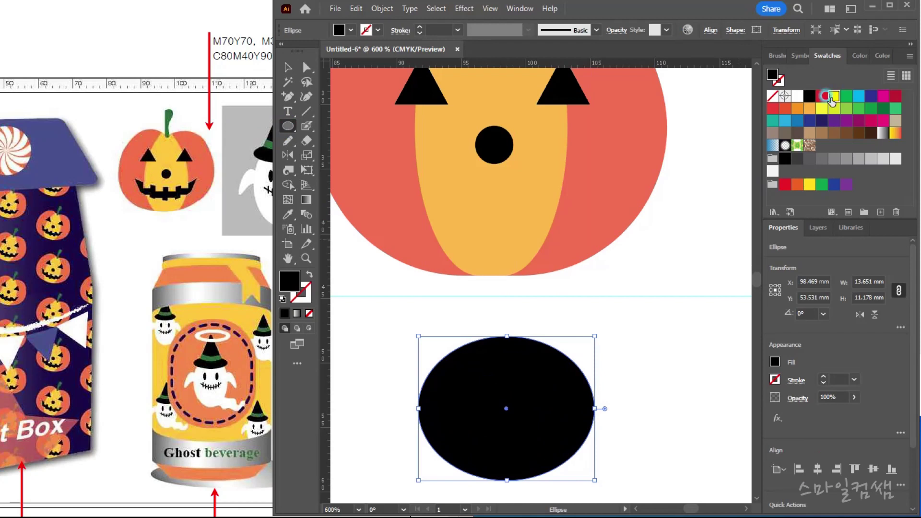
pyautogui.click(833, 95)
# Copy the yellow ellipse slightly upward, fill the copy light blue and widen it to about 16.1 mm.
pyautogui.click(287, 67)
pyautogui.moveTo(535, 413); pyautogui.dragTo(550, 409)
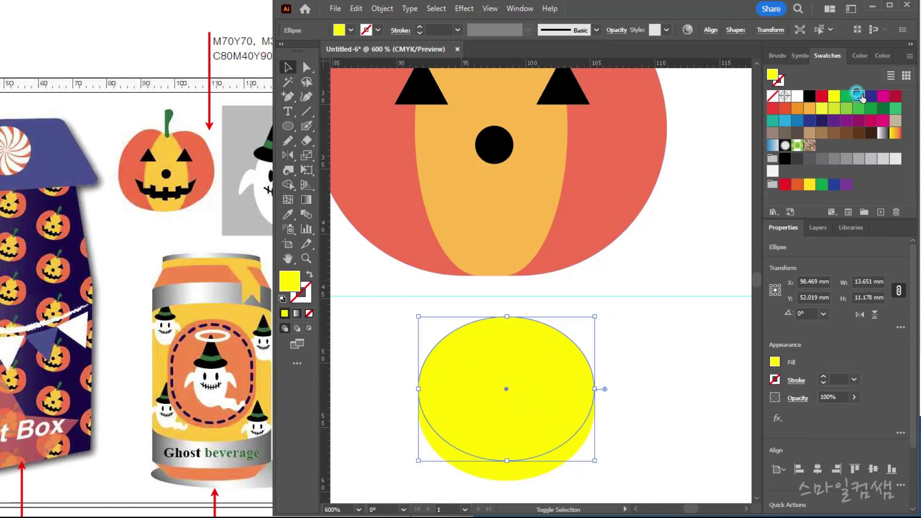
pyautogui.click(858, 95)
pyautogui.moveTo(595, 391); pyautogui.dragTo(611, 391)
pyautogui.moveTo(566, 397); pyautogui.dragTo(562, 391)
pyautogui.click(642, 477)
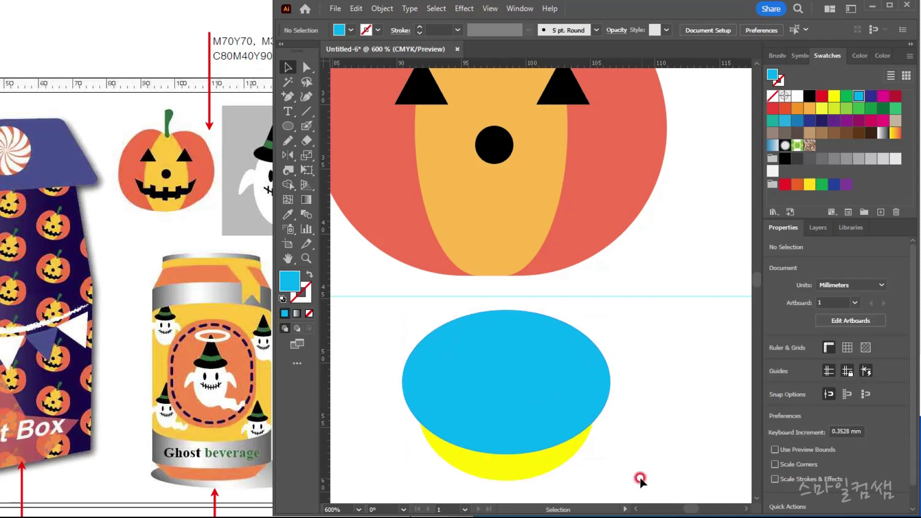
# Subtract the blue ellipse from the yellow one with Minus Front to make a smile-shaped crescent.
pyautogui.moveTo(599, 487); pyautogui.dragTo(437, 389)
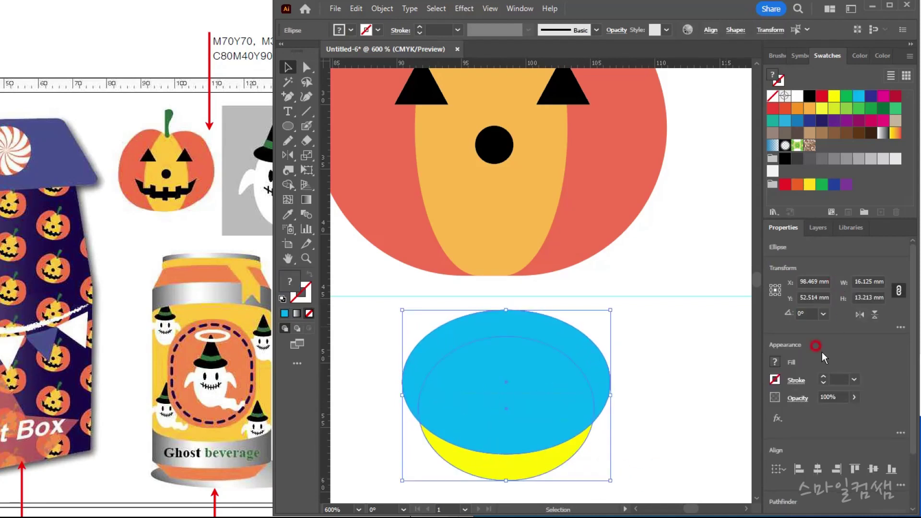
pyautogui.scroll(-2, 815, 440)
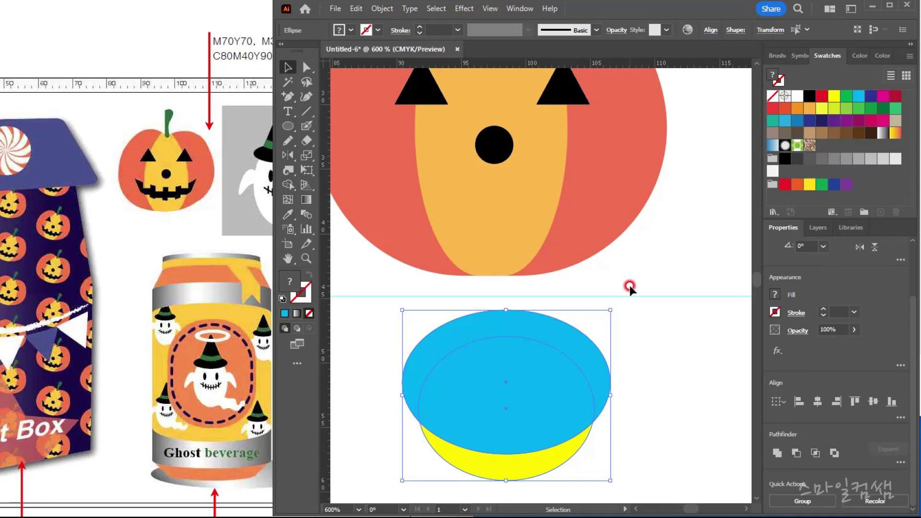
pyautogui.hotkey('ctrl', 'shift', 'F9')
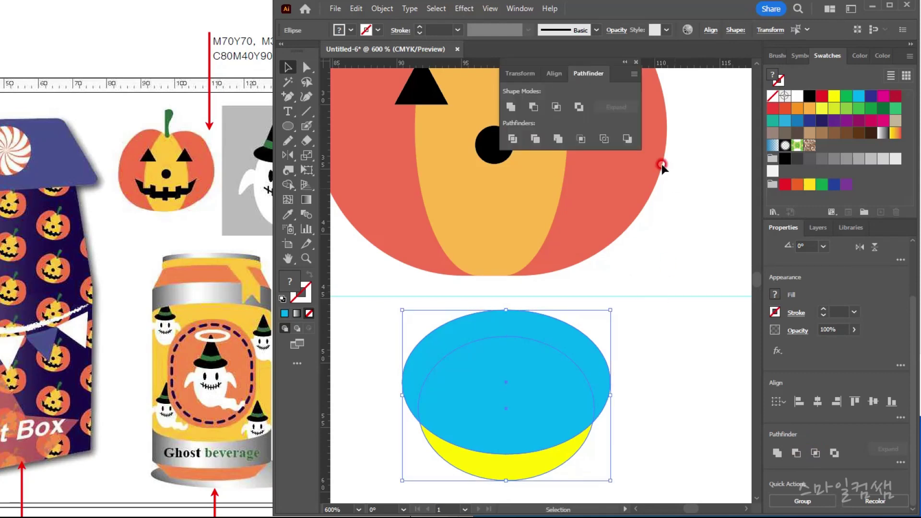
pyautogui.click(533, 107)
pyautogui.click(639, 441)
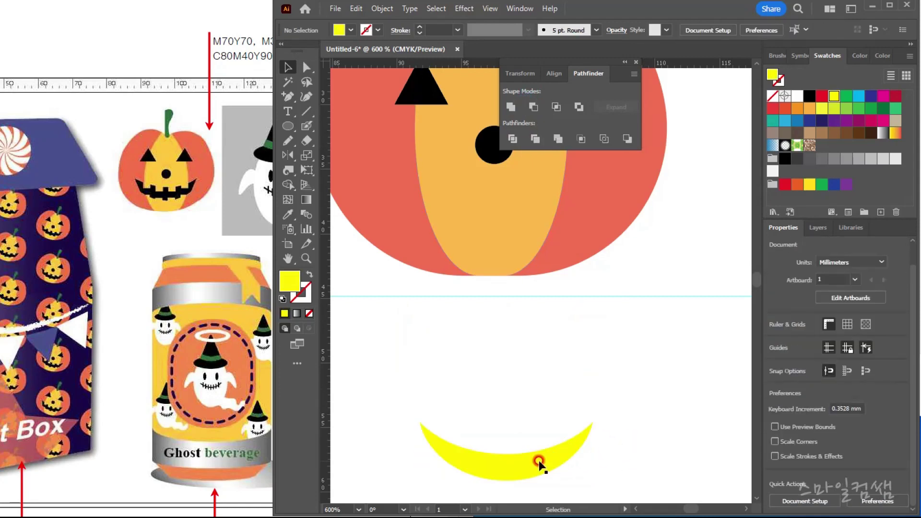
# Draw a small upright red rectangle near one end of the yellow crescent for cutting out a tooth.
pyautogui.moveTo(539, 462); pyautogui.dragTo(557, 415)
pyautogui.scroll(2, 563, 423)
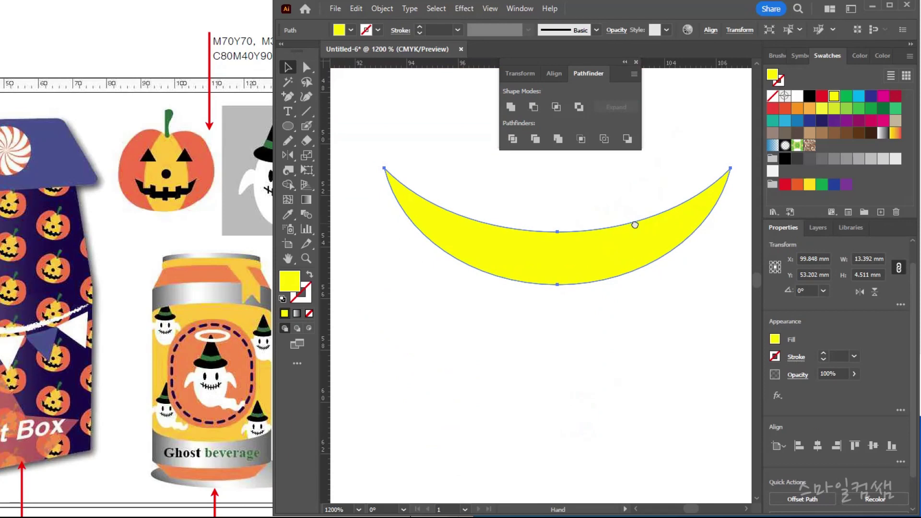
pyautogui.click(287, 125)
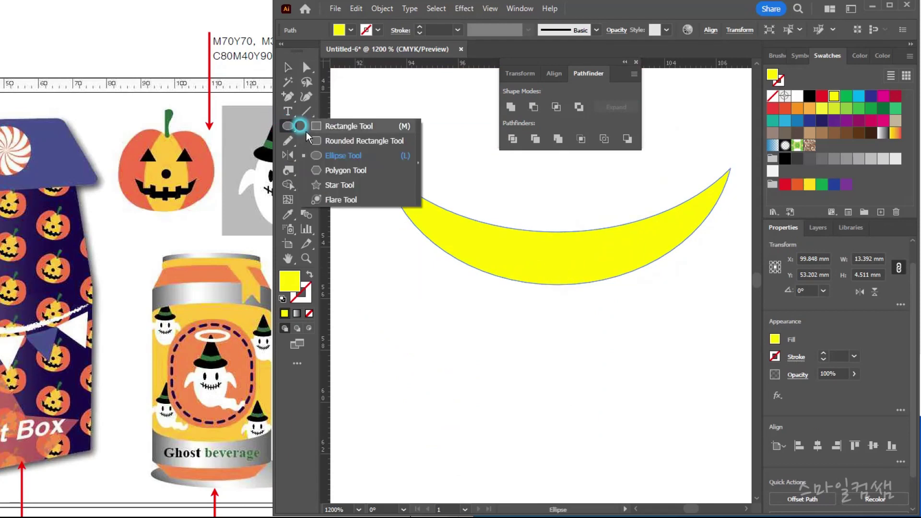
pyautogui.click(335, 128)
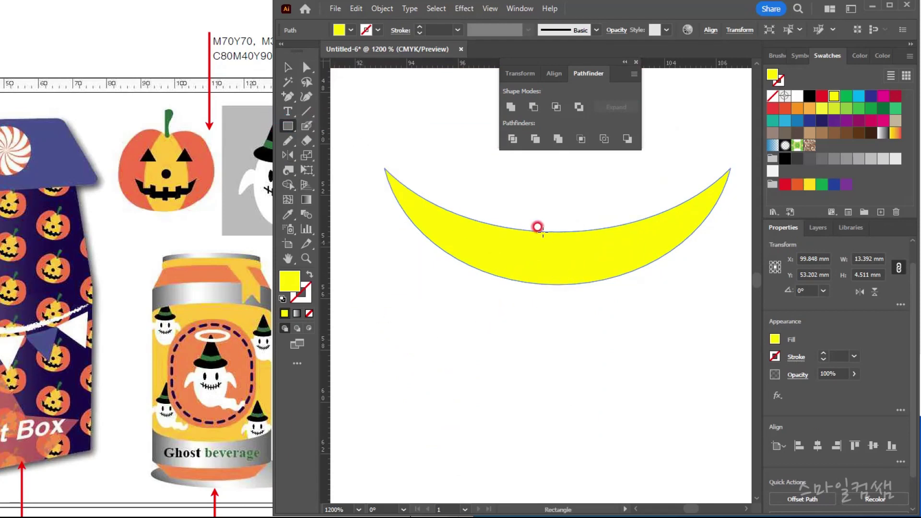
pyautogui.moveTo(411, 144); pyautogui.dragTo(454, 214)
pyautogui.click(821, 96)
pyautogui.click(287, 67)
# Place copies of the red rectangle along the crescent's upper edge toward its middle.
pyautogui.moveTo(507, 193); pyautogui.dragTo(407, 262)
pyautogui.moveTo(549, 260); pyautogui.dragTo(538, 310)
pyautogui.click(480, 240)
pyautogui.moveTo(417, 216); pyautogui.dragTo(582, 249)
pyautogui.hotkey('ctrl', 'd')
pyautogui.hotkey('ctrl', 'd')
pyautogui.click(692, 343)
pyautogui.hotkey('ctrl', 'z')
pyautogui.hotkey('ctrl', 'z')
# Complete four red rectangles along the upper edge, copy the row to the lower edge and raise the two outer lower rectangles slightly.
pyautogui.moveTo(582, 249); pyautogui.dragTo(651, 236)
pyautogui.moveTo(691, 190); pyautogui.dragTo(427, 232)
pyautogui.moveTo(579, 253); pyautogui.dragTo(578, 345)
pyautogui.click(612, 356)
pyautogui.moveTo(655, 351); pyautogui.dragTo(656, 341)
pyautogui.moveTo(434, 338); pyautogui.dragTo(435, 328)
pyautogui.click(449, 395)
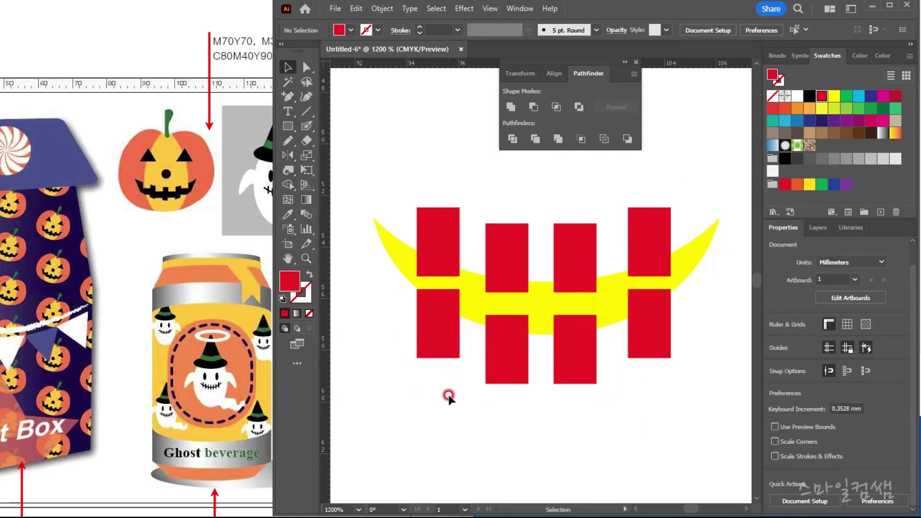
# Subtract all eight red rectangles from the yellow crescent with Minus Front to cut the tooth gaps.
pyautogui.moveTo(649, 374); pyautogui.dragTo(728, 424)
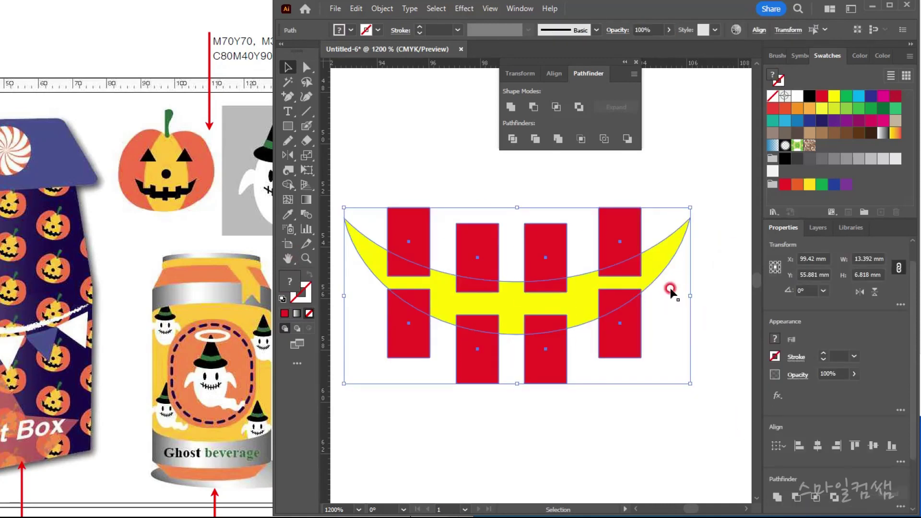
pyautogui.scroll(-3, 853, 421)
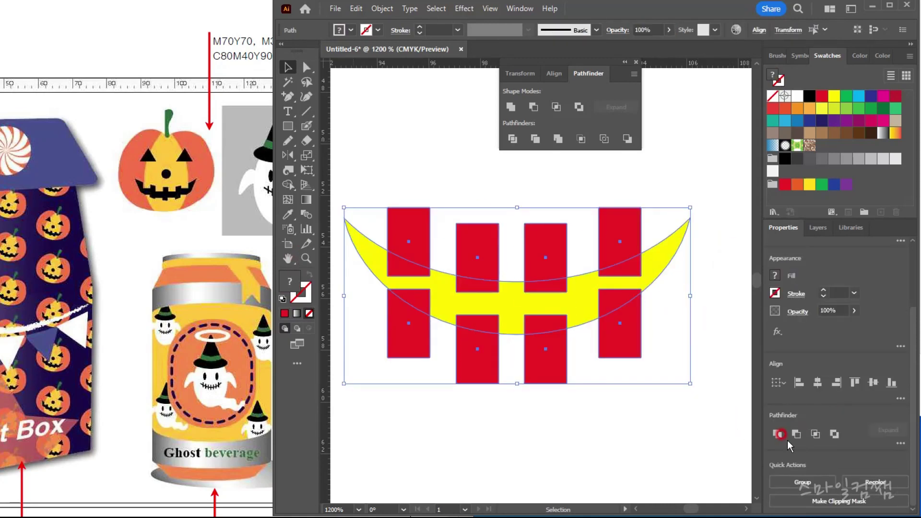
pyautogui.moveTo(590, 63); pyautogui.dragTo(678, 98)
pyautogui.click(621, 144)
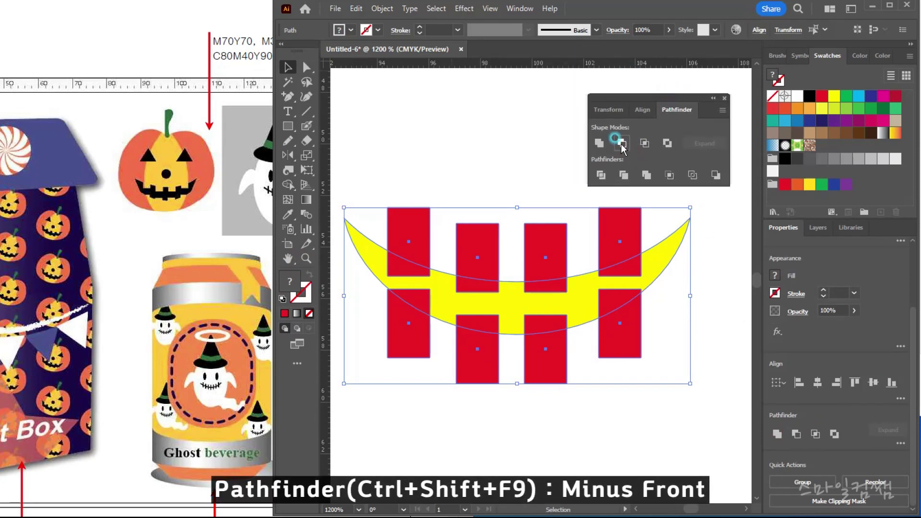
# Fill the mouth black and place it on the pumpkin, centred below the nose.
pyautogui.click(506, 308)
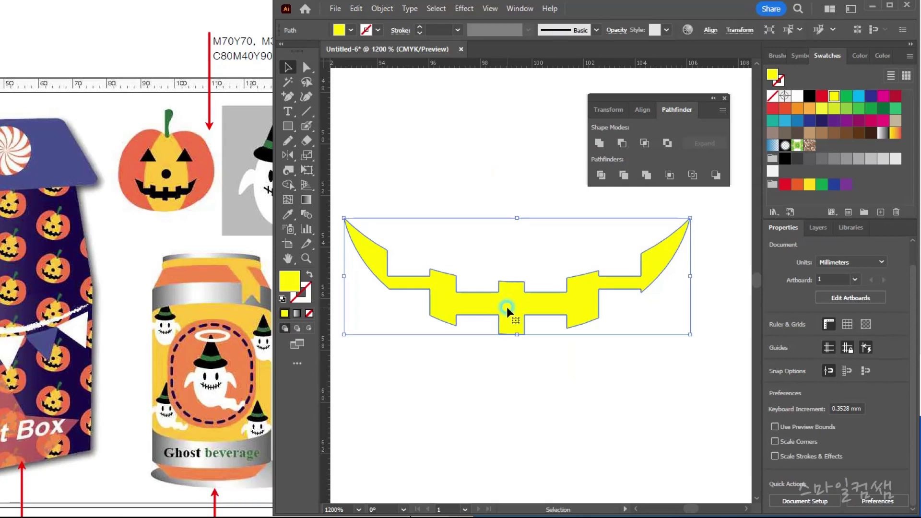
pyautogui.click(810, 95)
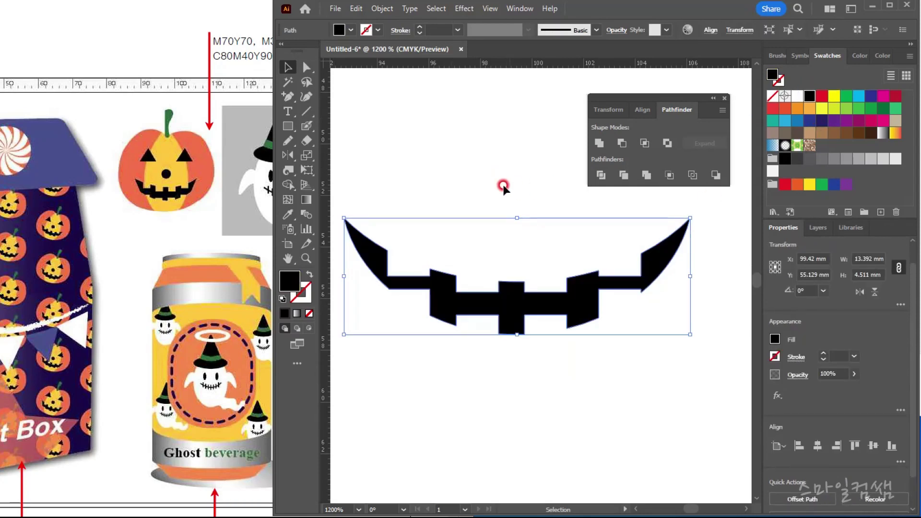
pyautogui.click(551, 304)
pyautogui.scroll(-4, 561, 309)
pyautogui.moveTo(616, 309); pyautogui.dragTo(519, 316)
pyautogui.scroll(2, 518, 316)
pyautogui.moveTo(586, 261); pyautogui.dragTo(605, 253)
pyautogui.click(607, 372)
# Select the whole pumpkin, enlarge it slightly and position it above the horizontal guide beside the vertical guide.
pyautogui.scroll(-1, 605, 372)
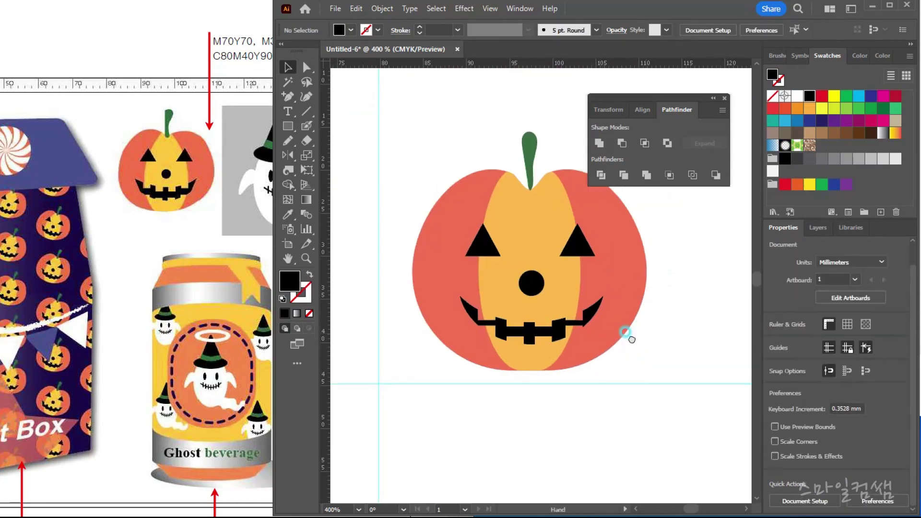
pyautogui.moveTo(627, 332); pyautogui.dragTo(570, 363)
pyautogui.scroll(-2, 571, 364)
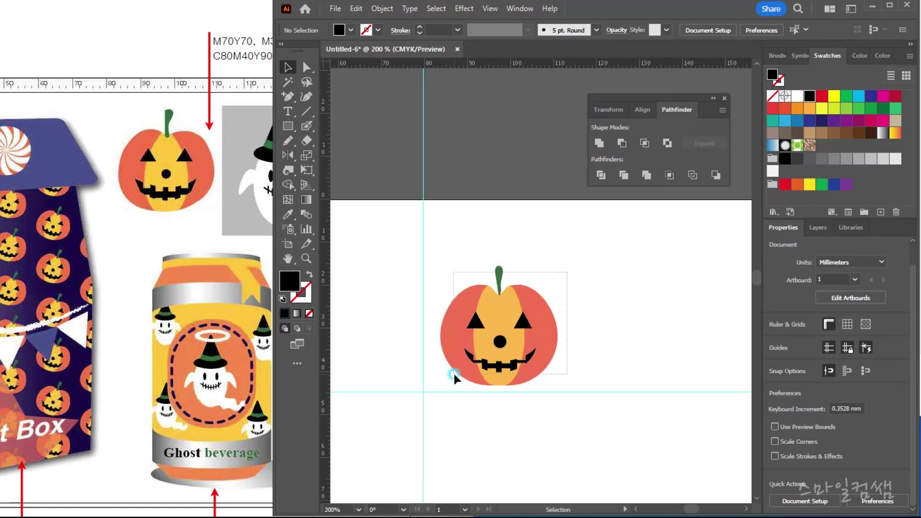
pyautogui.moveTo(453, 375); pyautogui.dragTo(454, 375)
pyautogui.moveTo(569, 263)
pyautogui.mouseDown()
pyautogui.moveTo(551, 261)
pyautogui.moveTo(590, 245)
pyautogui.moveTo(574, 250)
pyautogui.mouseUp()
pyautogui.moveTo(555, 295); pyautogui.dragTo(550, 279)
pyautogui.keyDown('ctrl'); pyautogui.click(618, 317); pyautogui.keyUp('ctrl')
pyautogui.moveTo(633, 318); pyautogui.dragTo(546, 309)
# Draw a square of about 35.1 mm beside the pumpkin and fill it grey as the ghost's background.
pyautogui.moveTo(239, 1); pyautogui.dragTo(161, 11)
pyautogui.click(519, 149)
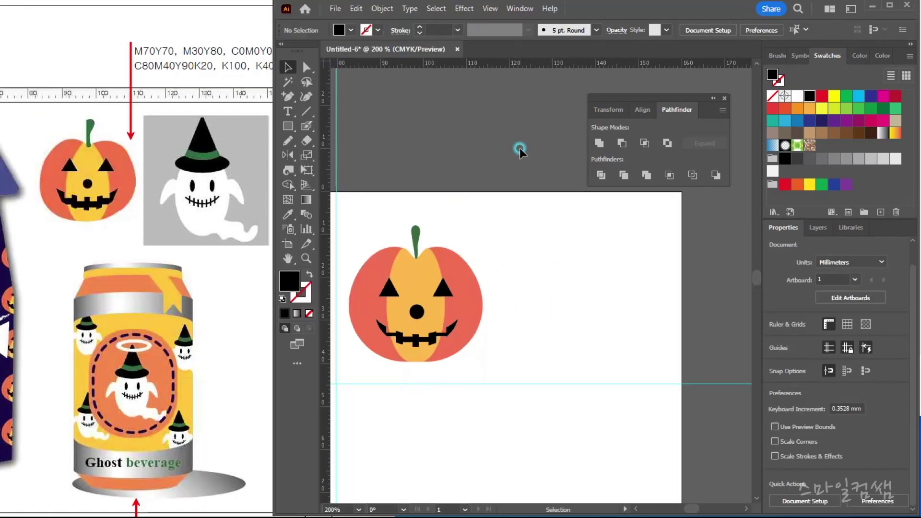
pyautogui.click(288, 126)
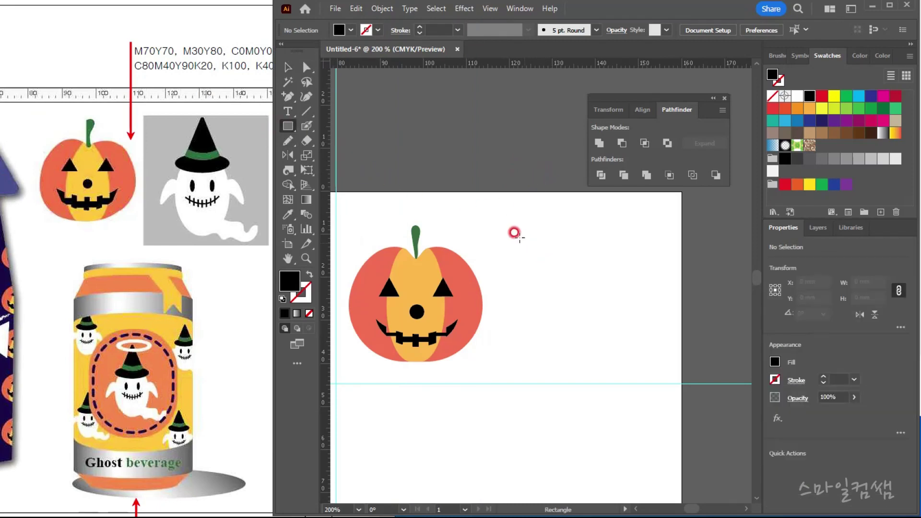
pyautogui.moveTo(505, 210); pyautogui.dragTo(657, 360)
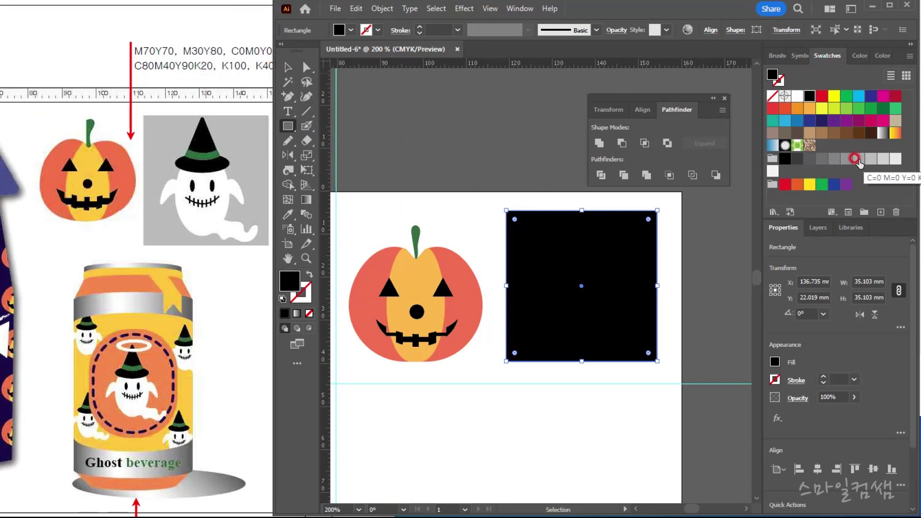
pyautogui.click(858, 158)
pyautogui.click(288, 67)
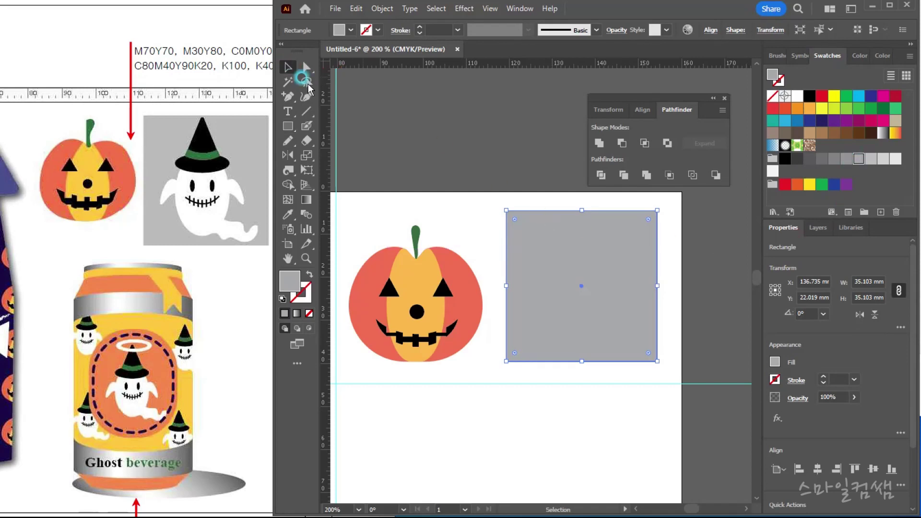
pyautogui.click(321, 206)
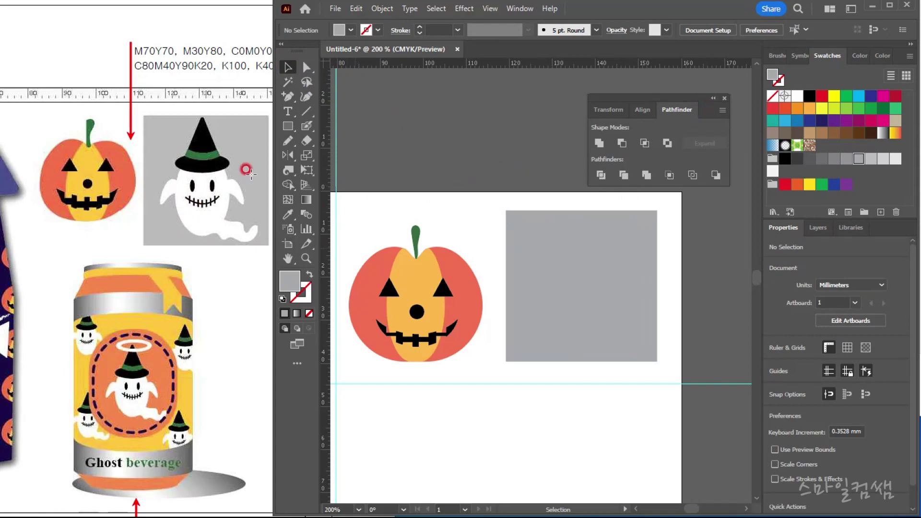
# Draw a white ellipse about 16.3 x 24.5 mm in the centre of the grey square as the ghost's body.
pyautogui.moveTo(286, 127); pyautogui.dragTo(331, 152)
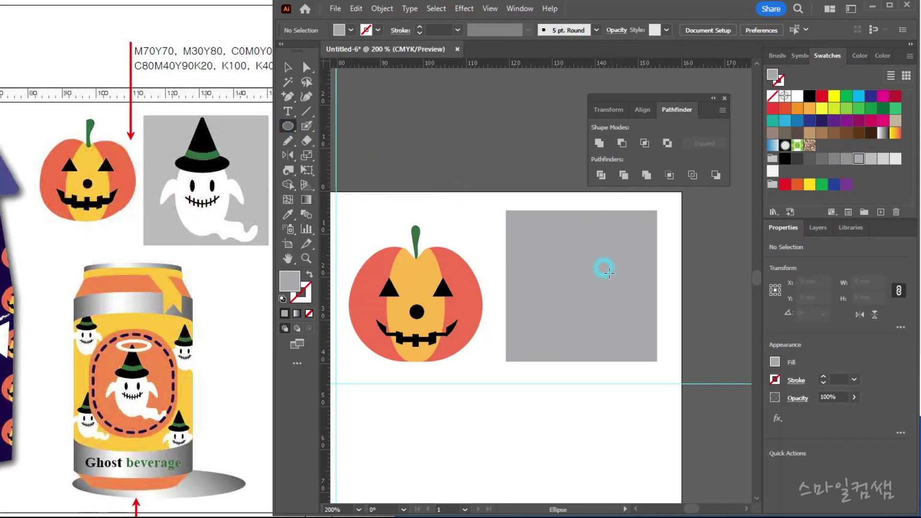
pyautogui.moveTo(546, 234); pyautogui.dragTo(616, 339)
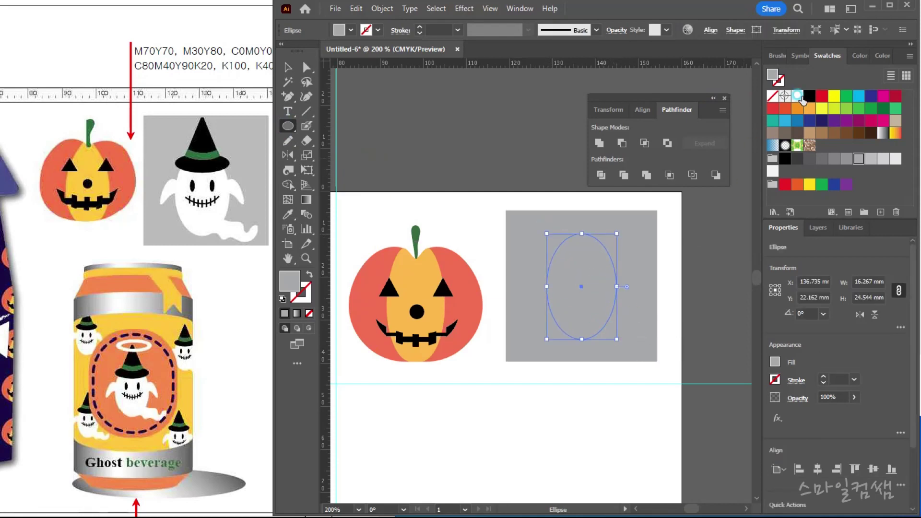
pyautogui.click(797, 96)
pyautogui.scroll(1, 600, 271)
pyautogui.moveTo(685, 102); pyautogui.dragTo(687, 55)
pyautogui.press('space')
pyautogui.moveTo(552, 268); pyautogui.dragTo(536, 269)
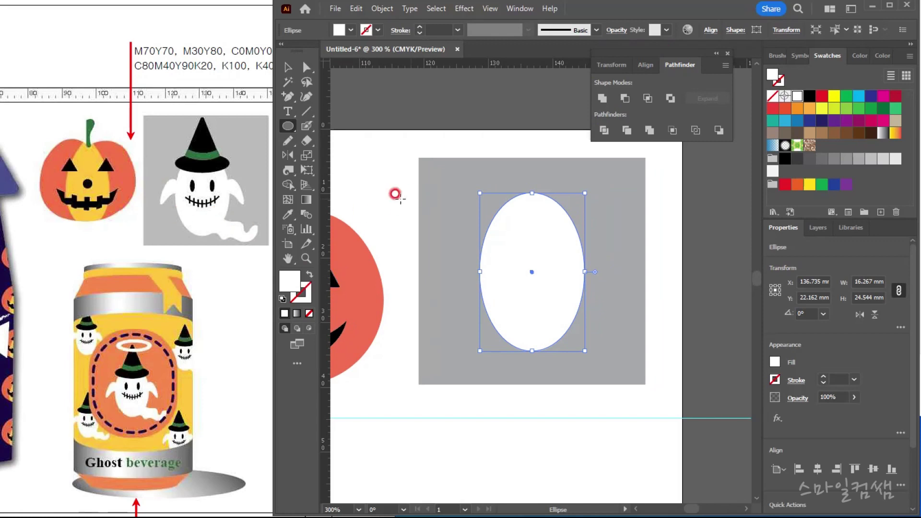
# Draw a curved arm about 10.9 x 8 mm with the Pencil tool on one side of the ghost's body and fill it white.
pyautogui.click(290, 141)
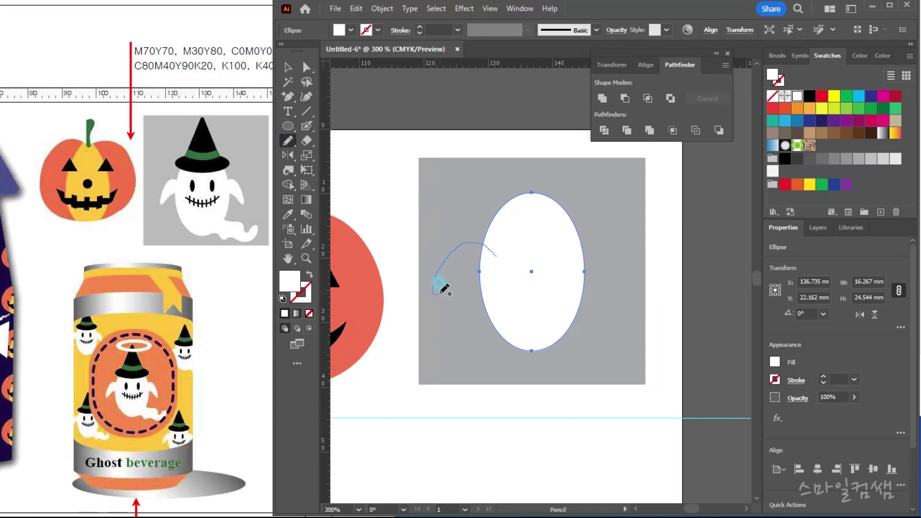
pyautogui.moveTo(481, 271); pyautogui.dragTo(499, 258)
pyautogui.click(796, 97)
pyautogui.click(283, 62)
pyautogui.hotkey('ctrl', 't')
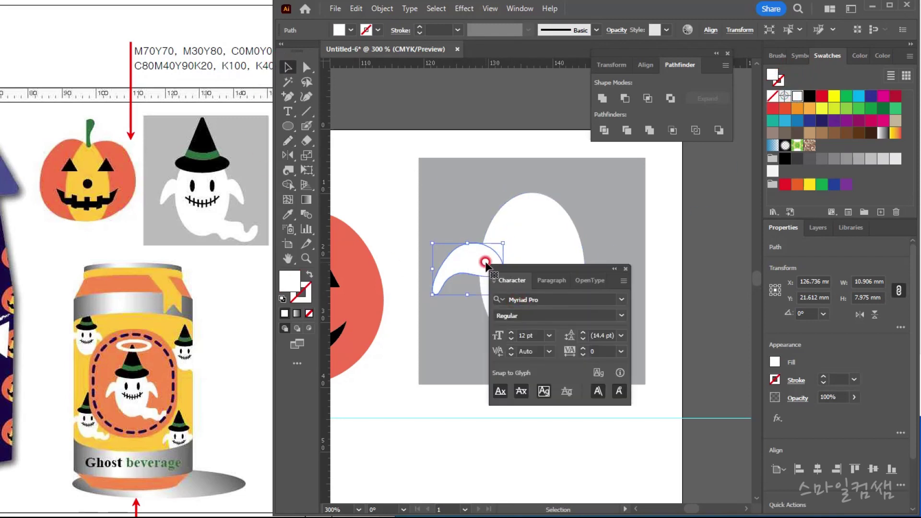
pyautogui.click(626, 272)
# Resize the arm to about 8.7 x 8.1 mm, rotate it about 13° and fit it against the ghost's body.
pyautogui.moveTo(499, 298); pyautogui.dragTo(520, 283)
pyautogui.moveTo(455, 260); pyautogui.dragTo(470, 260)
pyautogui.moveTo(530, 274); pyautogui.dragTo(475, 257)
pyautogui.moveTo(450, 294); pyautogui.dragTo(460, 289)
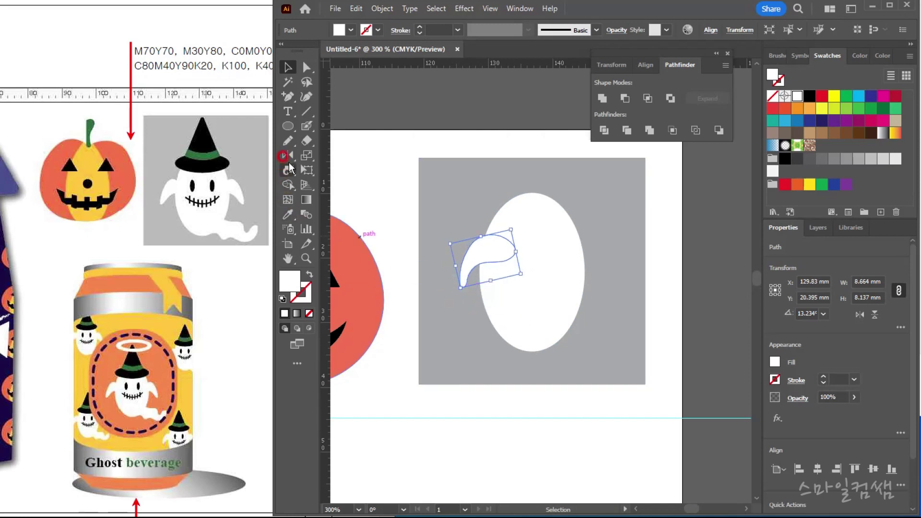
# Reflect a copy of the arm across the vertical axis through the ellipse's top anchor to make the other arm.
pyautogui.moveTo(289, 158); pyautogui.dragTo(338, 169)
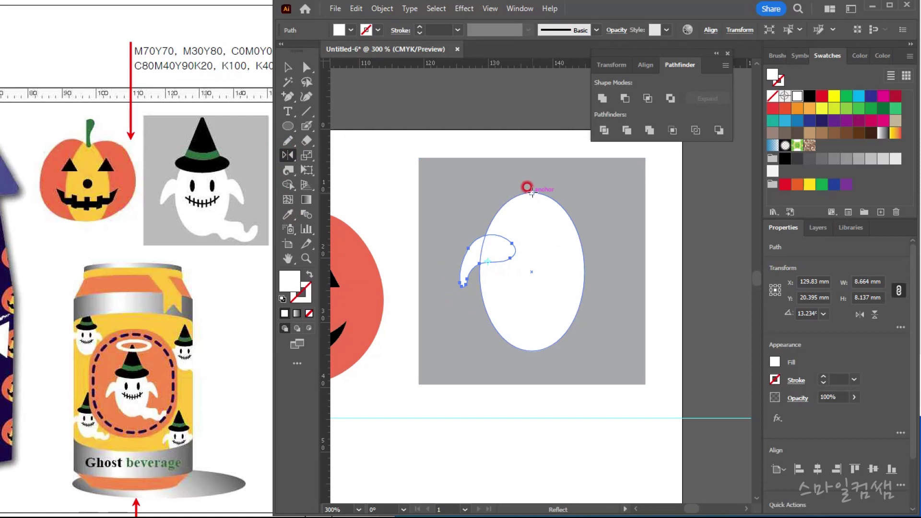
pyautogui.keyDown('alt'); pyautogui.click(532, 191); pyautogui.keyUp('alt')
pyautogui.moveTo(469, 196); pyautogui.dragTo(659, 188)
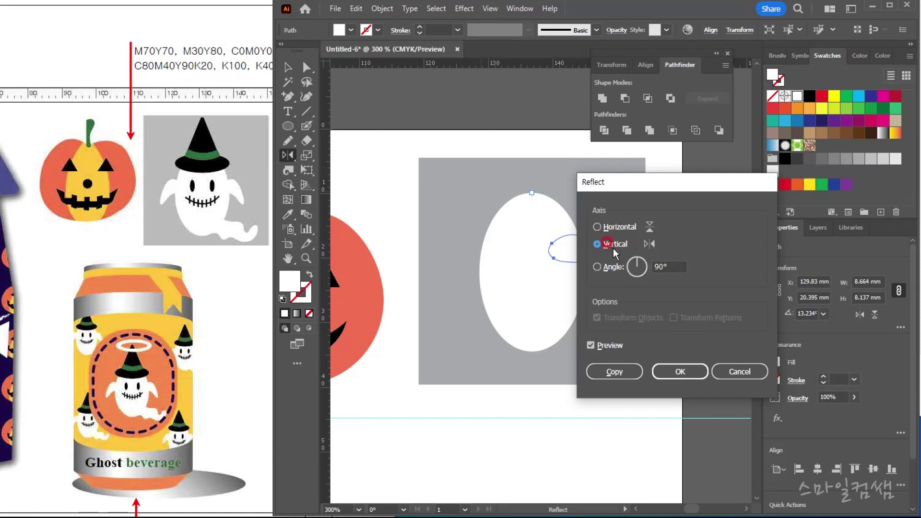
pyautogui.click(609, 369)
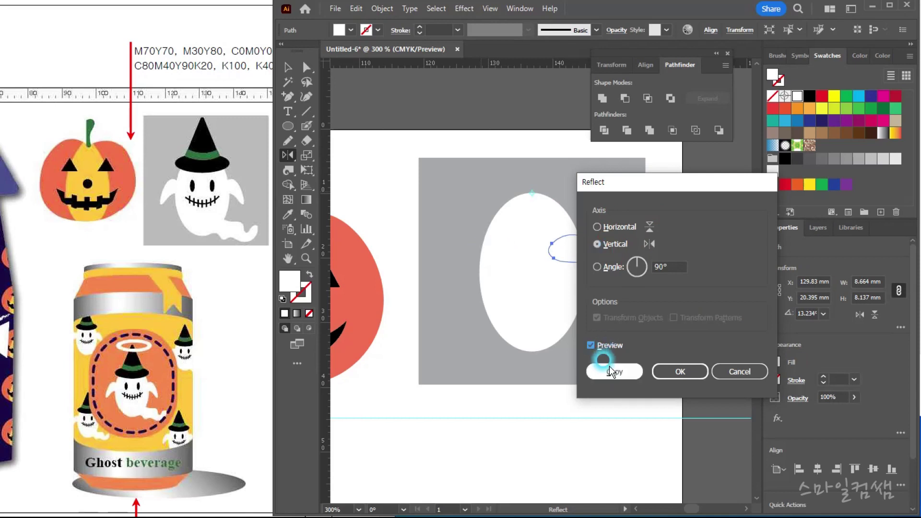
pyautogui.press('v')
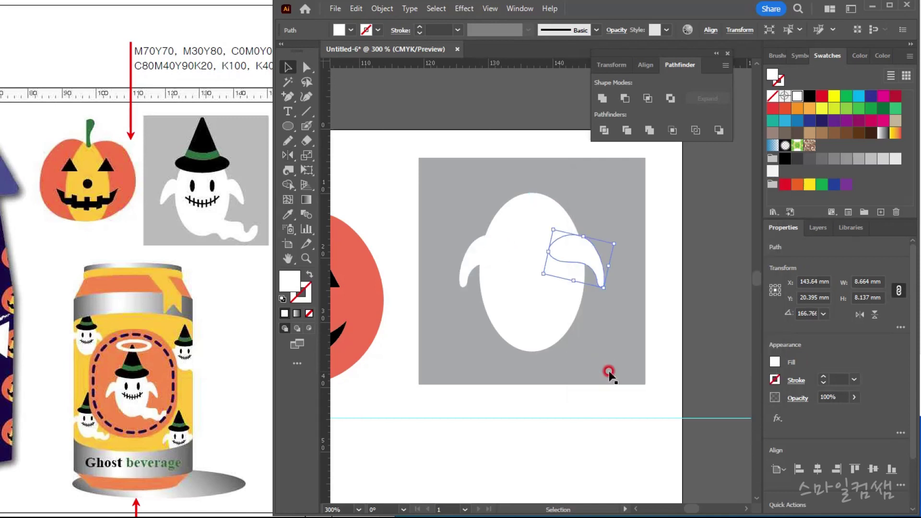
# Nudge both of the ghost's arms slightly outward from the body.
pyautogui.click(451, 430)
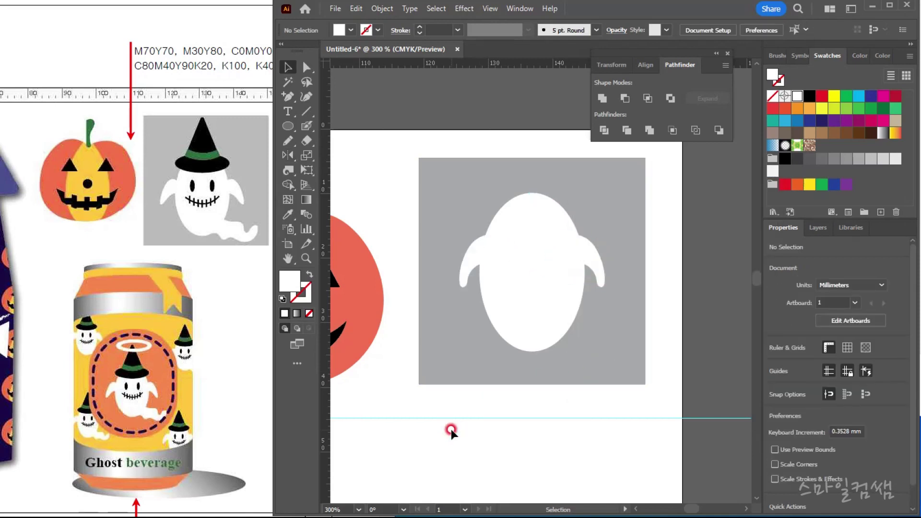
pyautogui.click(474, 250)
pyautogui.press('Left')
pyautogui.press('Left')
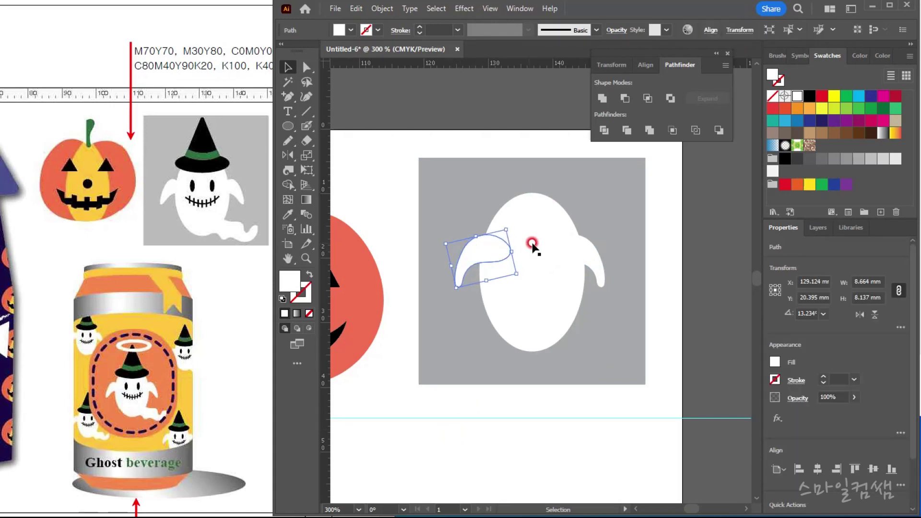
pyautogui.click(592, 252)
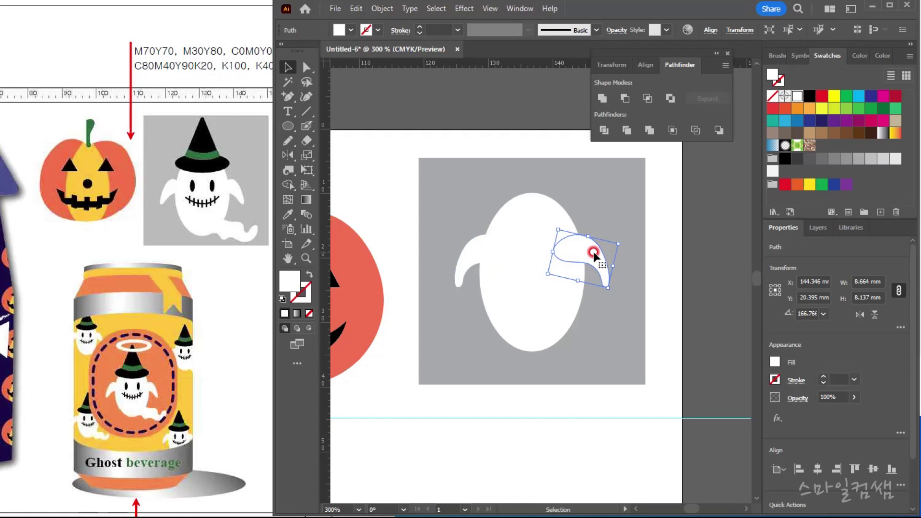
pyautogui.click(571, 408)
# Draw a wavy tail about 13.3 x 6.4 mm with the Pencil tool from the body's lower end and fill it white.
pyautogui.scroll(1, 593, 353)
pyautogui.moveTo(549, 337); pyautogui.dragTo(502, 307)
pyautogui.press('n')
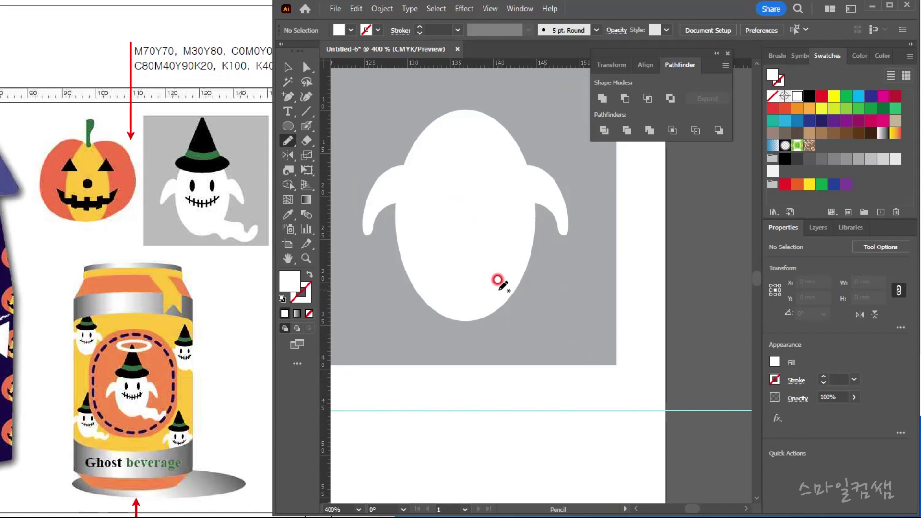
pyautogui.moveTo(490, 286); pyautogui.dragTo(509, 292)
pyautogui.moveTo(497, 318)
pyautogui.mouseDown()
pyautogui.moveTo(478, 314)
pyautogui.moveTo(492, 296)
pyautogui.mouseUp()
pyautogui.click(794, 98)
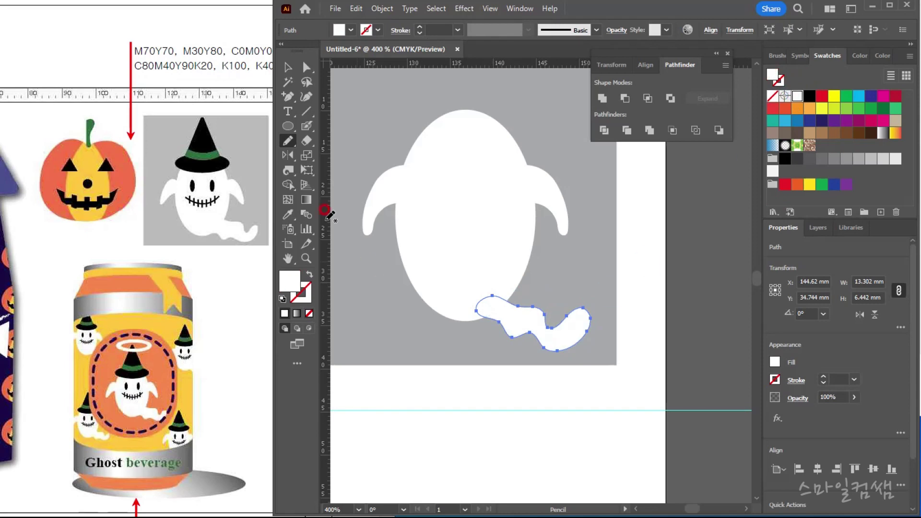
pyautogui.click(287, 66)
pyautogui.click(623, 292)
# Move both arms together slightly lower on the ghost's body.
pyautogui.click(580, 318)
pyautogui.keyDown('shift'); pyautogui.click(543, 188); pyautogui.keyUp('shift')
pyautogui.keyDown('shift'); pyautogui.click(386, 186); pyautogui.keyUp('shift')
pyautogui.click(626, 270)
pyautogui.click(547, 221)
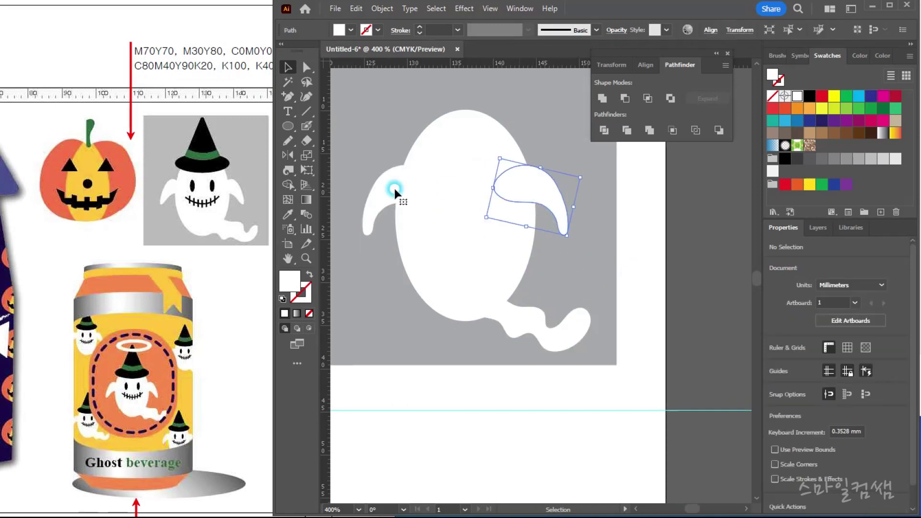
pyautogui.keyDown('shift'); pyautogui.click(380, 200); pyautogui.keyUp('shift')
pyautogui.moveTo(539, 190); pyautogui.dragTo(534, 206)
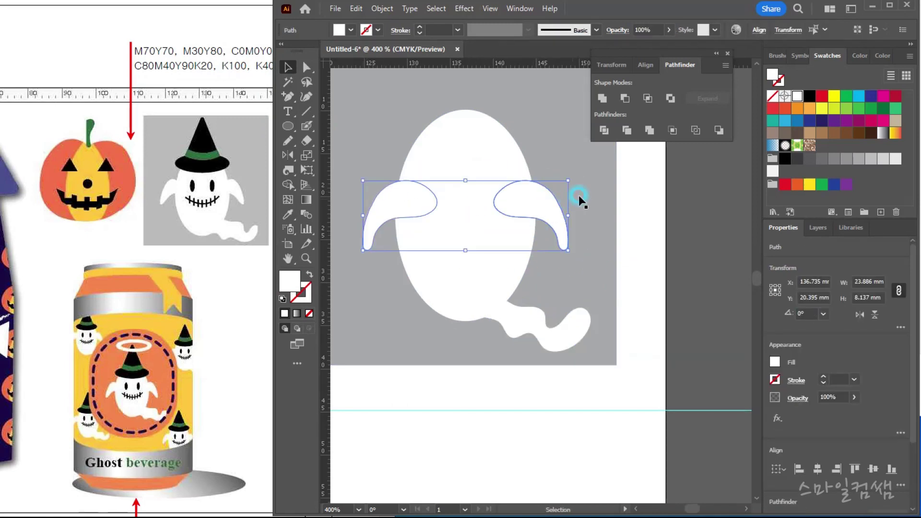
pyautogui.click(579, 196)
# Unite the two arms, the body ellipse and the tail into one ghost shape.
pyautogui.click(542, 207)
pyautogui.keyDown('shift'); pyautogui.click(398, 204); pyautogui.keyUp('shift')
pyautogui.keyDown('shift'); pyautogui.click(442, 271); pyautogui.keyUp('shift')
pyautogui.keyDown('shift'); pyautogui.click(507, 317); pyautogui.keyUp('shift')
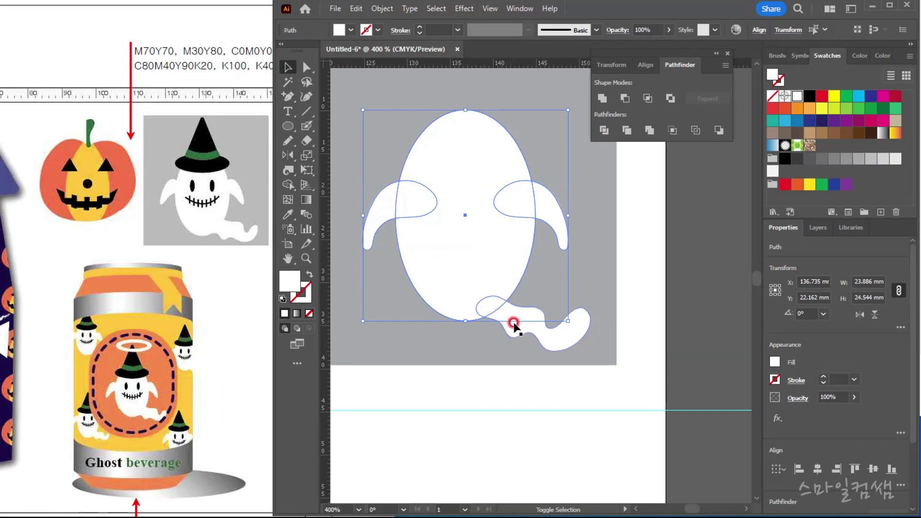
pyautogui.click(601, 98)
pyautogui.click(624, 238)
# Draw a black ellipse about 13.1 x 4.3 mm centred on the head's top anchor and lower it onto the forehead as a hat brim.
pyautogui.moveTo(495, 201); pyautogui.dragTo(529, 292)
pyautogui.scroll(1, 496, 227)
pyautogui.scroll(-1, 507, 208)
pyautogui.moveTo(506, 213); pyautogui.dragTo(490, 223)
pyautogui.click(288, 180)
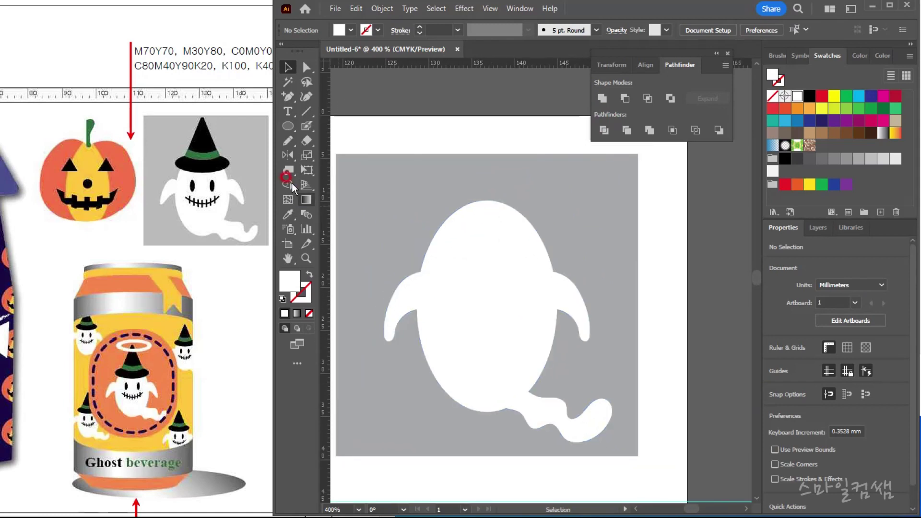
pyautogui.click(288, 127)
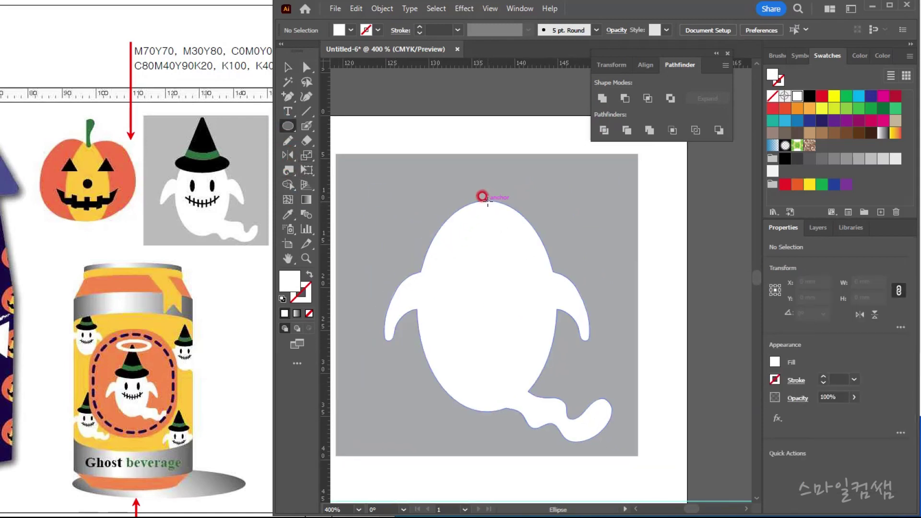
pyautogui.moveTo(487, 200); pyautogui.dragTo(542, 218)
pyautogui.click(809, 96)
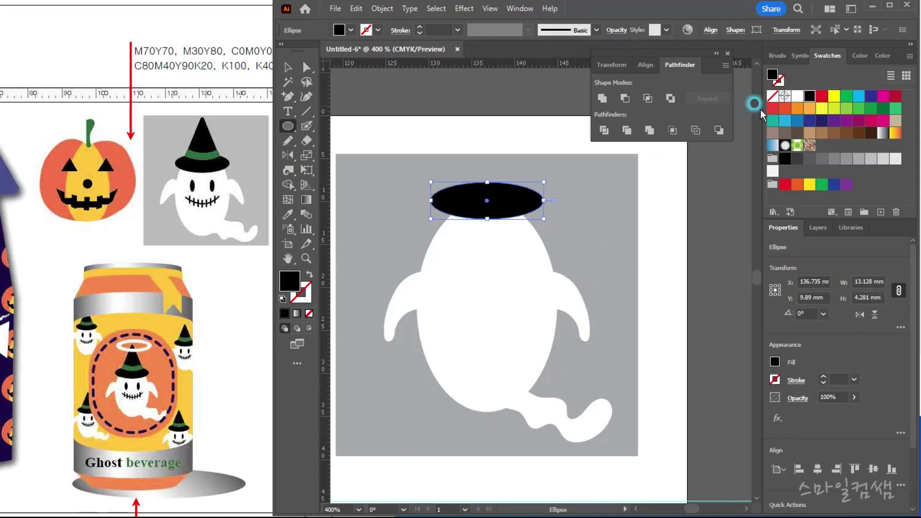
pyautogui.click(287, 68)
pyautogui.moveTo(508, 201); pyautogui.dragTo(492, 246)
# Create a black three-sided polygon with a 17.639 mm radius over the ghost's head for the hat's cone.
pyautogui.scroll(1, 497, 205)
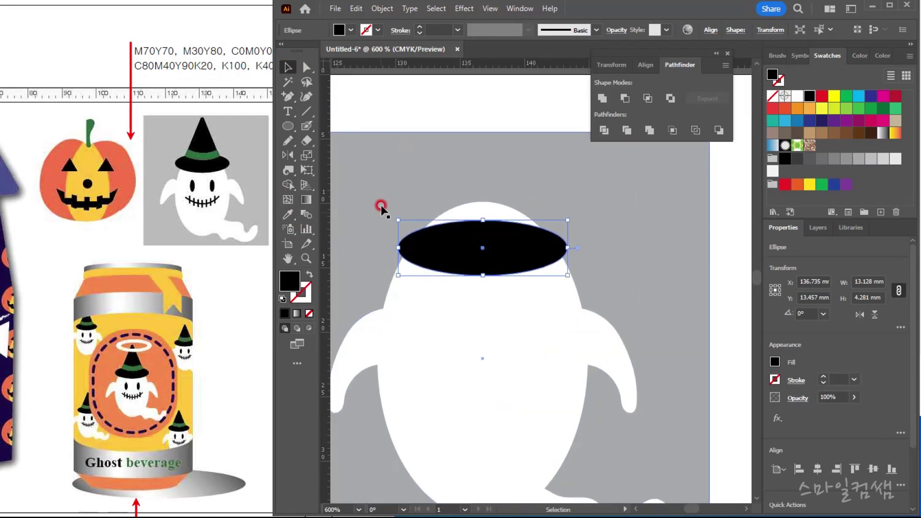
pyautogui.moveTo(289, 134); pyautogui.dragTo(338, 174)
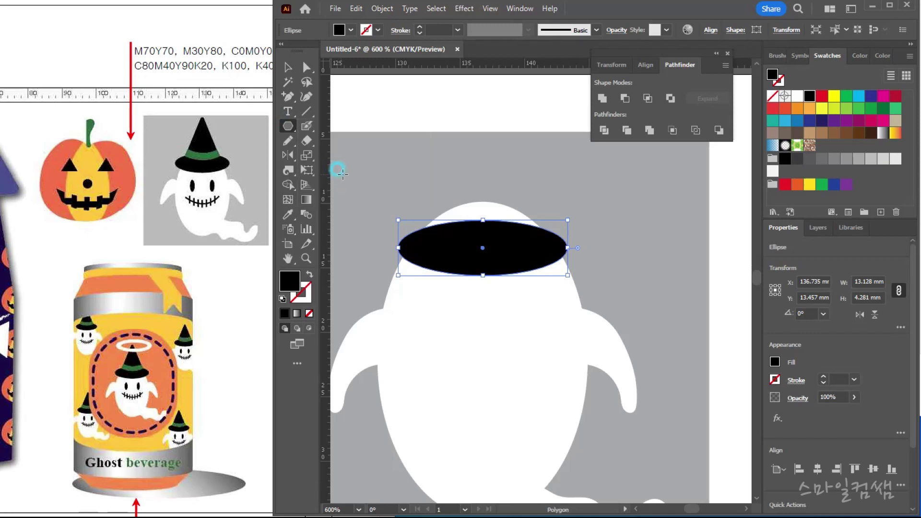
pyautogui.click(432, 172)
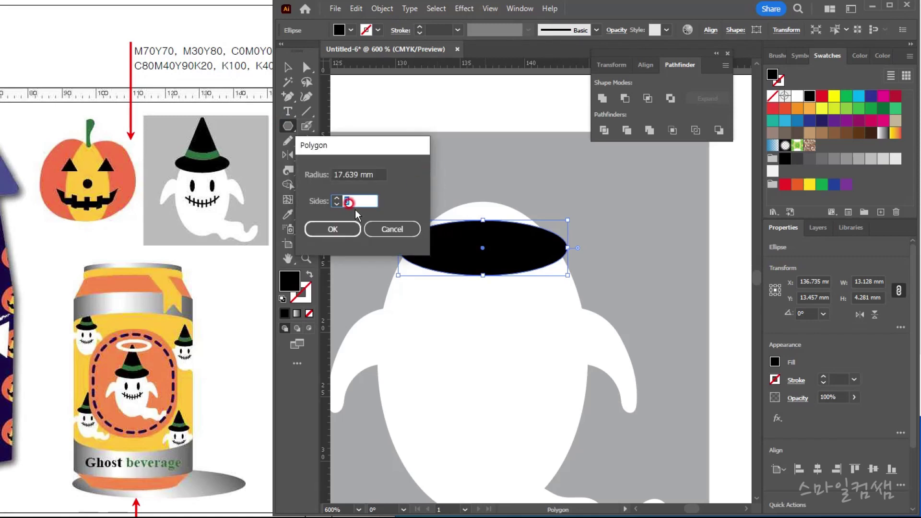
pyautogui.click(336, 229)
# Resize the black triangle to about 10.1 x 10.4 mm and fit it centred on the hat brim.
pyautogui.click(287, 67)
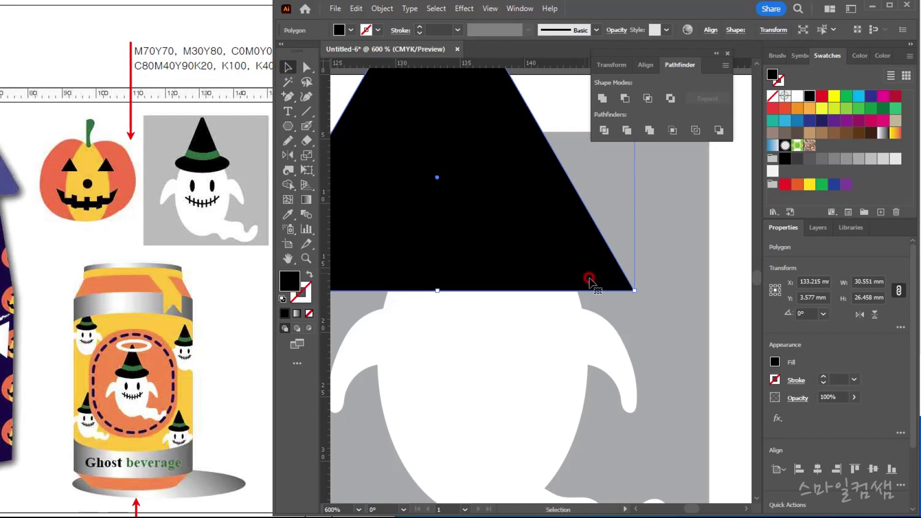
pyautogui.moveTo(634, 290); pyautogui.dragTo(525, 219)
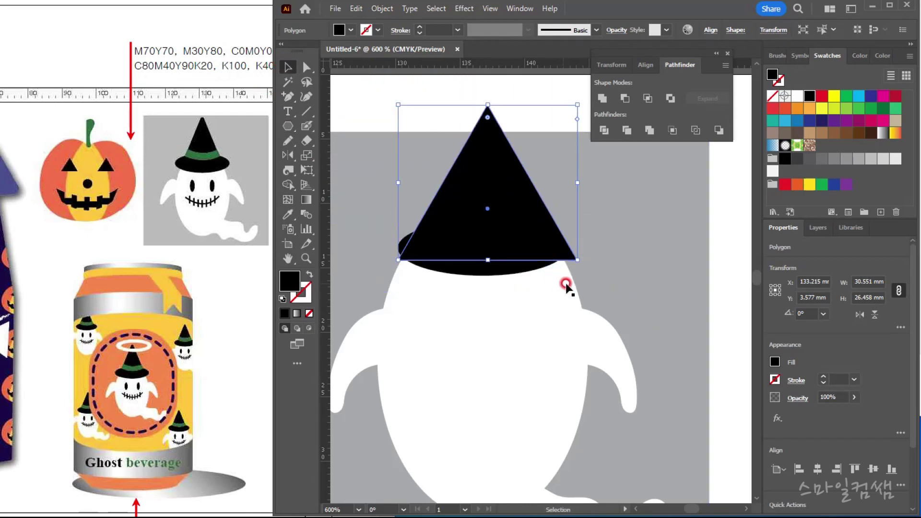
pyautogui.moveTo(575, 259); pyautogui.dragTo(521, 207)
pyautogui.moveTo(477, 185); pyautogui.dragTo(498, 224)
pyautogui.moveTo(482, 144); pyautogui.dragTo(482, 113)
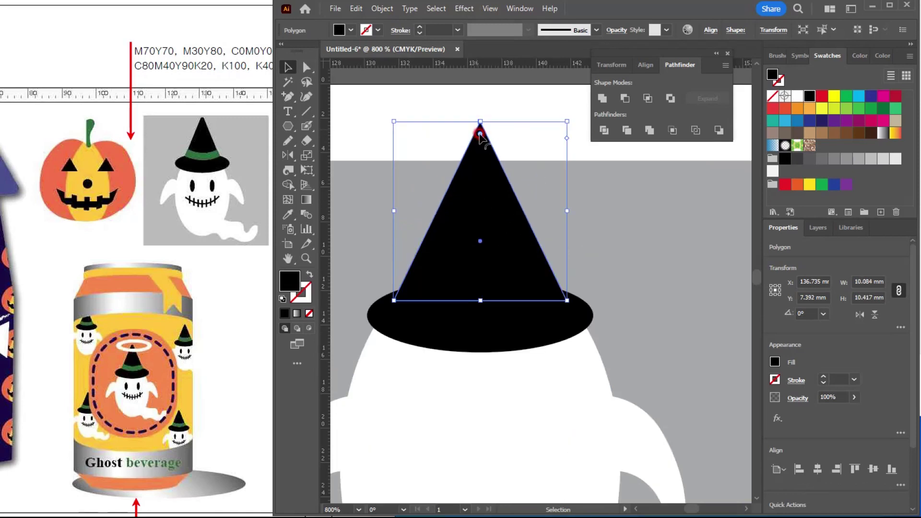
pyautogui.moveTo(480, 135); pyautogui.dragTo(540, 126)
pyautogui.click(555, 232)
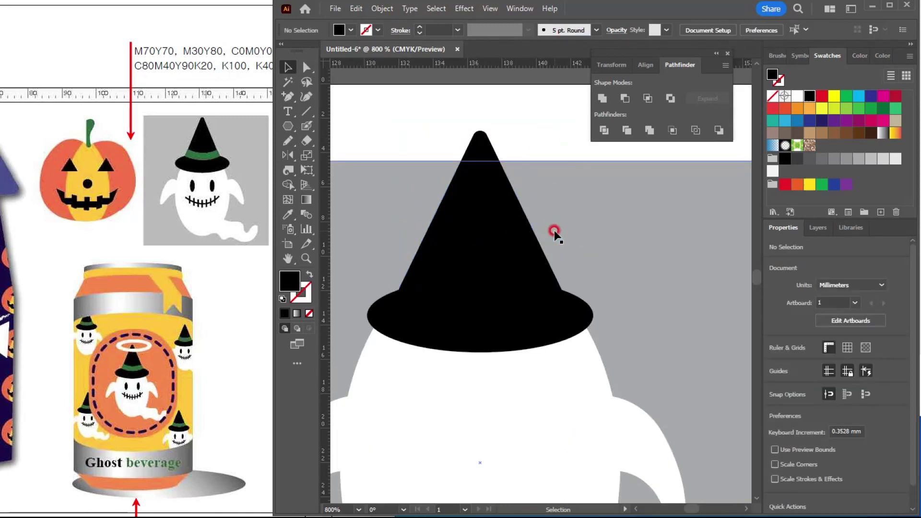
pyautogui.click(506, 225)
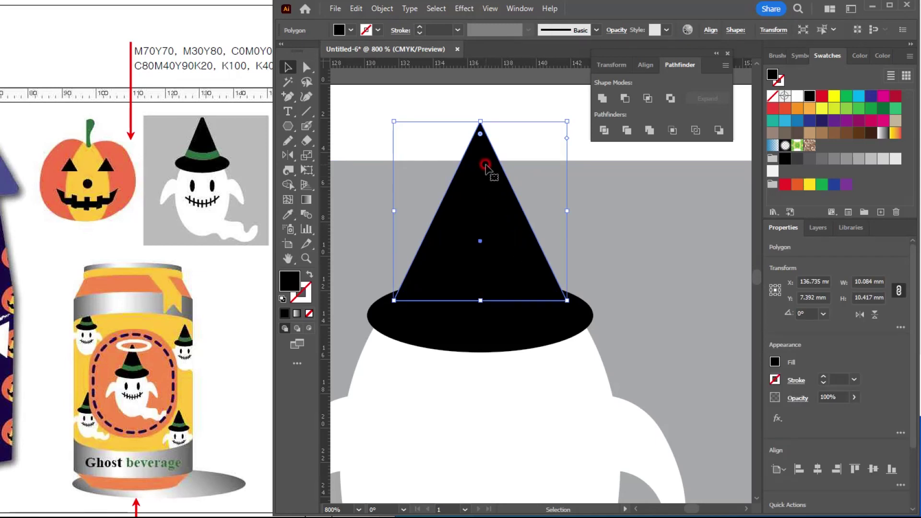
pyautogui.click(465, 11)
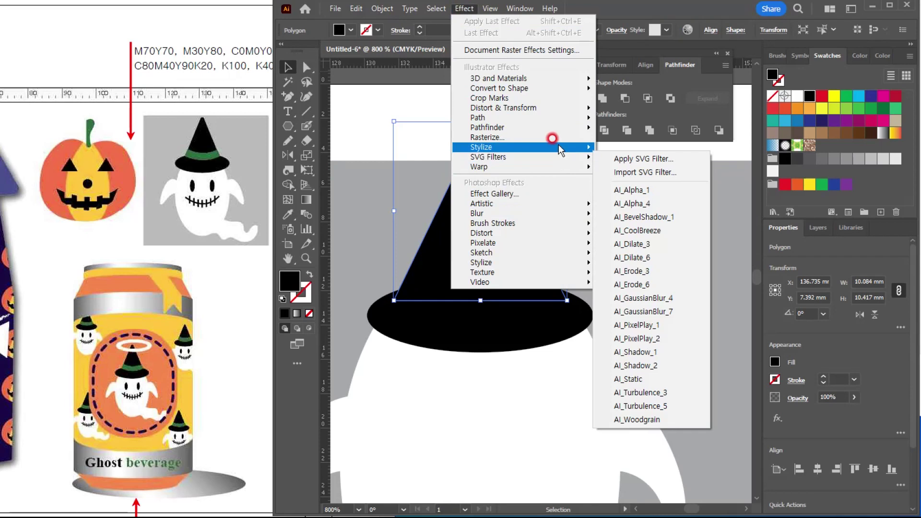
pyautogui.moveTo(558, 144)
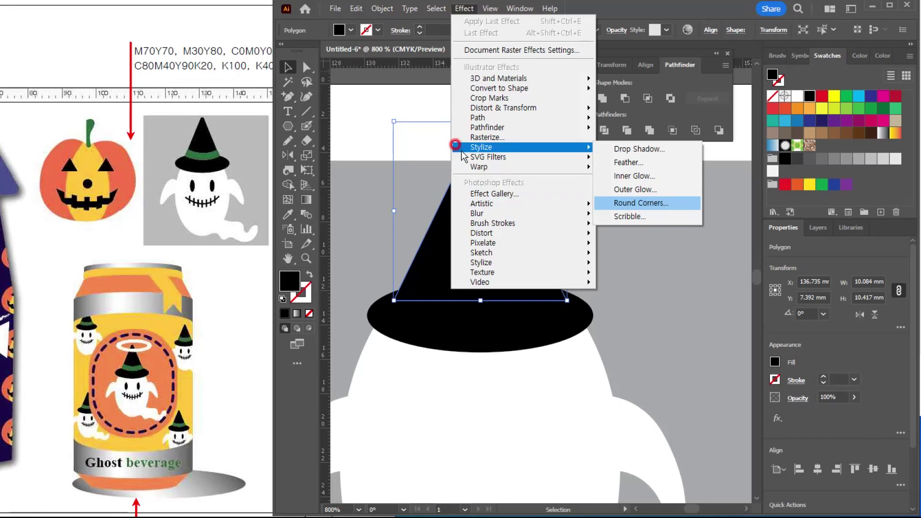
pyautogui.click(361, 124)
pyautogui.click(487, 189)
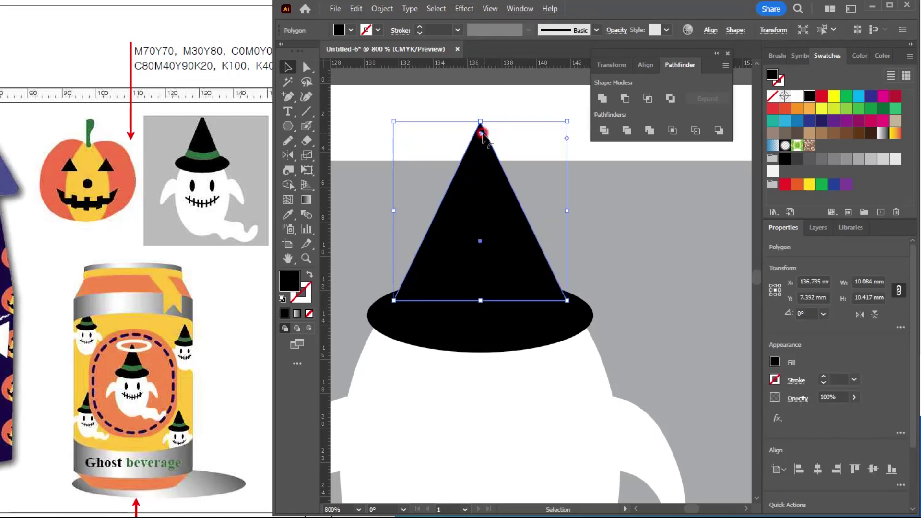
# Round the hat triangle's corners slightly and stretch the cone taller to about 12 mm.
pyautogui.moveTo(480, 134); pyautogui.dragTo(479, 138)
pyautogui.hotkey('ctrl', 'shift', 'a')
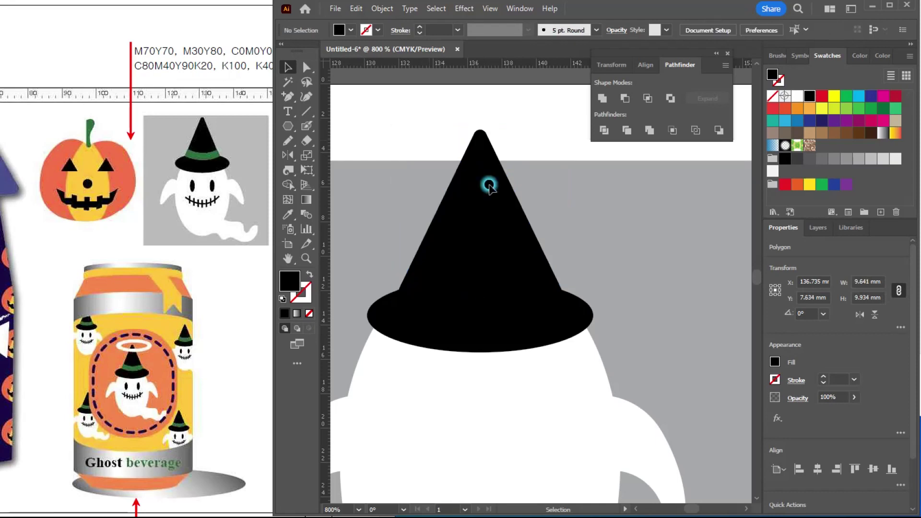
pyautogui.scroll(-2, 546, 263)
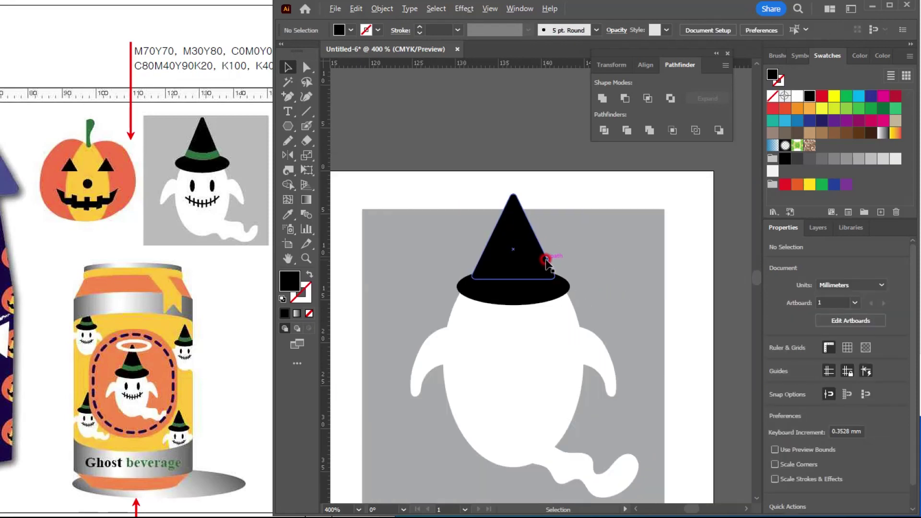
pyautogui.click(520, 231)
pyautogui.moveTo(514, 189); pyautogui.dragTo(510, 169)
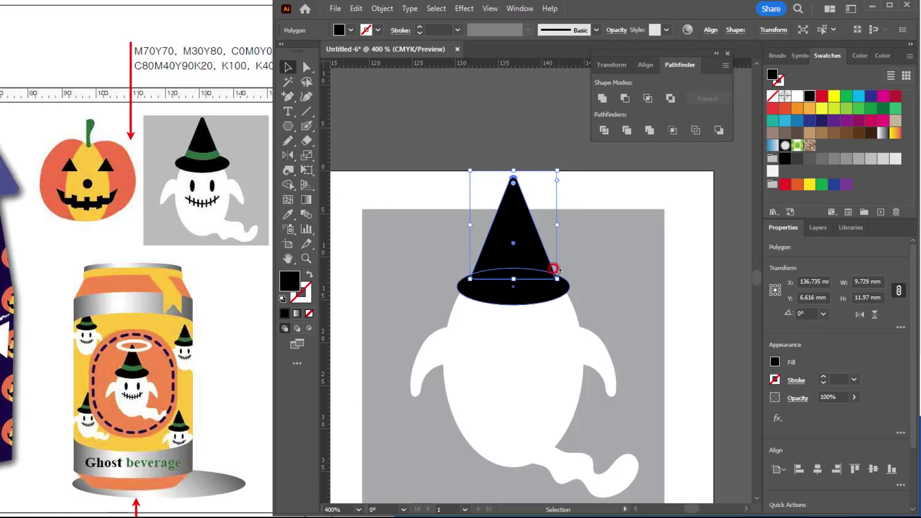
pyautogui.click(581, 269)
# Extend the grey square's upper edge above the hat and scale the grey background, ghost and hat down together.
pyautogui.moveTo(511, 207); pyautogui.dragTo(517, 168)
pyautogui.click(392, 139)
pyautogui.moveTo(392, 139); pyautogui.dragTo(610, 464)
pyautogui.moveTo(666, 177); pyautogui.dragTo(635, 193)
pyautogui.click(660, 352)
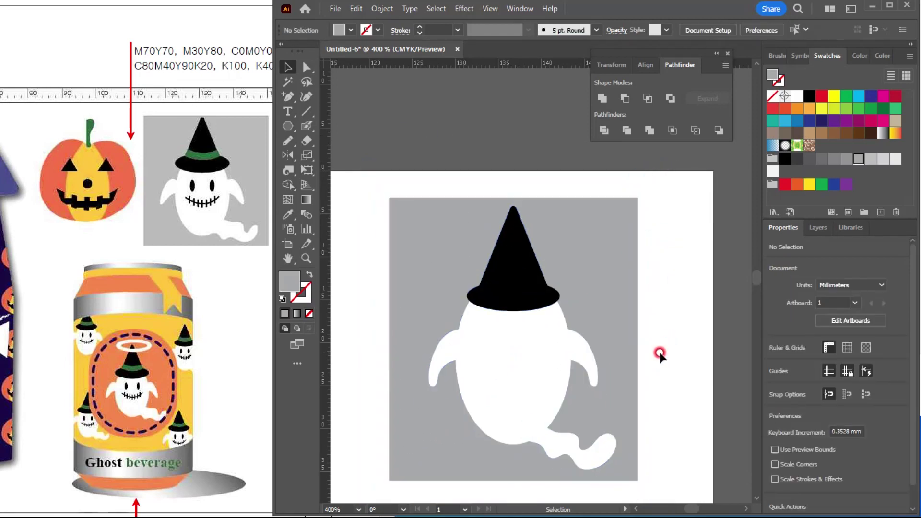
pyautogui.scroll(2, 530, 231)
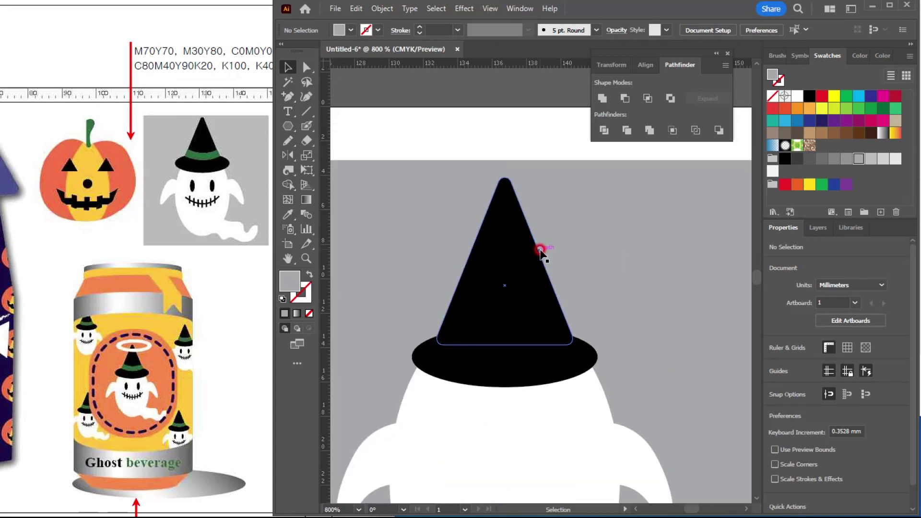
pyautogui.scroll(-2, 540, 250)
pyautogui.click(599, 428)
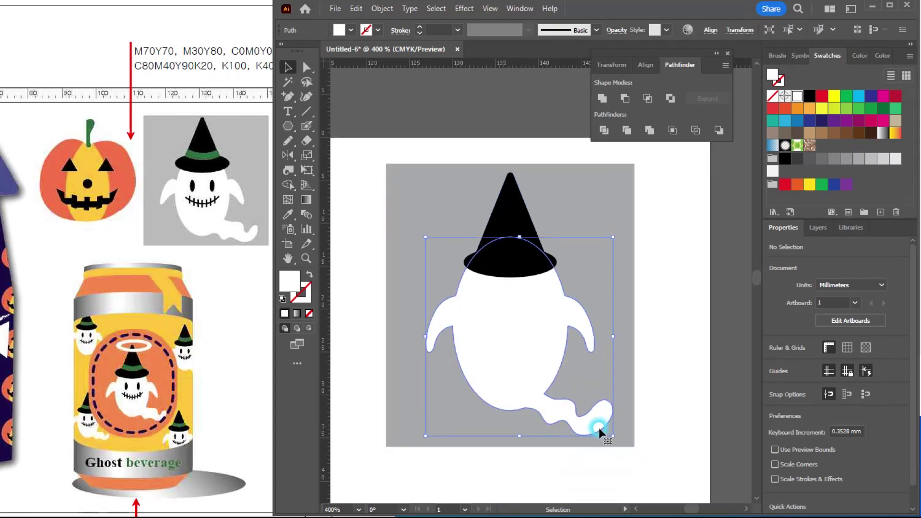
pyautogui.scroll(2, 600, 428)
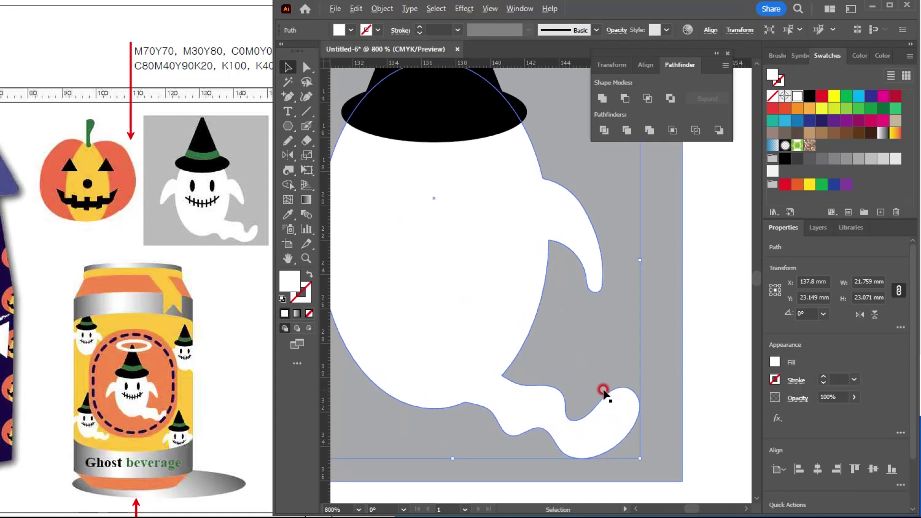
pyautogui.scroll(-2, 603, 391)
pyautogui.scroll(2, 531, 222)
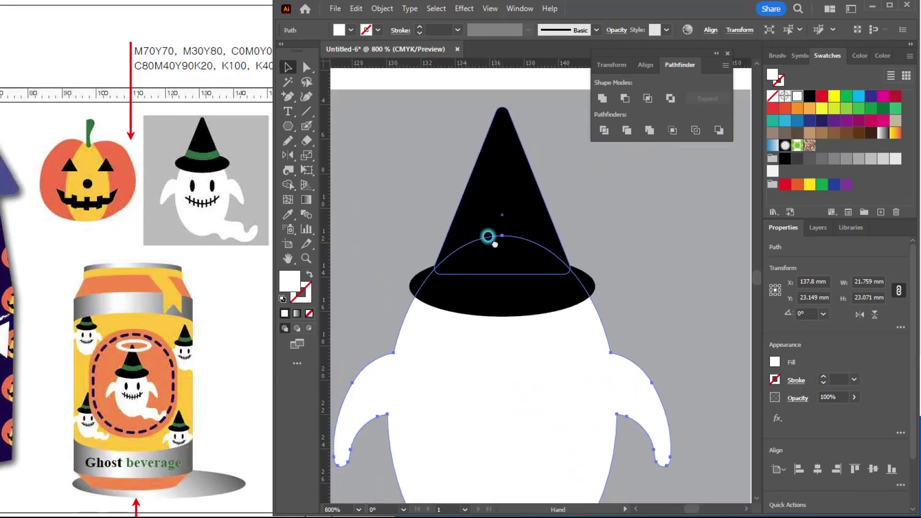
pyautogui.click(487, 236)
pyautogui.scroll(1, 487, 195)
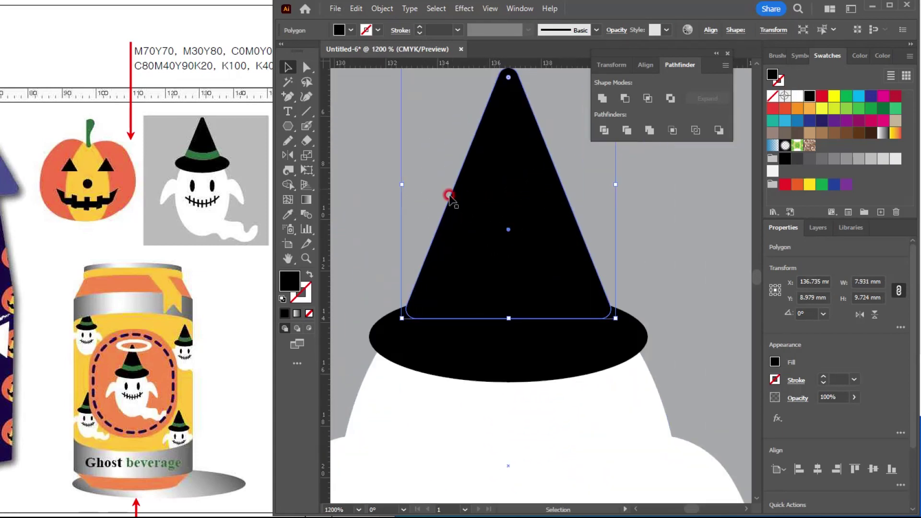
pyautogui.moveTo(495, 258); pyautogui.dragTo(469, 277)
pyautogui.click(282, 96)
pyautogui.moveTo(286, 100); pyautogui.dragTo(356, 111)
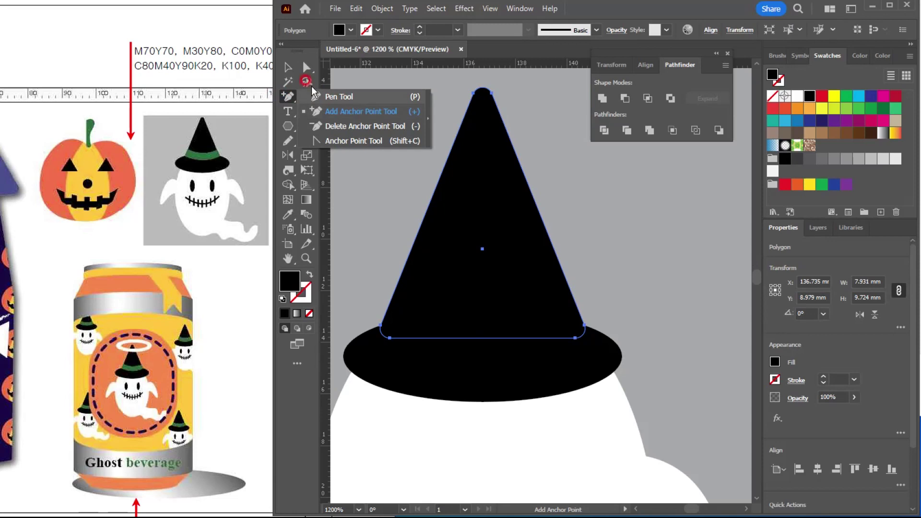
pyautogui.click(286, 67)
# Draw an ellipse about 7.9 x 2.2 mm across the middle of the hat's cone and fill it yellow.
pyautogui.moveTo(290, 126); pyautogui.dragTo(361, 154)
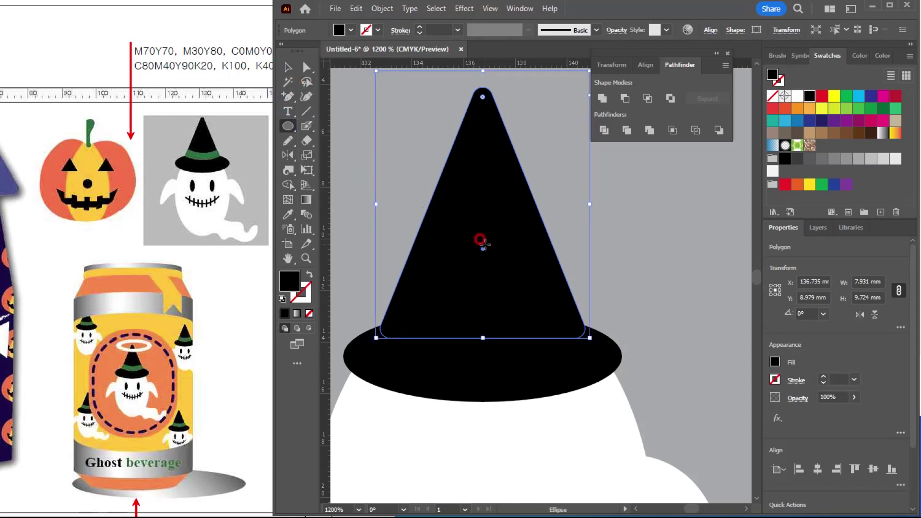
pyautogui.moveTo(482, 238); pyautogui.dragTo(585, 267)
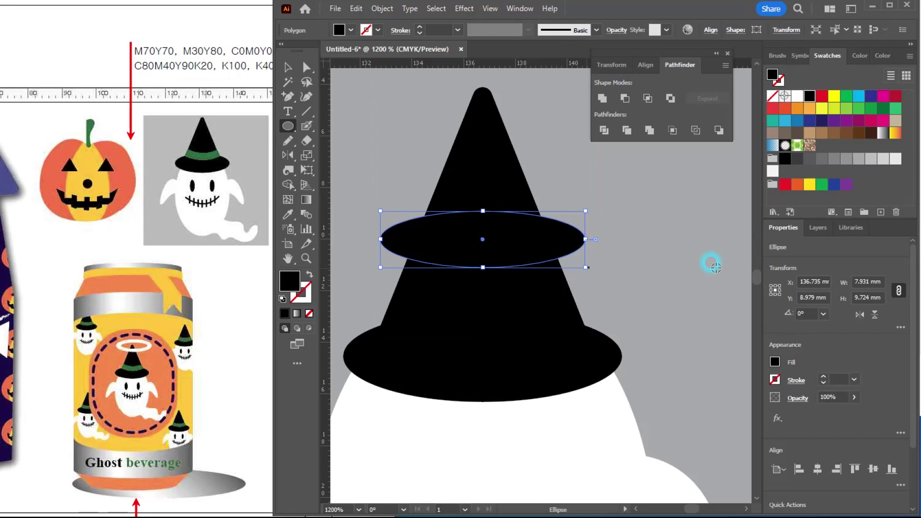
pyautogui.click(834, 96)
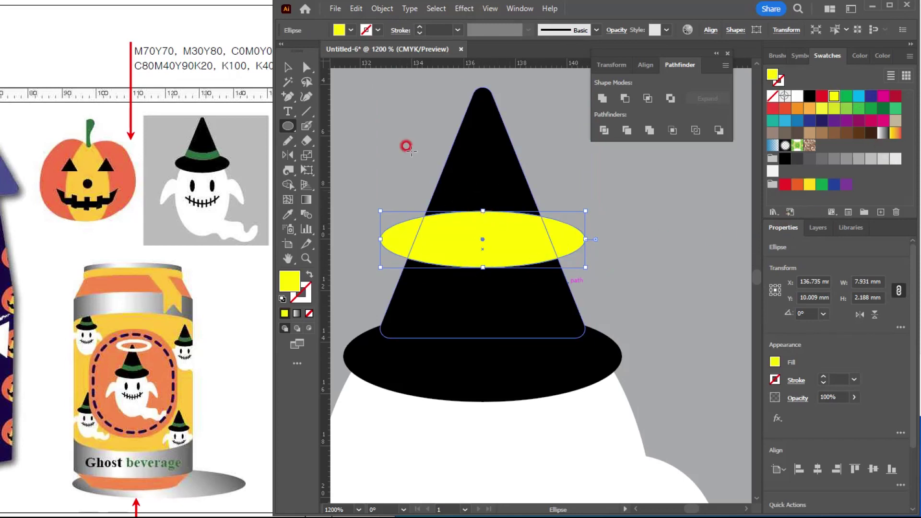
# Move the yellow ellipse down near the base of the hat's cone and widen it to about 9.6 mm.
pyautogui.click(288, 67)
pyautogui.moveTo(508, 249); pyautogui.dragTo(514, 307)
pyautogui.moveTo(584, 299); pyautogui.dragTo(607, 299)
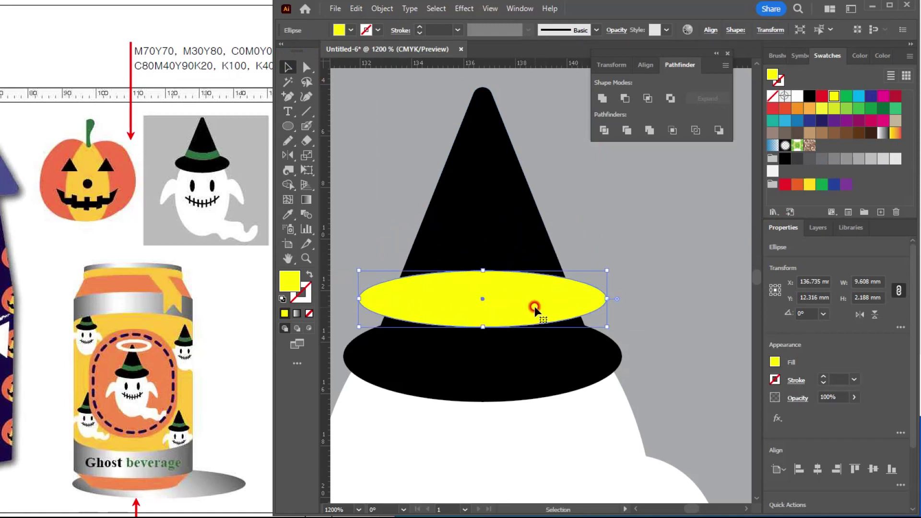
# Duplicate the yellow ellipse slightly above the original, overlapping it, and fill the copy red.
pyautogui.moveTo(534, 310); pyautogui.dragTo(559, 260)
pyautogui.click(820, 98)
pyautogui.click(678, 248)
pyautogui.click(669, 242)
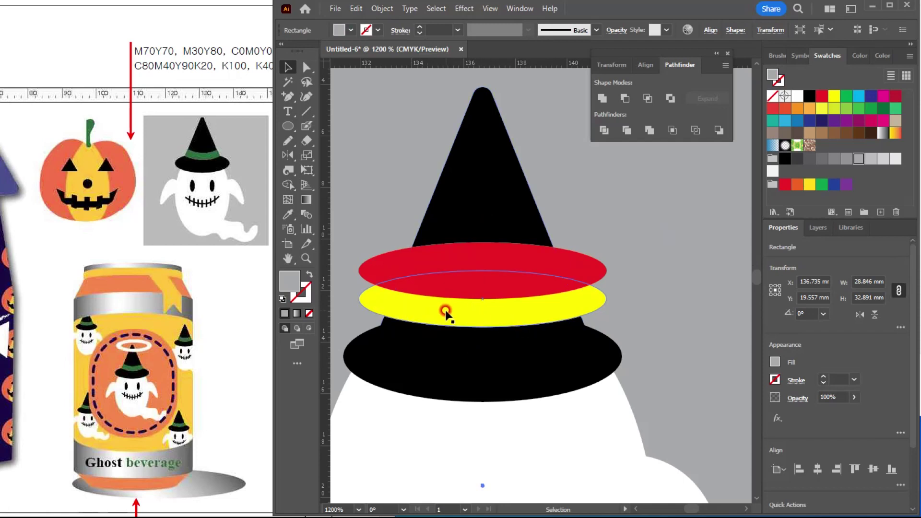
pyautogui.moveTo(577, 181); pyautogui.dragTo(496, 257)
pyautogui.hotkey('ctrl', 'z')
# Select the cone with both ellipses and merge the upper cone with its overlapping red area using Shape Builder.
pyautogui.click(480, 191)
pyautogui.keyDown('shift'); pyautogui.click(514, 272); pyautogui.keyUp('shift')
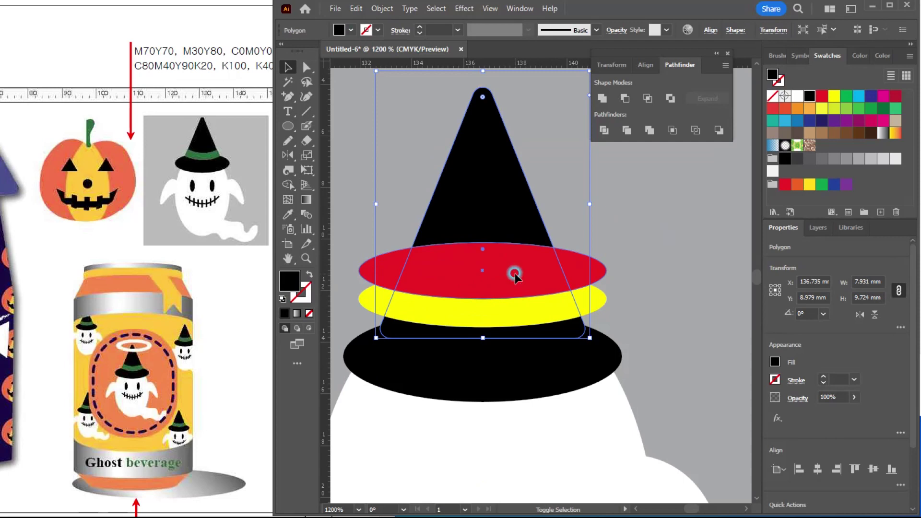
pyautogui.keyDown('shift'); pyautogui.click(518, 314); pyautogui.keyUp('shift')
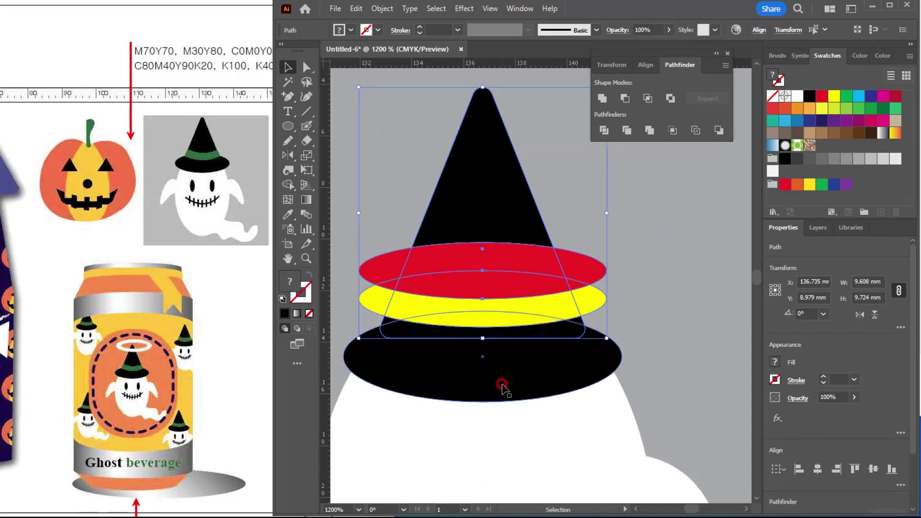
pyautogui.moveTo(493, 280); pyautogui.dragTo(507, 274)
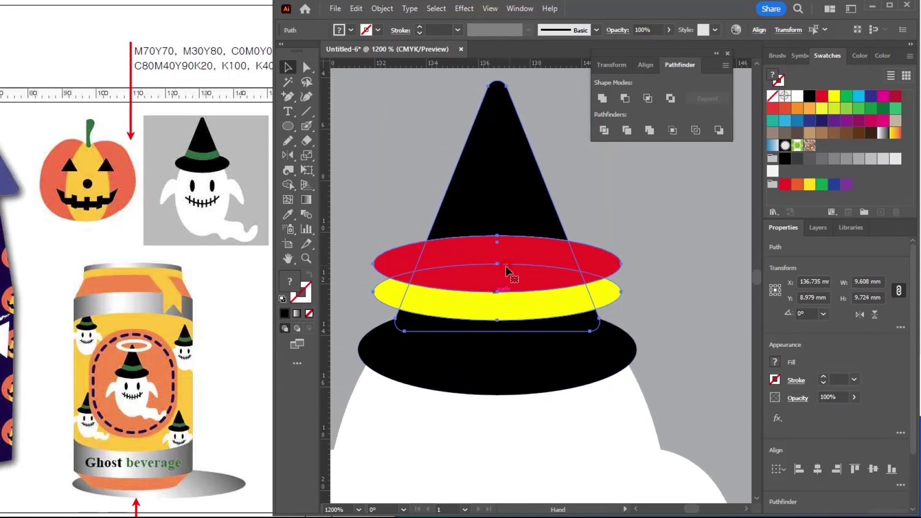
pyautogui.click(292, 188)
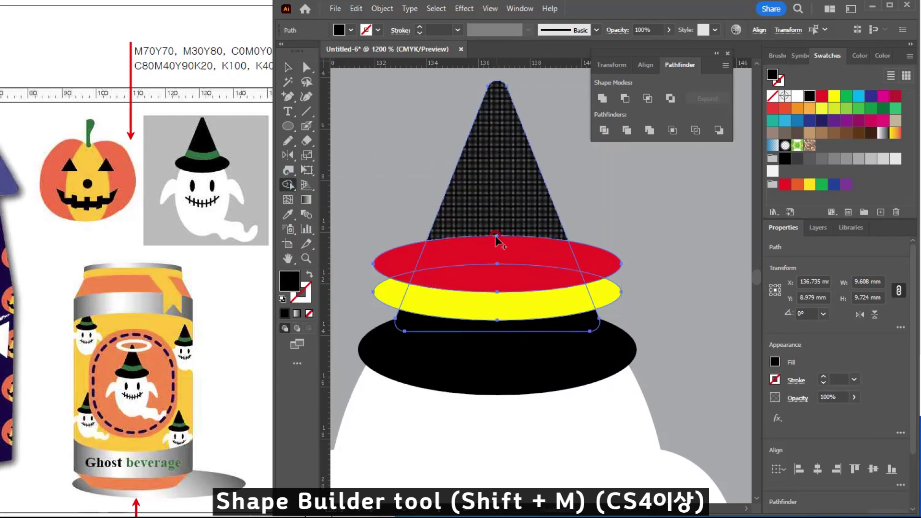
pyautogui.moveTo(516, 206); pyautogui.dragTo(486, 279)
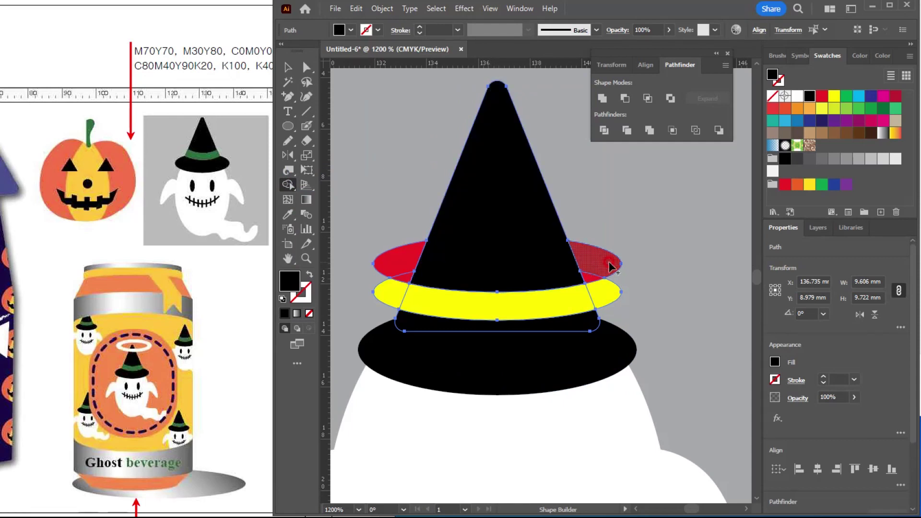
# Remove the red and yellow pieces outside the cone with Shape Builder, keeping the curved yellow band on the hat.
pyautogui.keyDown('alt'); pyautogui.click(593, 279); pyautogui.keyUp('alt')
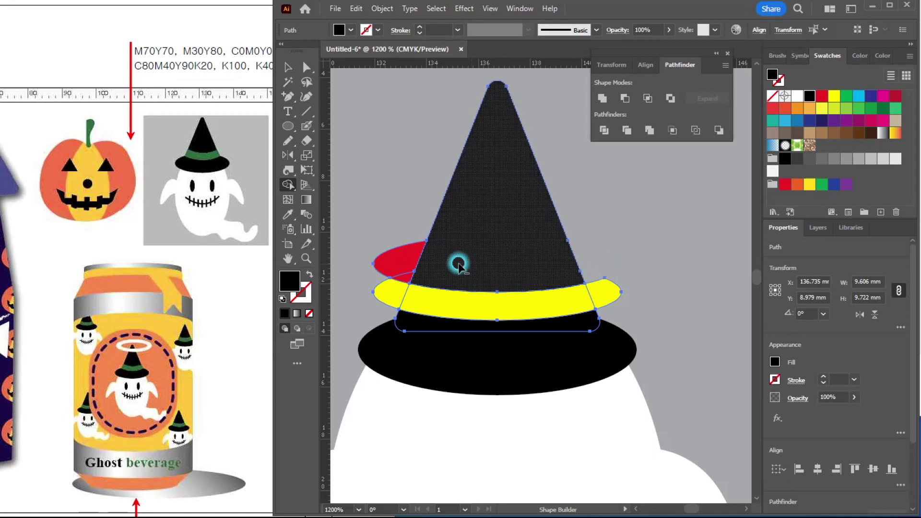
pyautogui.keyDown('alt'); pyautogui.click(405, 264); pyautogui.keyUp('alt')
pyautogui.keyDown('alt'); pyautogui.click(403, 276); pyautogui.keyUp('alt')
pyautogui.keyDown('alt'); pyautogui.click(394, 298); pyautogui.keyUp('alt')
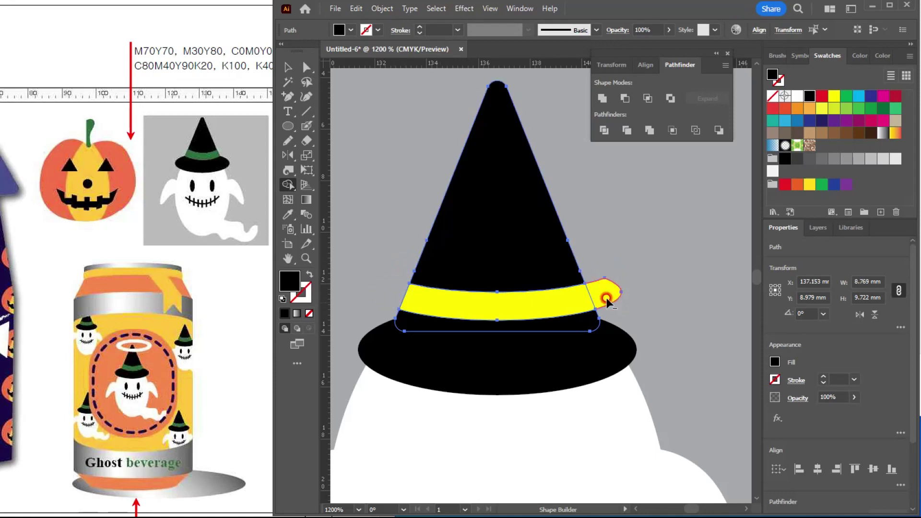
pyautogui.keyDown('alt'); pyautogui.click(604, 295); pyautogui.keyUp('alt')
pyautogui.click(288, 67)
pyautogui.click(403, 166)
pyautogui.moveTo(502, 305); pyautogui.dragTo(603, 283)
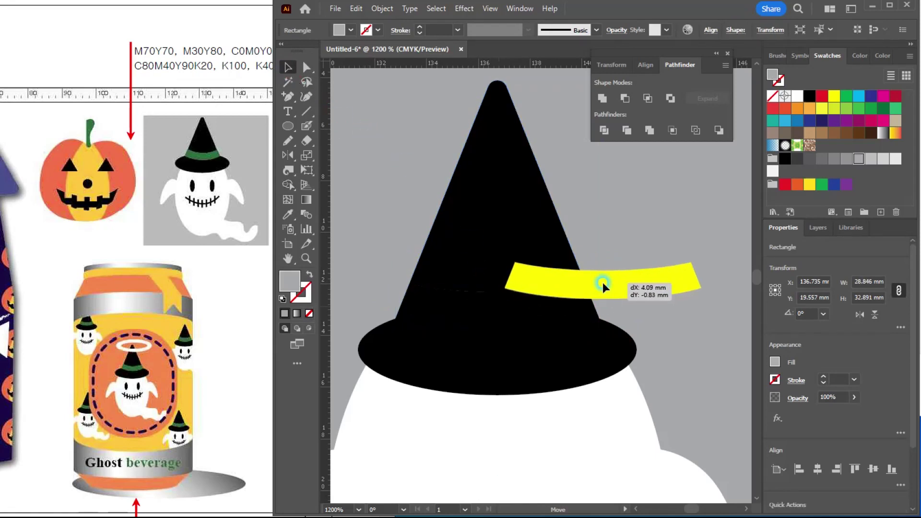
pyautogui.hotkey('ctrl', 'z')
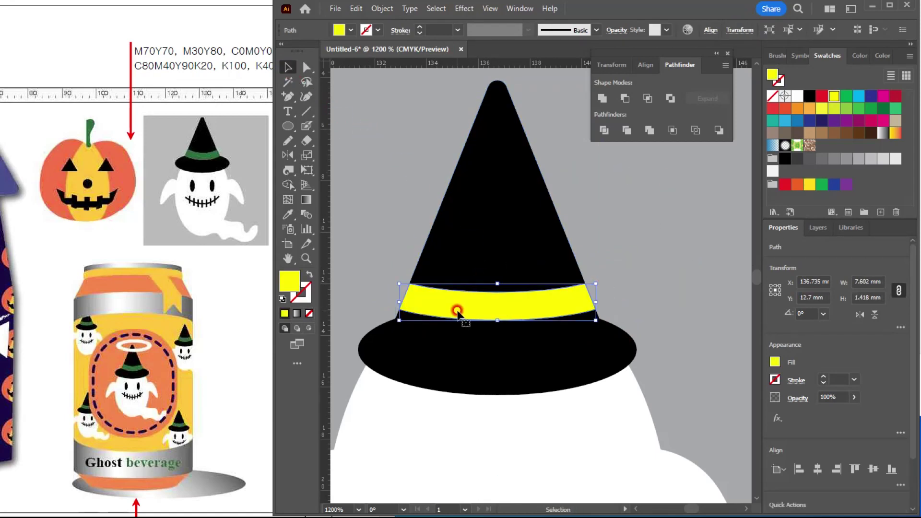
# Recolour the yellow hat band with the green sampled from the pumpkin's stem.
pyautogui.scroll(-2, 487, 312)
pyautogui.moveTo(502, 294); pyautogui.dragTo(521, 253)
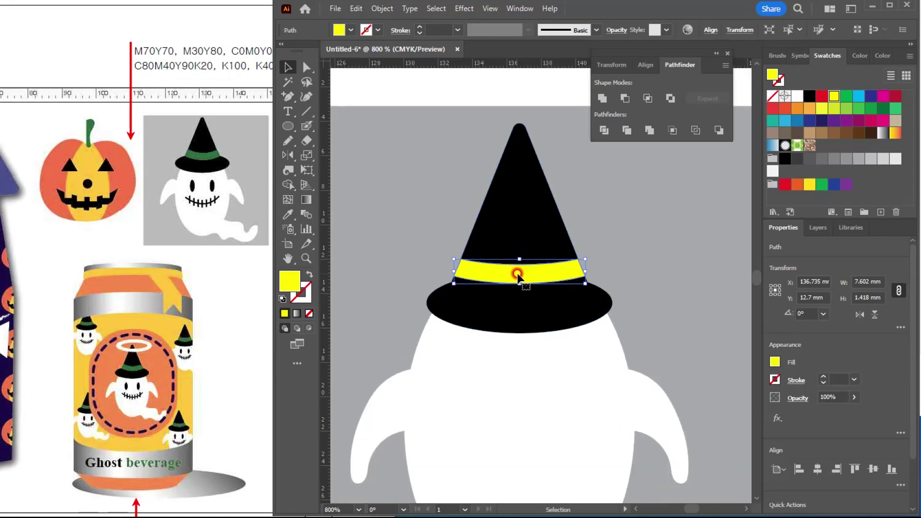
pyautogui.scroll(1, 517, 268)
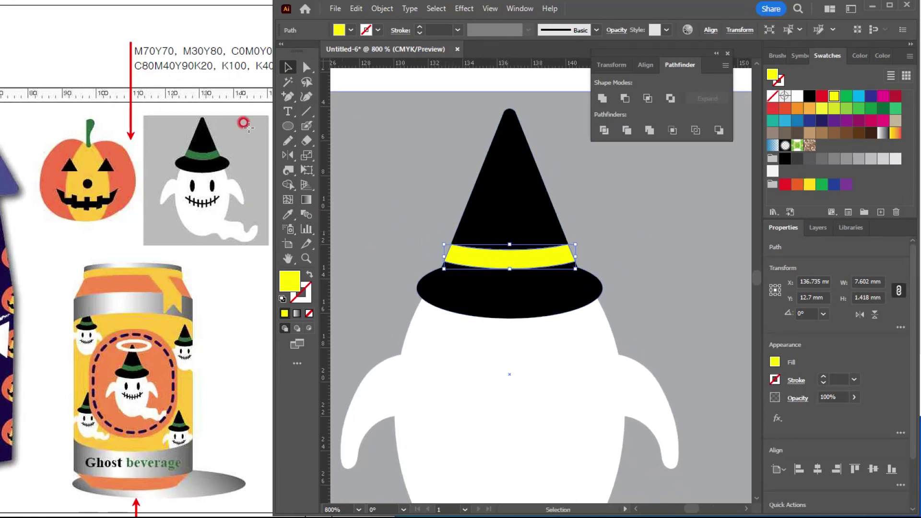
pyautogui.scroll(-1, 460, 255)
pyautogui.moveTo(474, 290); pyautogui.dragTo(597, 254)
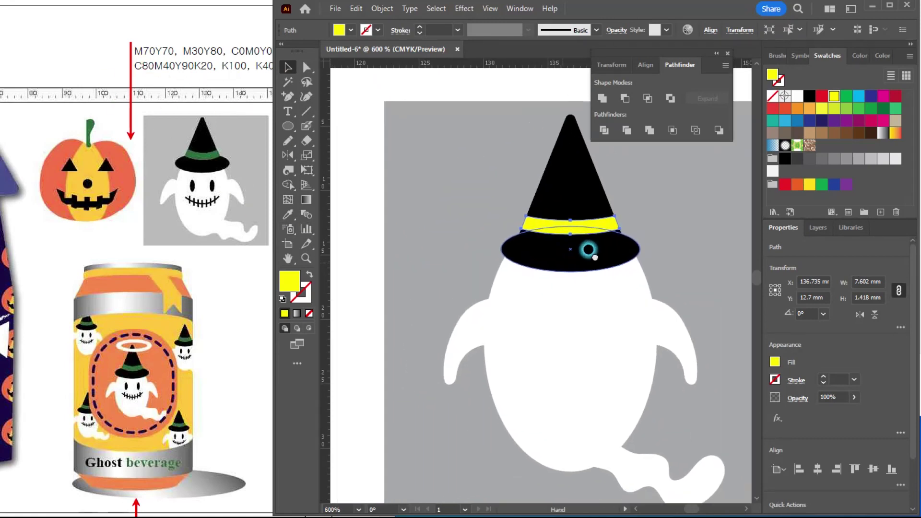
pyautogui.scroll(-1, 585, 260)
pyautogui.moveTo(530, 294); pyautogui.dragTo(589, 290)
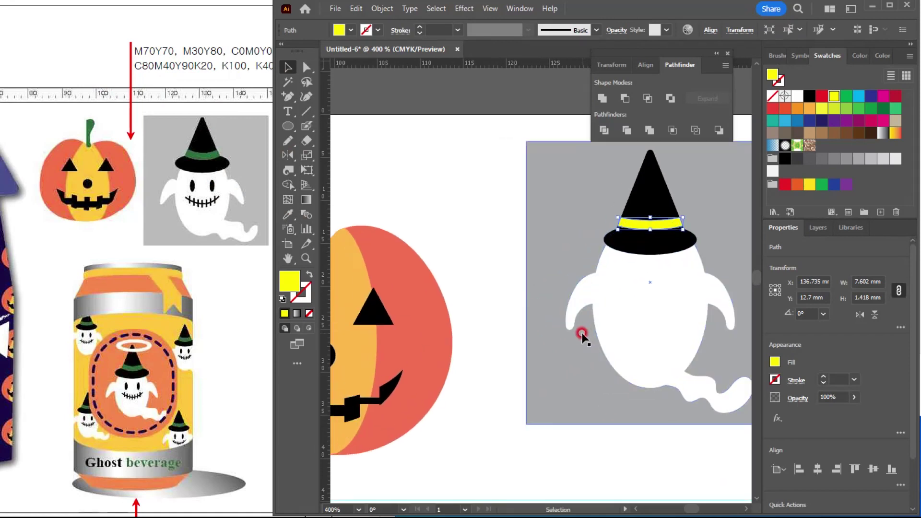
pyautogui.click(287, 217)
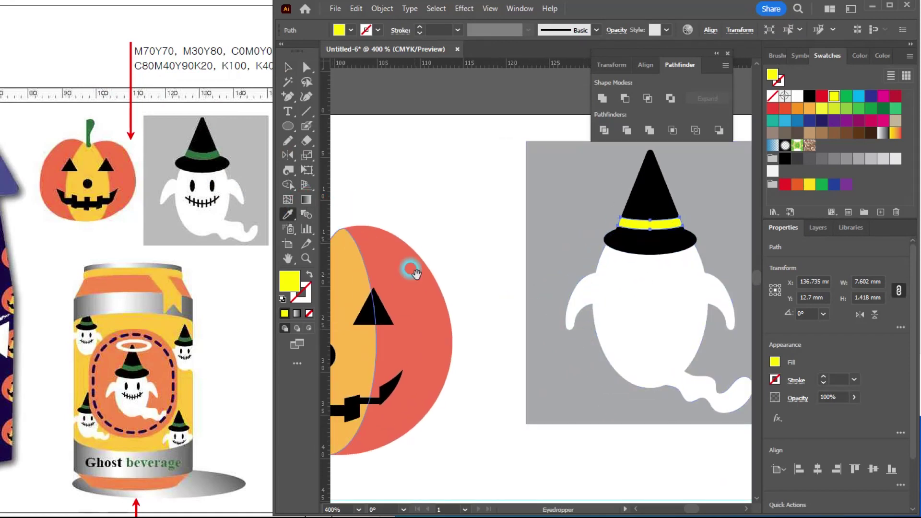
pyautogui.moveTo(412, 271); pyautogui.dragTo(476, 266)
pyautogui.click(385, 183)
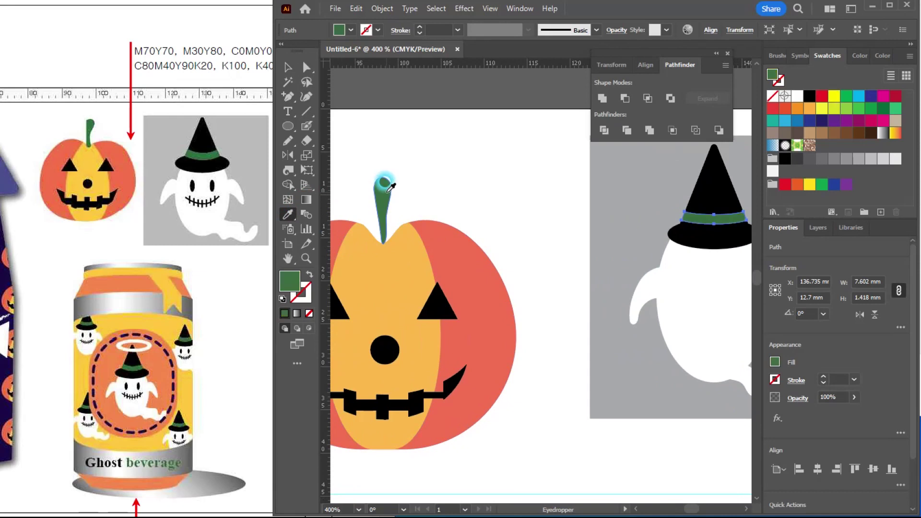
pyautogui.moveTo(684, 268); pyautogui.dragTo(520, 281)
pyautogui.scroll(1, 542, 286)
pyautogui.click(736, 285)
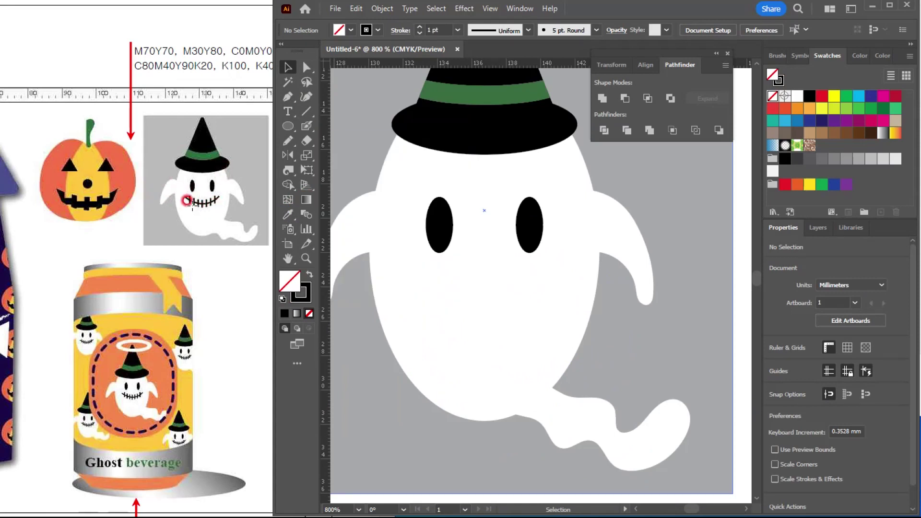
# Draw a horizontal mouth line below the ghost's eyes and a vertical stitch about 2.1 mm long across its left end, following the reference.
pyautogui.scroll(1, 193, 200)
pyautogui.click(213, 238)
pyautogui.click(212, 241)
pyautogui.scroll(3, 212, 240)
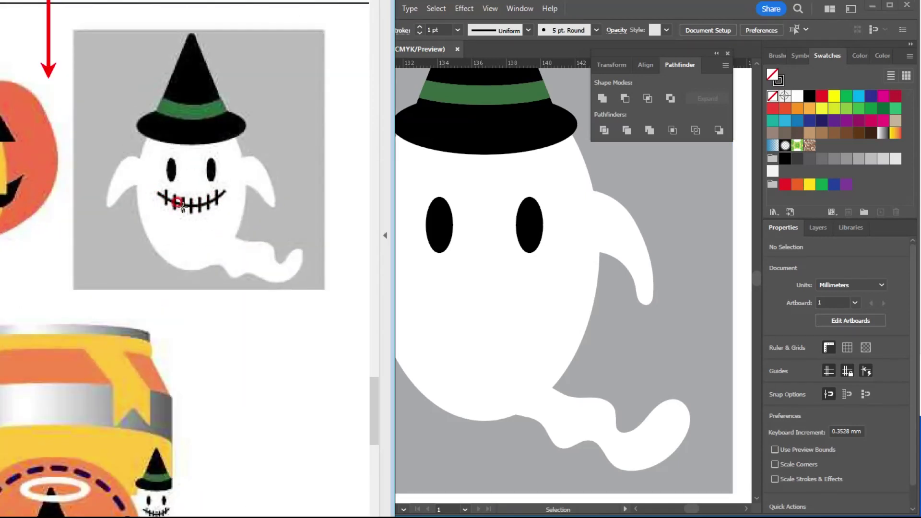
pyautogui.click(609, 10)
pyautogui.click(307, 111)
pyautogui.moveTo(425, 320); pyautogui.dragTo(553, 322)
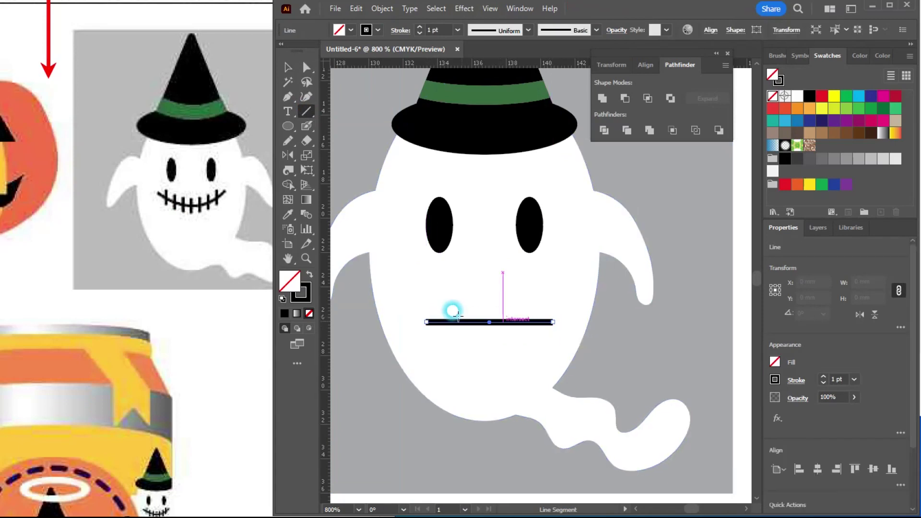
pyautogui.moveTo(439, 306); pyautogui.dragTo(439, 343)
# Copy the vertical stitch to the right and repeat the copy to make seven evenly spaced stitches along the mouth line.
pyautogui.click(288, 68)
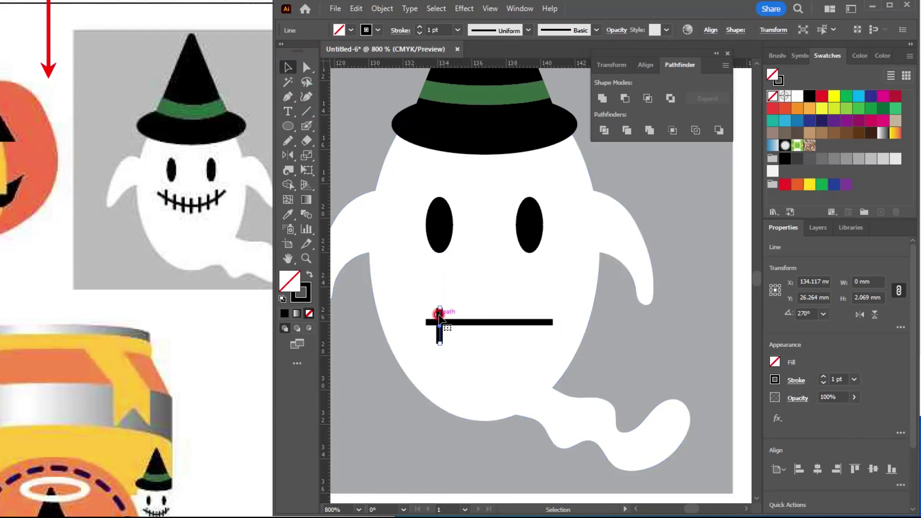
pyautogui.moveTo(441, 316); pyautogui.dragTo(457, 318)
pyautogui.hotkey('ctrl', 'd')
pyautogui.hotkey('ctrl', 'd')
pyautogui.hotkey('ctrl', 'd')
pyautogui.hotkey('ctrl', 'd')
pyautogui.hotkey('ctrl', 'd')
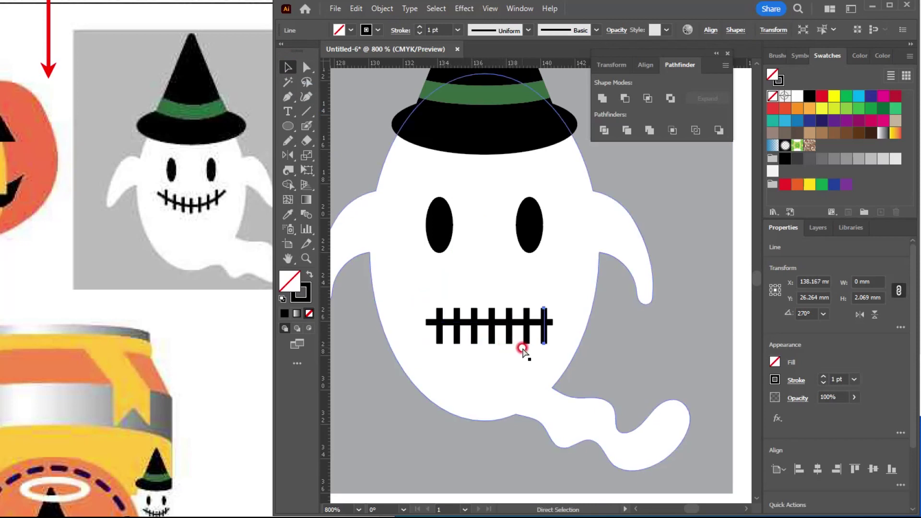
# Lower the horizontal mouth line to cross the stitches near their middle, making it about 7.6 mm wide.
pyautogui.scroll(3, 585, 342)
pyautogui.click(487, 282)
pyautogui.moveTo(488, 281); pyautogui.dragTo(494, 303)
pyautogui.scroll(-3, 564, 321)
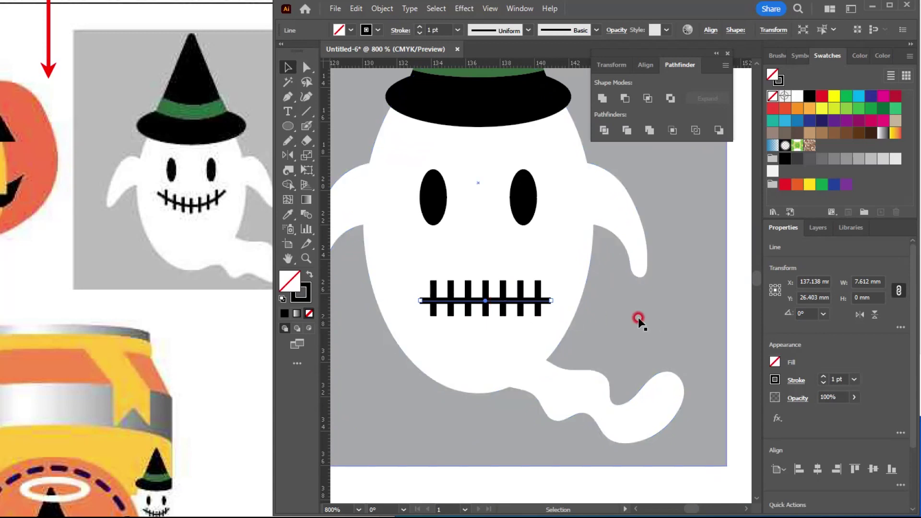
# Apply an Envelope Distort warp in the Arch style to the horizontal mouth line and all seven stitches.
pyautogui.scroll(2, 475, 294)
pyautogui.moveTo(455, 273); pyautogui.dragTo(444, 241)
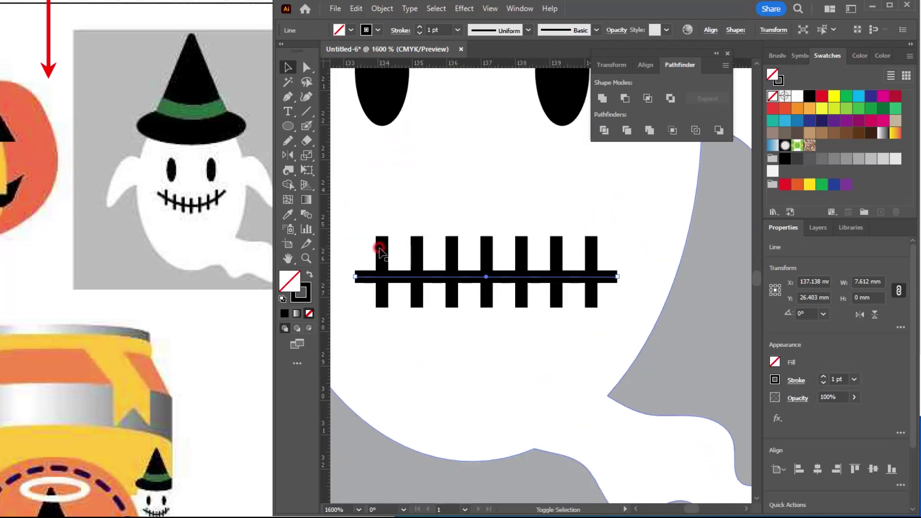
pyautogui.keyDown('shift'); pyautogui.click(382, 248); pyautogui.keyUp('shift')
pyautogui.keyDown('shift'); pyautogui.click(413, 253); pyautogui.keyUp('shift')
pyautogui.keyDown('shift'); pyautogui.click(450, 255); pyautogui.keyUp('shift')
pyautogui.keyDown('shift'); pyautogui.click(487, 262); pyautogui.keyUp('shift')
pyautogui.keyDown('shift'); pyautogui.click(525, 263); pyautogui.keyUp('shift')
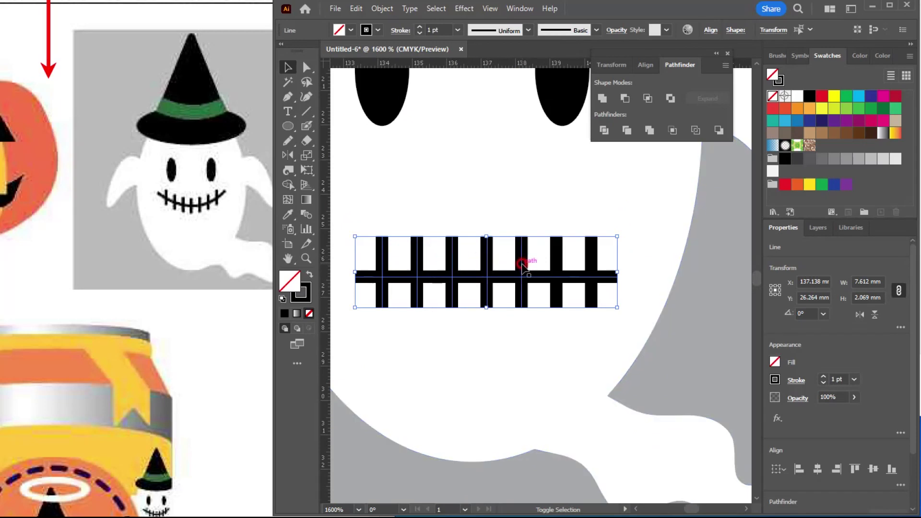
pyautogui.keyDown('shift'); pyautogui.click(592, 264); pyautogui.keyUp('shift')
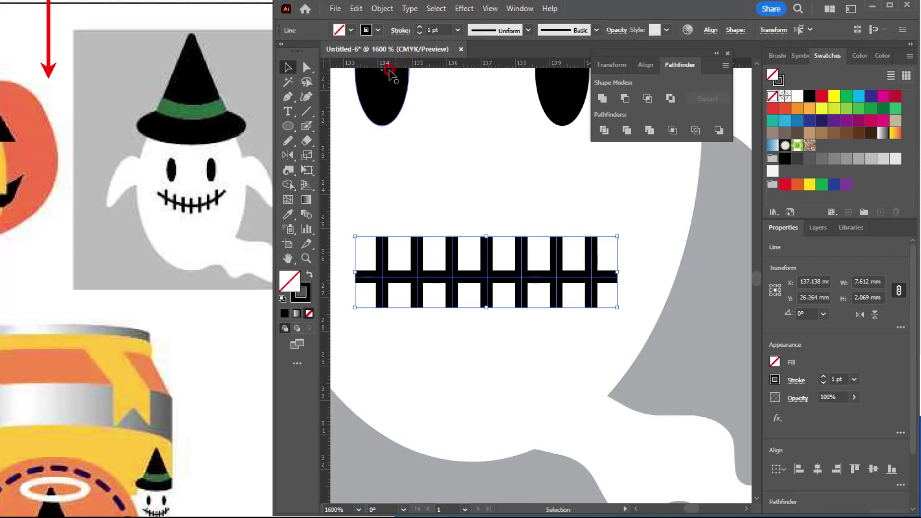
pyautogui.click(382, 8)
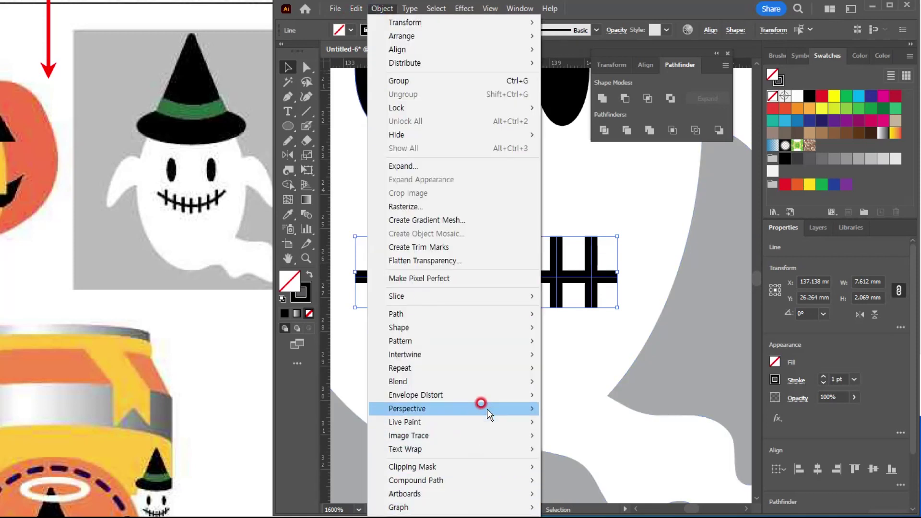
pyautogui.moveTo(489, 396)
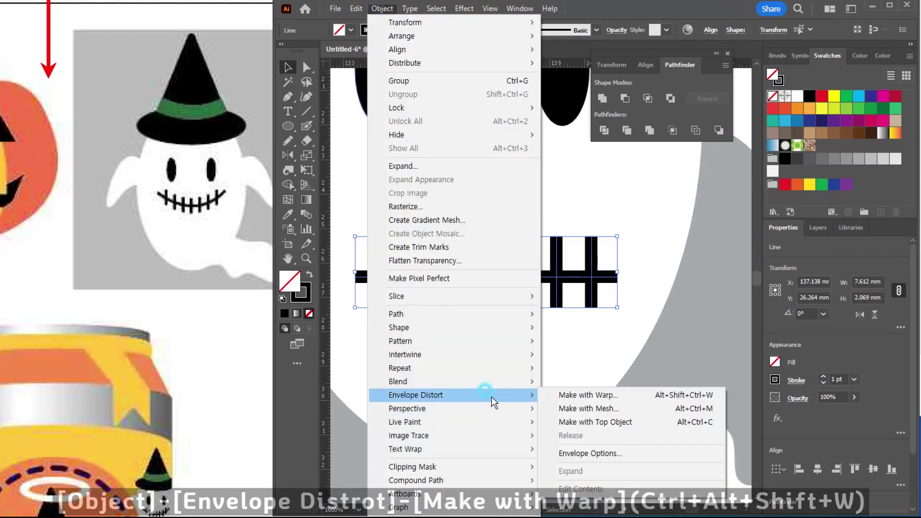
pyautogui.click(569, 395)
pyautogui.click(318, 135)
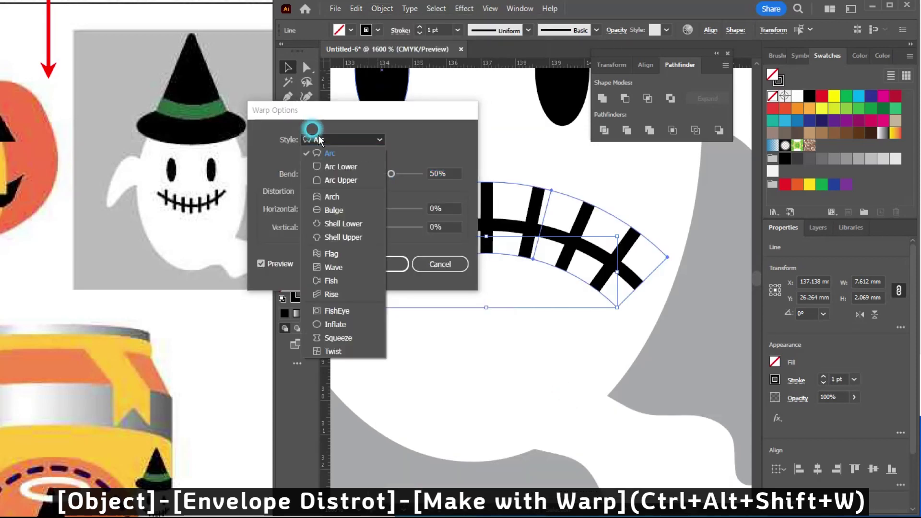
pyautogui.click(330, 197)
# Set the mouth warp's horizontal bend to -34% and apply it.
pyautogui.moveTo(356, 114); pyautogui.dragTo(256, 251)
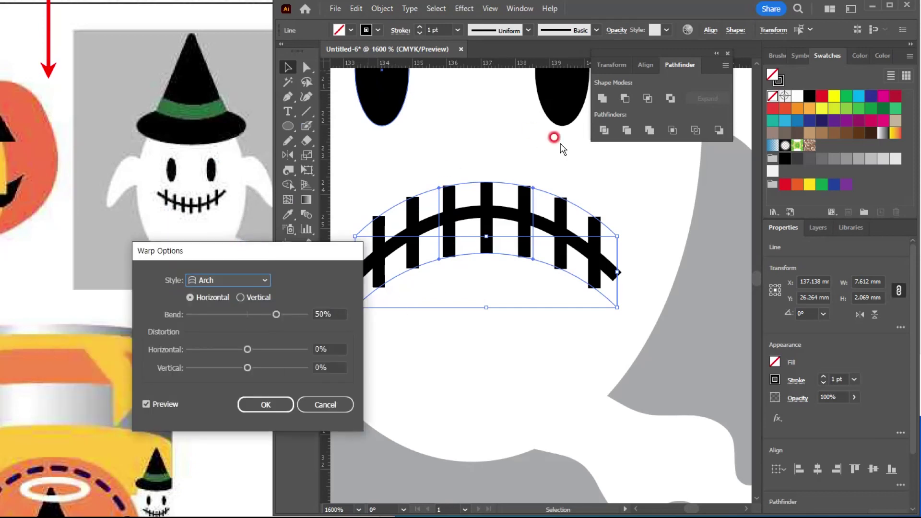
pyautogui.moveTo(284, 314); pyautogui.dragTo(229, 315)
pyautogui.click(228, 315)
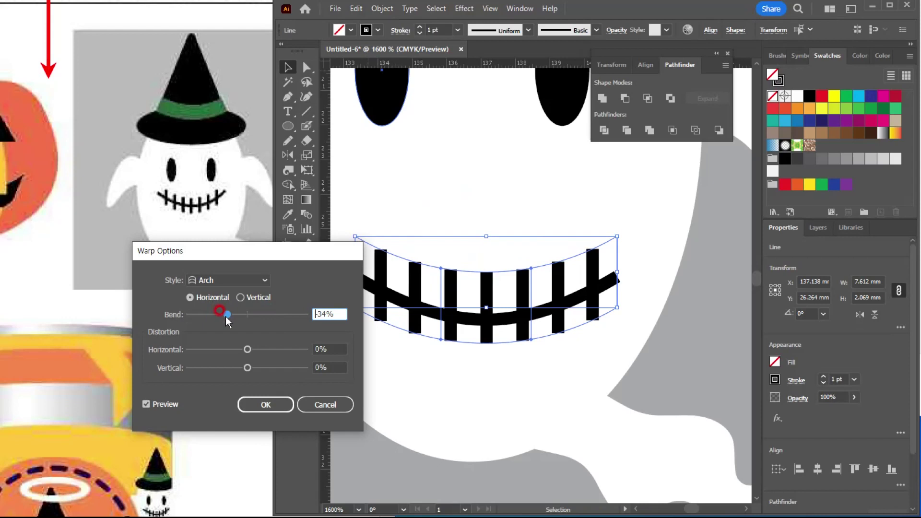
pyautogui.click(259, 405)
# Move the curved mouth up about 1.9 mm towards the ghost's eyes.
pyautogui.scroll(-2, 504, 369)
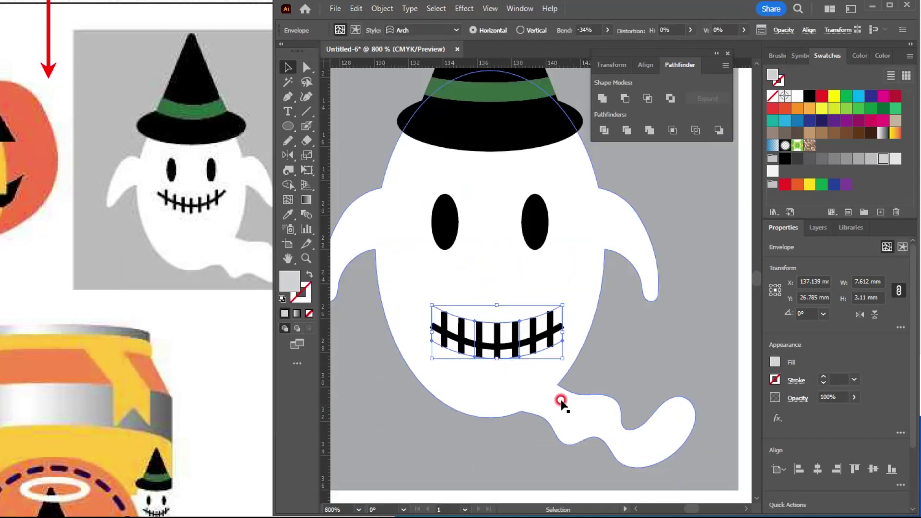
pyautogui.moveTo(560, 401); pyautogui.dragTo(556, 360)
pyautogui.moveTo(512, 299); pyautogui.dragTo(512, 269)
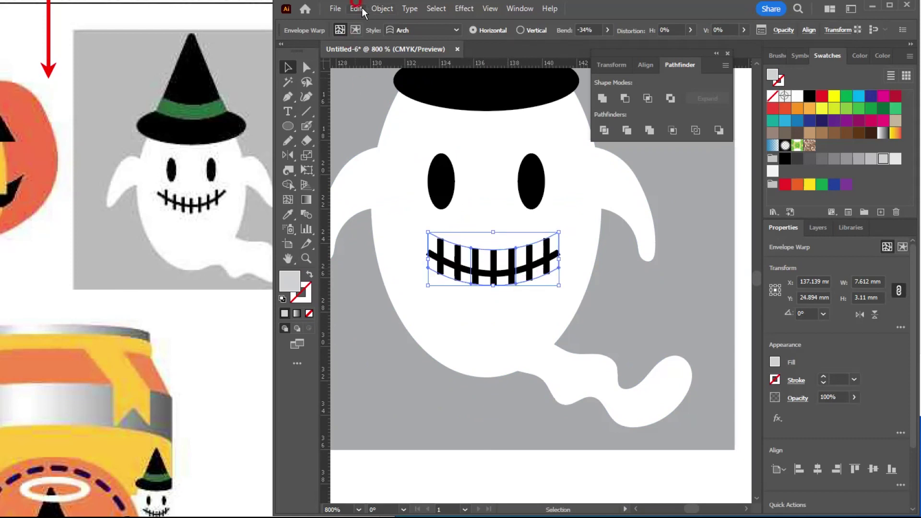
# Expand the mouth's warp envelope into ordinary editable paths.
pyautogui.click(377, 9)
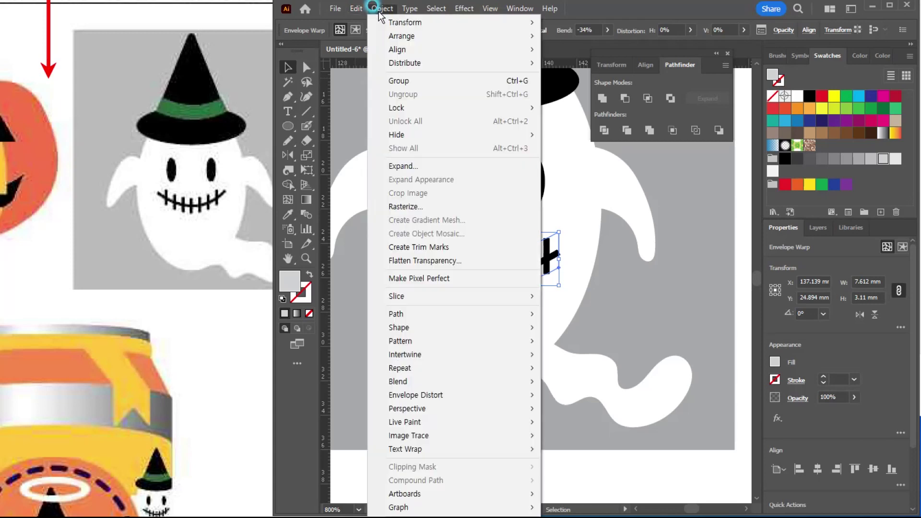
pyautogui.click(403, 166)
pyautogui.click(331, 271)
pyautogui.click(500, 278)
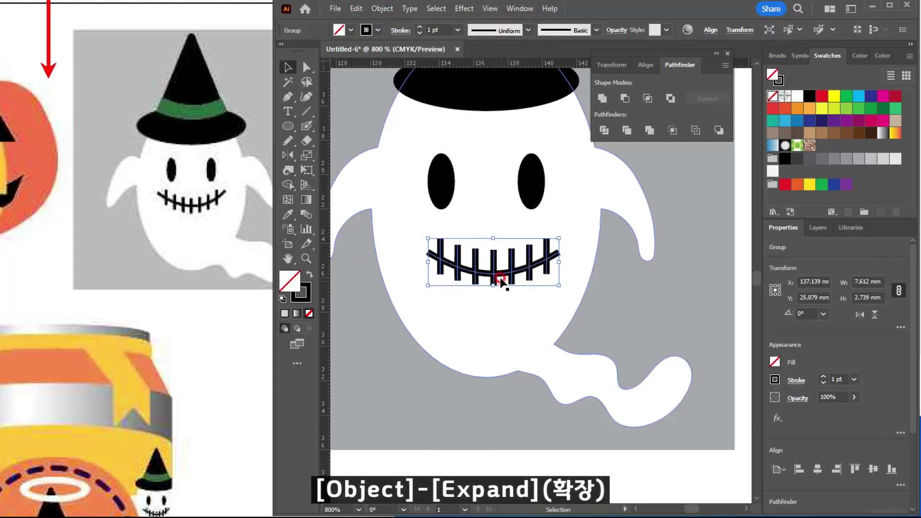
# Expand the stitched mouth with Fill and Stroke enabled so its lines become solid shapes, checking the paths in outline view.
pyautogui.scroll(2, 481, 257)
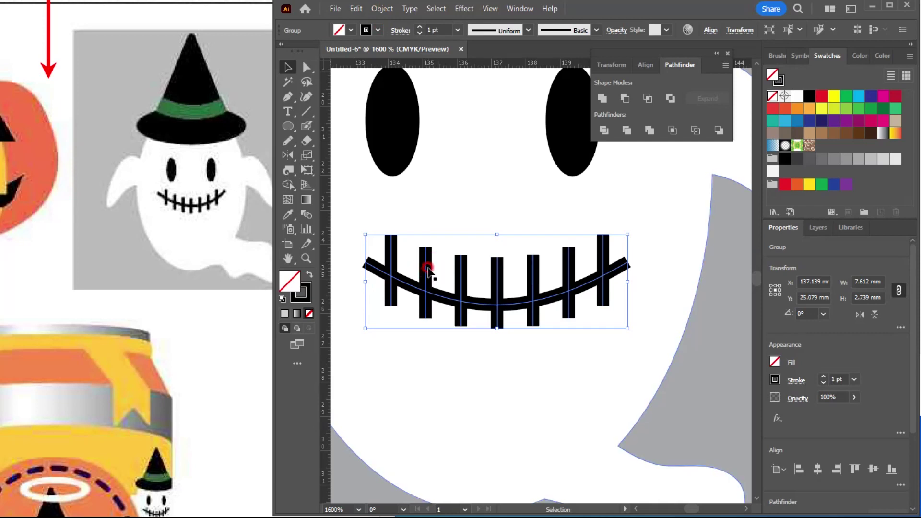
pyautogui.hotkey('ctrl', 'y')
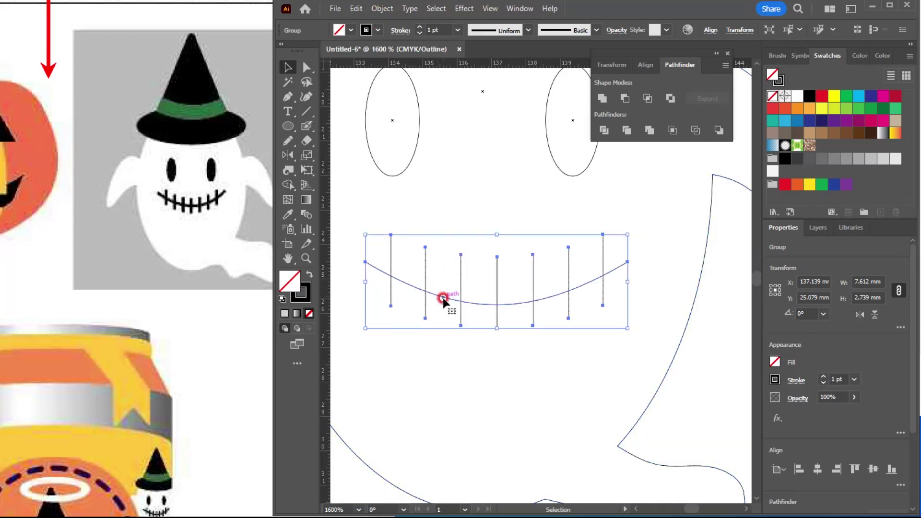
pyautogui.hotkey('ctrl', 'y')
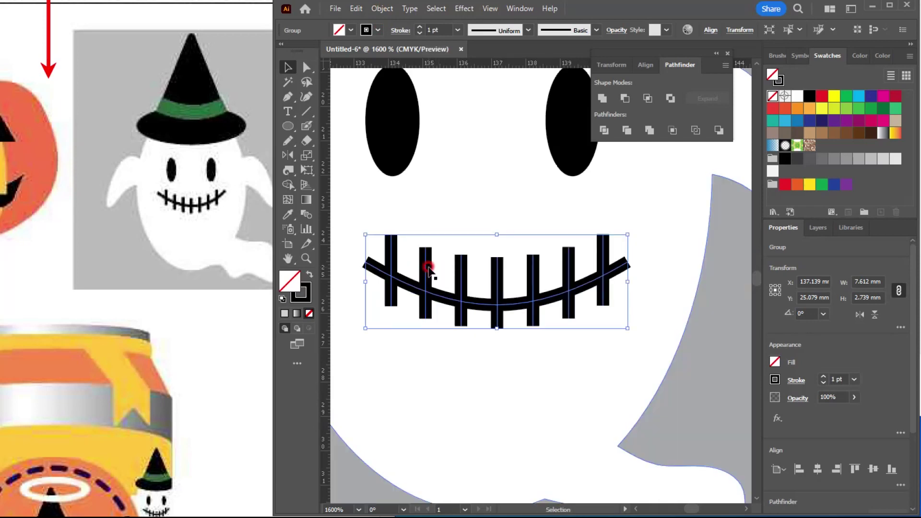
pyautogui.click(384, 13)
pyautogui.click(407, 171)
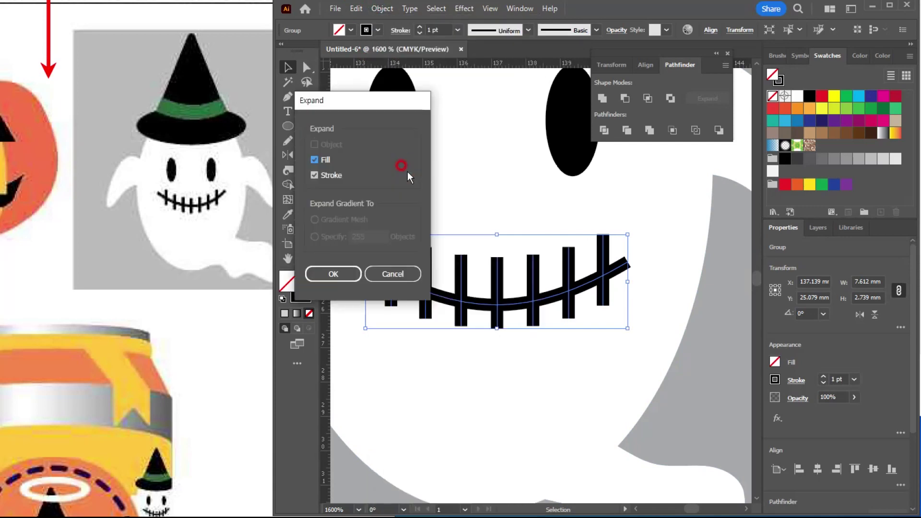
pyautogui.click(336, 278)
pyautogui.hotkey('ctrl', 'y')
pyautogui.click(498, 325)
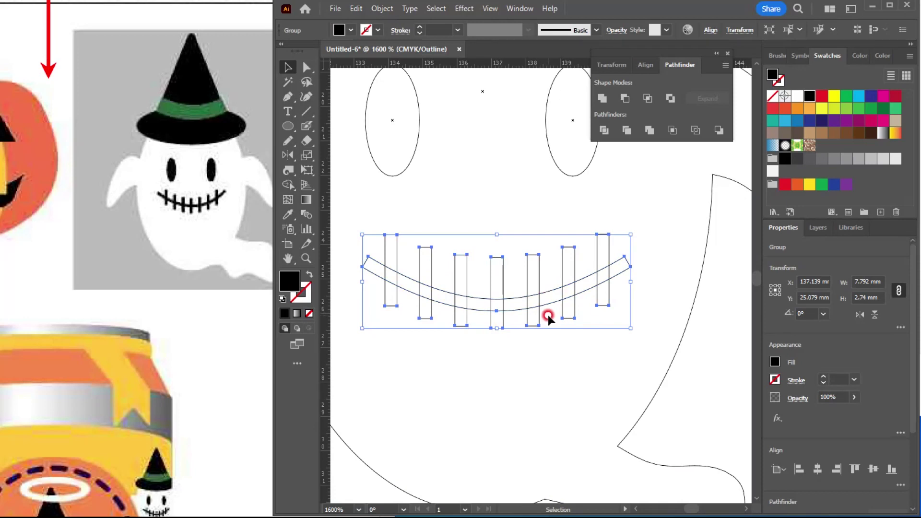
pyautogui.hotkey('ctrl', 'y')
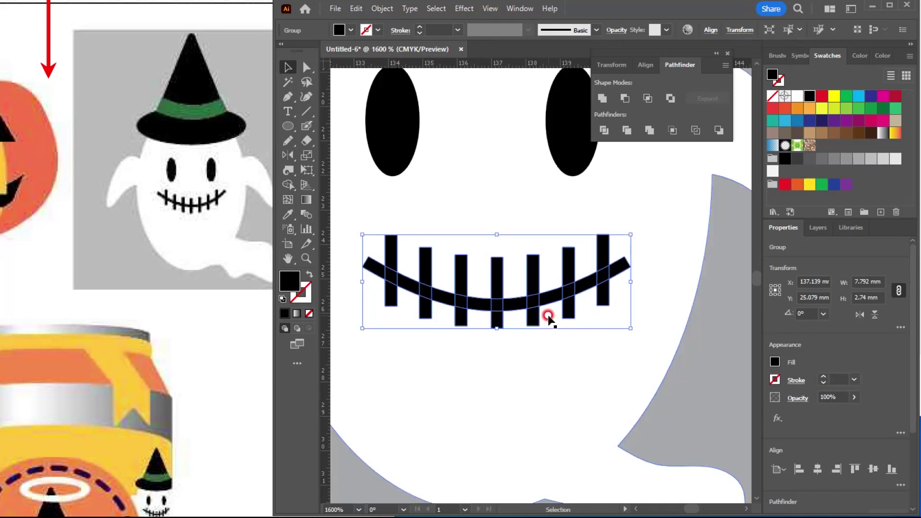
# Review the treat box artwork on the exam sheet together with its colour, brush, pattern and effect specifications.
pyautogui.scroll(-2, 548, 319)
pyautogui.moveTo(522, 301); pyautogui.dragTo(502, 304)
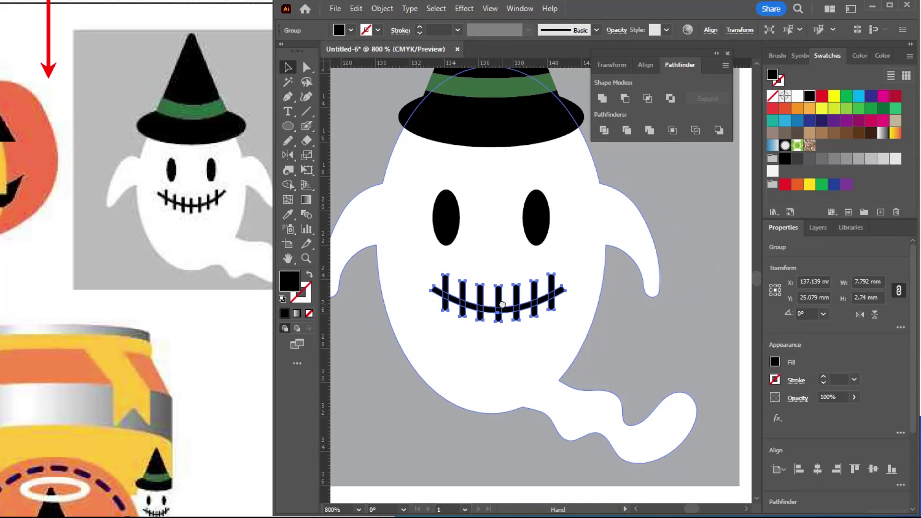
pyautogui.moveTo(565, 298); pyautogui.dragTo(583, 297)
pyautogui.scroll(-2, 573, 302)
pyautogui.scroll(-2, 573, 302)
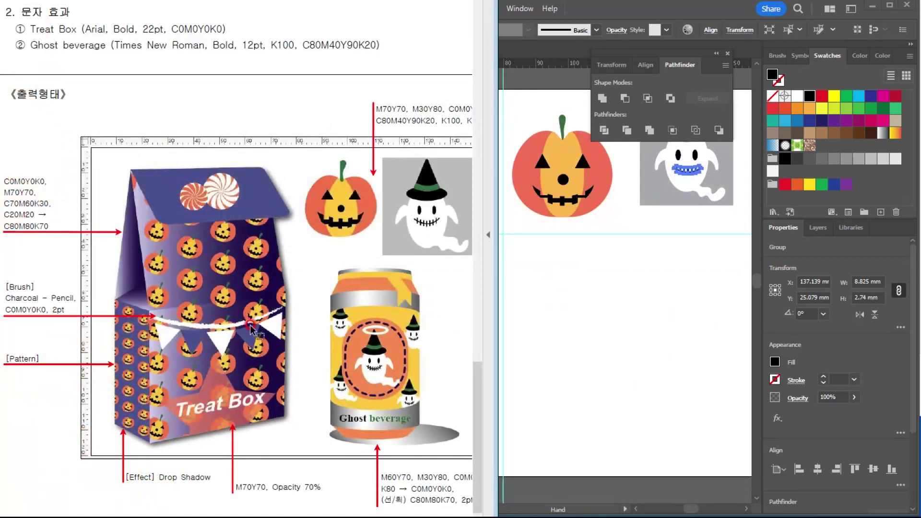
pyautogui.scroll(1, 250, 330)
pyautogui.scroll(-1, 204, 284)
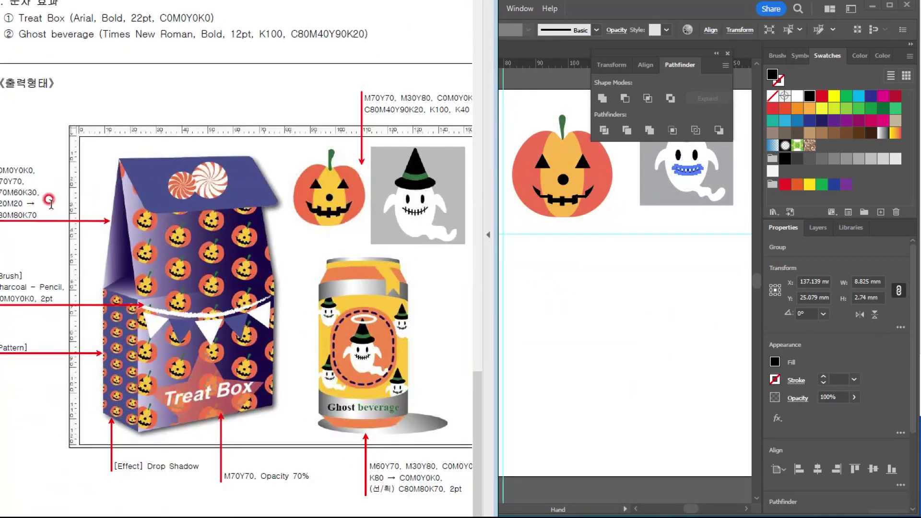
pyautogui.moveTo(136, 197); pyautogui.dragTo(148, 188)
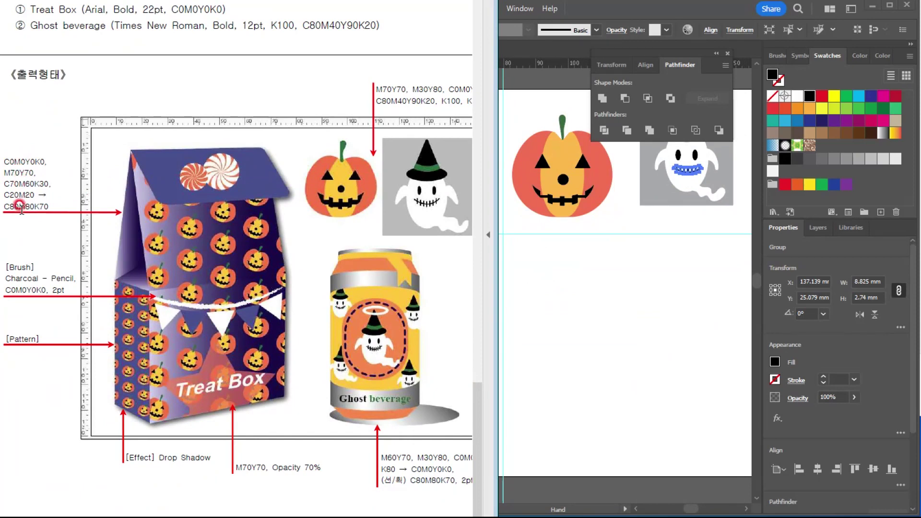
# Draw a narrow upright rectangle about 12.6 x 43.8 mm on the artboard's lower left as the treat box's side panel.
pyautogui.click(534, 259)
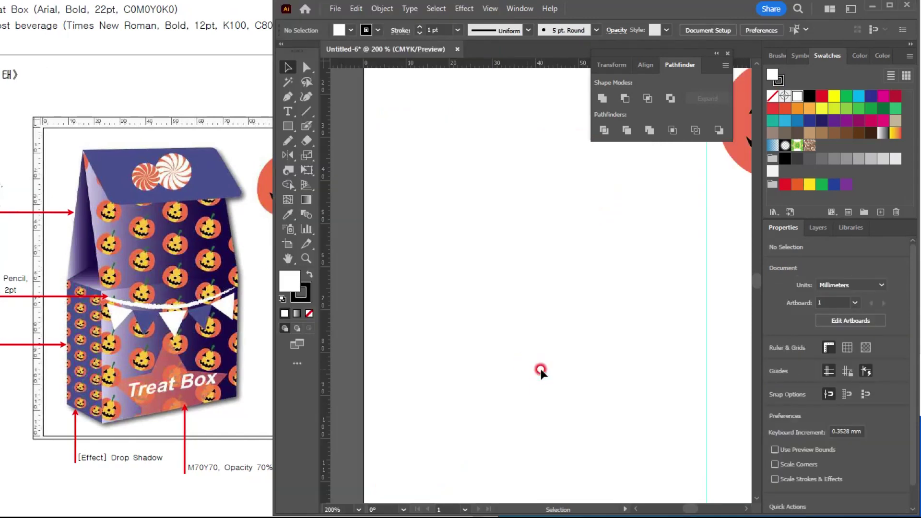
pyautogui.click(288, 126)
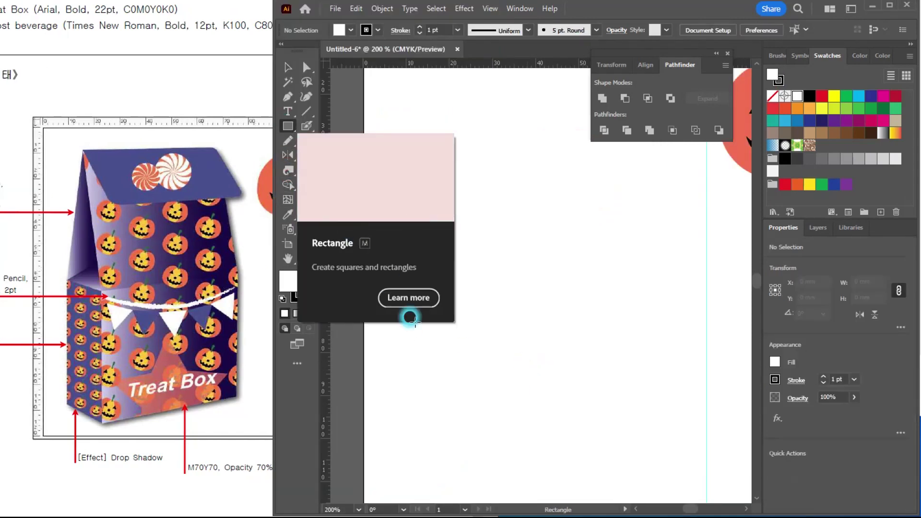
pyautogui.scroll(-1, 401, 321)
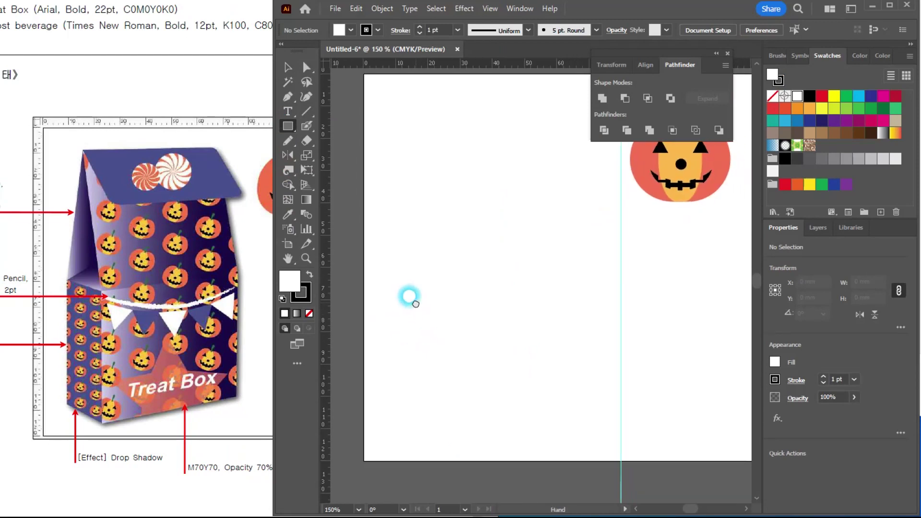
pyautogui.moveTo(397, 292)
pyautogui.mouseDown()
pyautogui.moveTo(450, 413)
pyautogui.moveTo(438, 432)
pyautogui.mouseUp()
pyautogui.click(288, 66)
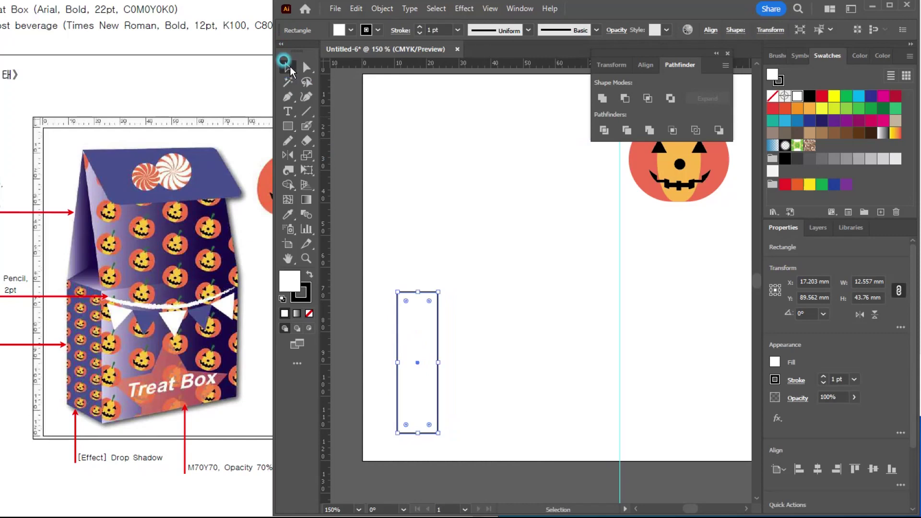
# Copy the side panel into an adjoining front panel about 49.5 mm wide, and add matching copies of both above, about 11 mm high.
pyautogui.moveTo(431, 341); pyautogui.dragTo(598, 362)
pyautogui.moveTo(387, 257); pyautogui.dragTo(471, 329)
pyautogui.moveTo(508, 372); pyautogui.dragTo(508, 231)
pyautogui.moveTo(497, 150); pyautogui.dragTo(497, 257)
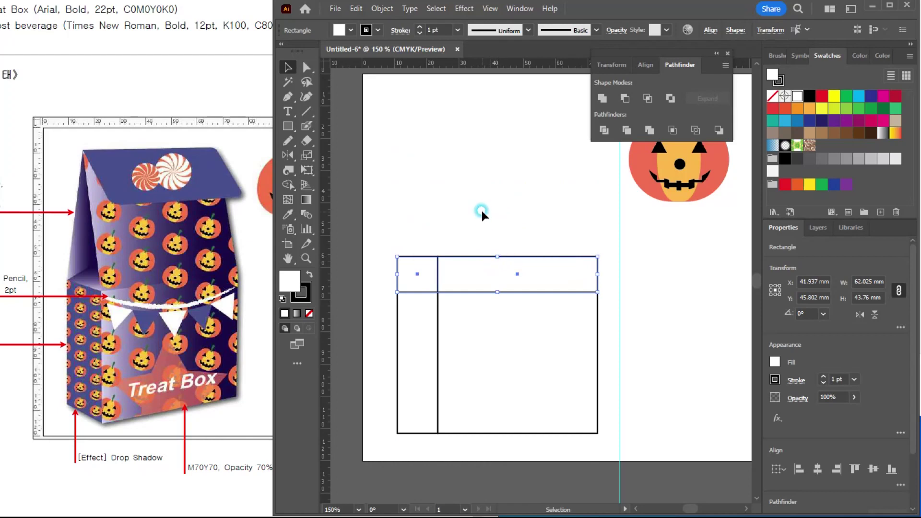
pyautogui.click(482, 213)
pyautogui.scroll(1, 440, 299)
pyautogui.moveTo(459, 324); pyautogui.dragTo(434, 295)
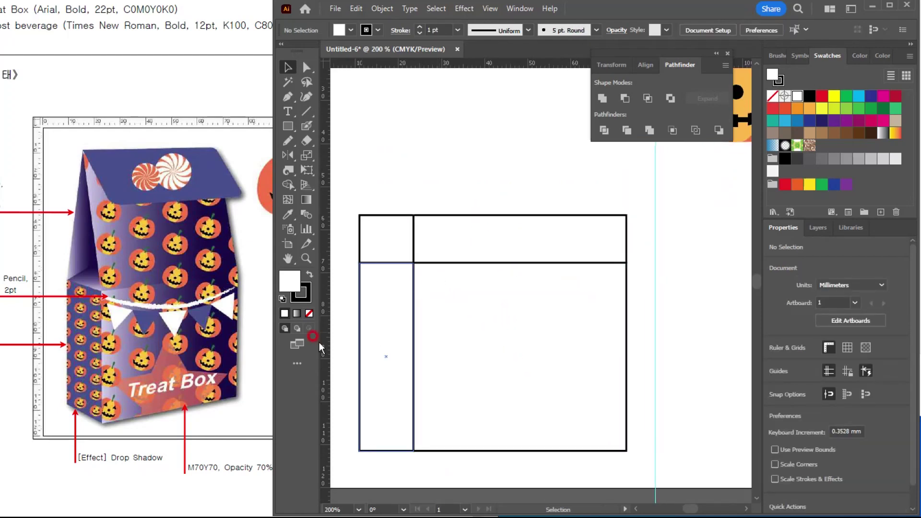
pyautogui.click(307, 70)
pyautogui.click(463, 304)
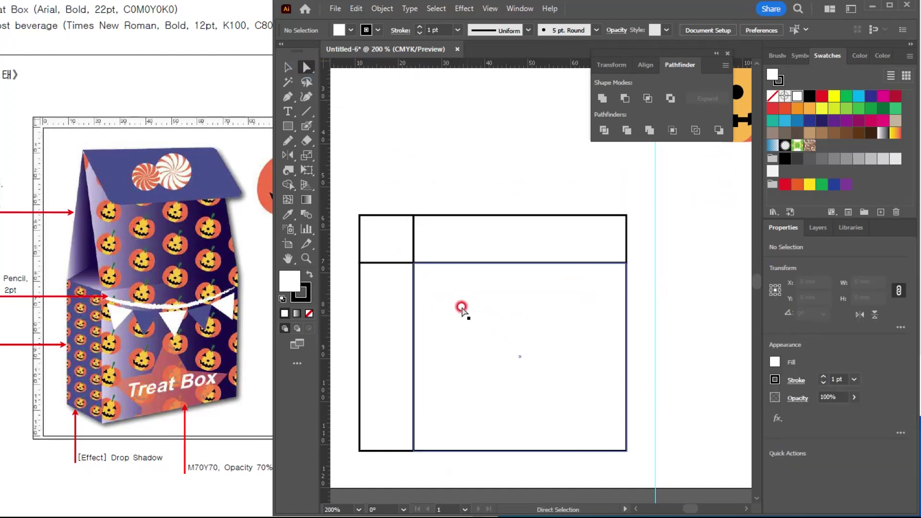
pyautogui.moveTo(430, 284)
pyautogui.mouseDown()
pyautogui.moveTo(402, 272)
pyautogui.moveTo(420, 291)
pyautogui.mouseUp()
pyautogui.hotkey('ctrl', 'z')
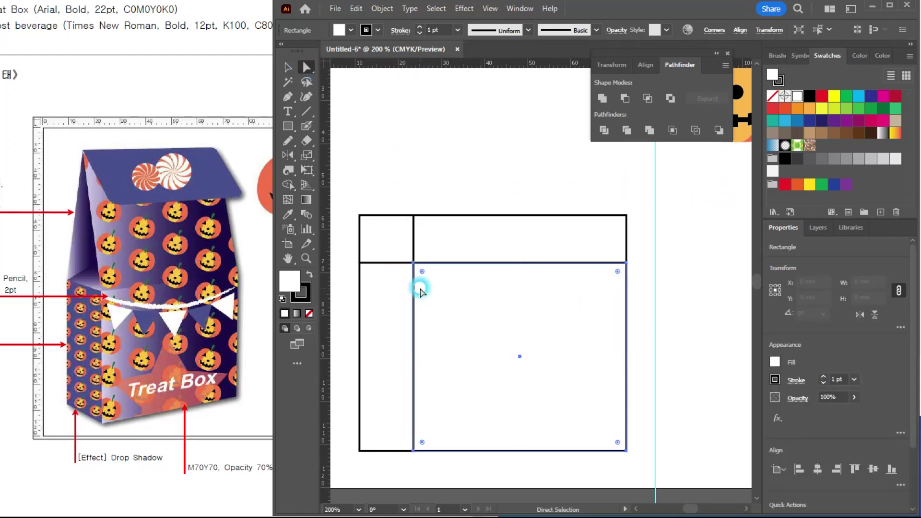
# Lasso the anchor points where the four rectangles meet and move them down about 6 mm together.
pyautogui.click(303, 85)
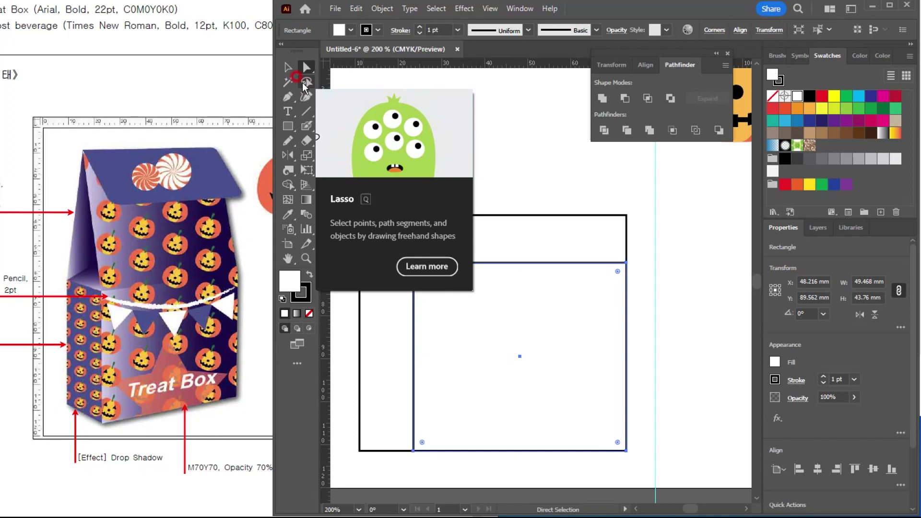
pyautogui.moveTo(404, 274)
pyautogui.mouseDown()
pyautogui.moveTo(418, 247)
pyautogui.moveTo(438, 269)
pyautogui.moveTo(429, 281)
pyautogui.moveTo(421, 277)
pyautogui.mouseUp()
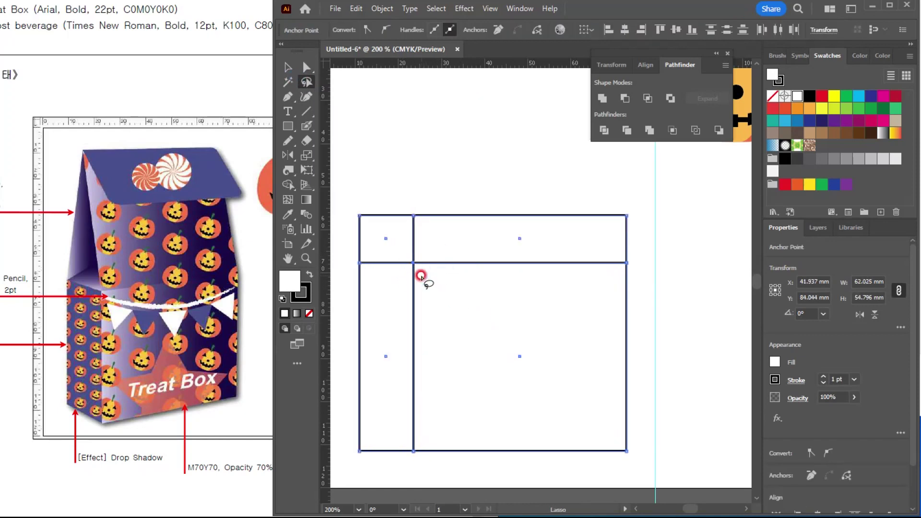
pyautogui.click(304, 66)
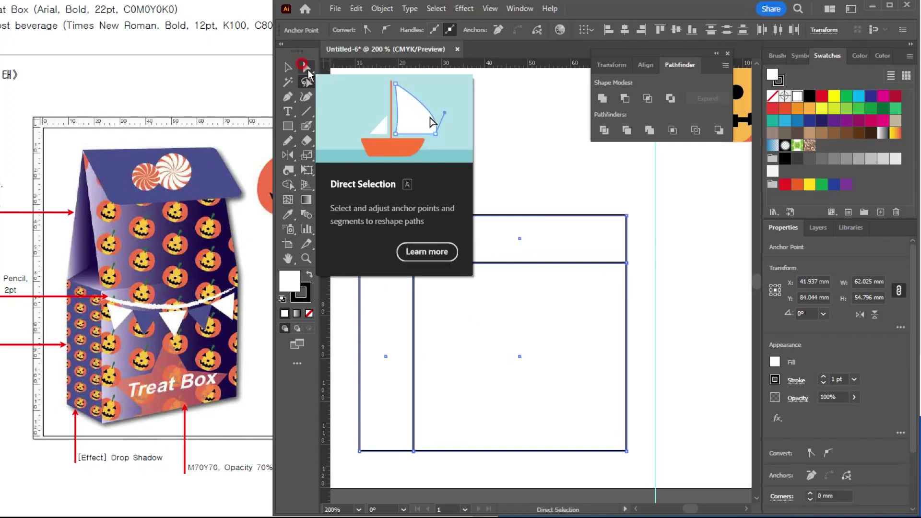
pyautogui.click(442, 361)
pyautogui.click(413, 261)
pyautogui.moveTo(413, 262); pyautogui.dragTo(413, 288)
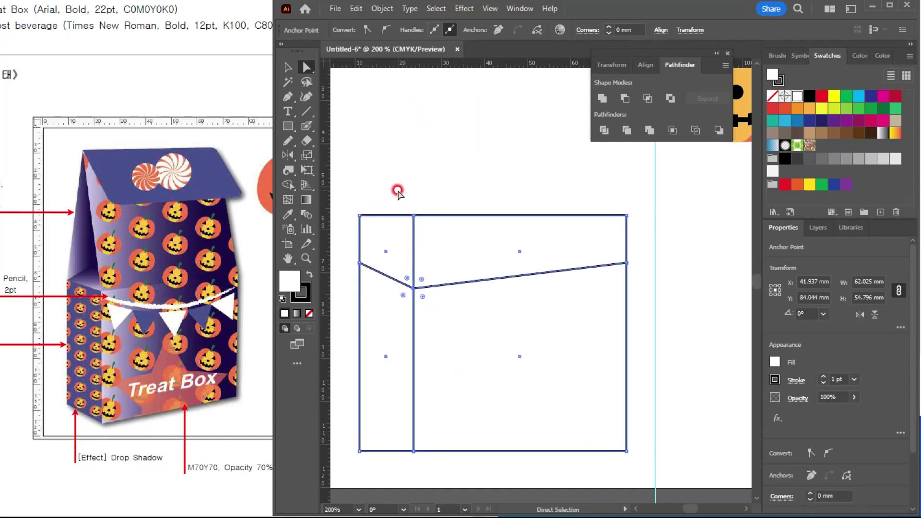
# Raise the upper front panel's top corners about 23.7 mm and shift them about 4.4 mm left, leaning the panel like the reference box.
pyautogui.scroll(-2, 432, 232)
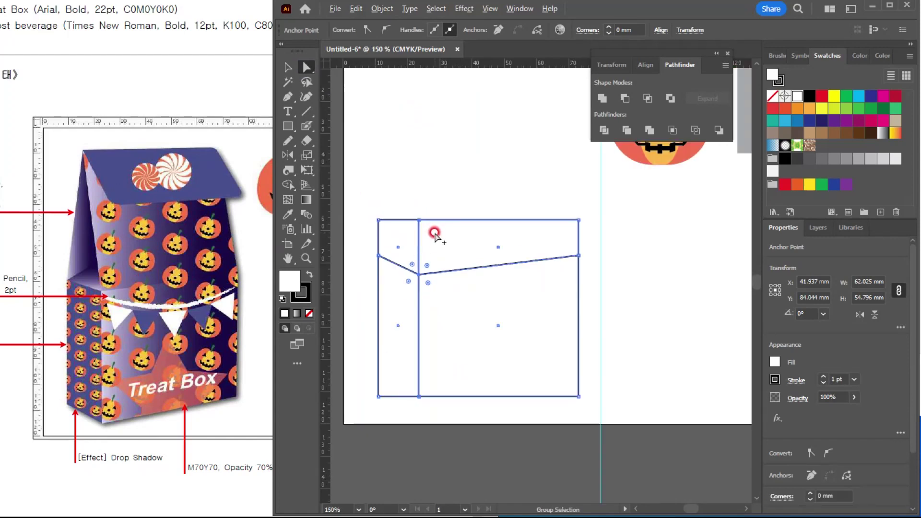
pyautogui.moveTo(397, 216); pyautogui.dragTo(558, 163)
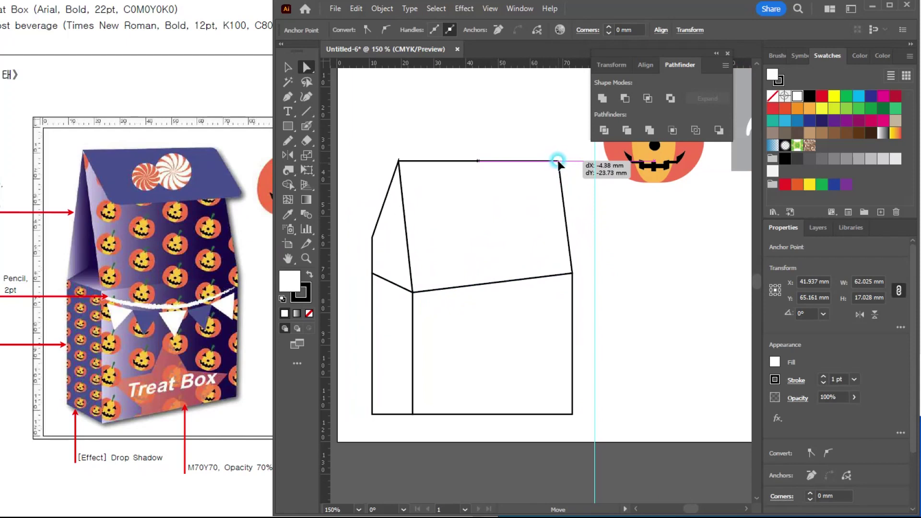
pyautogui.moveTo(557, 163); pyautogui.dragTo(558, 163)
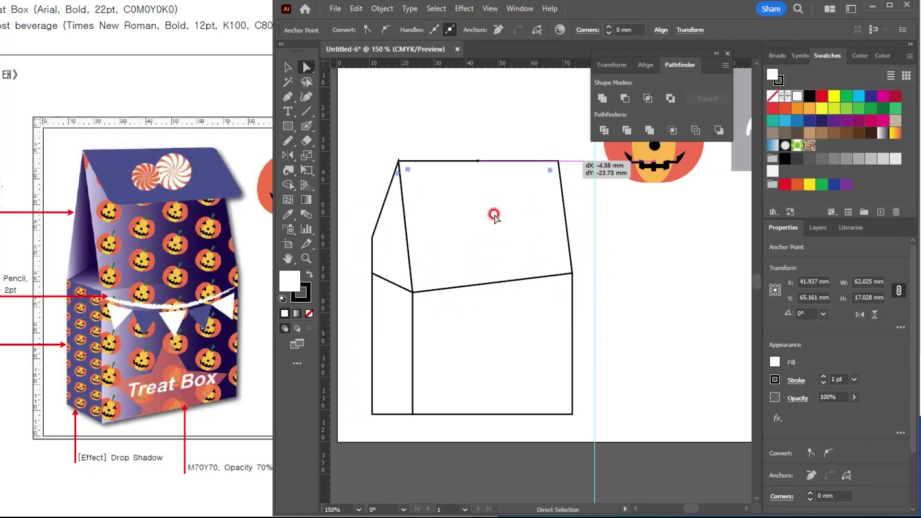
# Move the upper side panel's outer top corner onto the front panel's top-left corner, making the side a triangle.
pyautogui.click(493, 211)
pyautogui.click(372, 237)
pyautogui.moveTo(372, 238); pyautogui.dragTo(399, 162)
pyautogui.click(463, 339)
# Draw a four-point Pen path for the box's inner fold, about 16.6 x 15 mm, between the side triangle's two lower corners.
pyautogui.click(393, 261)
pyautogui.scroll(2, 376, 239)
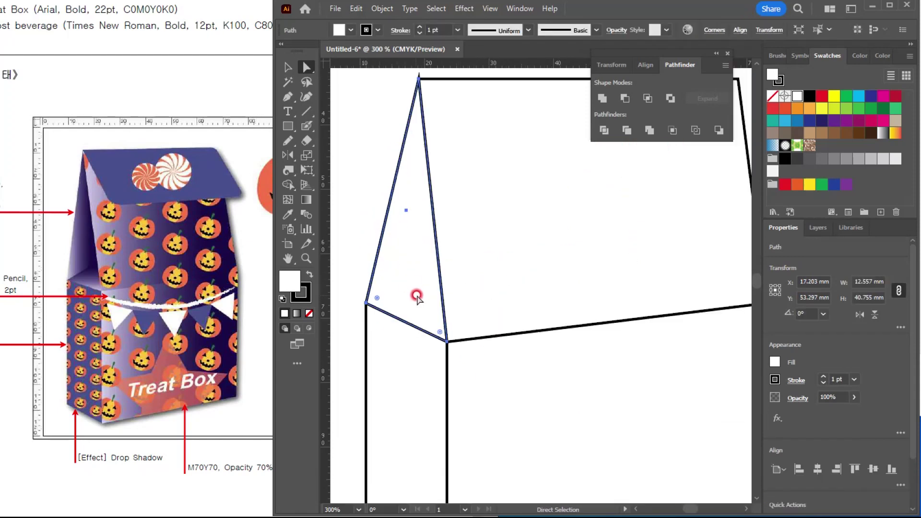
pyautogui.moveTo(417, 297); pyautogui.dragTo(409, 287)
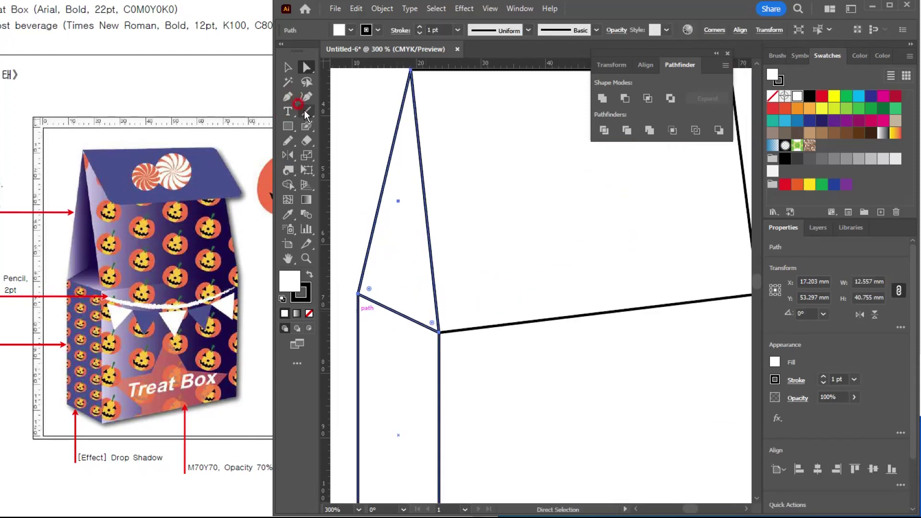
pyautogui.click(290, 96)
pyautogui.keyDown('ctrl'); pyautogui.click(370, 90); pyautogui.keyUp('ctrl')
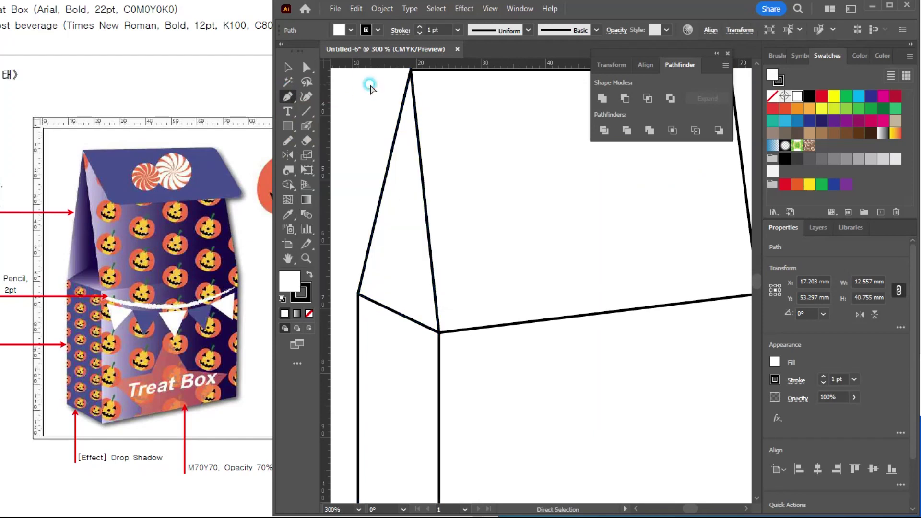
pyautogui.click(357, 293)
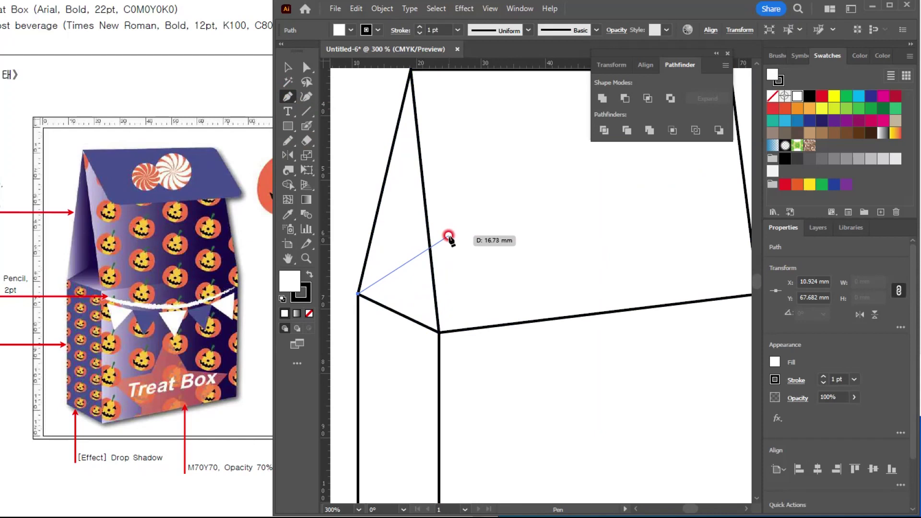
pyautogui.click(448, 236)
pyautogui.click(464, 300)
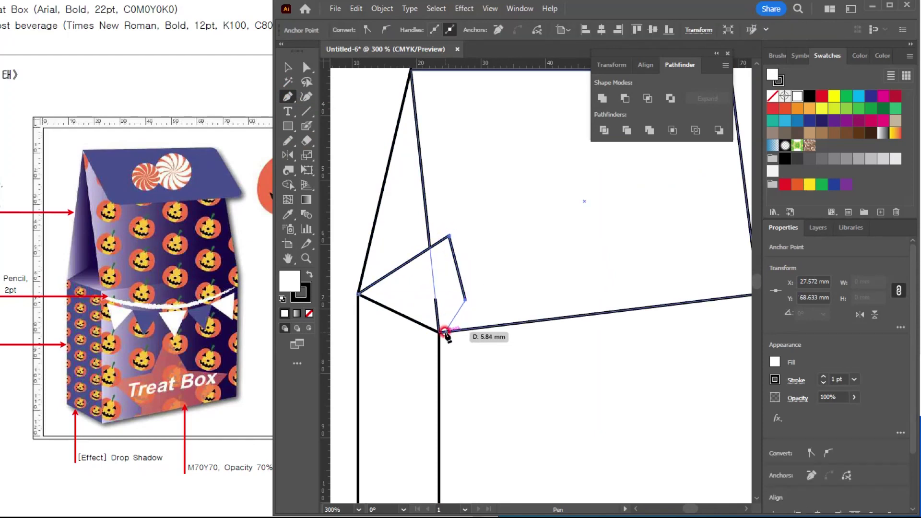
pyautogui.click(438, 332)
pyautogui.press('v')
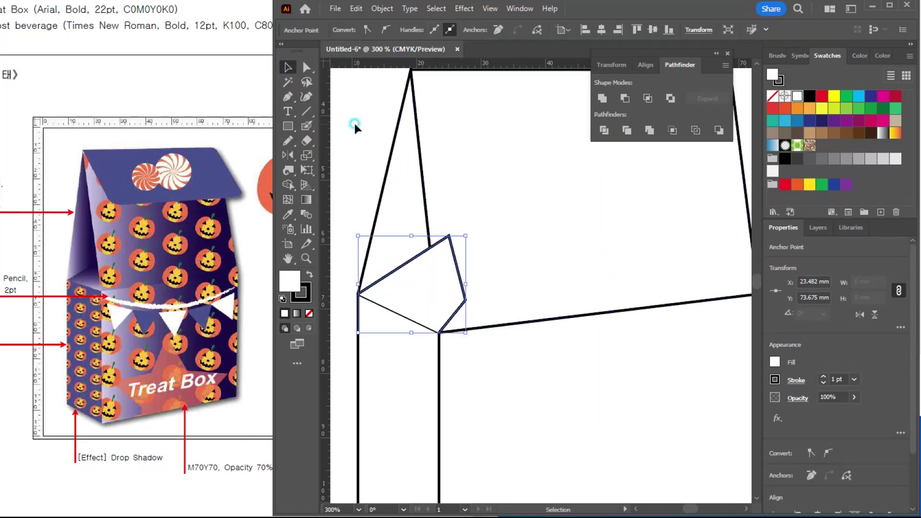
pyautogui.click(355, 123)
# Bring the box's upper front panel to the front so it covers the overlapping part of the fold shape.
pyautogui.click(528, 225)
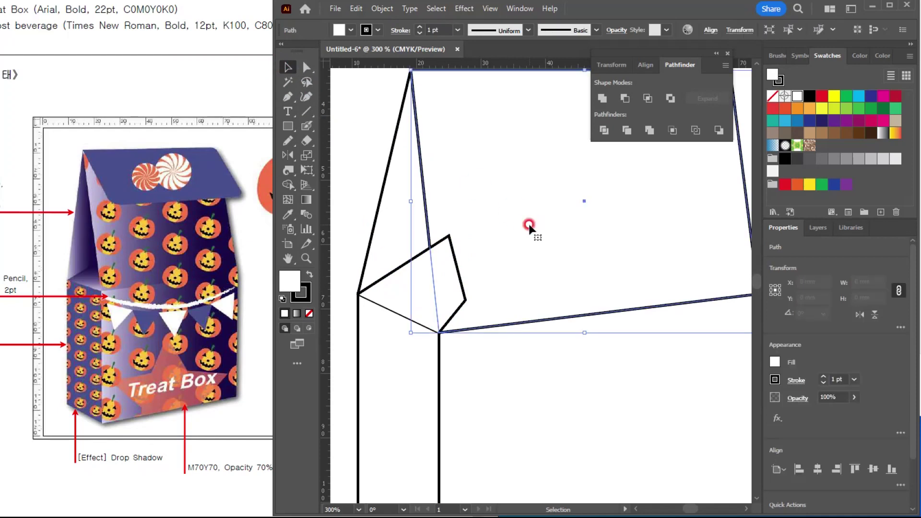
pyautogui.hotkey('ctrl', 'shift', ']')
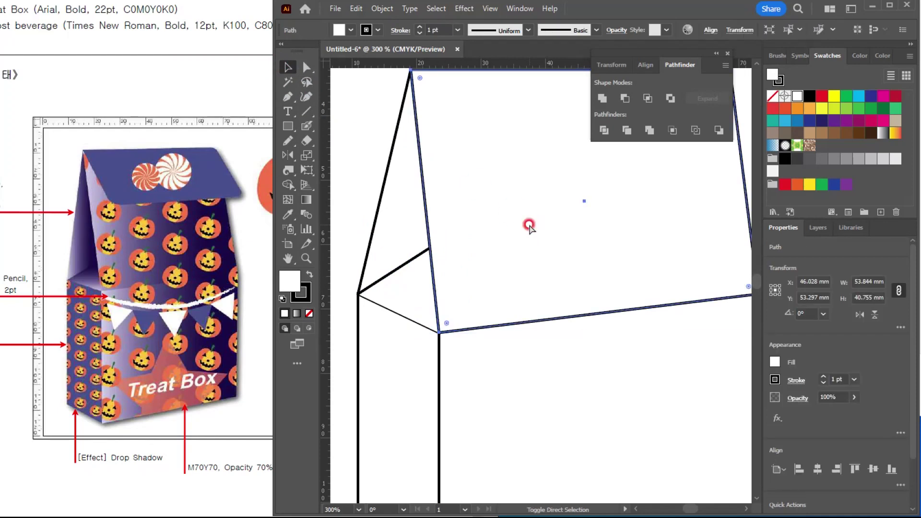
pyautogui.click(373, 154)
# Move the inner fold shape's hidden top corner about 3 mm down and slightly outward so its visible upper edge slopes less.
pyautogui.scroll(-2, 505, 294)
pyautogui.press('space')
pyautogui.moveTo(571, 263); pyautogui.dragTo(553, 250)
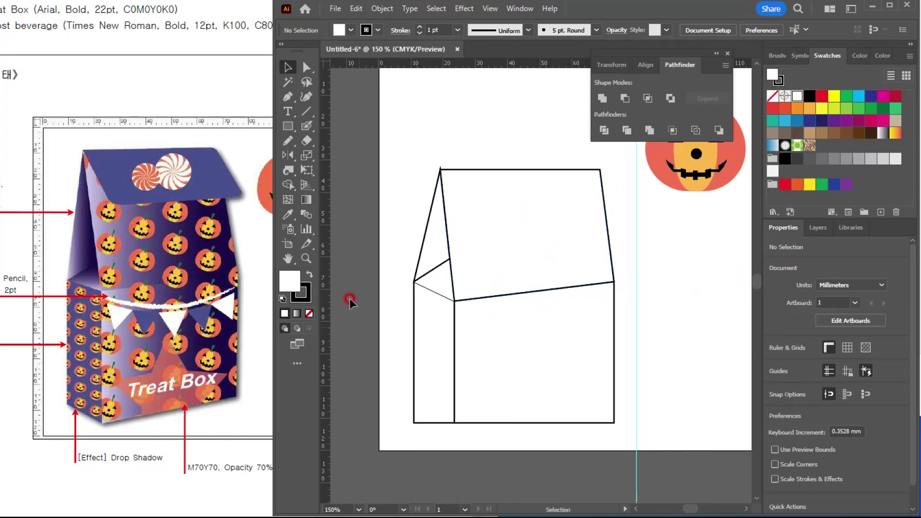
pyautogui.click(448, 290)
pyautogui.scroll(2, 444, 280)
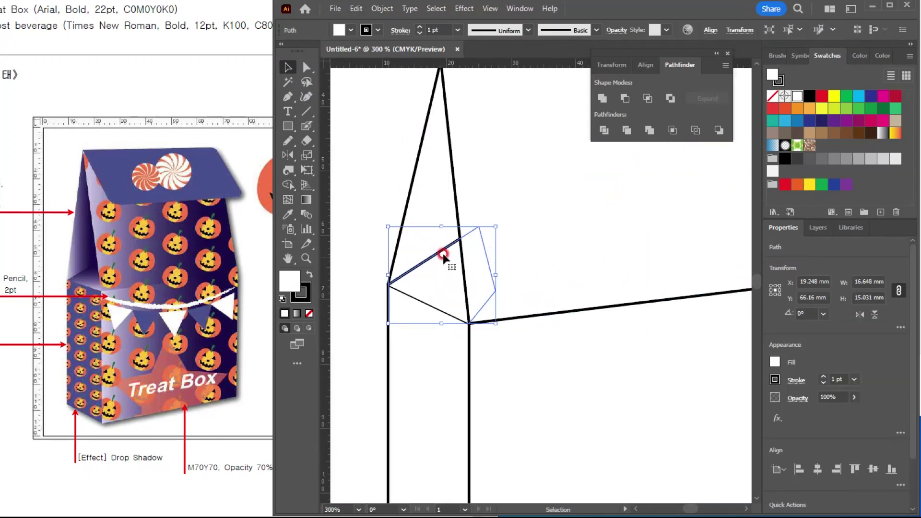
pyautogui.click(303, 68)
pyautogui.moveTo(478, 227); pyautogui.dragTo(489, 246)
pyautogui.click(372, 208)
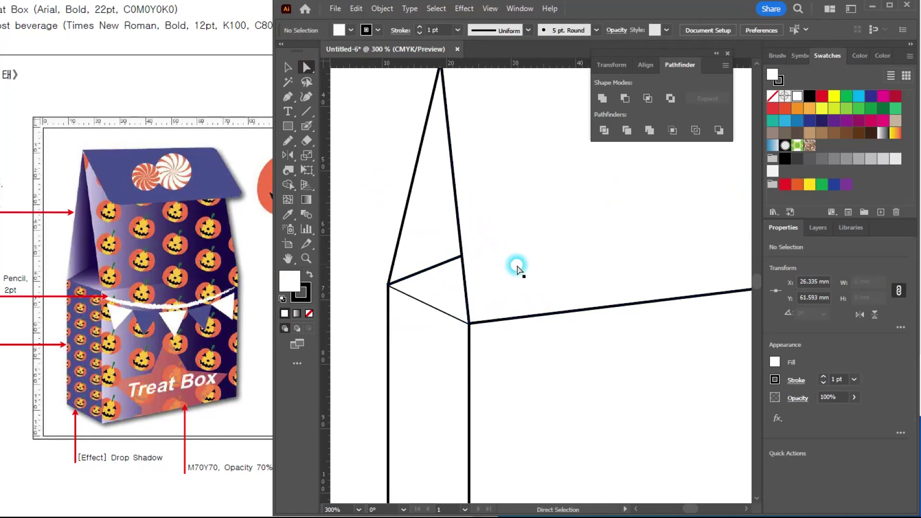
# Raise the outer bottom corners of the lower front and side panels together by about 9 mm, slanting the box's base.
pyautogui.scroll(-2, 518, 267)
pyautogui.moveTo(567, 321); pyautogui.dragTo(540, 332)
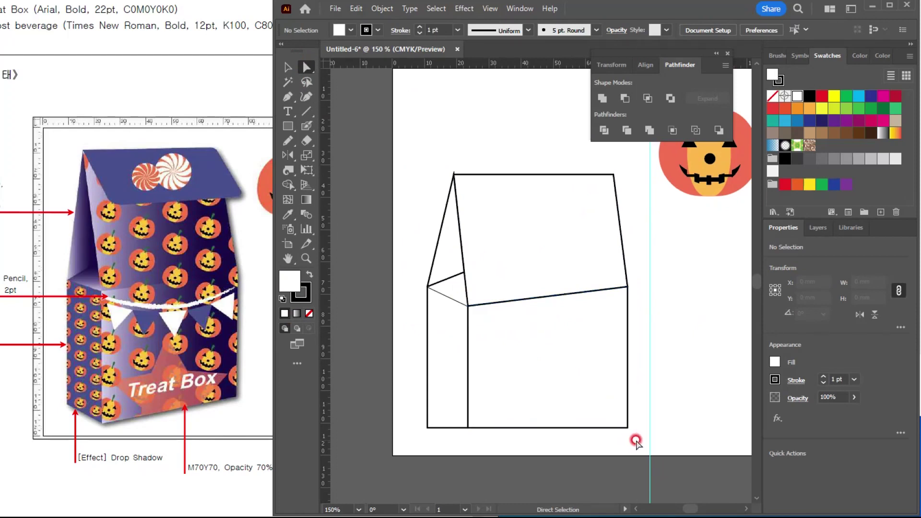
pyautogui.moveTo(635, 441); pyautogui.dragTo(606, 416)
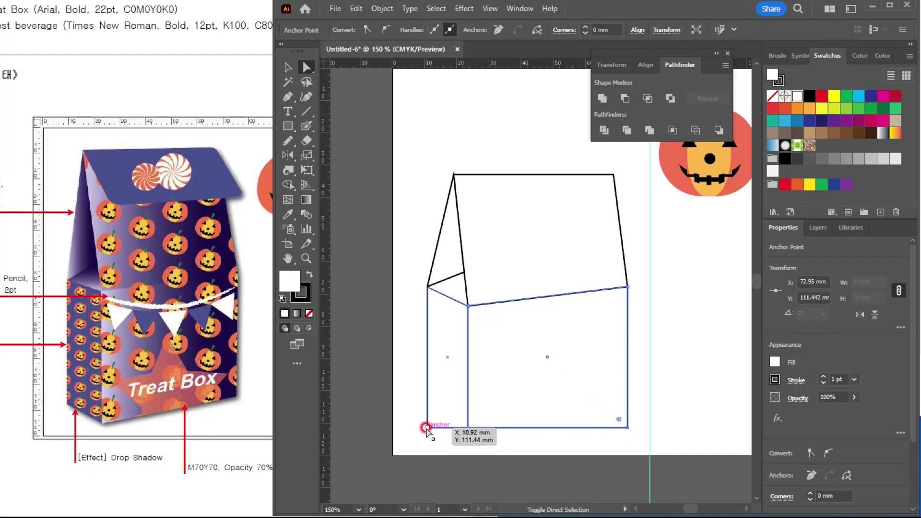
pyautogui.keyDown('shift'); pyautogui.click(426, 428); pyautogui.keyUp('shift')
pyautogui.moveTo(627, 427); pyautogui.dragTo(626, 400)
pyautogui.click(606, 423)
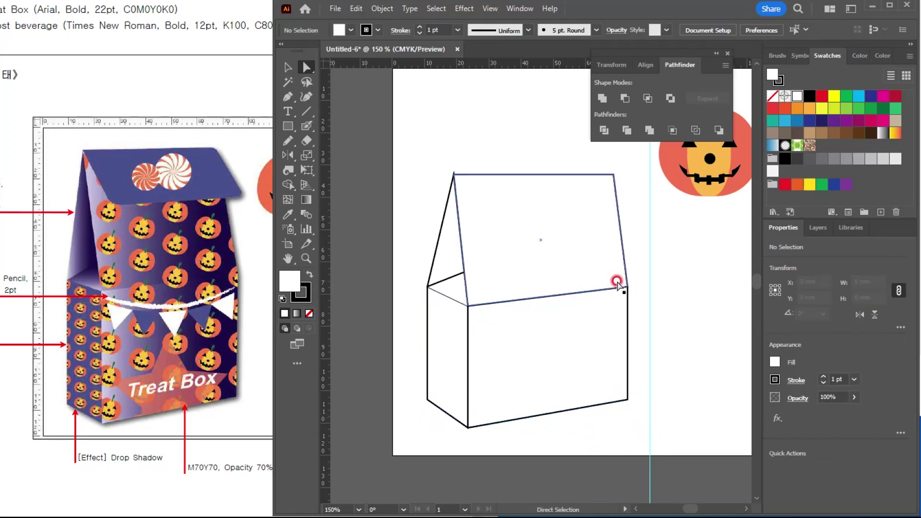
# Shift the shared outer corner of the upper and lower front panels about 1 mm up and inward.
pyautogui.click(621, 297)
pyautogui.click(627, 288)
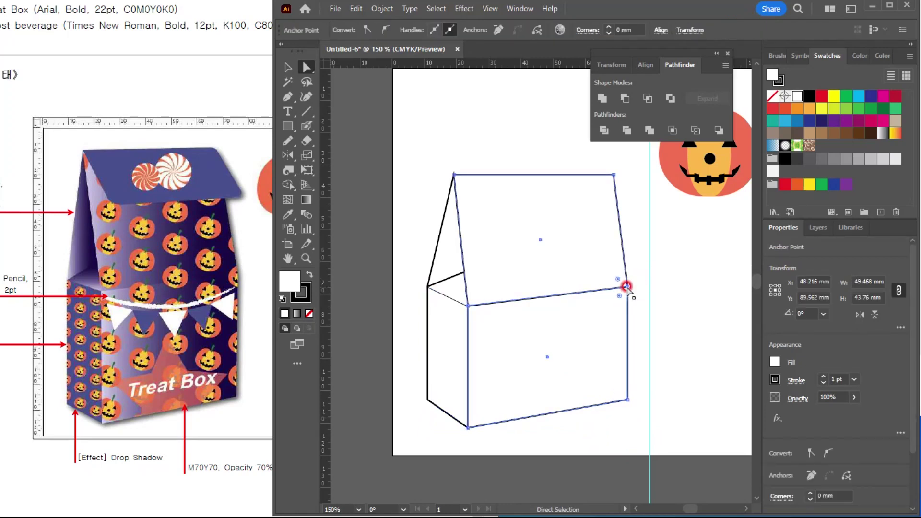
pyautogui.moveTo(627, 286)
pyautogui.mouseDown()
pyautogui.moveTo(627, 275)
pyautogui.moveTo(627, 283)
pyautogui.mouseUp()
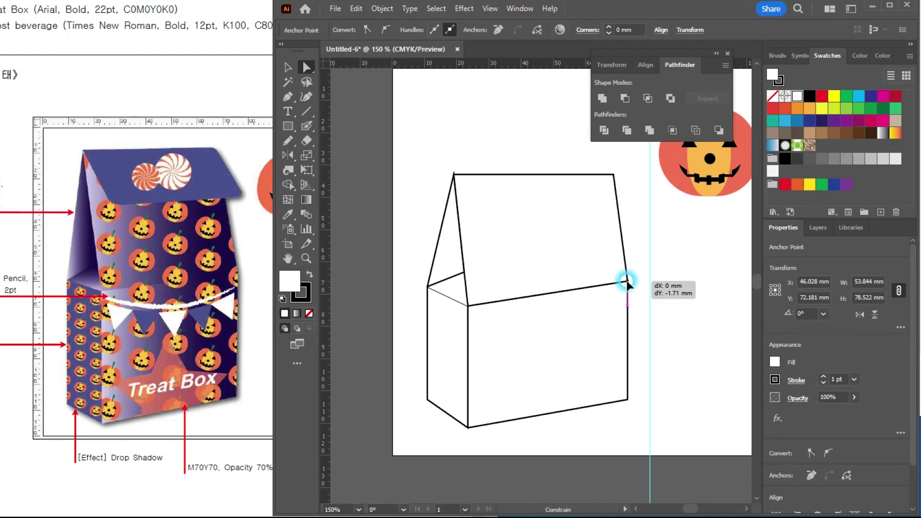
pyautogui.moveTo(626, 283); pyautogui.dragTo(625, 283)
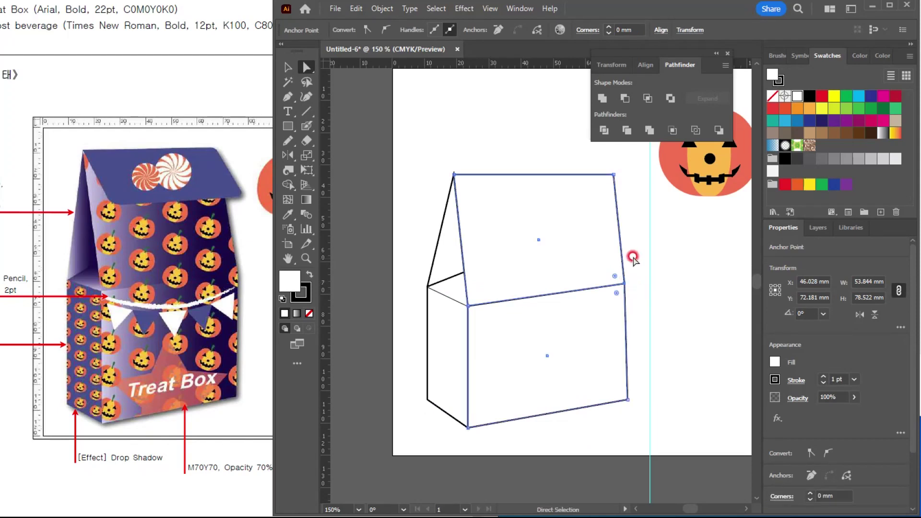
pyautogui.click(633, 259)
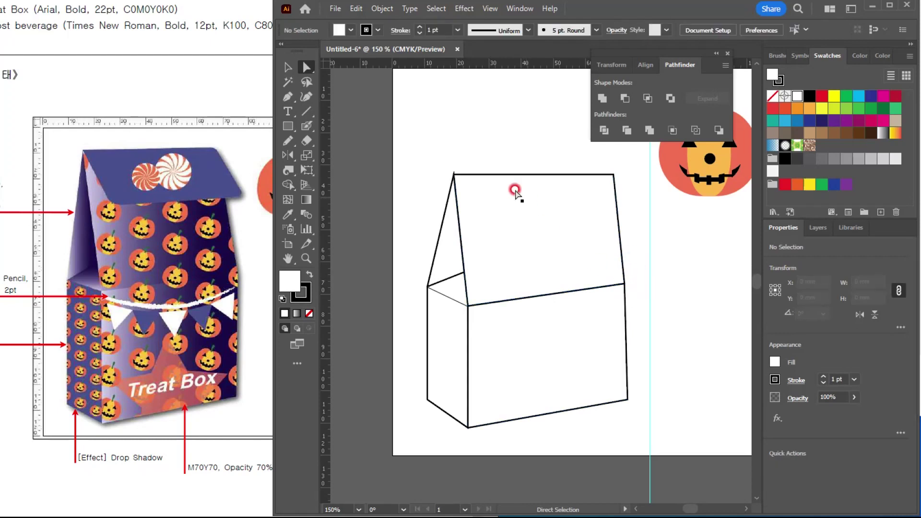
# Draw a rounded rectangle about 52.9 x 31.8 mm for the lid, adjust its corner rounding, and place it over the upper front panel.
pyautogui.moveTo(501, 162); pyautogui.dragTo(413, 146)
pyautogui.scroll(3, 418, 189)
pyautogui.scroll(-1, 483, 214)
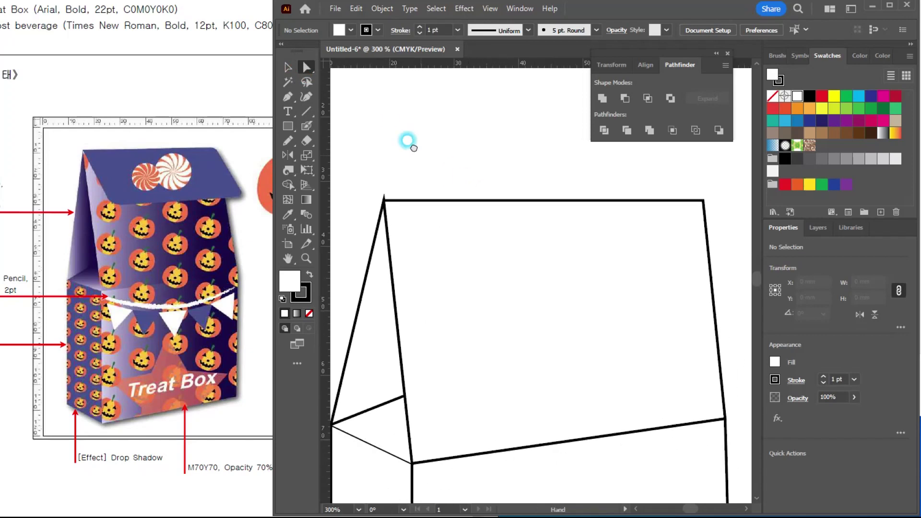
pyautogui.scroll(-2, 498, 222)
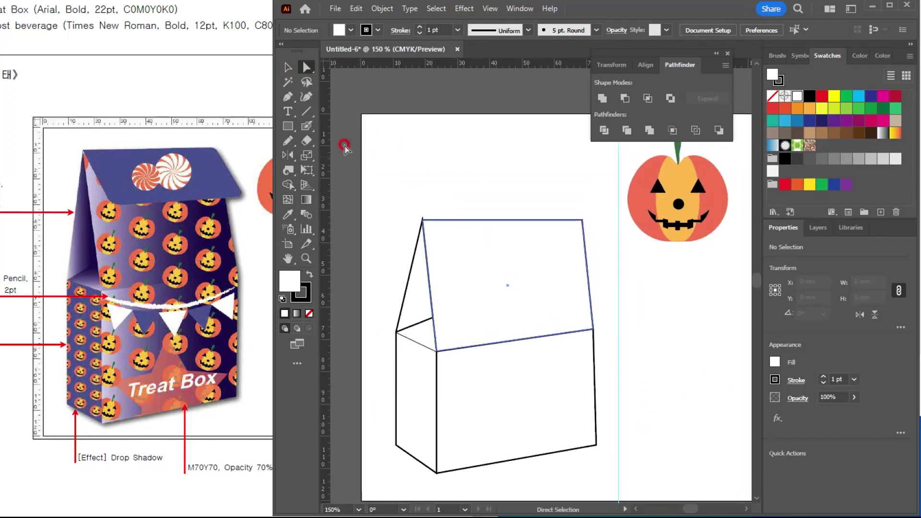
pyautogui.moveTo(287, 126); pyautogui.dragTo(336, 125)
pyautogui.moveTo(415, 165); pyautogui.dragTo(587, 266)
pyautogui.press('Left')
pyautogui.press('Up')
pyautogui.press('Up')
pyautogui.press('Up')
pyautogui.press('Down')
pyautogui.press('Down')
pyautogui.press('Down')
pyautogui.press('Up')
pyautogui.press('Up')
pyautogui.press('Up')
pyautogui.press('Right')
pyautogui.press('Left')
pyautogui.press('Up')
pyautogui.press('Up')
pyautogui.press('Down')
pyautogui.press('v')
pyautogui.moveTo(478, 183); pyautogui.dragTo(478, 230)
pyautogui.hotkey('ctrl', '=')
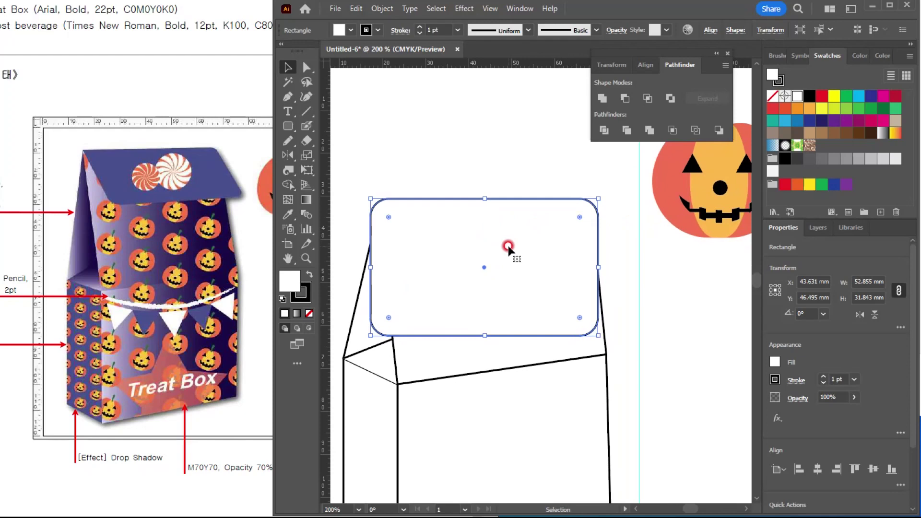
# Shear the lid so its lower edge shifts right, then fit it to the box's top edge at about 57.3 x 19.8 mm.
pyautogui.moveTo(307, 161); pyautogui.dragTo(345, 168)
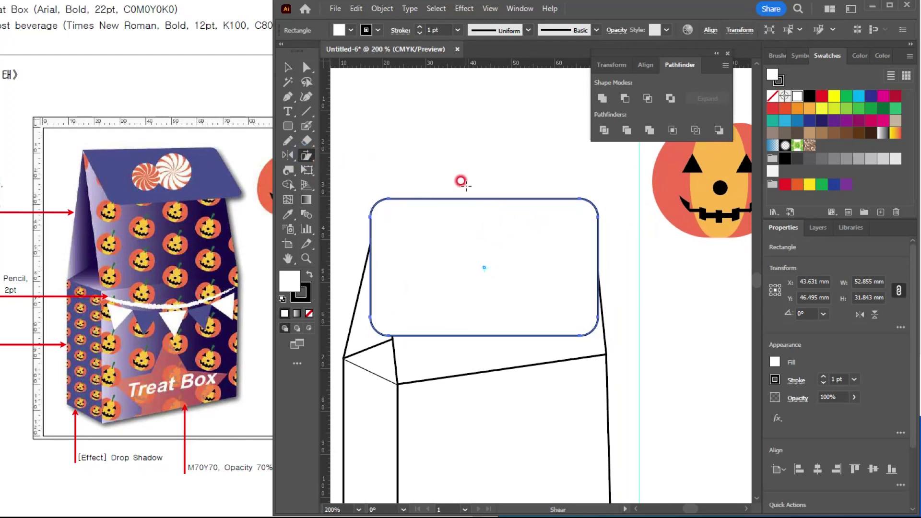
pyautogui.moveTo(464, 190); pyautogui.dragTo(479, 233)
pyautogui.press('v')
pyautogui.moveTo(546, 253); pyautogui.dragTo(563, 229)
pyautogui.moveTo(500, 307); pyautogui.dragTo(505, 289)
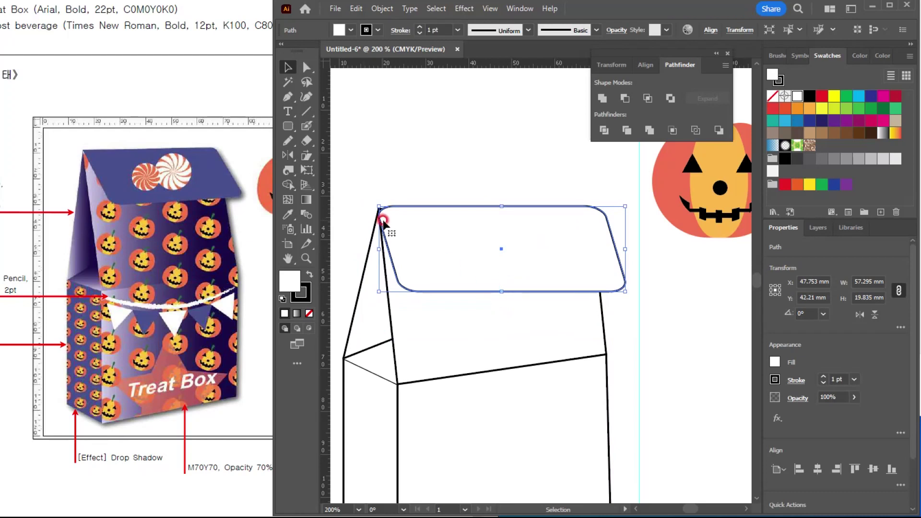
# Tighten the curve of the lid's top-left corner with its anchor handles so it fits the peak of the side triangle.
pyautogui.scroll(2, 382, 217)
pyautogui.click(306, 67)
pyautogui.scroll(3, 386, 206)
pyautogui.scroll(-2, 385, 205)
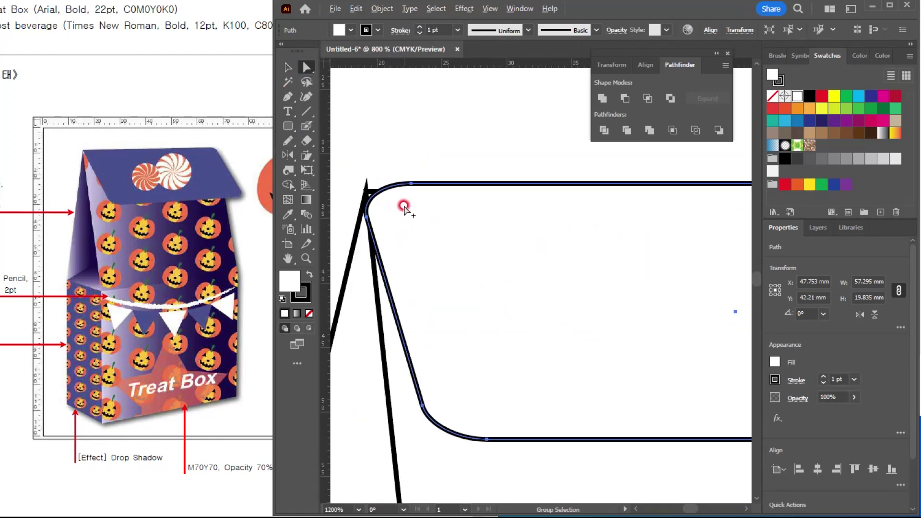
pyautogui.moveTo(434, 178); pyautogui.dragTo(386, 178)
pyautogui.click(392, 211)
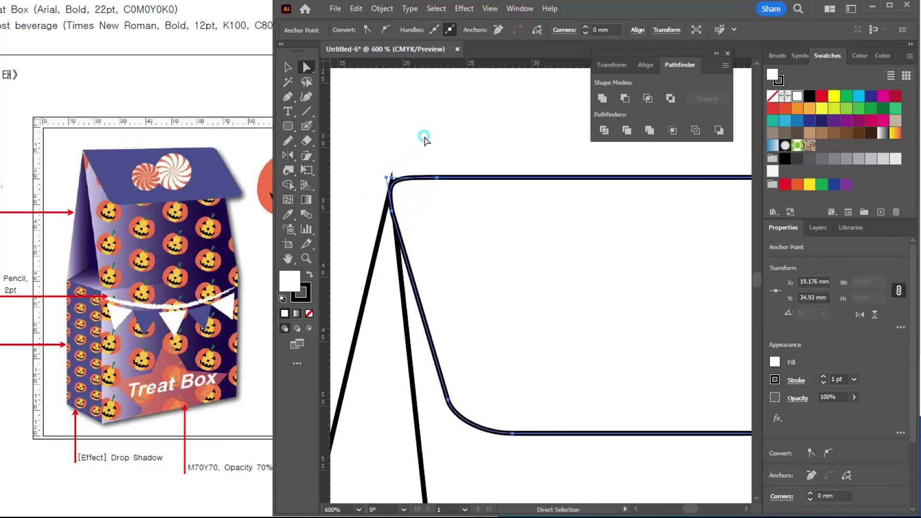
pyautogui.click(421, 138)
pyautogui.click(287, 68)
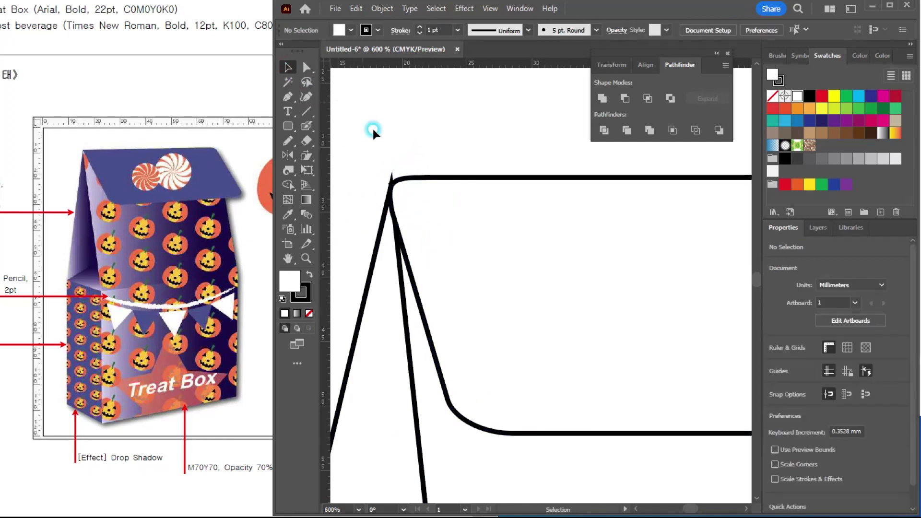
# Give the upper side triangle's outline round corner joins to remove its protruding spike at the peak.
pyautogui.click(379, 310)
pyautogui.moveTo(377, 256); pyautogui.dragTo(357, 257)
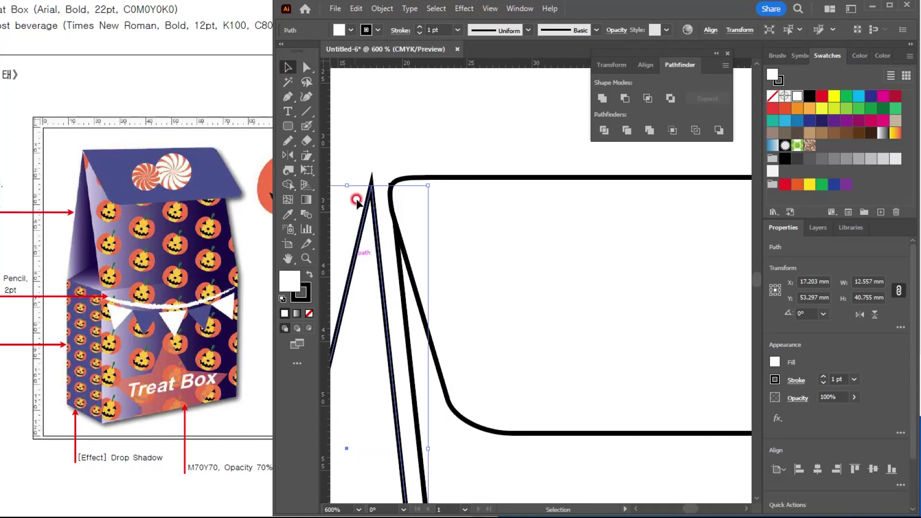
pyautogui.hotkey('ctrl', 'z')
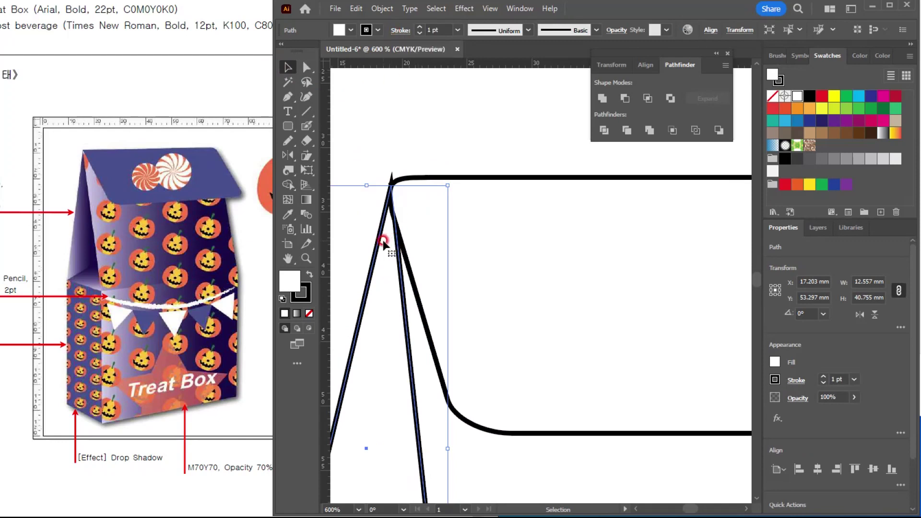
pyautogui.click(393, 31)
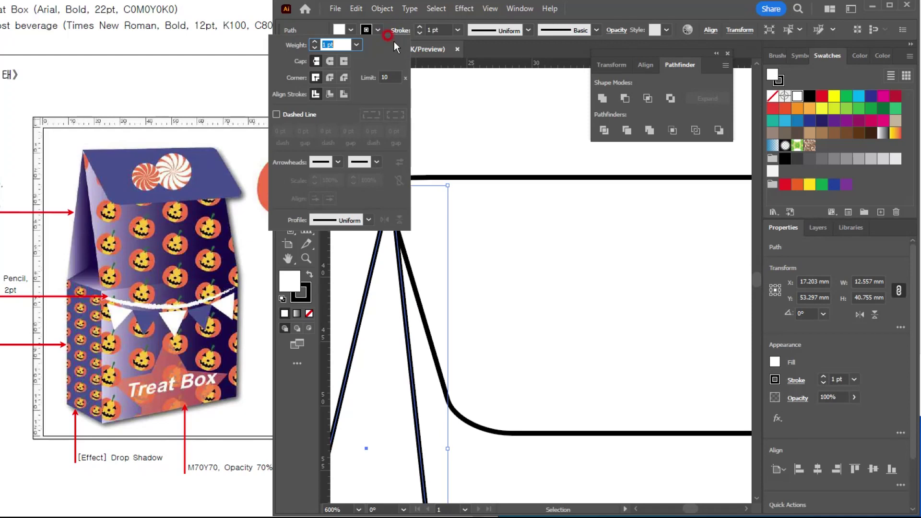
pyautogui.click(329, 78)
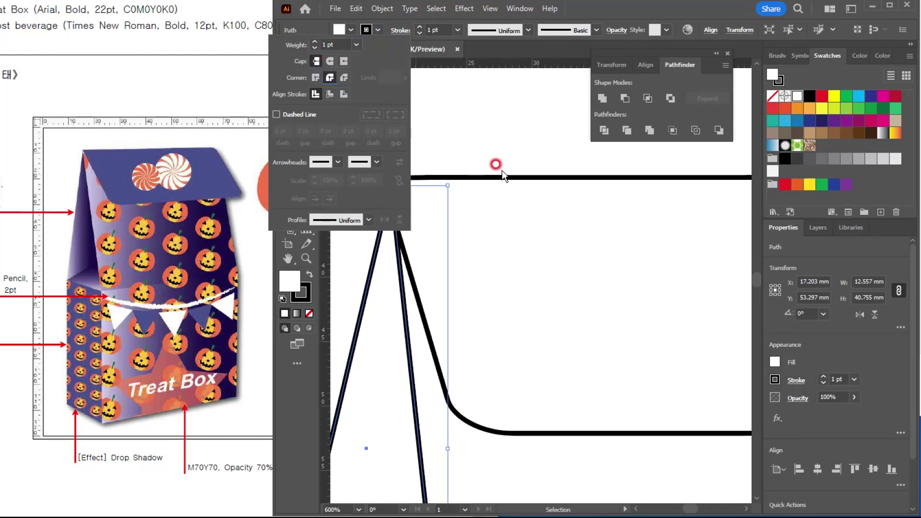
pyautogui.click(521, 145)
pyautogui.click(462, 144)
# Try to stretch the box's lid and upper panels upward to about 50 mm high.
pyautogui.click(489, 206)
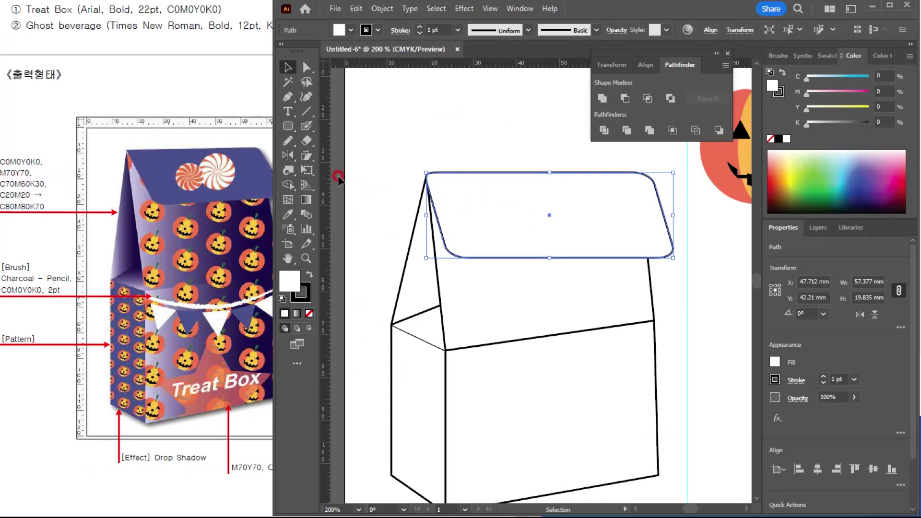
pyautogui.click(405, 139)
pyautogui.scroll(-2, 438, 152)
pyautogui.moveTo(463, 174); pyautogui.dragTo(453, 191)
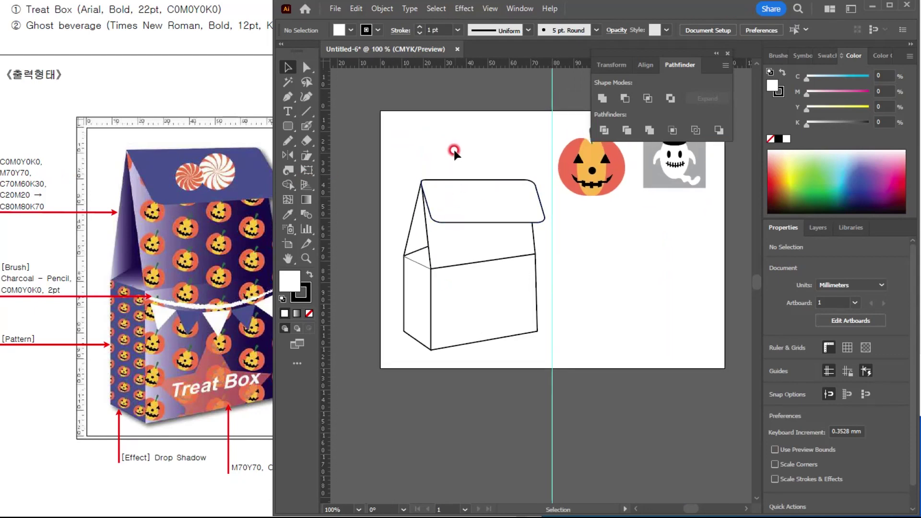
pyautogui.moveTo(391, 148); pyautogui.dragTo(540, 223)
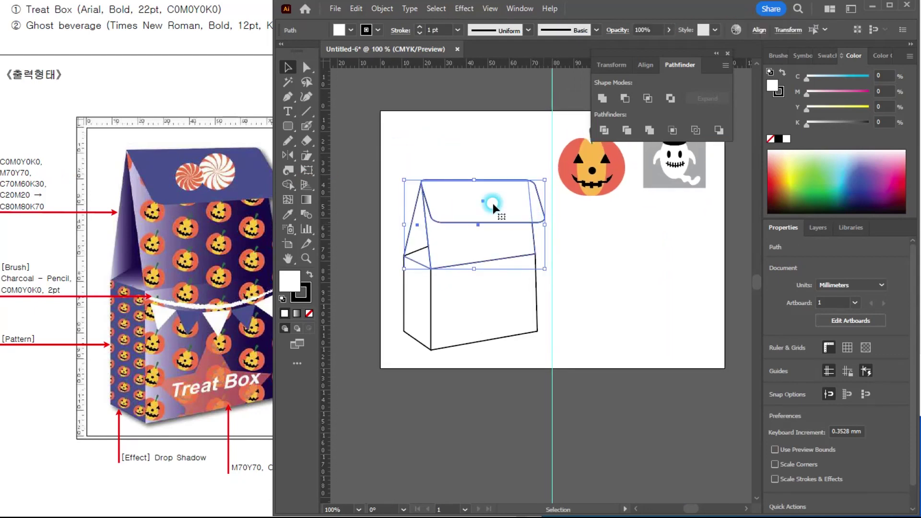
pyautogui.moveTo(474, 180); pyautogui.dragTo(474, 162)
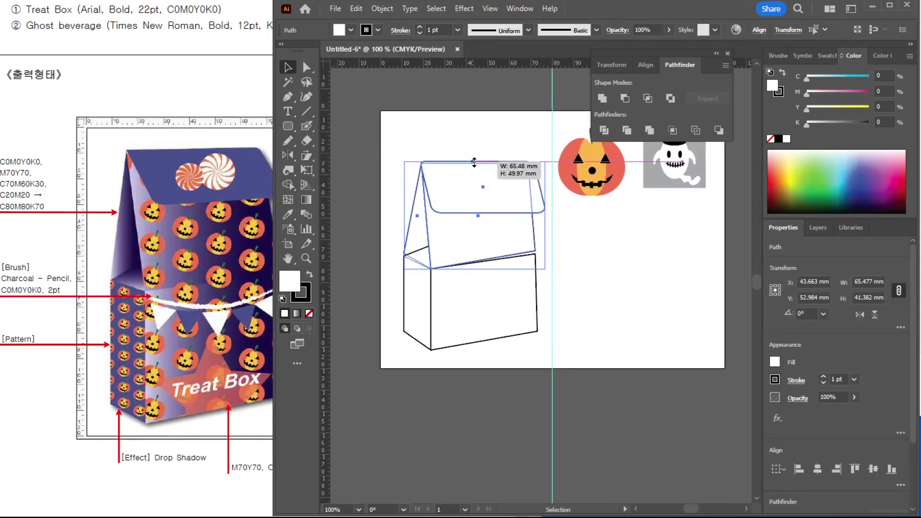
pyautogui.hotkey('ctrl', 'z')
# Stretch the whole box upward and to the left until it is about 70 x 96 mm.
pyautogui.moveTo(389, 148); pyautogui.dragTo(493, 336)
pyautogui.moveTo(473, 180)
pyautogui.mouseDown()
pyautogui.moveTo(470, 139)
pyautogui.moveTo(463, 143)
pyautogui.mouseUp()
pyautogui.moveTo(396, 238); pyautogui.dragTo(387, 230)
pyautogui.click(387, 230)
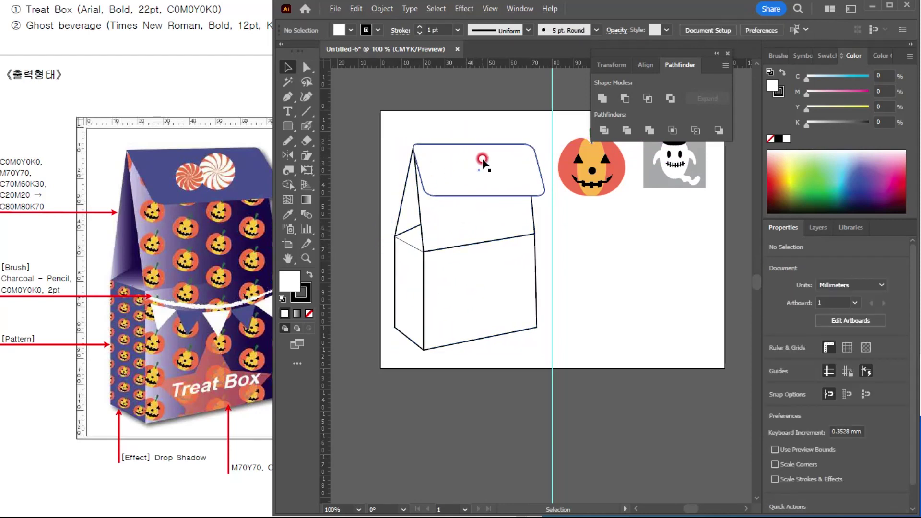
# Fill the box's lid with C70 M60 Y0 K30.
pyautogui.scroll(2, 488, 169)
pyautogui.scroll(-1, 531, 236)
pyautogui.moveTo(533, 248); pyautogui.dragTo(572, 282)
pyautogui.click(567, 236)
pyautogui.click(516, 209)
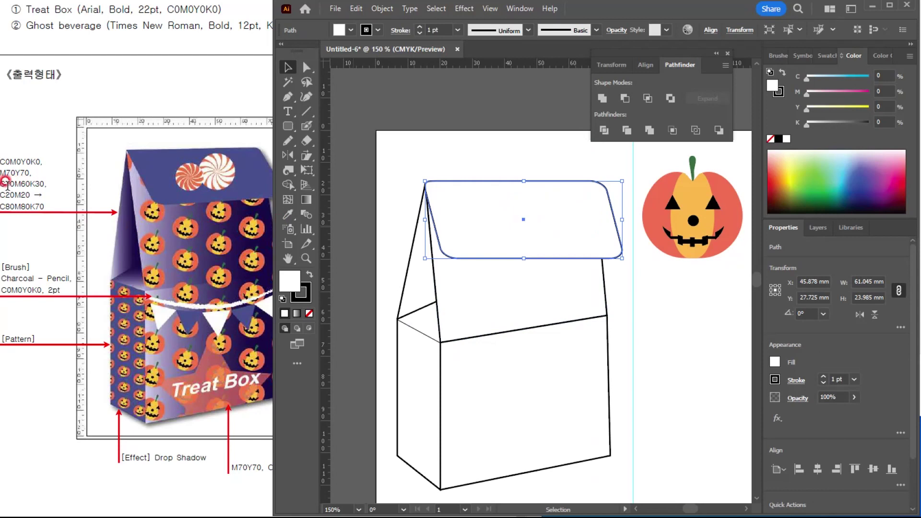
pyautogui.click(884, 76)
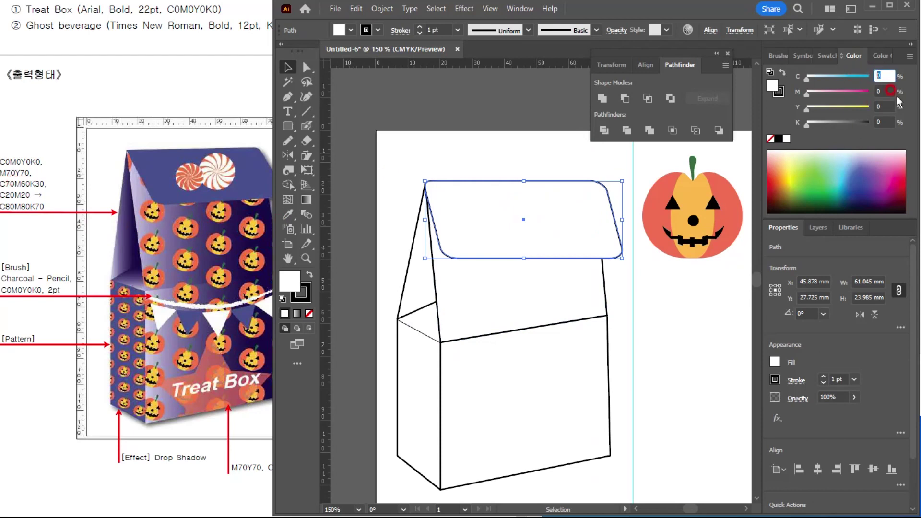
pyautogui.write('70')
pyautogui.press('Tab')
pyautogui.write('60')
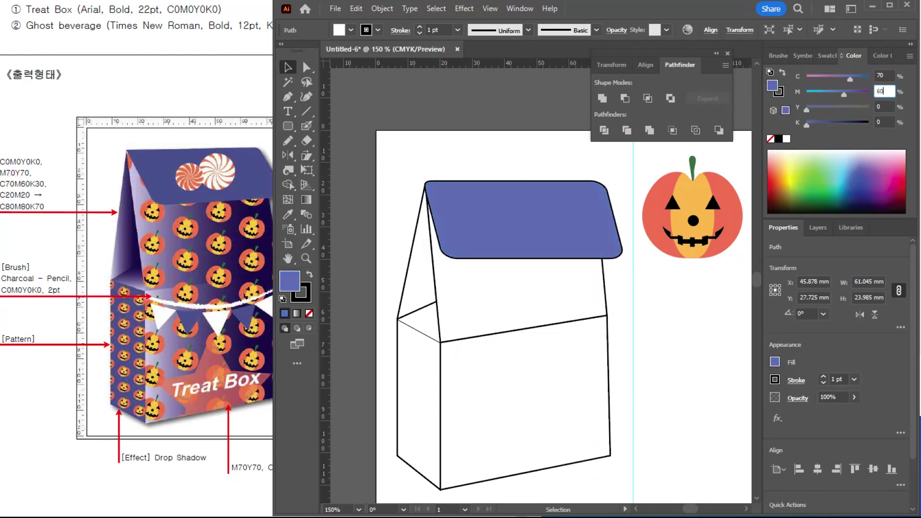
pyautogui.press('Tab')
pyautogui.press('Tab')
pyautogui.write('30')
pyautogui.press('Return')
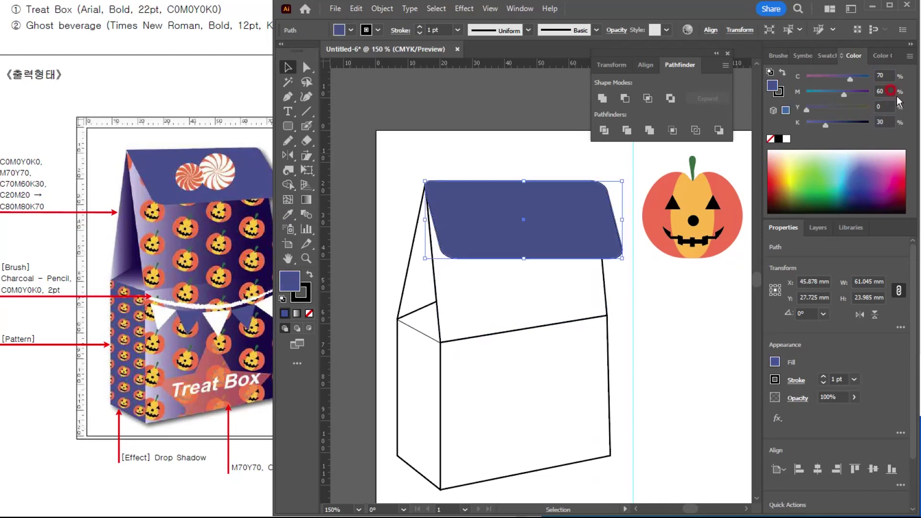
# Remove the lid's outline and make the fill the active colour attribute again.
pyautogui.click(778, 91)
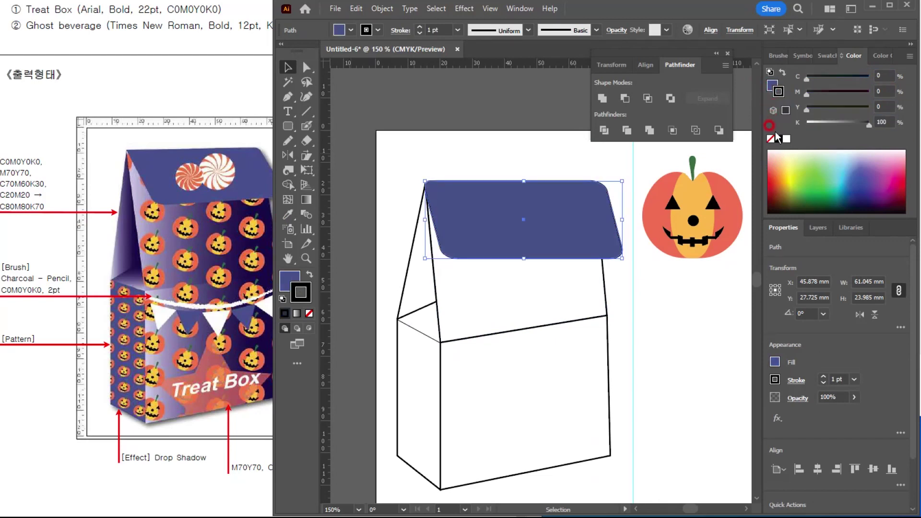
pyautogui.click(770, 138)
pyautogui.click(772, 86)
pyautogui.click(400, 165)
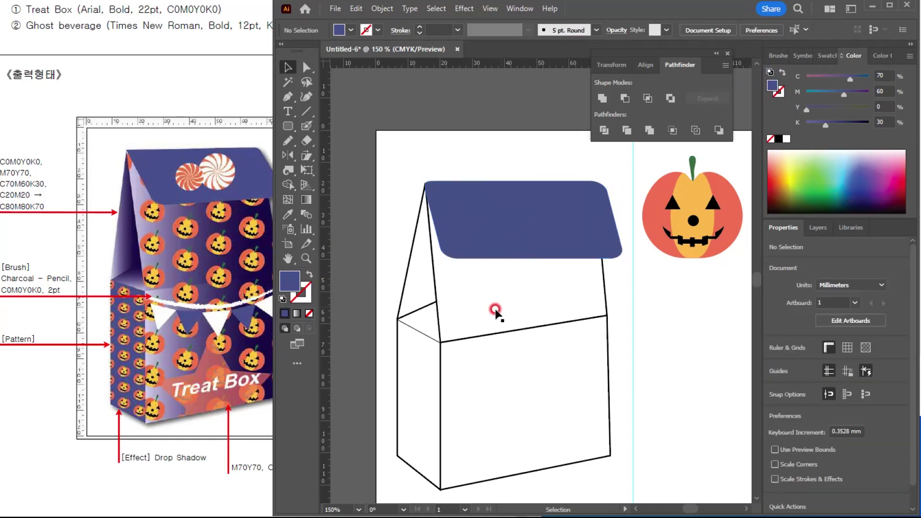
# Copy the lid's blue fill and outline-free appearance onto the box's lower side panel with the Eyedropper.
pyautogui.click(415, 377)
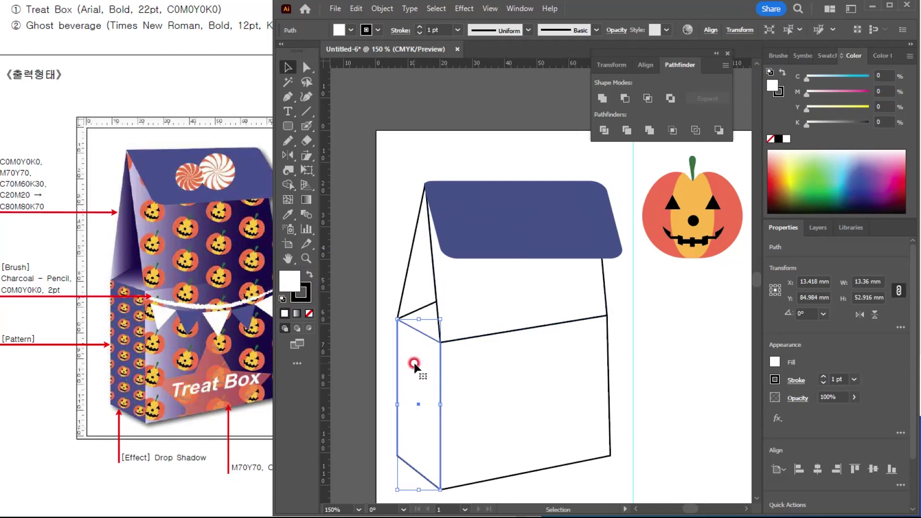
pyautogui.click(288, 214)
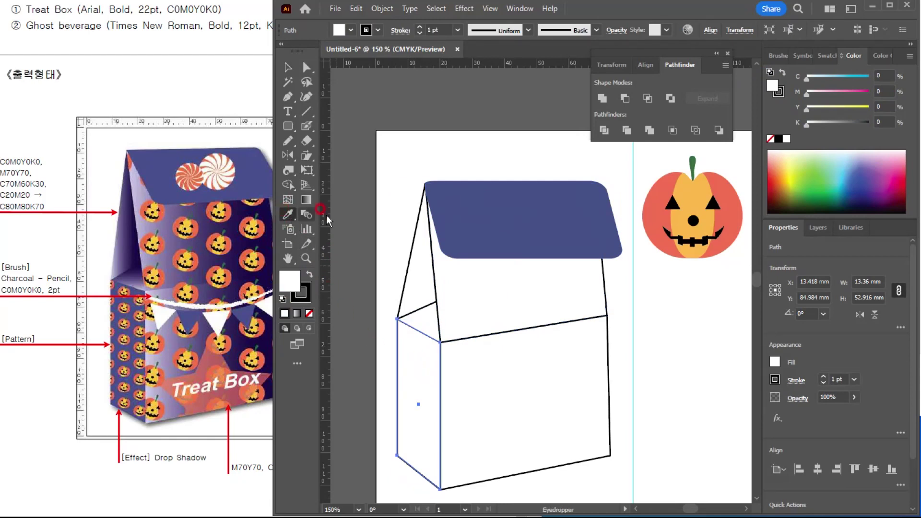
pyautogui.click(478, 205)
pyautogui.click(287, 68)
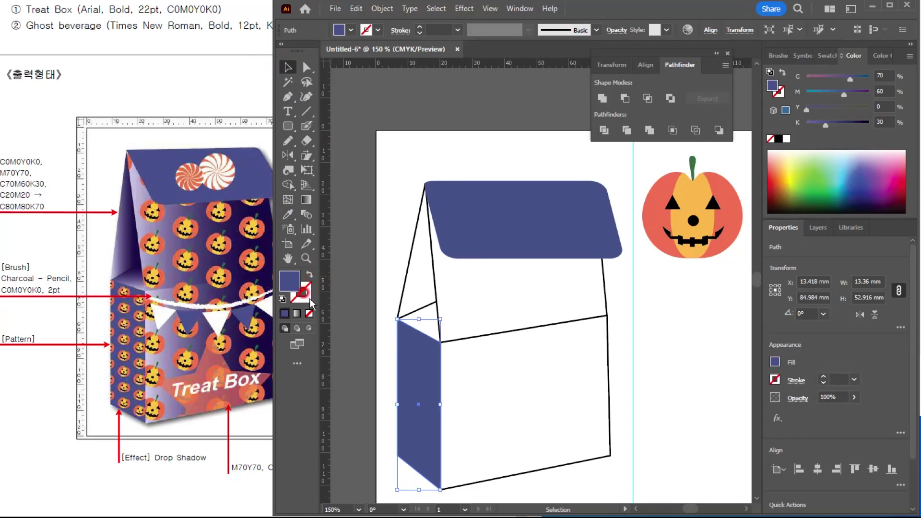
# Remove the outlines from both front panels, the upper side panel and the inner fold, and fill them with a linear gradient.
pyautogui.click(423, 298)
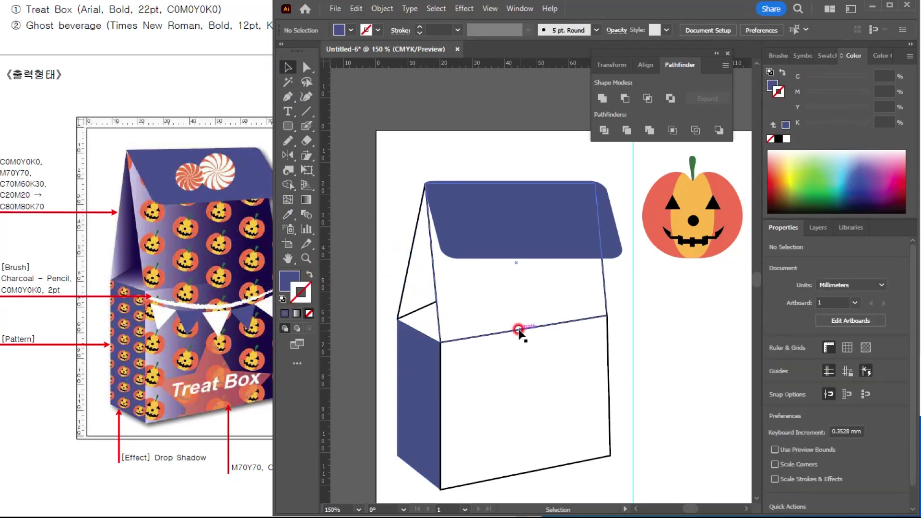
pyautogui.click(512, 301)
pyautogui.keyDown('shift'); pyautogui.click(410, 280); pyautogui.keyUp('shift')
pyautogui.keyDown('shift'); pyautogui.click(416, 312); pyautogui.keyUp('shift')
pyautogui.keyDown('shift'); pyautogui.click(528, 384); pyautogui.keyUp('shift')
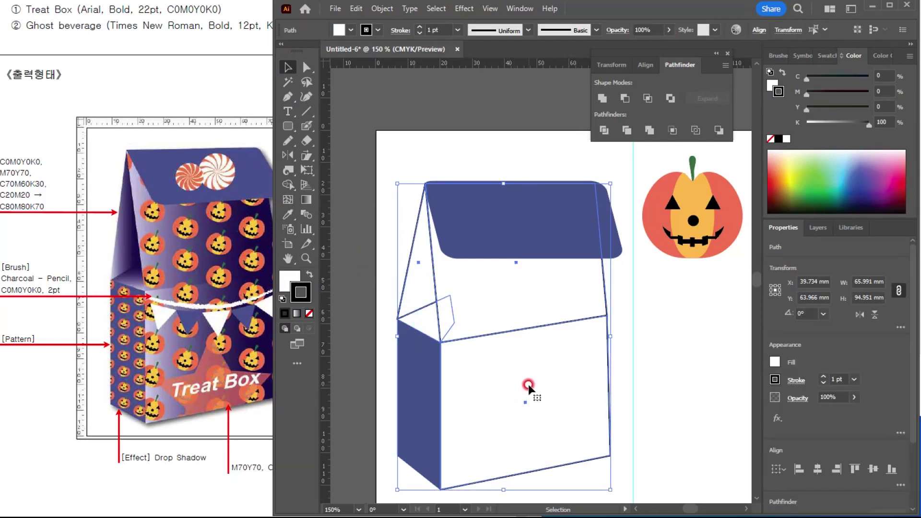
pyautogui.click(305, 202)
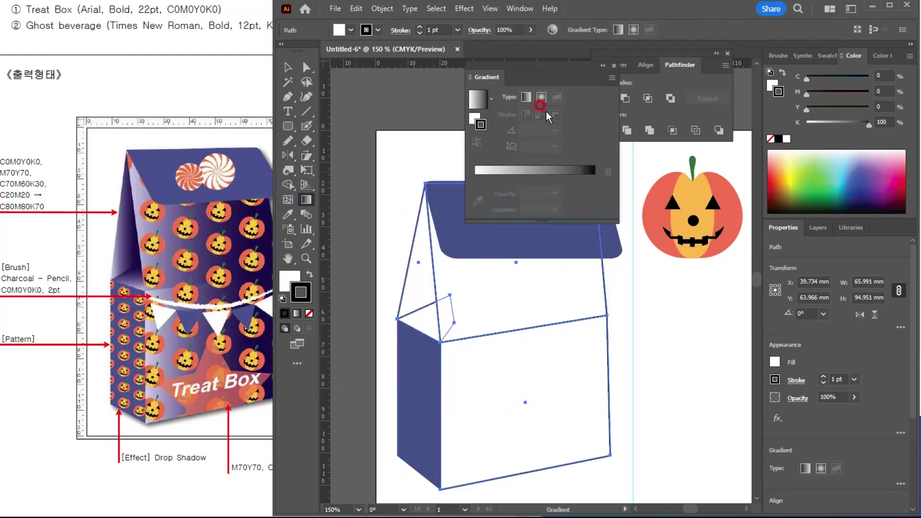
pyautogui.click(526, 97)
pyautogui.click(480, 117)
pyautogui.click(301, 287)
pyautogui.click(309, 313)
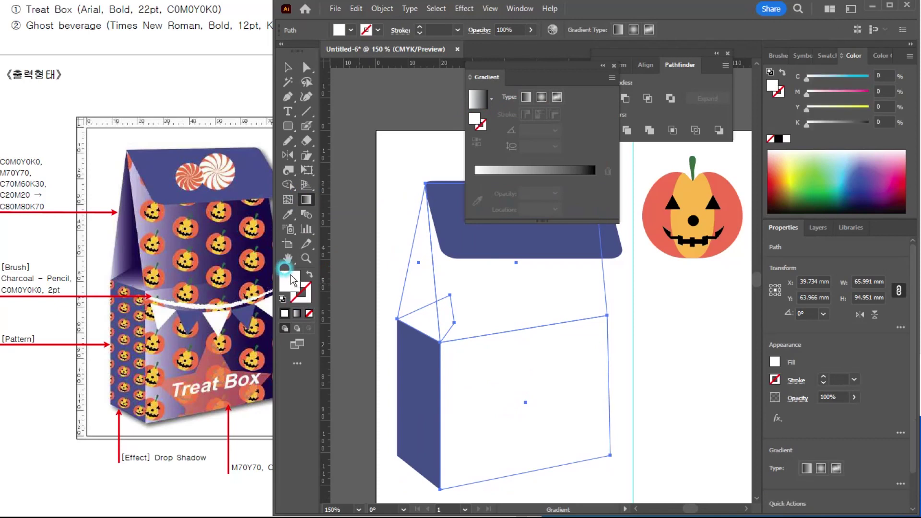
pyautogui.click(526, 96)
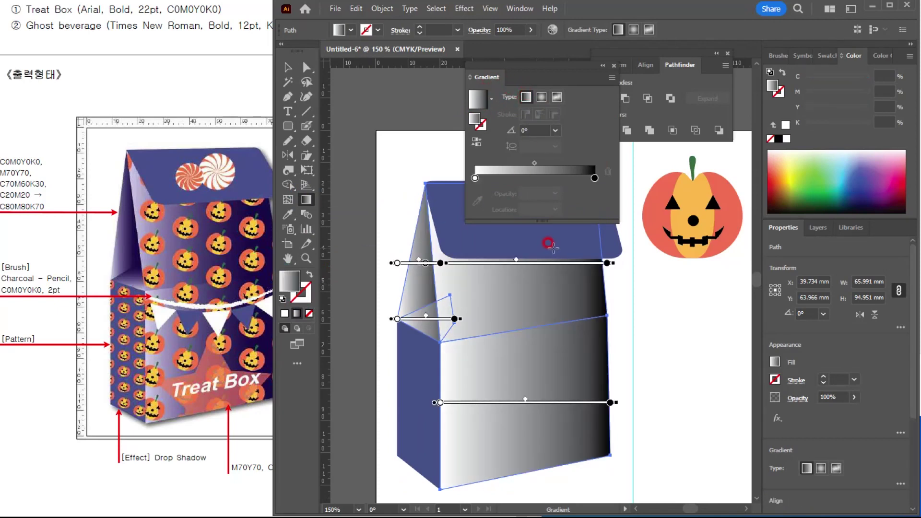
# Set the starting colour stop of the lower front panel's gradient to C20 M20 in CMYK.
pyautogui.doubleClick(476, 177)
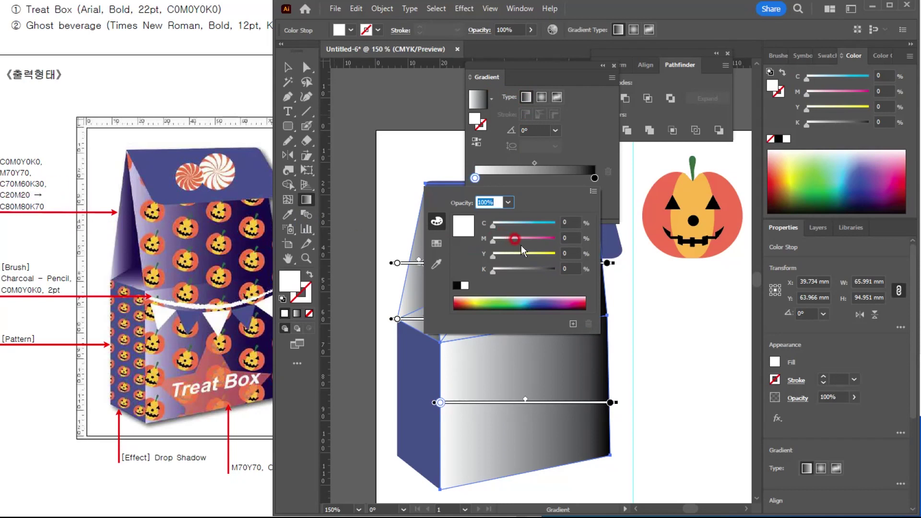
pyautogui.click(435, 226)
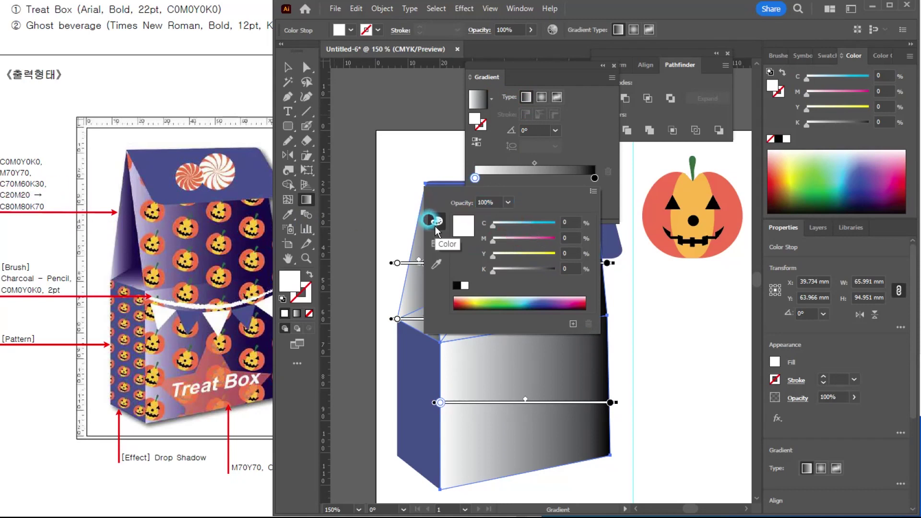
pyautogui.click(593, 191)
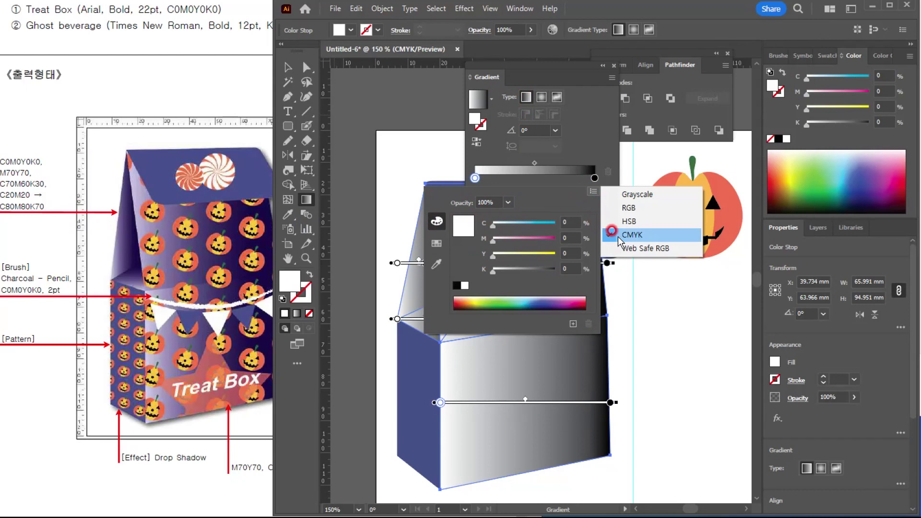
pyautogui.click(605, 235)
pyautogui.click(570, 222)
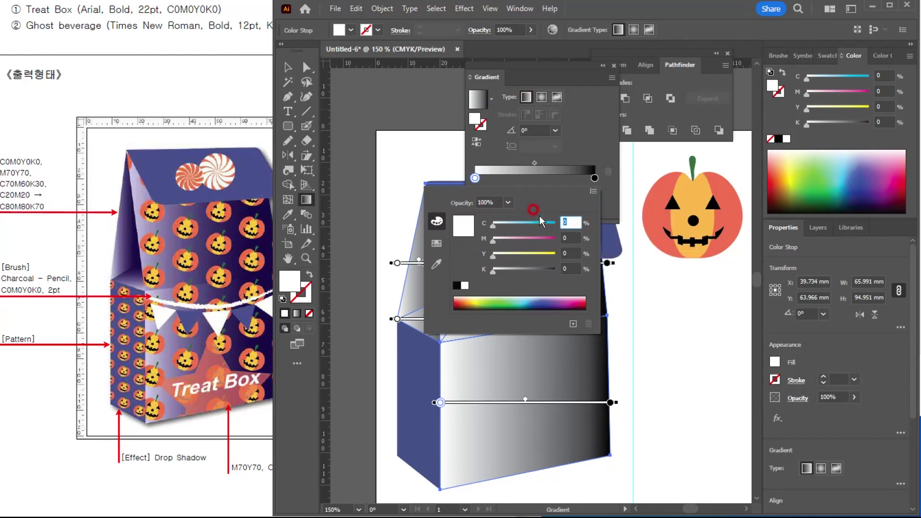
pyautogui.write('20')
pyautogui.press('Tab')
pyautogui.write('20')
pyautogui.press('Return')
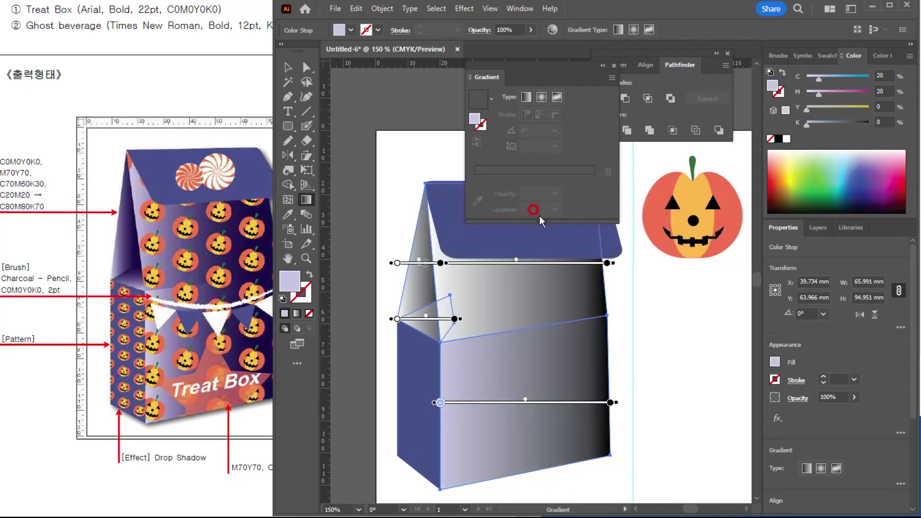
# Set the end colour stop of the upper front panel's gradient to C80 M80 Y0 K70 and put the gradient settings away.
pyautogui.click(606, 263)
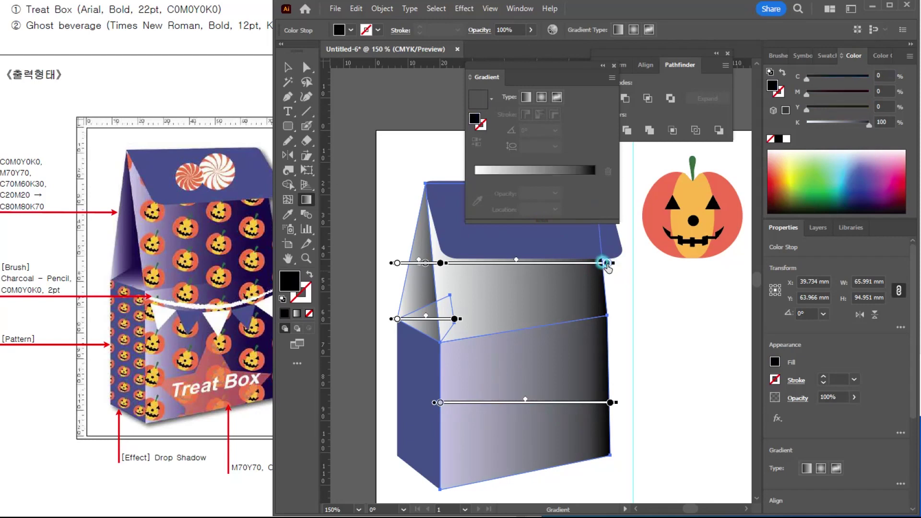
pyautogui.doubleClick(605, 262)
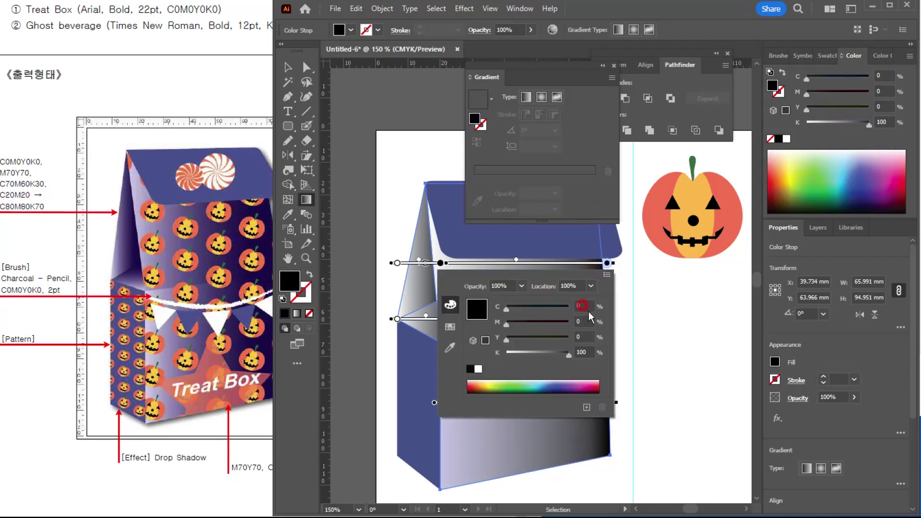
pyautogui.write('80')
pyautogui.press('Tab')
pyautogui.write('80')
pyautogui.press('Tab')
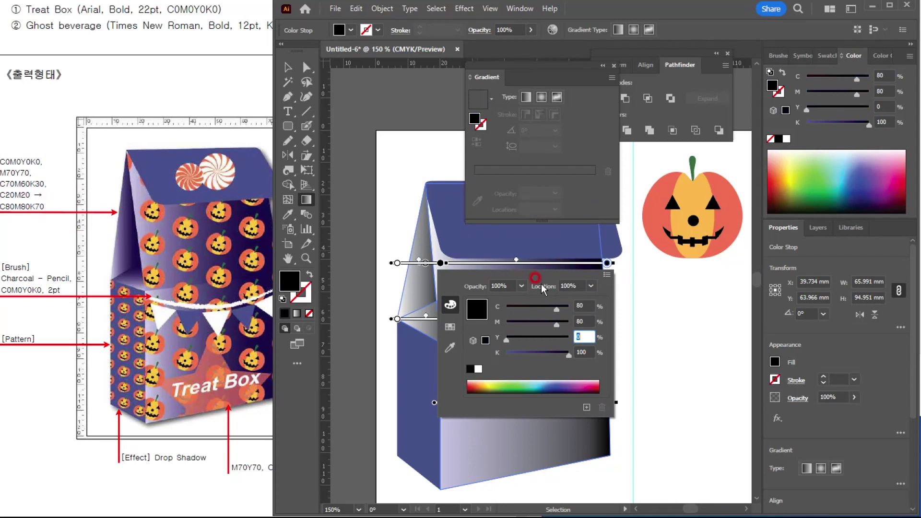
pyautogui.press('Tab')
pyautogui.write('70')
pyautogui.press('Return')
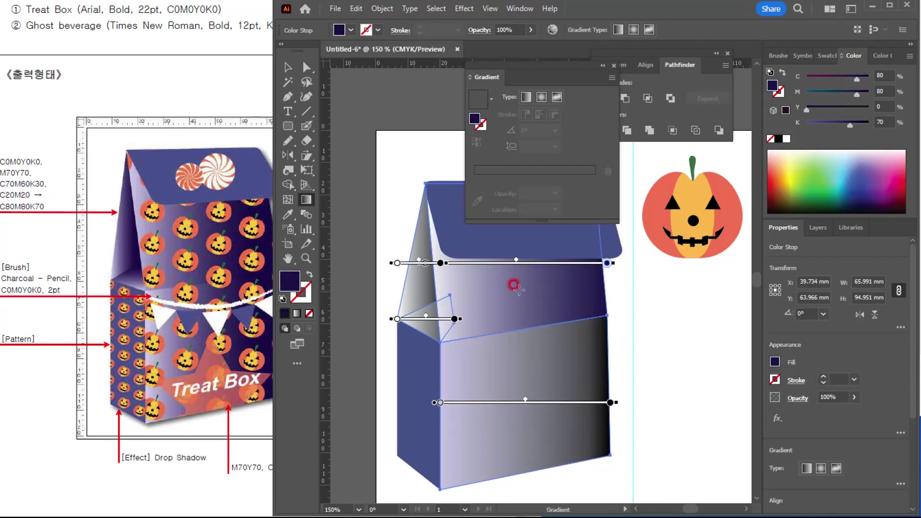
pyautogui.click(721, 390)
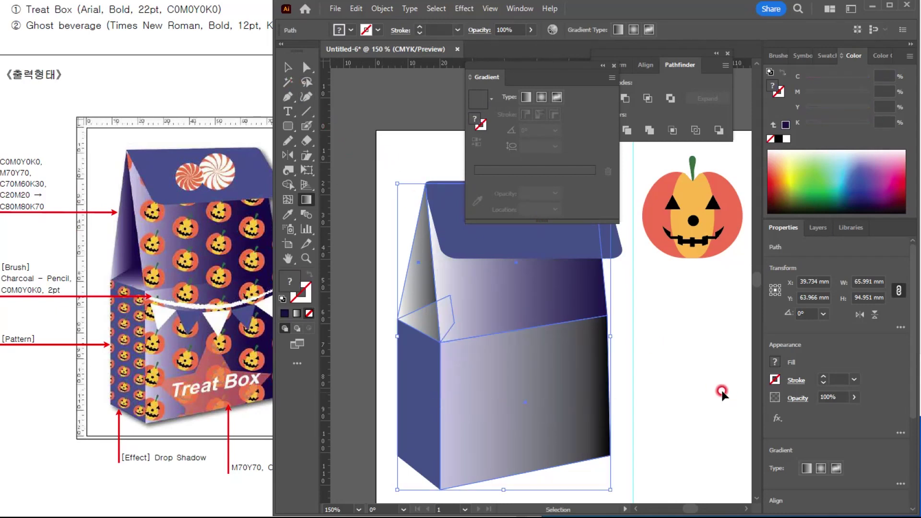
pyautogui.click(602, 66)
# Copy the upper front panel's gradient onto the lower front panel with the Eyedropper.
pyautogui.moveTo(552, 368); pyautogui.dragTo(567, 318)
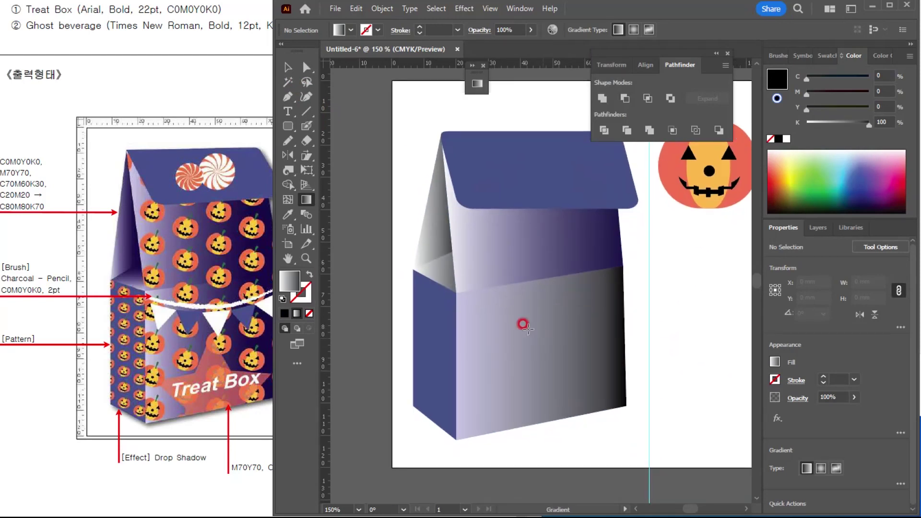
pyautogui.click(289, 70)
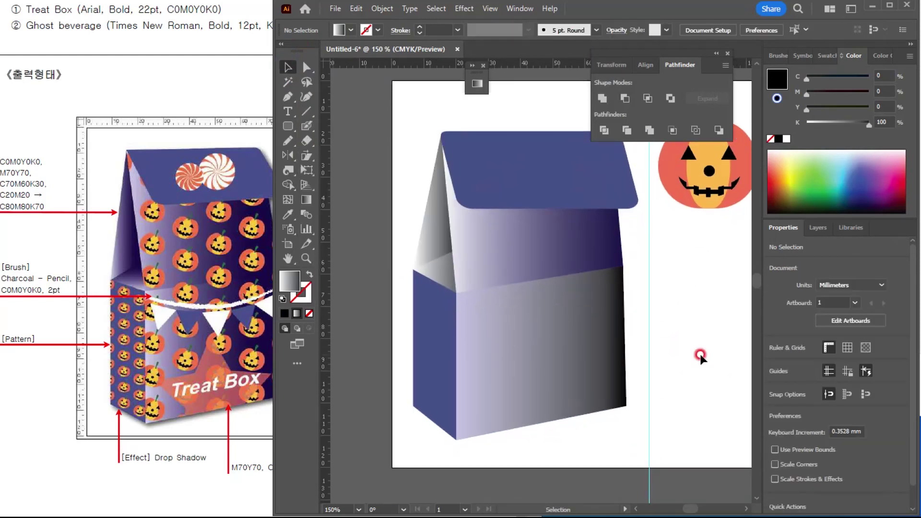
pyautogui.click(570, 340)
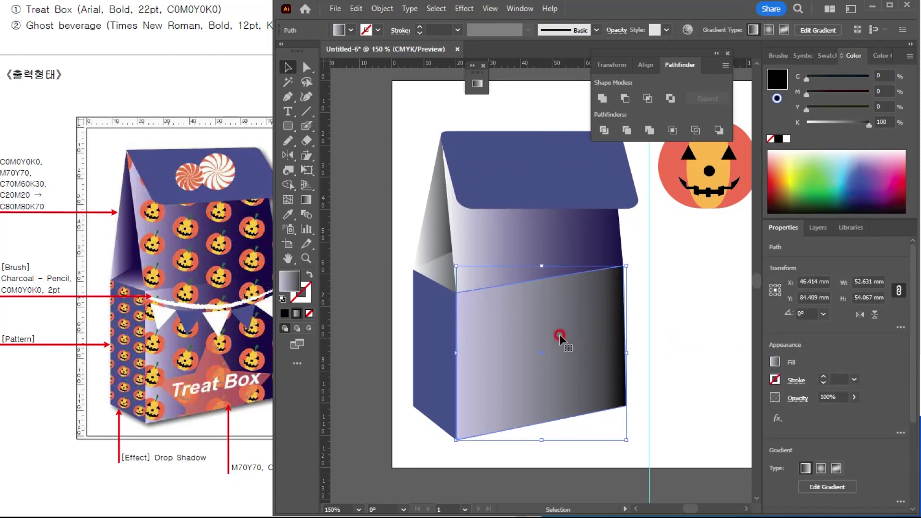
pyautogui.press('i')
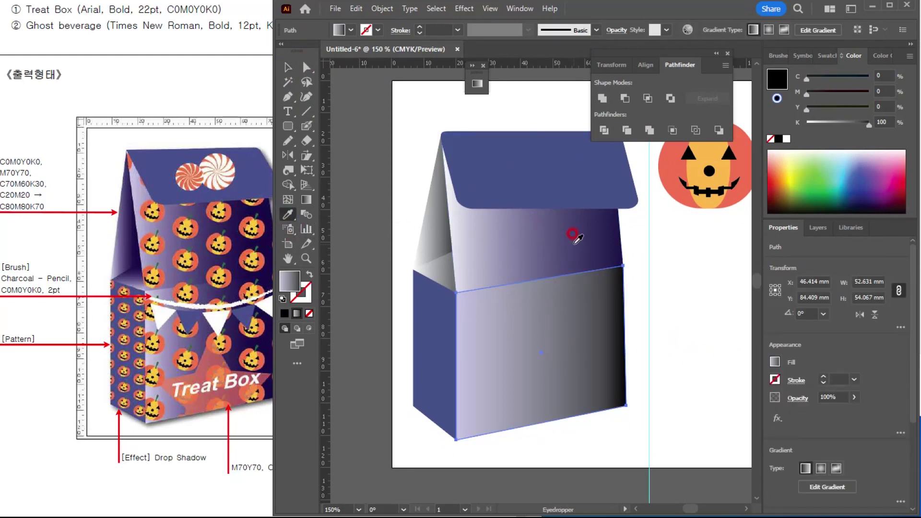
pyautogui.click(573, 235)
# Copy the upper front panel's gradient onto the upper side panel and the inner fold, and deselect.
pyautogui.press('v')
pyautogui.click(431, 236)
pyautogui.press('i')
pyautogui.click(514, 231)
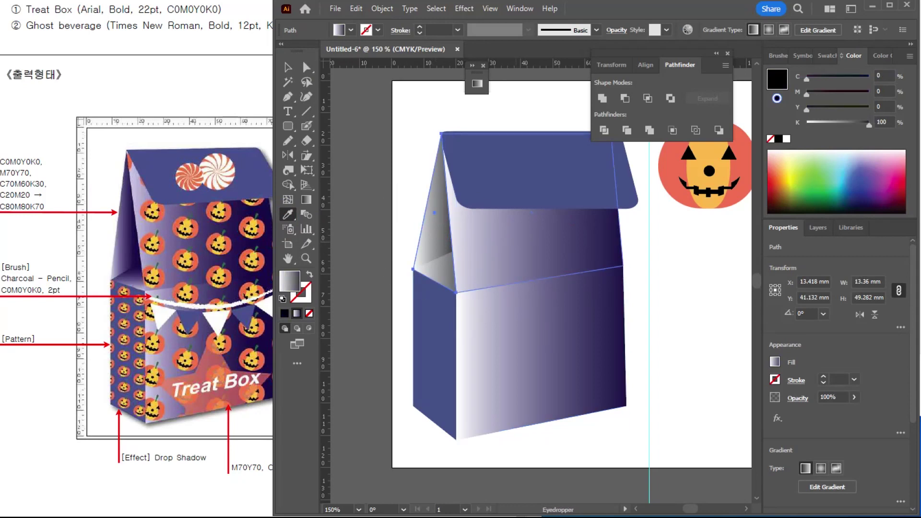
pyautogui.press('v')
pyautogui.click(438, 272)
pyautogui.press('i')
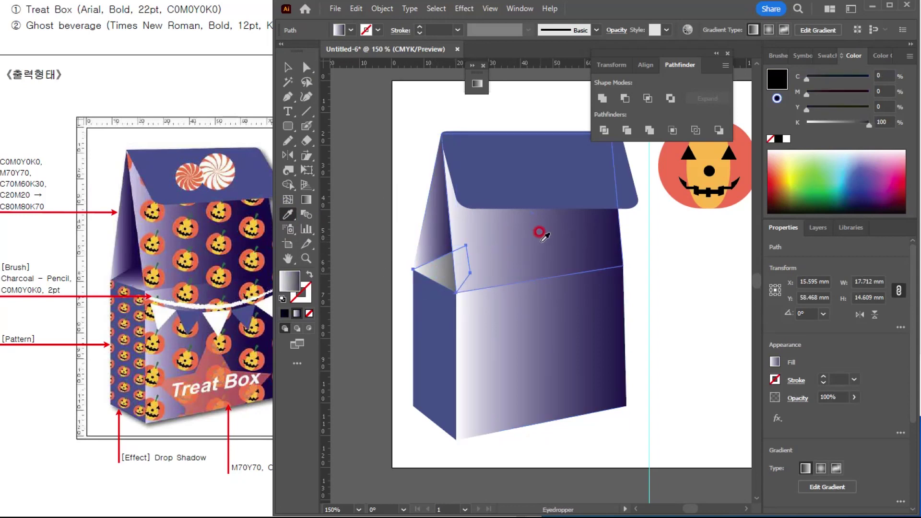
pyautogui.click(539, 232)
pyautogui.click(288, 67)
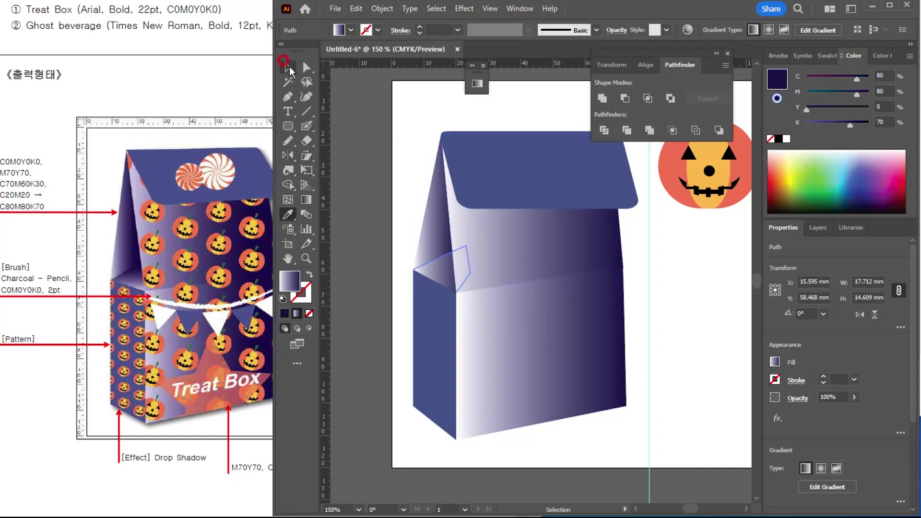
pyautogui.click(667, 341)
# Examine the treat box's shading in the reference artwork and keep the box in view beside the drawing.
pyautogui.scroll(-1, 662, 340)
pyautogui.moveTo(587, 354); pyautogui.dragTo(539, 345)
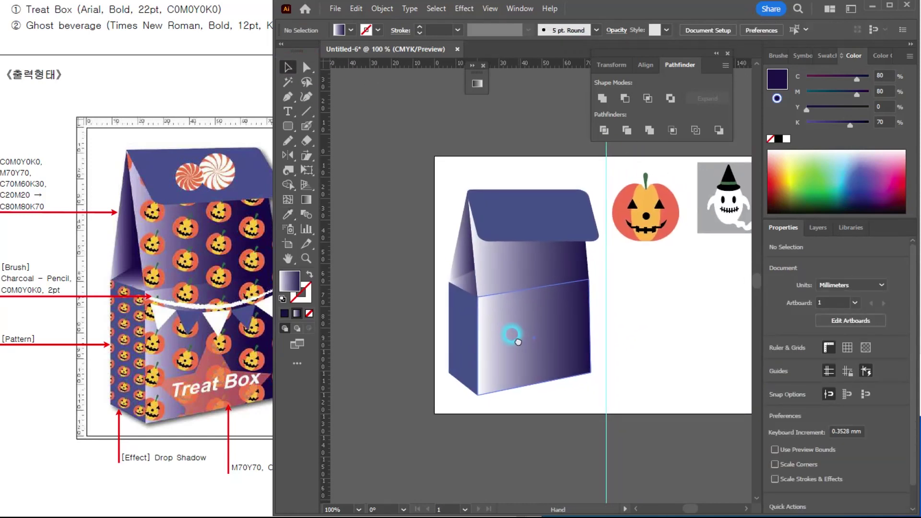
pyautogui.click(45, 250)
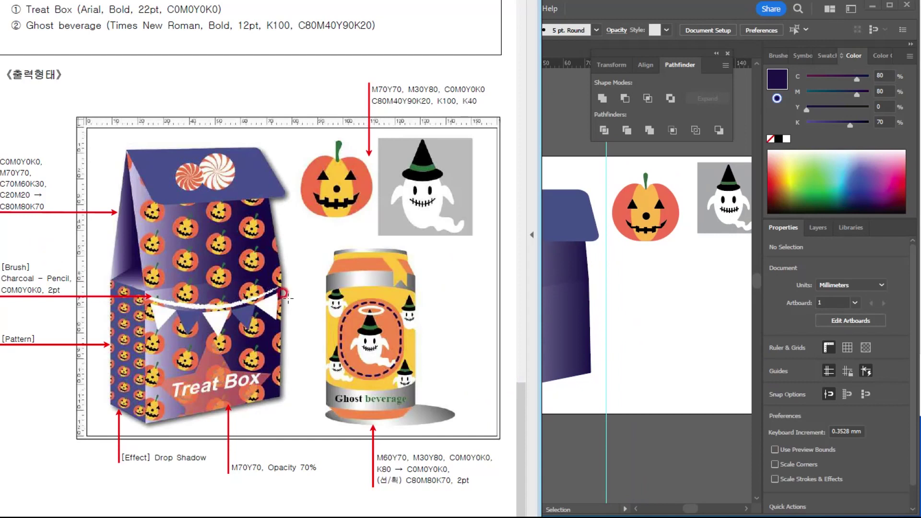
pyautogui.moveTo(314, 0); pyautogui.dragTo(275, 5)
pyautogui.click(620, 310)
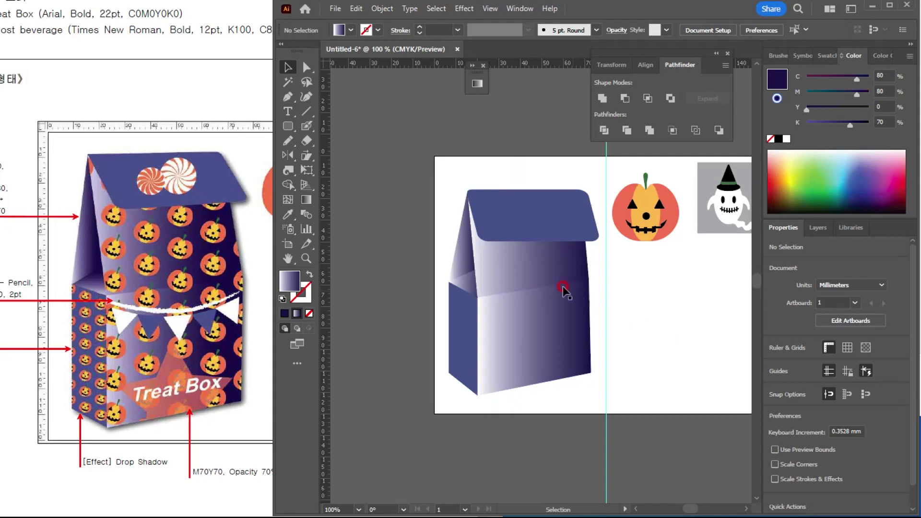
# Redraw the gradients of the lower and upper front panels at a slight upward slant, starting just outside the box's side edge.
pyautogui.click(549, 354)
pyautogui.keyDown('alt'); pyautogui.scroll(1, 549, 356); pyautogui.keyUp('alt')
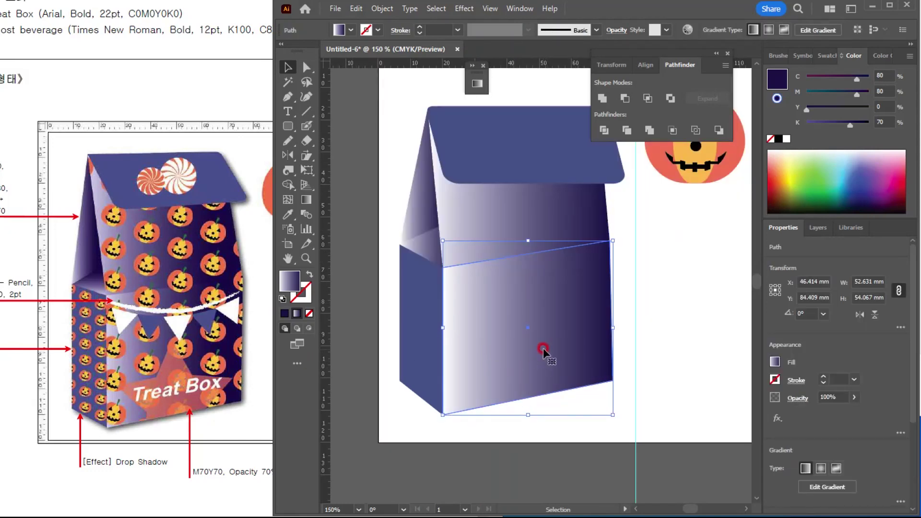
pyautogui.click(306, 196)
pyautogui.click(537, 363)
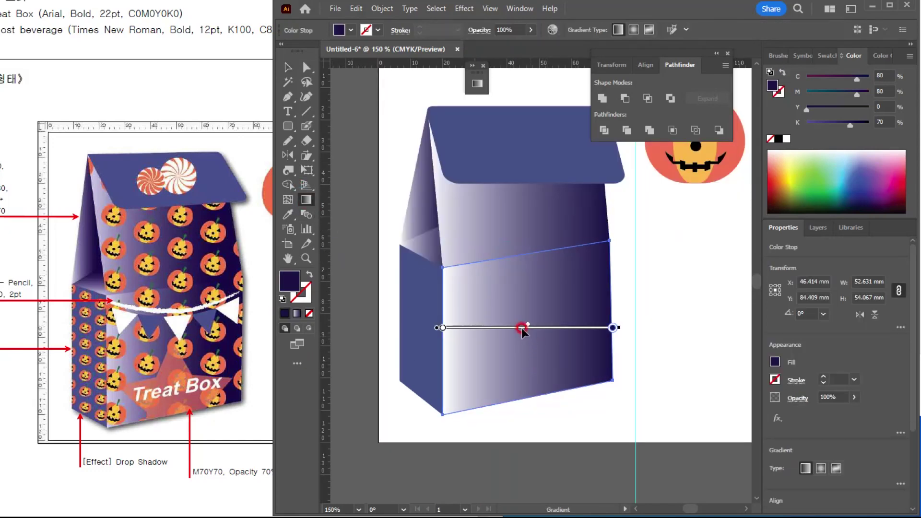
pyautogui.moveTo(408, 373)
pyautogui.mouseDown()
pyautogui.moveTo(468, 361)
pyautogui.moveTo(555, 324)
pyautogui.moveTo(600, 329)
pyautogui.moveTo(578, 350)
pyautogui.moveTo(574, 318)
pyautogui.moveTo(587, 356)
pyautogui.mouseUp()
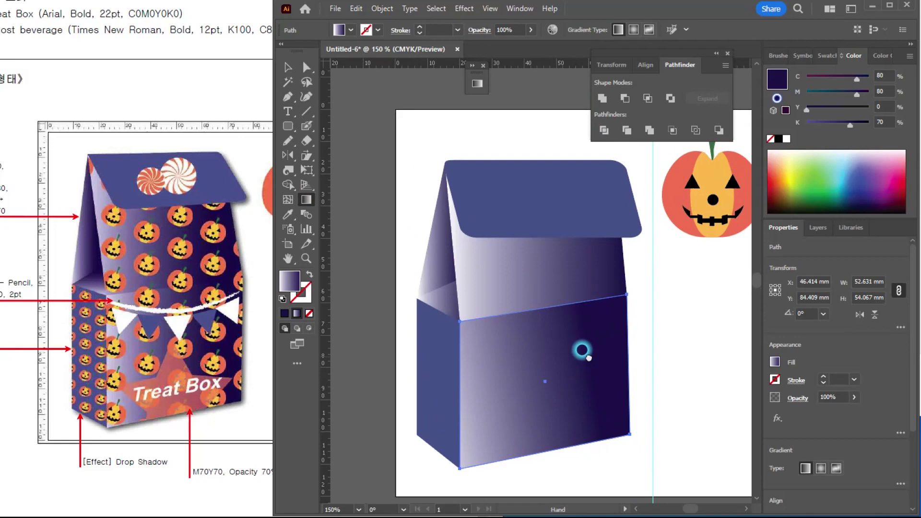
pyautogui.keyDown('ctrl'); pyautogui.click(533, 277); pyautogui.keyUp('ctrl')
pyautogui.moveTo(428, 295)
pyautogui.mouseDown()
pyautogui.moveTo(561, 269)
pyautogui.moveTo(542, 269)
pyautogui.moveTo(562, 282)
pyautogui.mouseUp()
# Redraw the upper side panel's gradient at a slight slant and run the inner fold's gradient almost vertically upward.
pyautogui.keyDown('ctrl'); pyautogui.click(428, 265); pyautogui.keyUp('ctrl')
pyautogui.moveTo(406, 273); pyautogui.dragTo(462, 265)
pyautogui.keyDown('ctrl'); pyautogui.click(444, 300); pyautogui.keyUp('ctrl')
pyautogui.moveTo(442, 338); pyautogui.dragTo(447, 275)
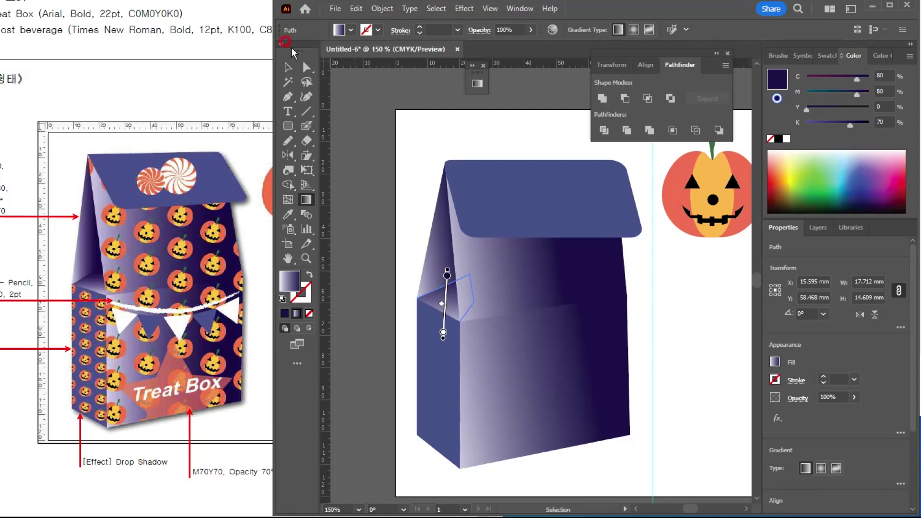
pyautogui.click(288, 67)
pyautogui.click(529, 150)
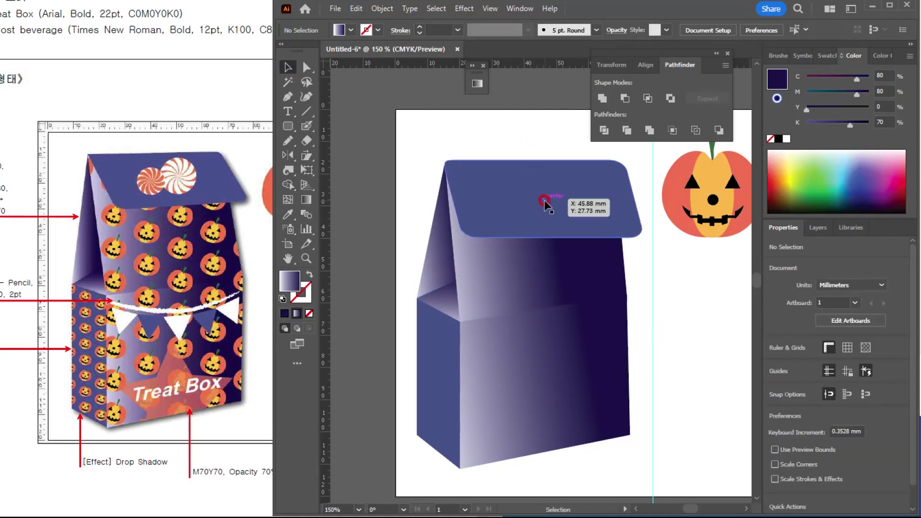
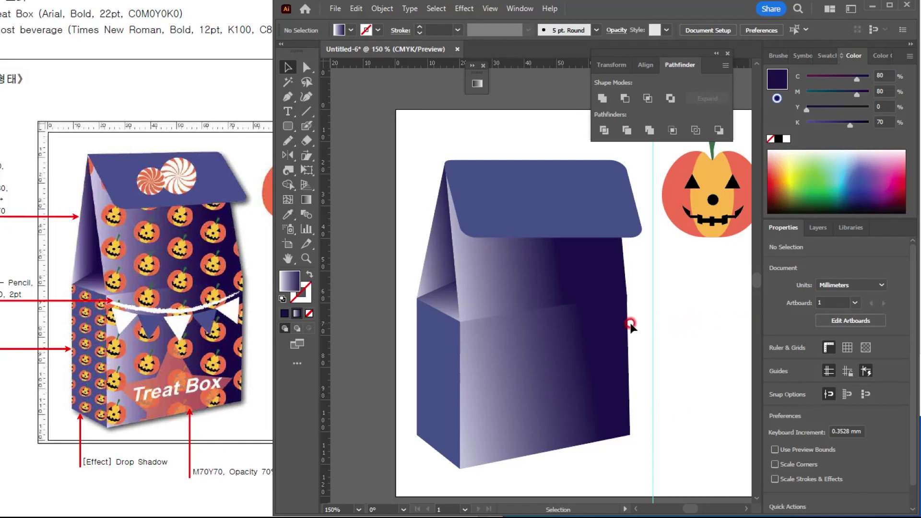
# Copy the upper and lower front panels of the treat box and paste the copies directly in front of the originals.
pyautogui.click(526, 375)
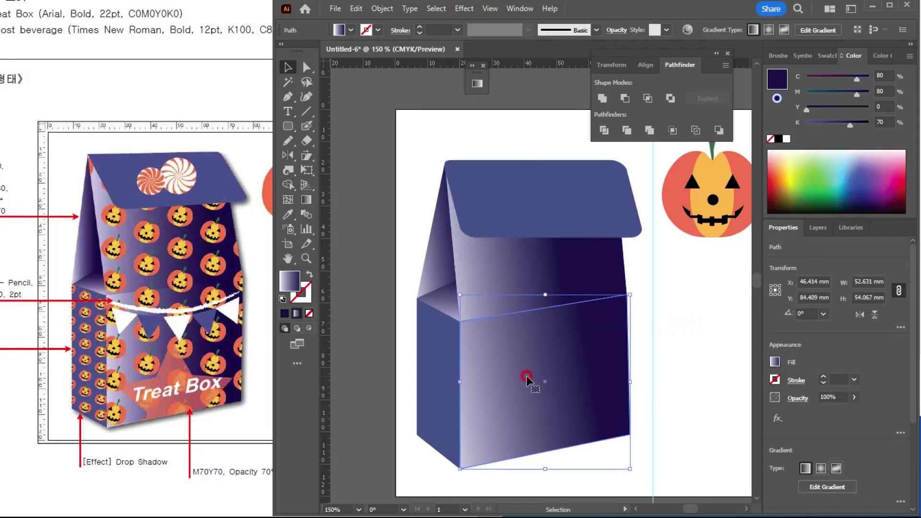
pyautogui.click(527, 267)
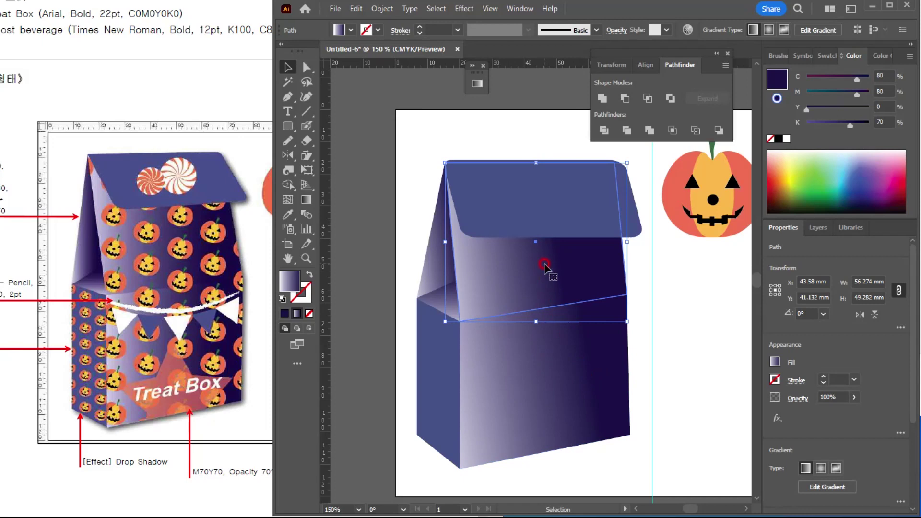
pyautogui.keyDown('shift'); pyautogui.click(541, 379); pyautogui.keyUp('shift')
pyautogui.hotkey('ctrl', 'c')
pyautogui.hotkey('ctrl', 'f')
pyautogui.hotkey('ctrl', 'f')
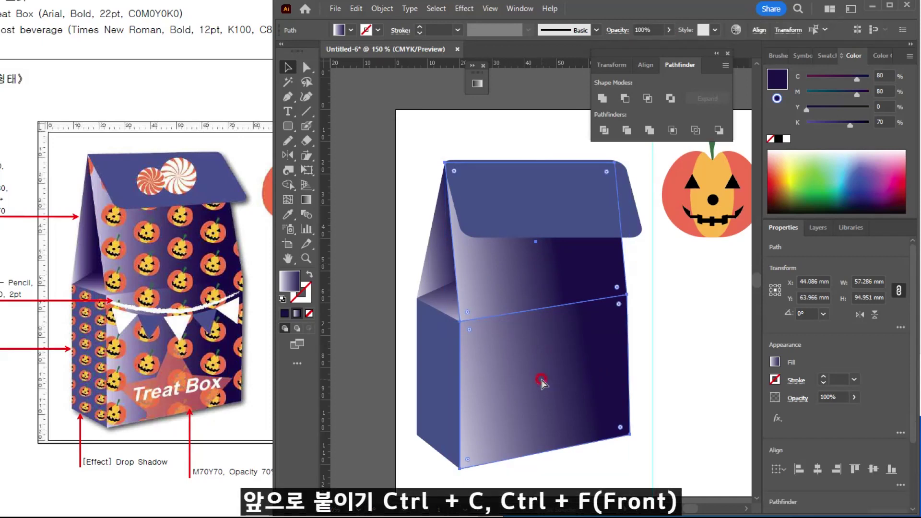
# Create a pattern swatch from the grouped pumpkin artwork beside the treat box.
pyautogui.click(727, 189)
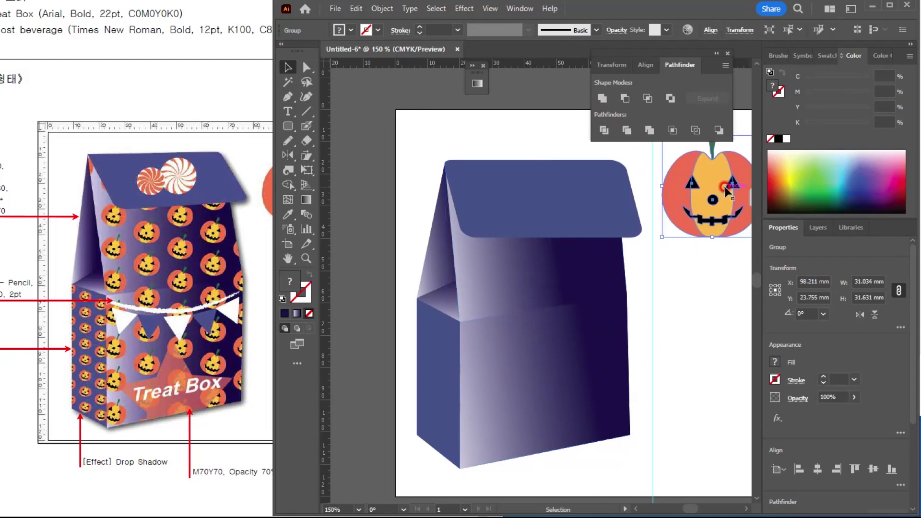
pyautogui.click(727, 53)
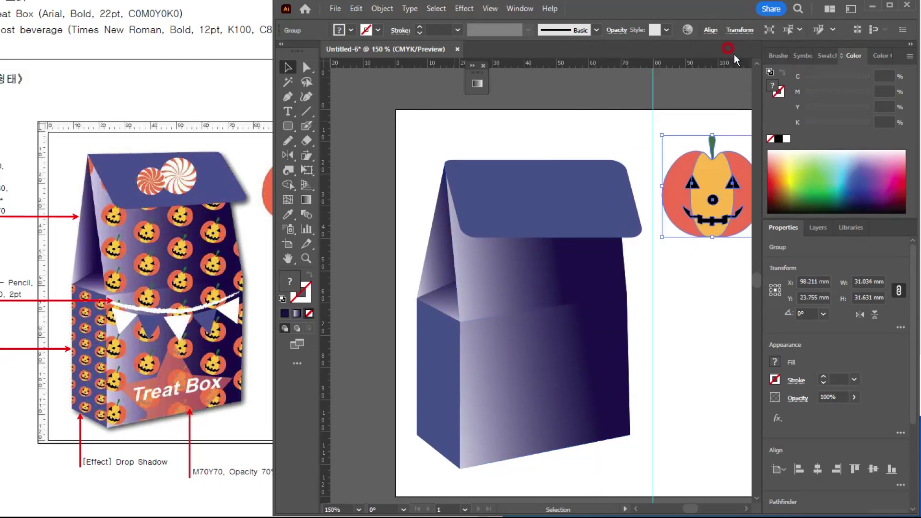
pyautogui.click(826, 54)
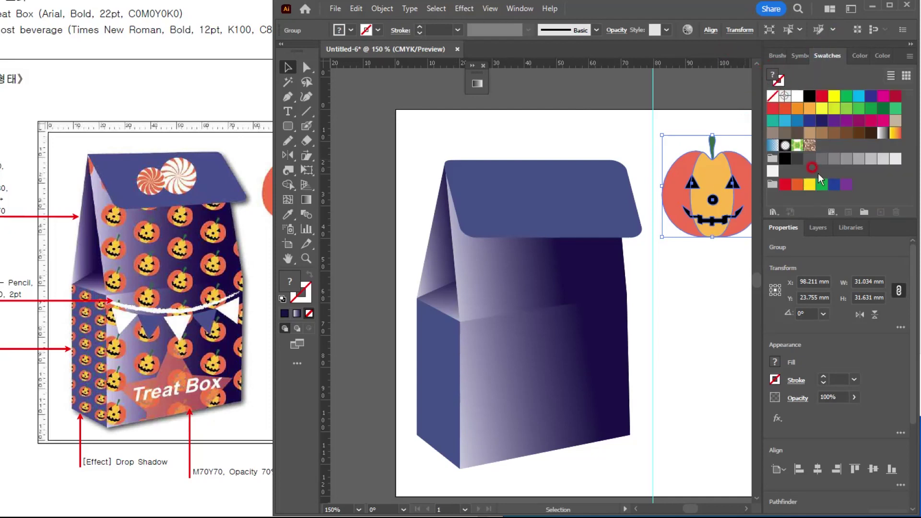
pyautogui.moveTo(735, 174); pyautogui.dragTo(850, 105)
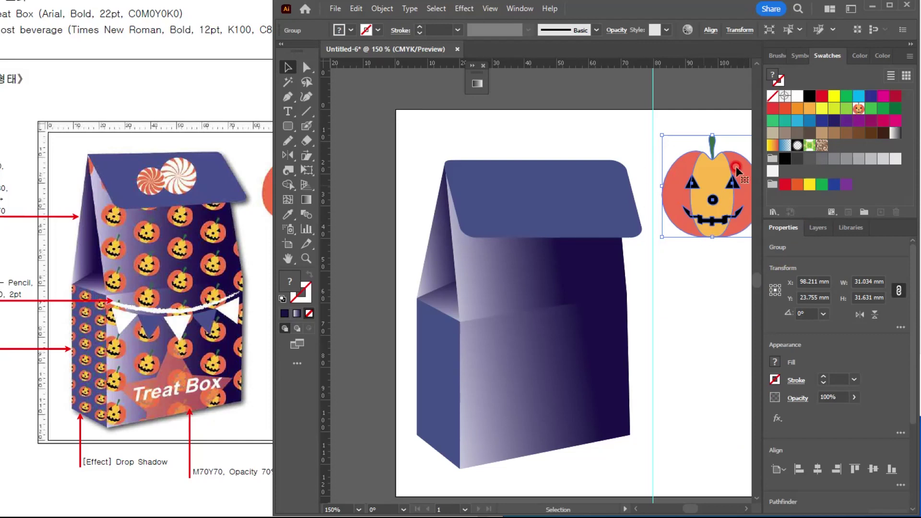
# Fill the pasted copies of both front panels with the new pumpkin pattern.
pyautogui.click(505, 266)
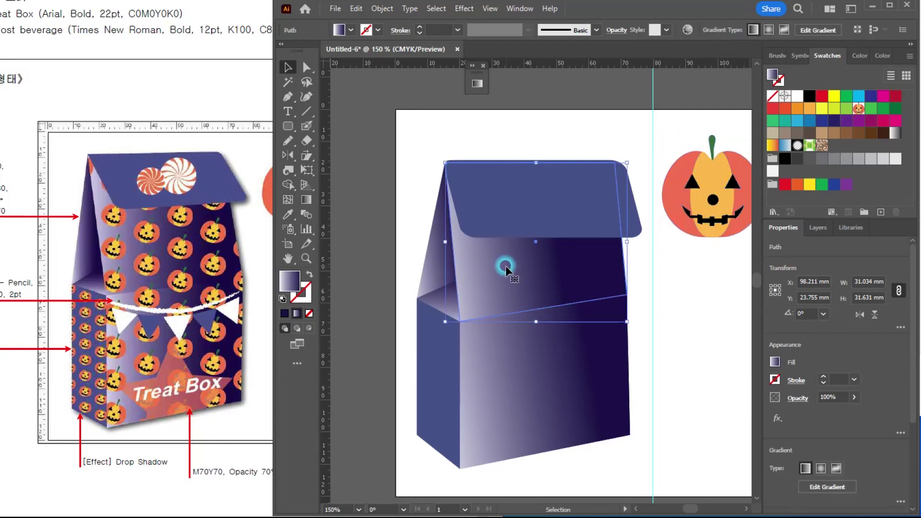
pyautogui.keyDown('shift'); pyautogui.click(522, 373); pyautogui.keyUp('shift')
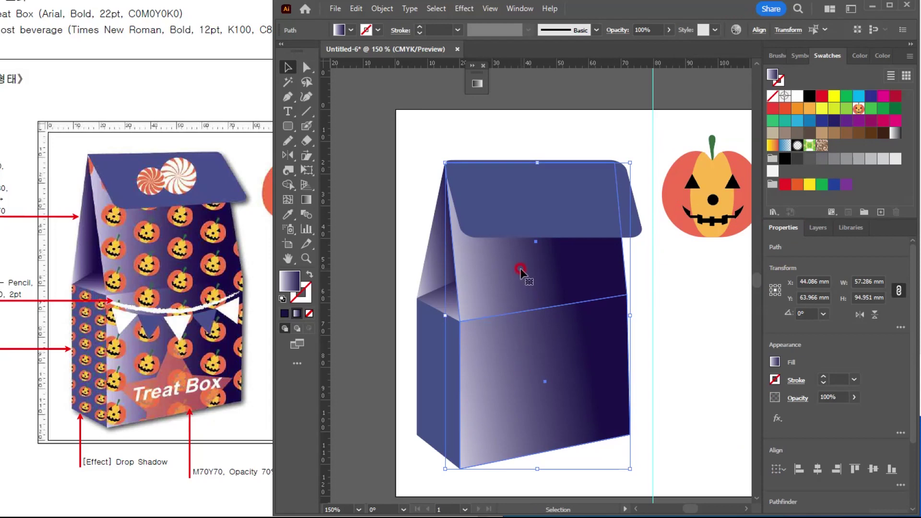
pyautogui.click(859, 109)
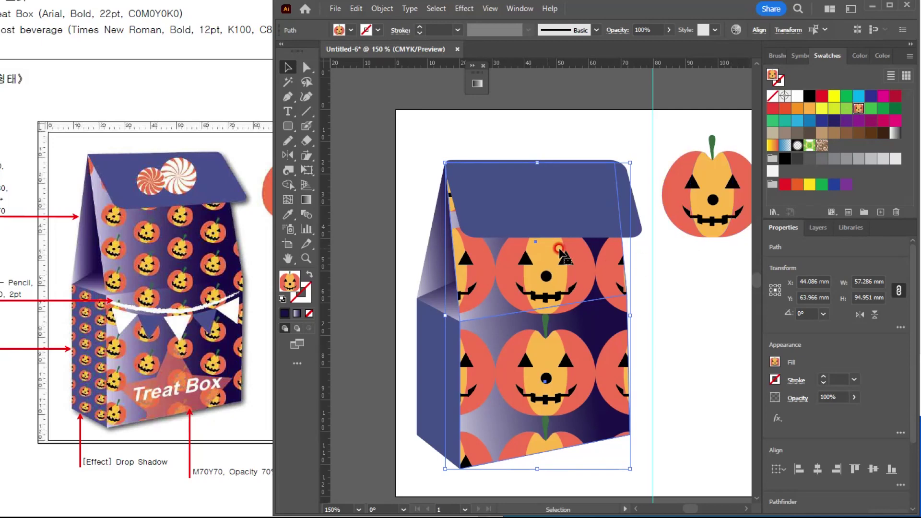
# Open the pumpkin pattern for editing, shrink the pumpkin in its tile to about 26 mm wide and tilt it about 9° clockwise.
pyautogui.doubleClick(858, 108)
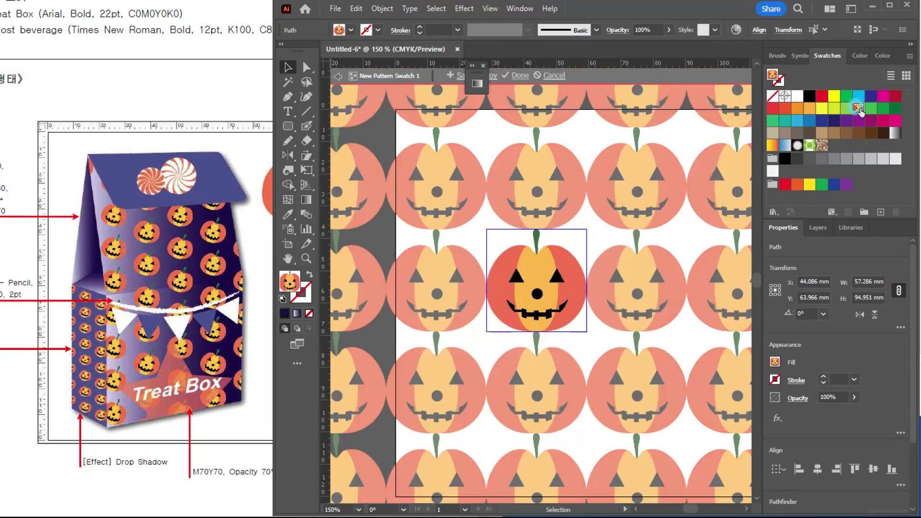
pyautogui.click(552, 273)
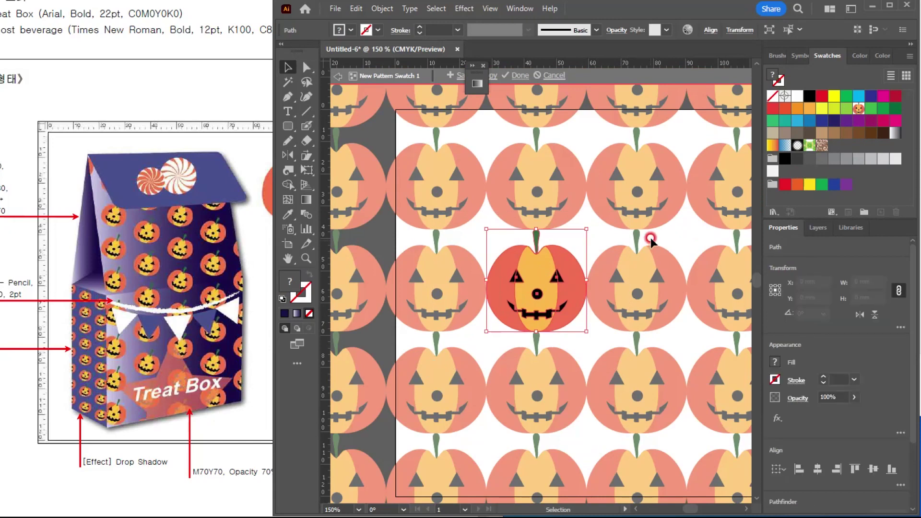
pyautogui.moveTo(584, 225); pyautogui.dragTo(576, 229)
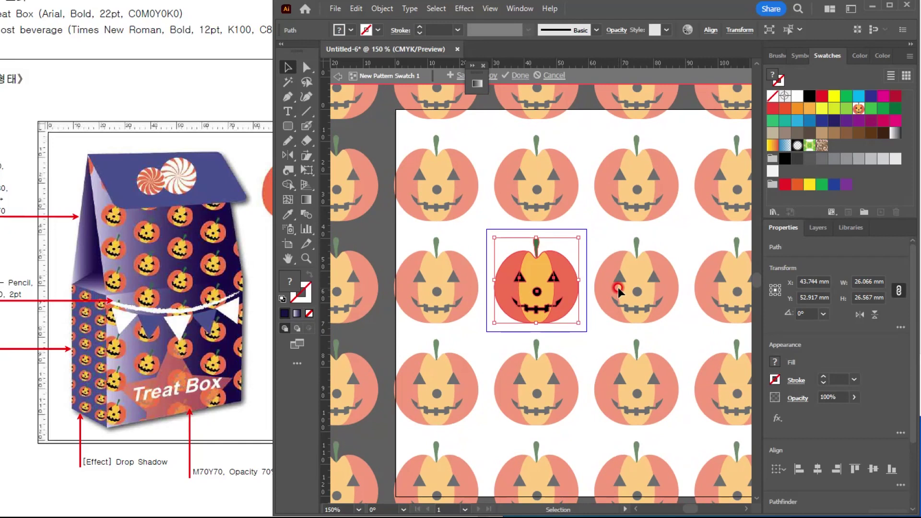
pyautogui.moveTo(580, 230); pyautogui.dragTo(588, 235)
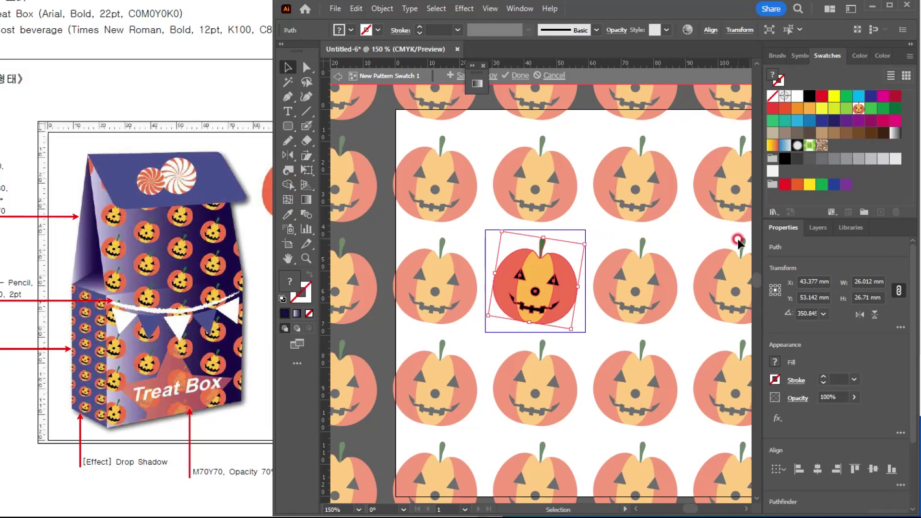
# Try the Brick by Row tile type for the pumpkin pattern, and settle on Brick by Column.
pyautogui.moveTo(523, 195); pyautogui.dragTo(617, 188)
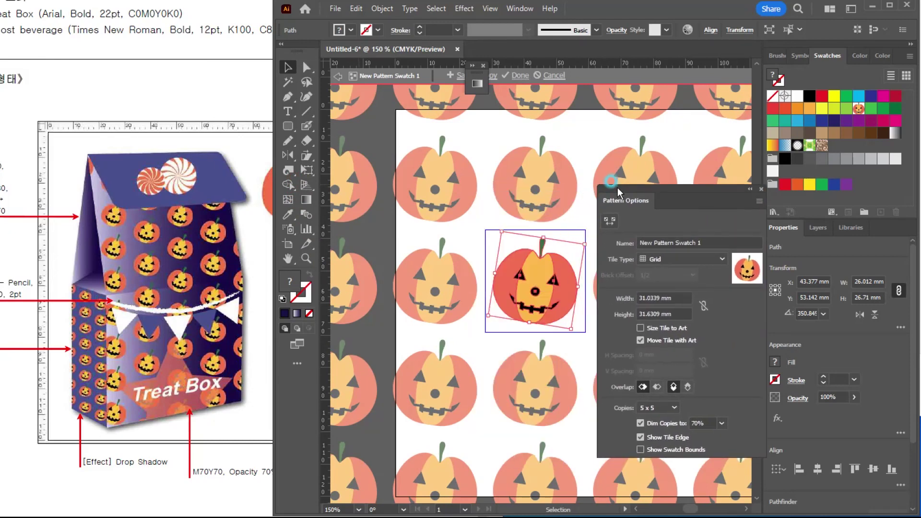
pyautogui.click(681, 242)
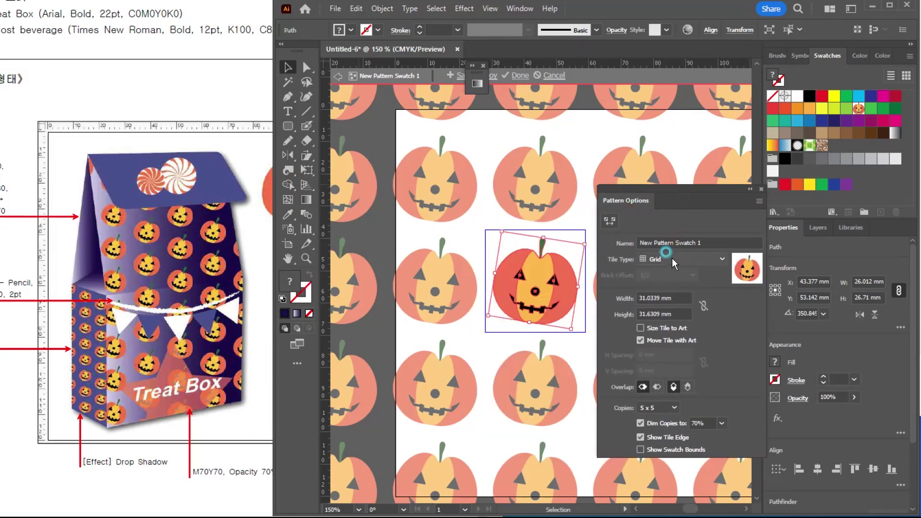
pyautogui.click(672, 258)
pyautogui.click(667, 286)
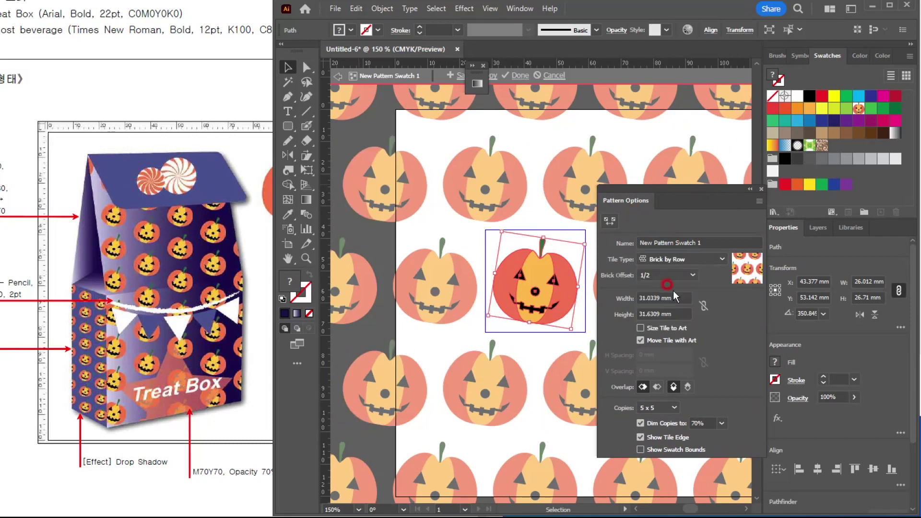
pyautogui.click(665, 260)
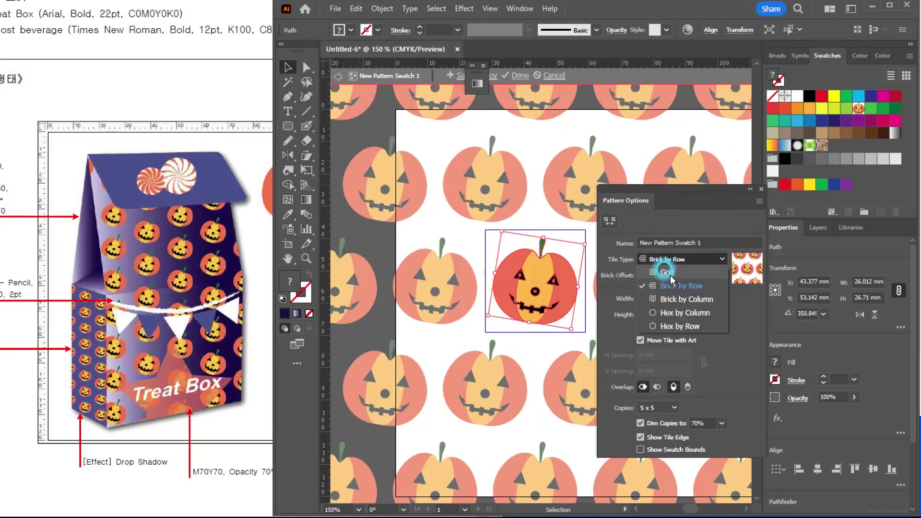
pyautogui.click(676, 293)
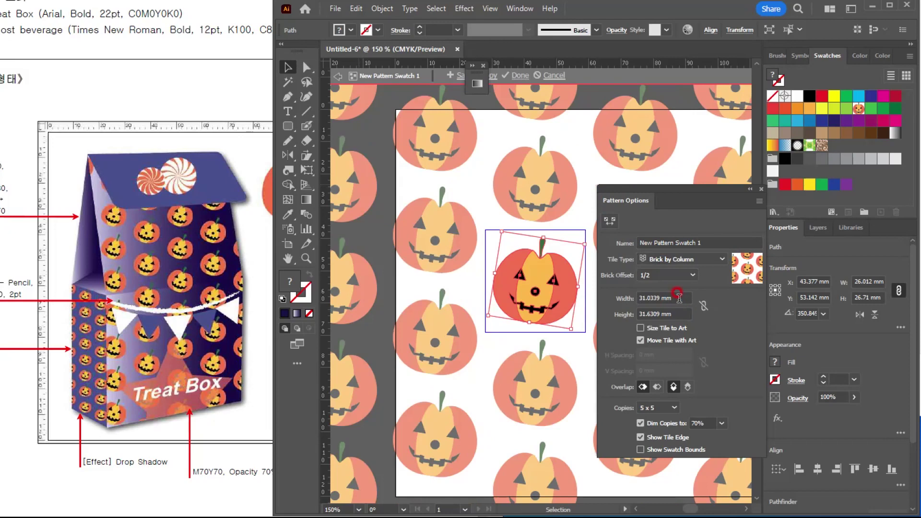
# Tilt the pumpkin slightly further clockwise to about 14° in its tile and finish editing the pattern.
pyautogui.moveTo(669, 190); pyautogui.dragTo(519, 379)
pyautogui.moveTo(585, 234); pyautogui.dragTo(589, 240)
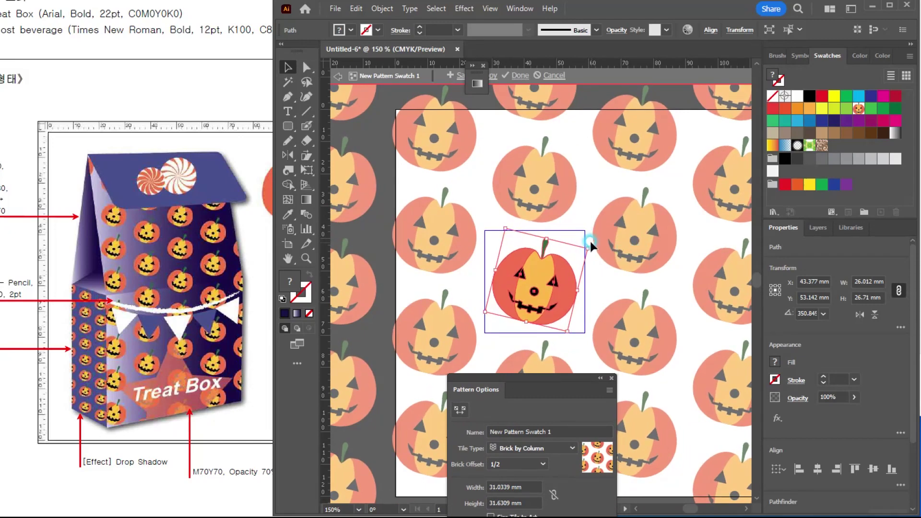
pyautogui.click(611, 379)
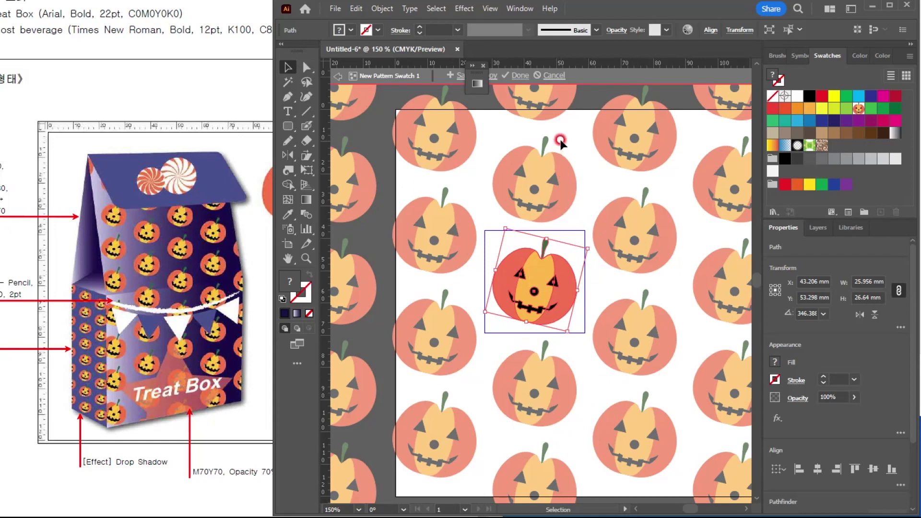
pyautogui.click(520, 76)
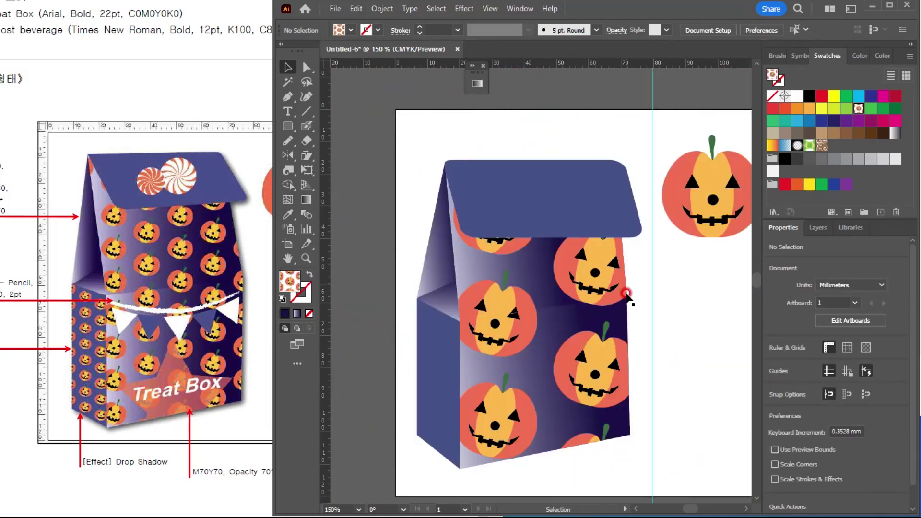
# Start scaling both patterned front panels uniformly at 50% with preview, transforming only the patterns and not the objects.
pyautogui.click(554, 337)
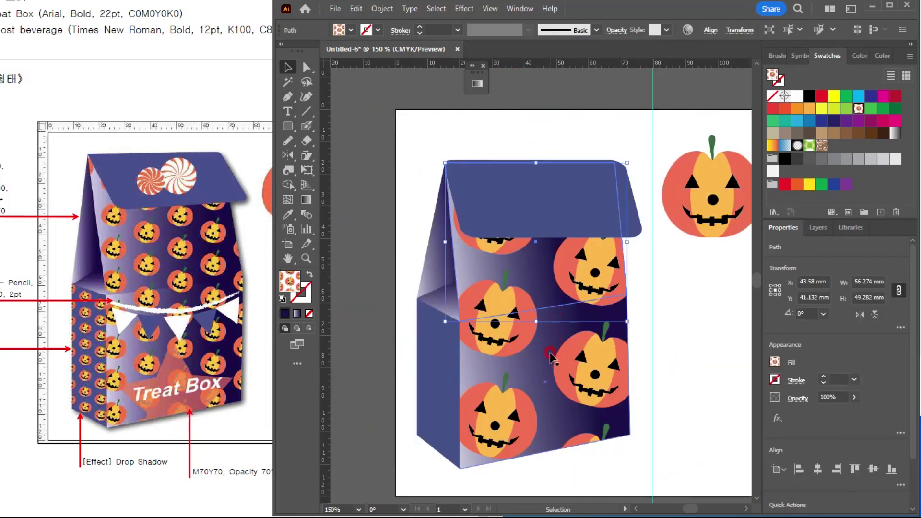
pyautogui.keyDown('shift'); pyautogui.click(527, 337); pyautogui.keyUp('shift')
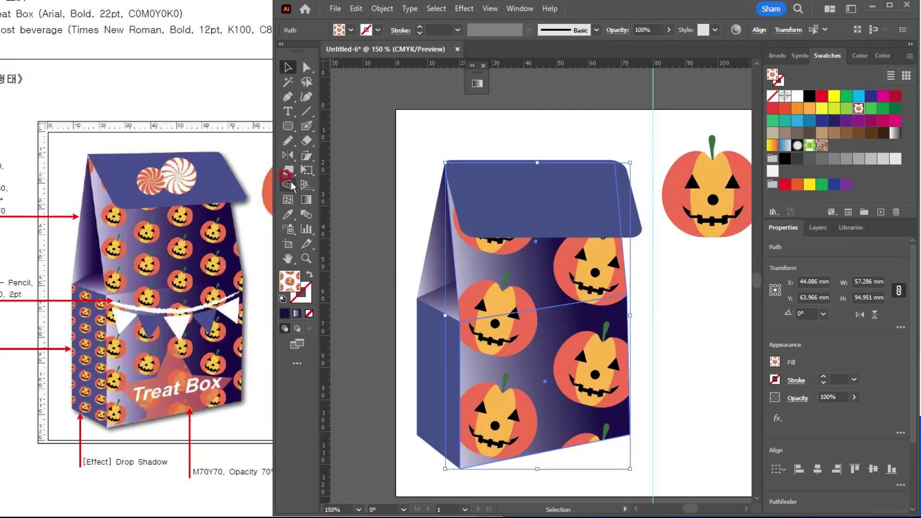
pyautogui.click(309, 156)
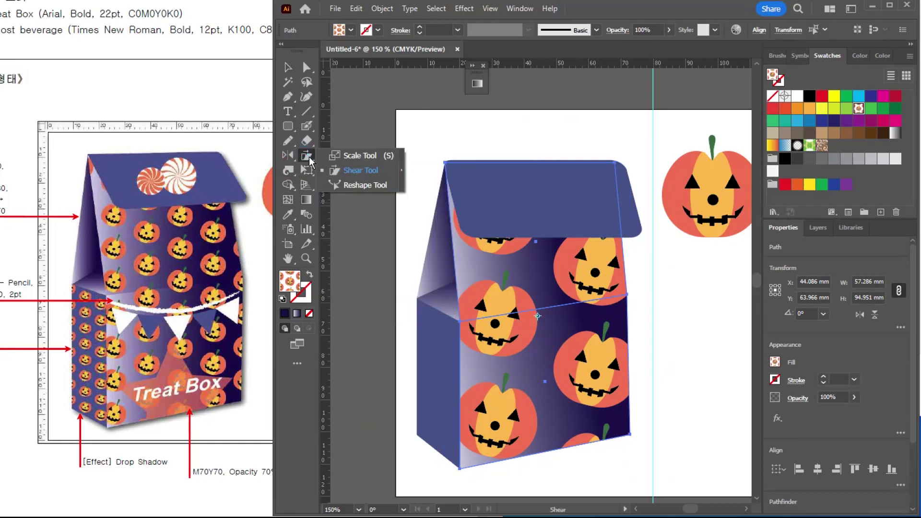
pyautogui.click(345, 156)
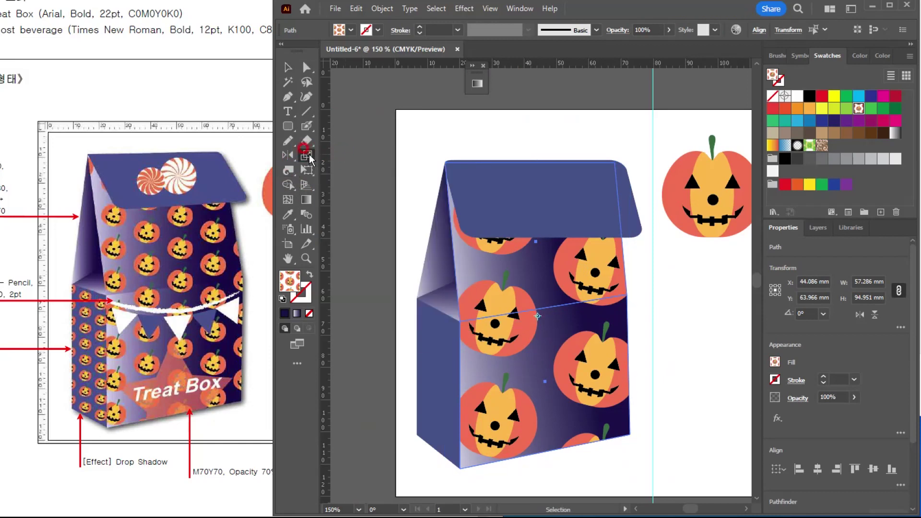
pyautogui.doubleClick(309, 156)
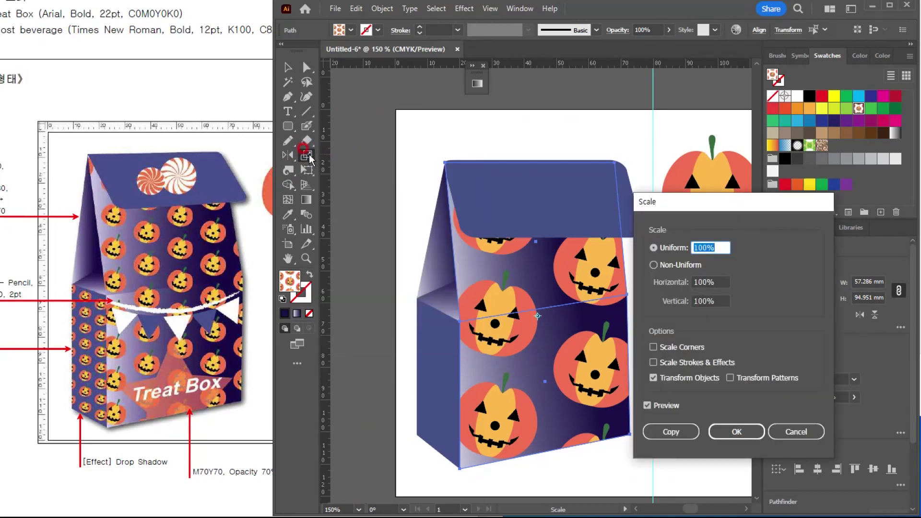
pyautogui.click(694, 247)
pyautogui.write('50')
pyautogui.click(660, 403)
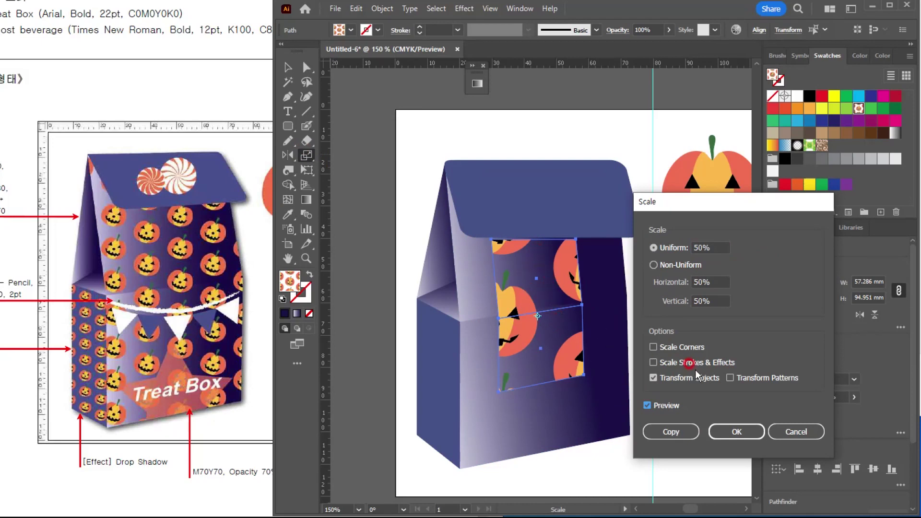
pyautogui.click(676, 378)
pyautogui.click(769, 378)
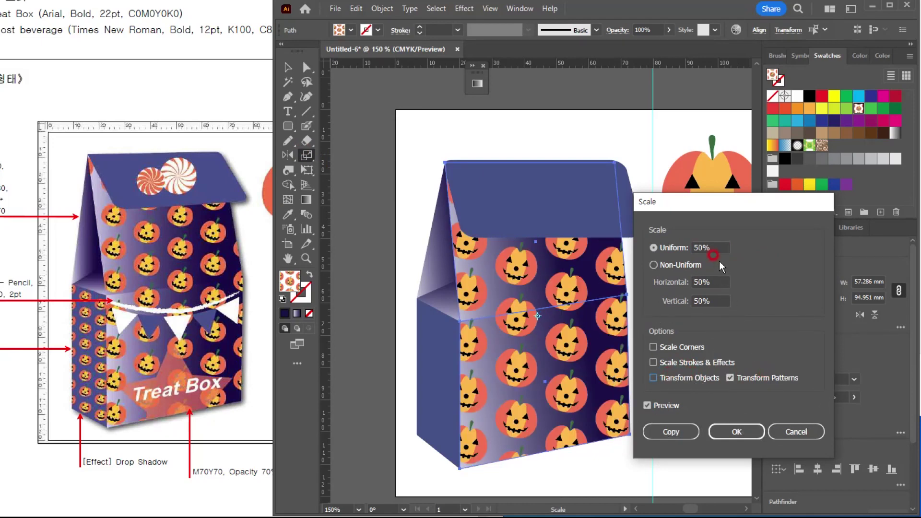
# Set the uniform pattern scale to 30%, refresh the preview and apply it to both front panels.
pyautogui.click(680, 247)
pyautogui.write('30')
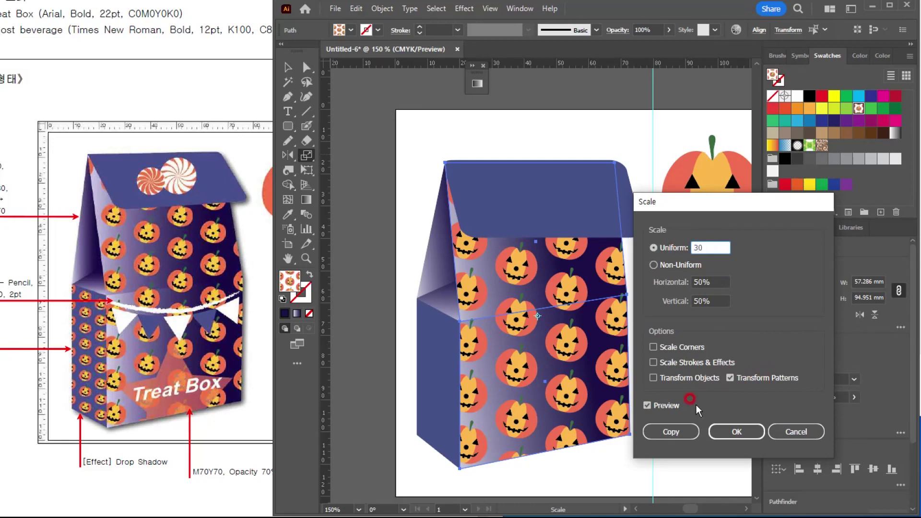
pyautogui.click(647, 404)
pyautogui.click(647, 404)
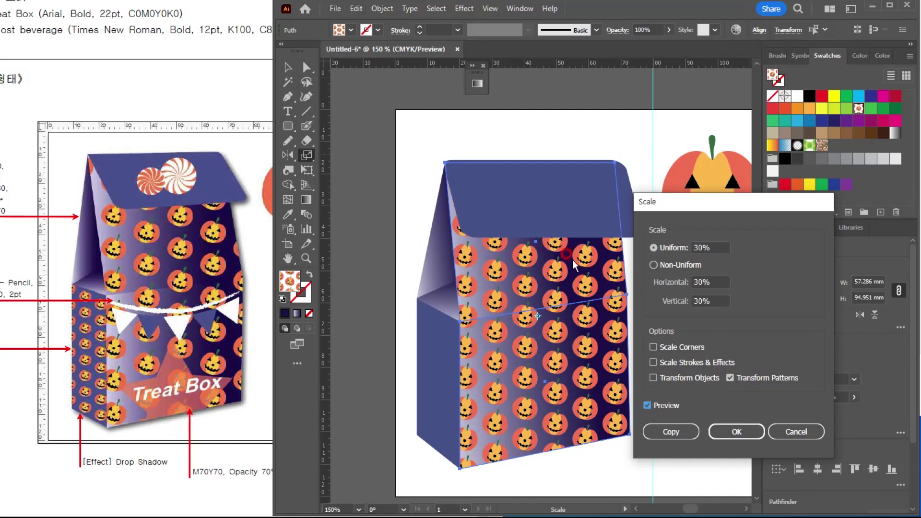
pyautogui.click(741, 431)
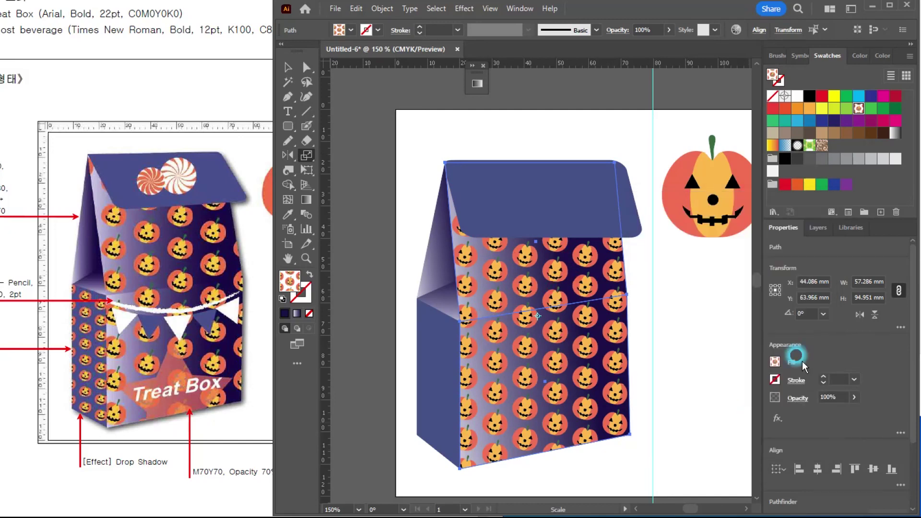
# Reopen the pumpkin pattern, reduce the pumpkin to about 22 mm wide within its tile and finish editing.
pyautogui.doubleClick(857, 108)
pyautogui.click(288, 67)
pyautogui.click(472, 208)
pyautogui.moveTo(618, 348); pyautogui.dragTo(618, 348)
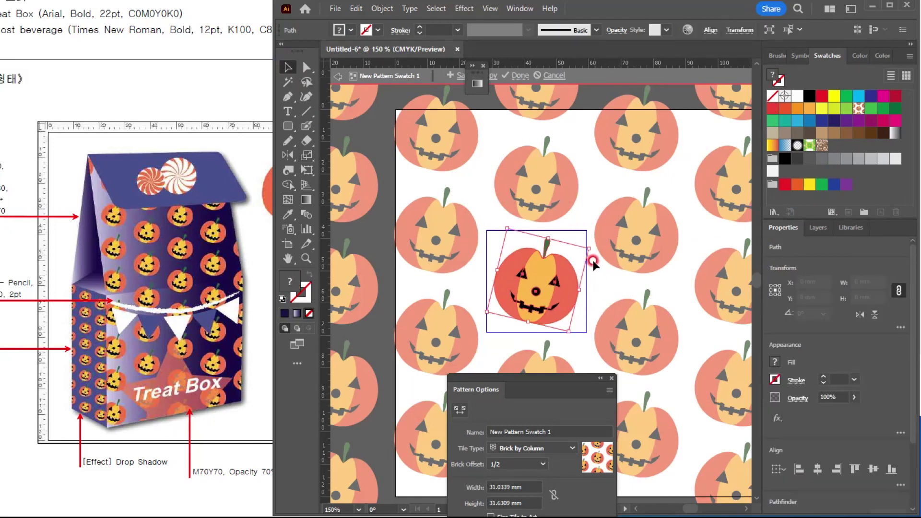
pyautogui.moveTo(590, 248); pyautogui.dragTo(579, 251)
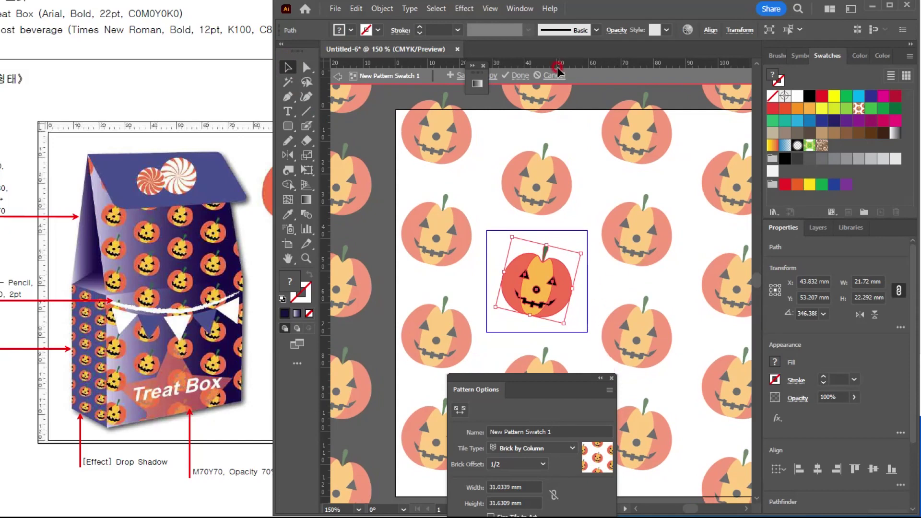
pyautogui.click(521, 81)
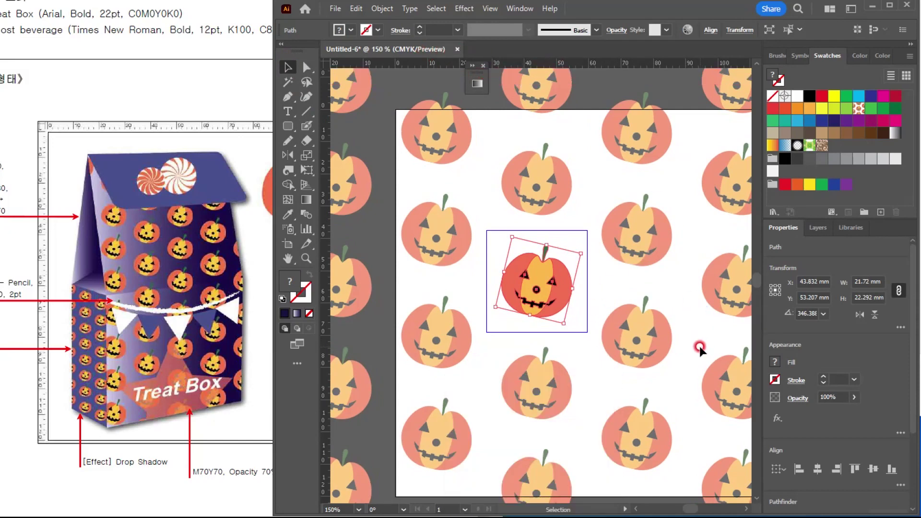
# Scale the pumpkin pattern on both front panels uniformly to 40%, transforming only the patterns and not the objects.
pyautogui.click(587, 372)
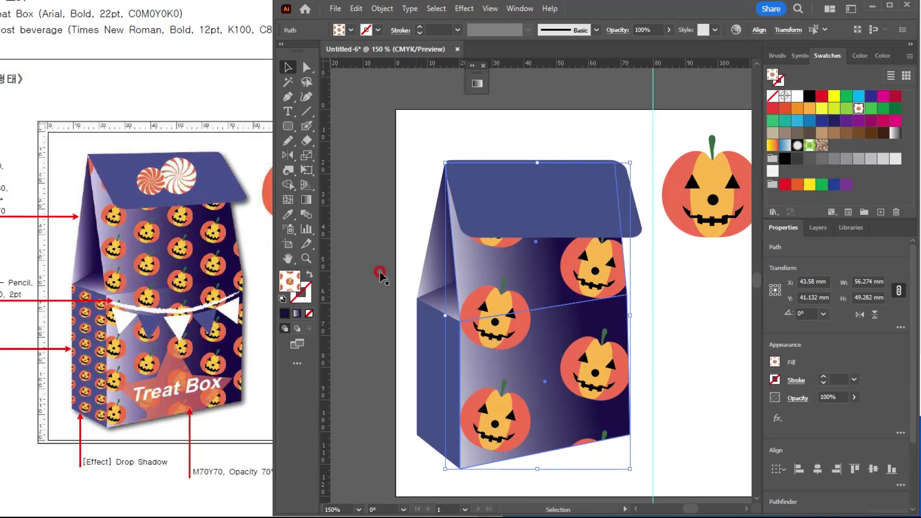
pyautogui.click(305, 154)
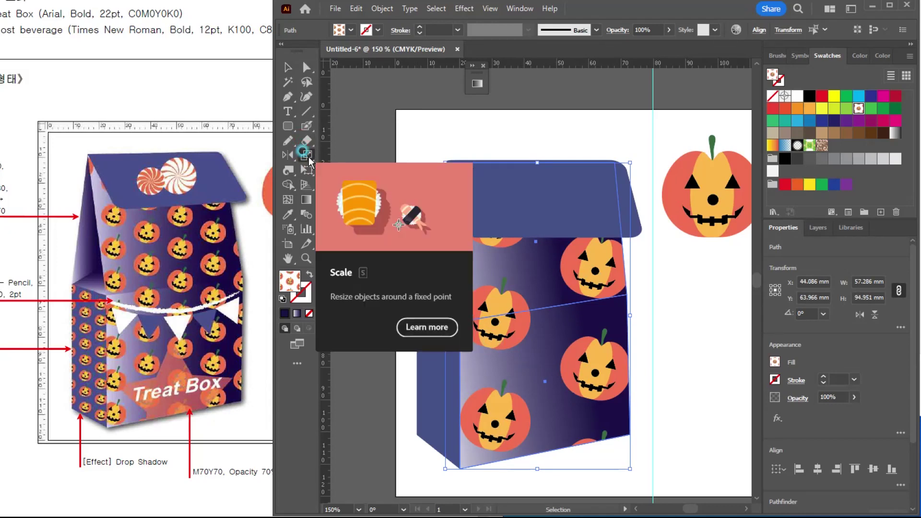
pyautogui.doubleClick(305, 153)
pyautogui.click(668, 295)
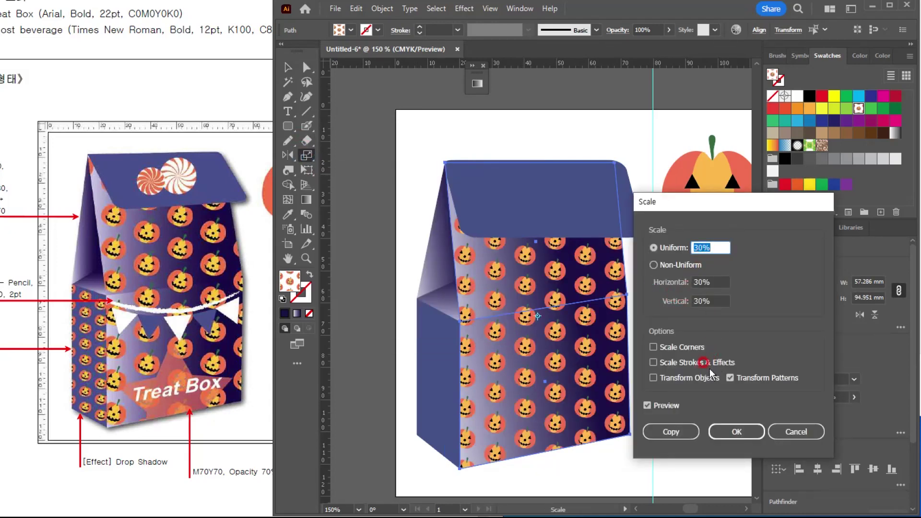
pyautogui.click(652, 401)
pyautogui.click(650, 401)
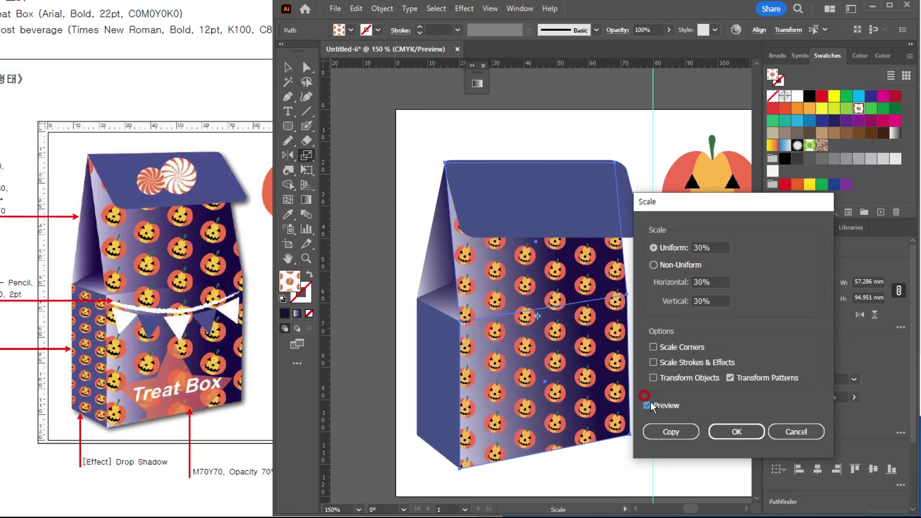
pyautogui.doubleClick(701, 248)
pyautogui.write('40')
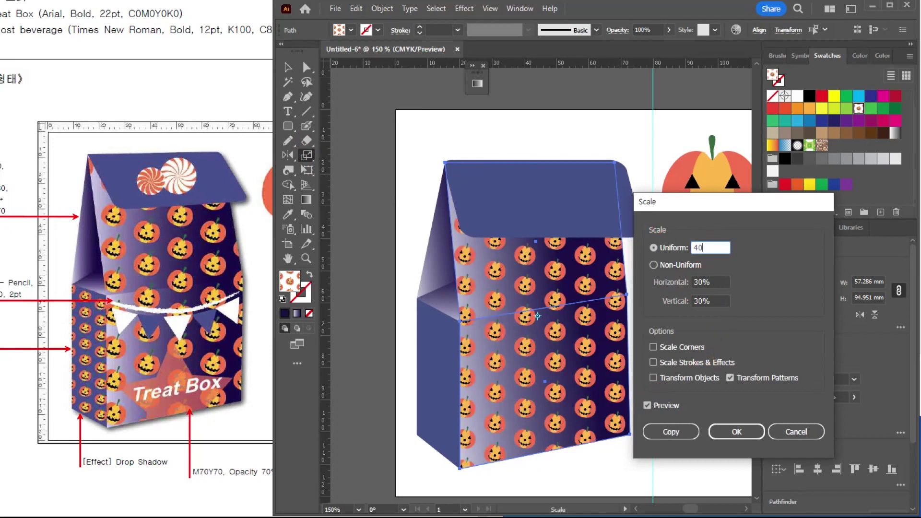
pyautogui.click(672, 403)
pyautogui.click(669, 404)
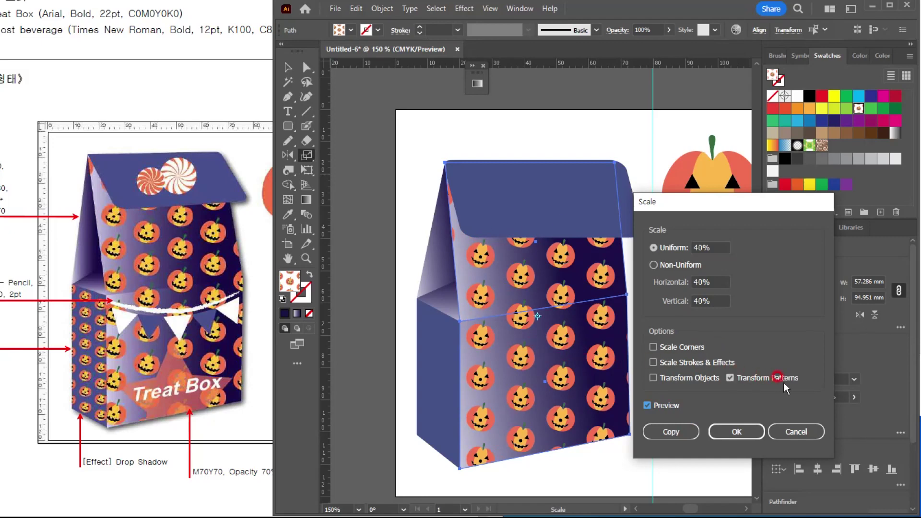
pyautogui.click(752, 429)
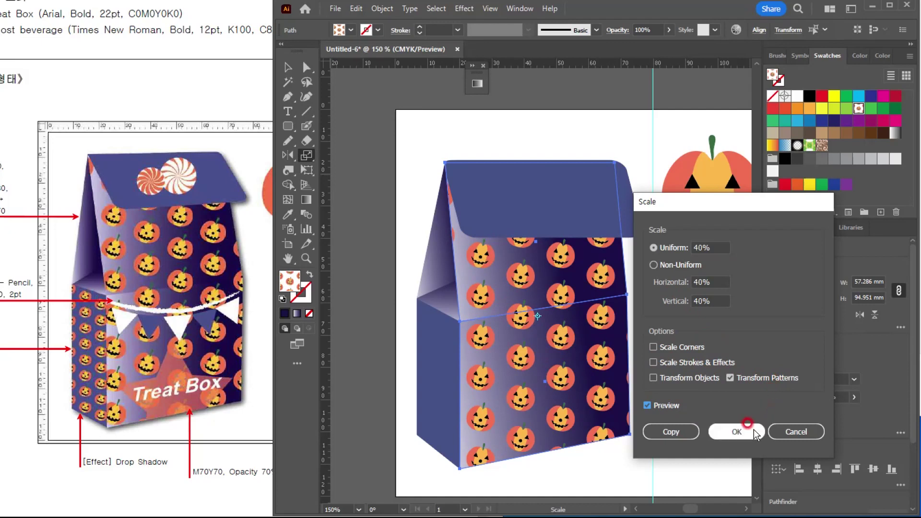
pyautogui.click(420, 277)
pyautogui.press('v')
pyautogui.click(460, 350)
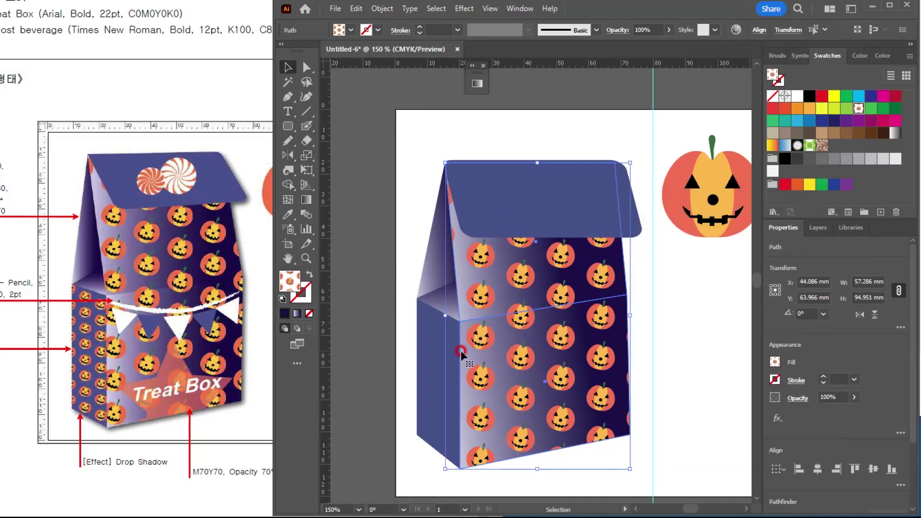
pyautogui.click(433, 352)
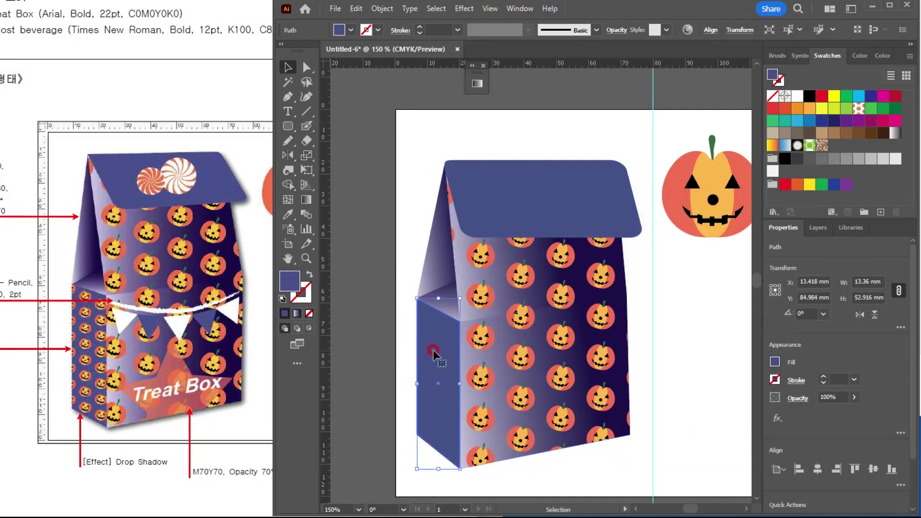
pyautogui.press('a')
pyautogui.click(432, 404)
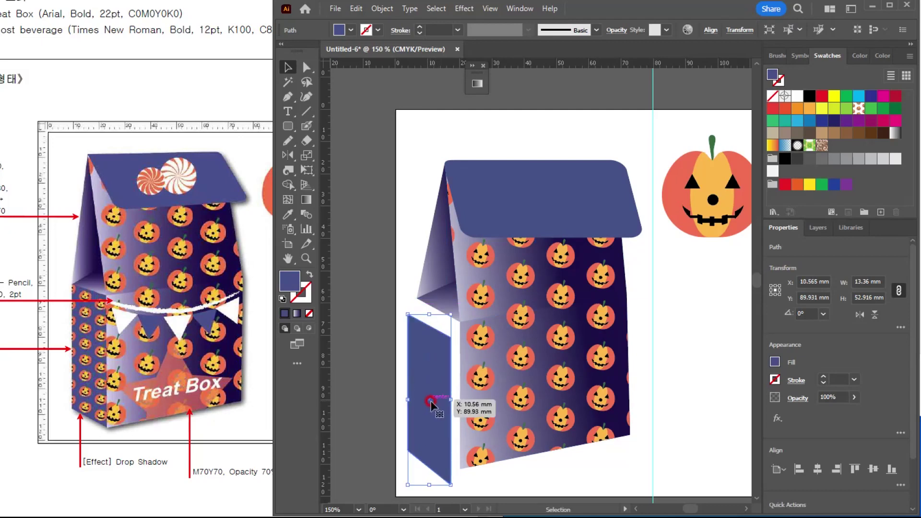
pyautogui.click(859, 109)
pyautogui.press('v')
pyautogui.click(447, 315)
pyautogui.hotkey('ctrl', 'z')
# Copy the box's lower side panel, paste it in front and fill the copy with the pumpkin pattern.
pyautogui.hotkey('ctrl', 'c')
pyautogui.hotkey('ctrl', 'f')
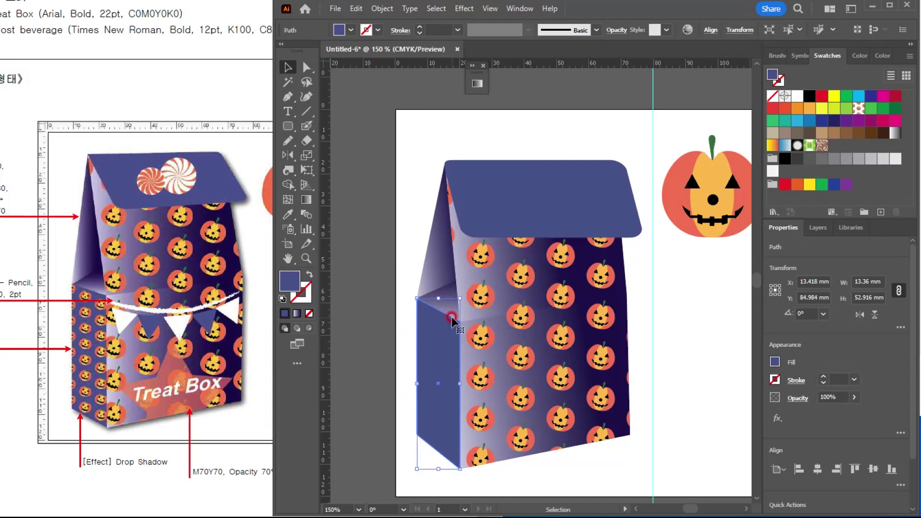
pyautogui.click(858, 108)
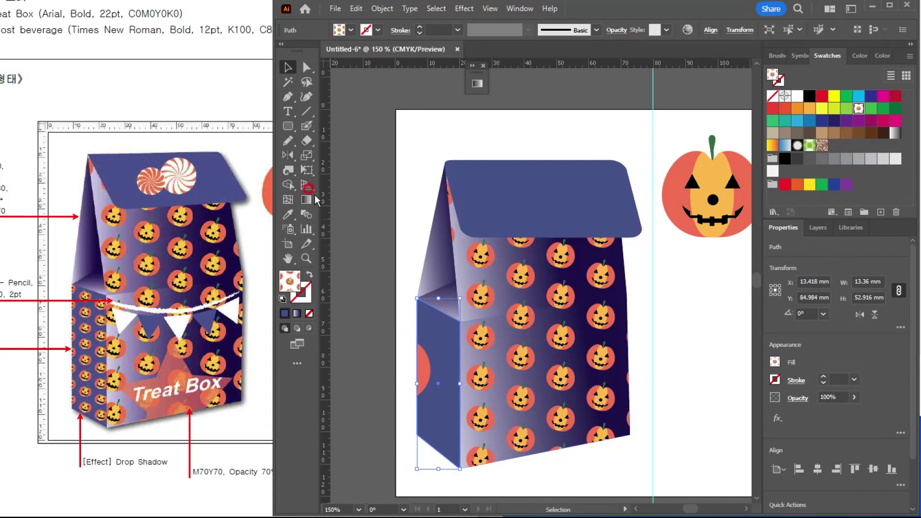
# Scale the side panel's pumpkin pattern uniformly to 20%, transforming only the pattern, and deselect the panel.
pyautogui.doubleClick(307, 156)
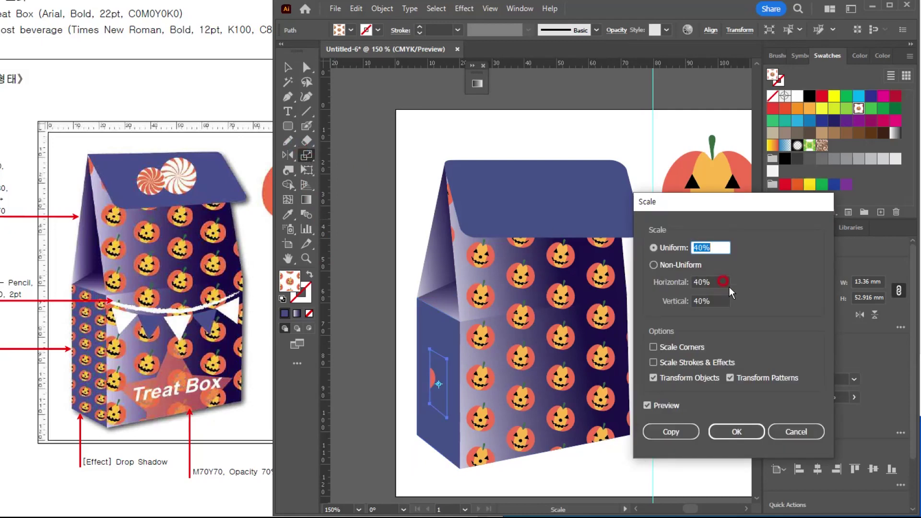
pyautogui.write('20')
pyautogui.click(648, 405)
pyautogui.click(650, 406)
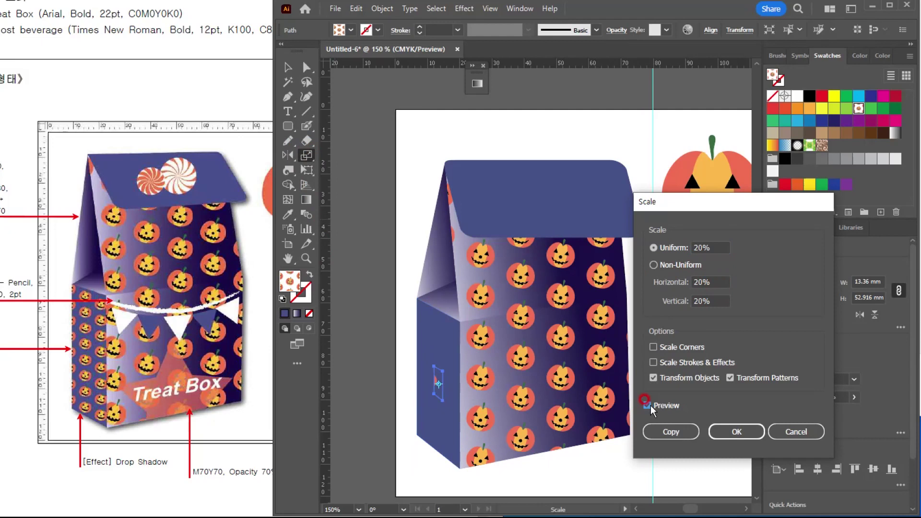
pyautogui.click(653, 377)
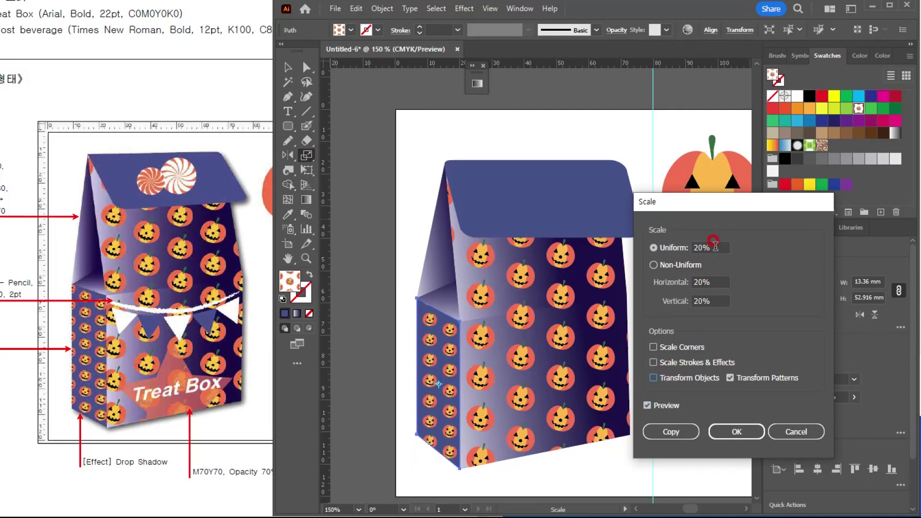
pyautogui.click(751, 431)
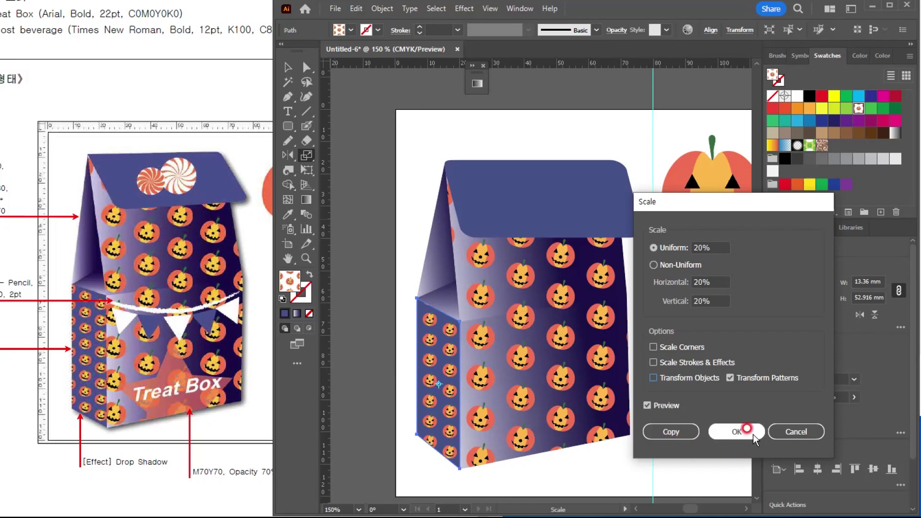
pyautogui.click(288, 67)
pyautogui.click(425, 168)
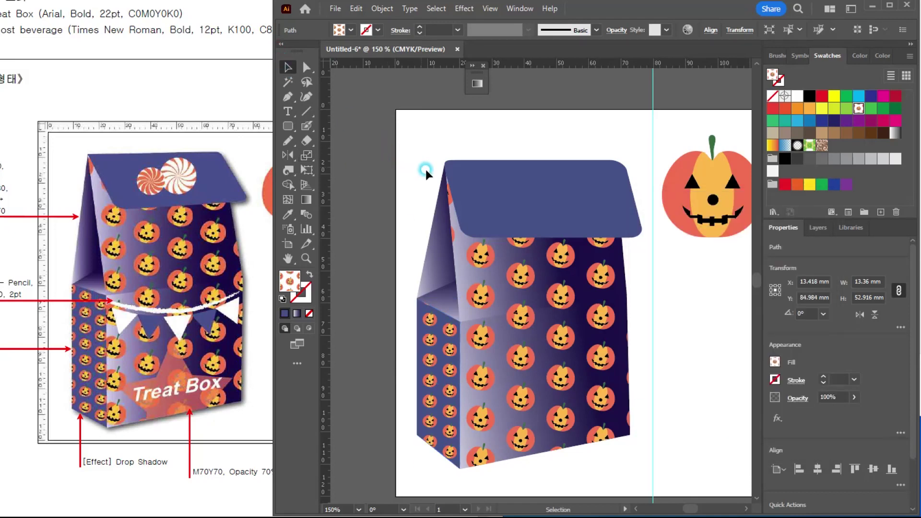
pyautogui.click(672, 375)
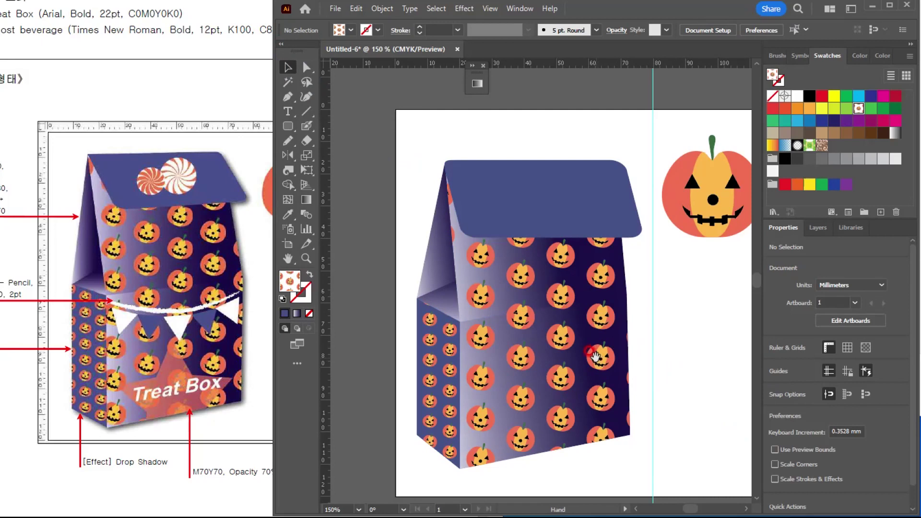
# Shorten the box's blue flap from its lower edge to about 20.4 mm high.
pyautogui.moveTo(595, 358); pyautogui.dragTo(591, 352)
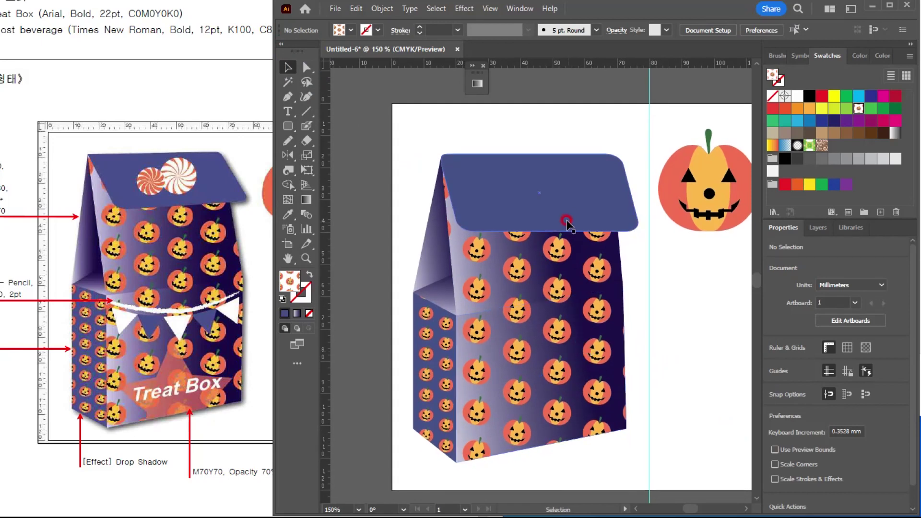
pyautogui.click(540, 219)
pyautogui.moveTo(540, 230); pyautogui.dragTo(536, 215)
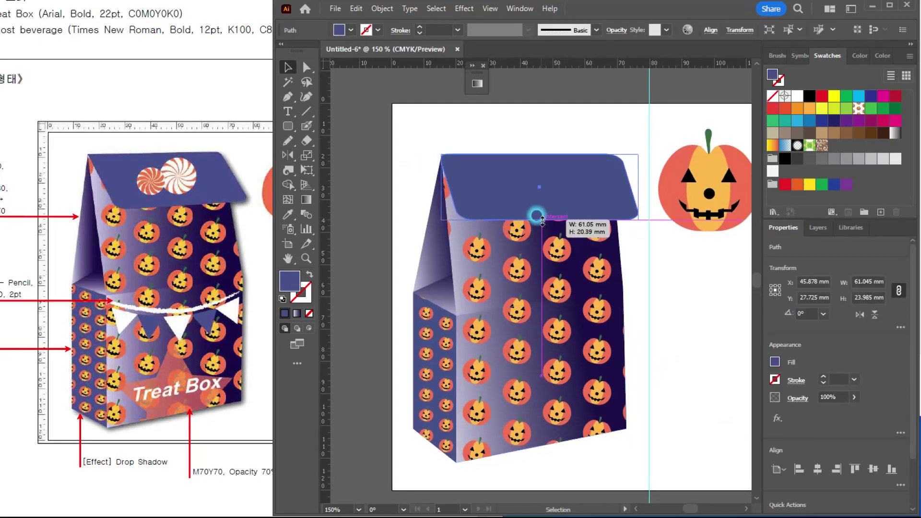
pyautogui.click(643, 295)
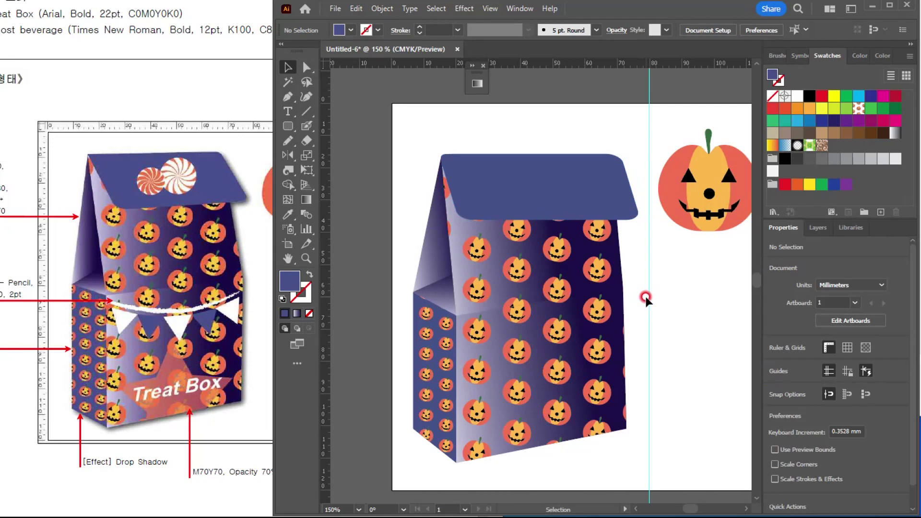
# Select the whole treat box, stretch it upward to about 95.7 mm high and deselect it.
pyautogui.scroll(2, 543, 151)
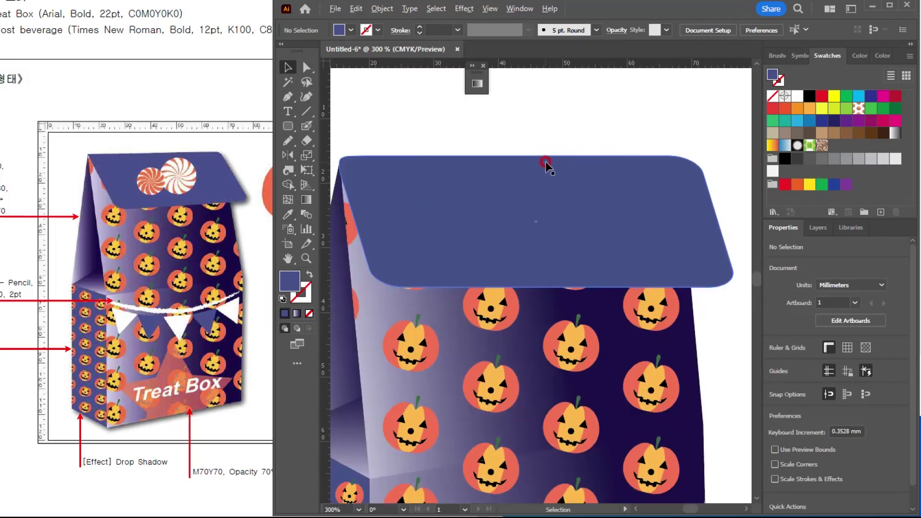
pyautogui.scroll(-1, 545, 209)
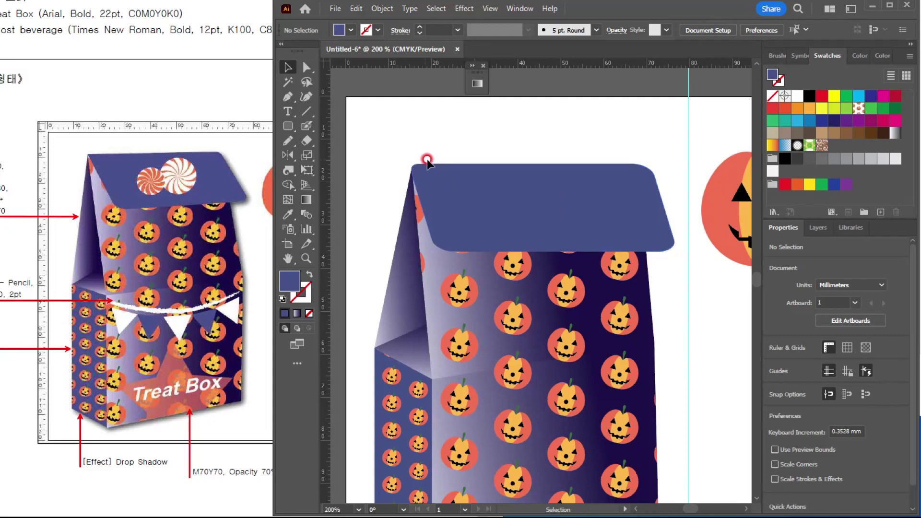
pyautogui.scroll(-1, 427, 160)
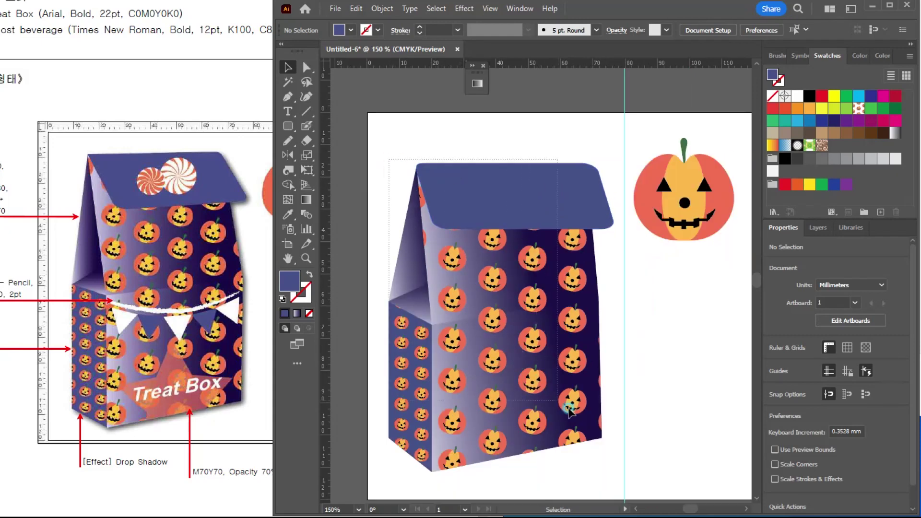
pyautogui.click(556, 376)
pyautogui.moveTo(500, 163); pyautogui.dragTo(499, 142)
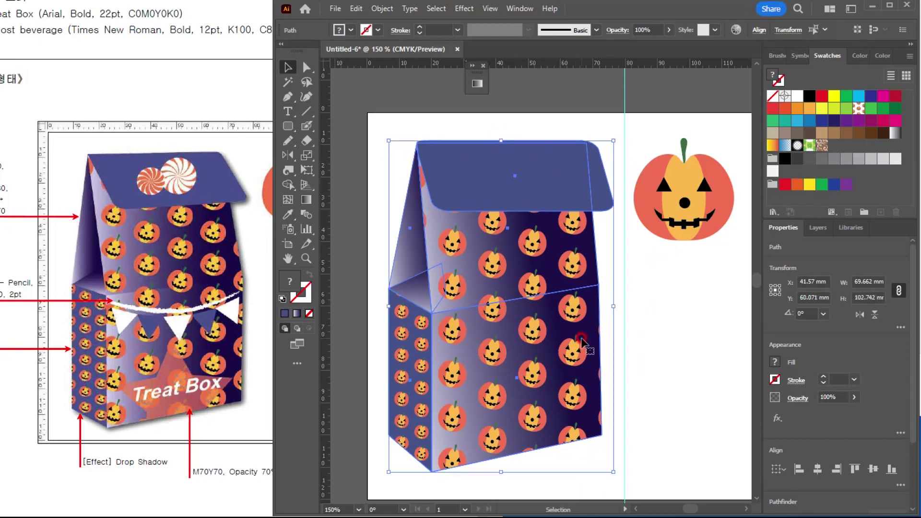
pyautogui.hotkey('ctrl', 'z')
pyautogui.moveTo(499, 163); pyautogui.dragTo(500, 151)
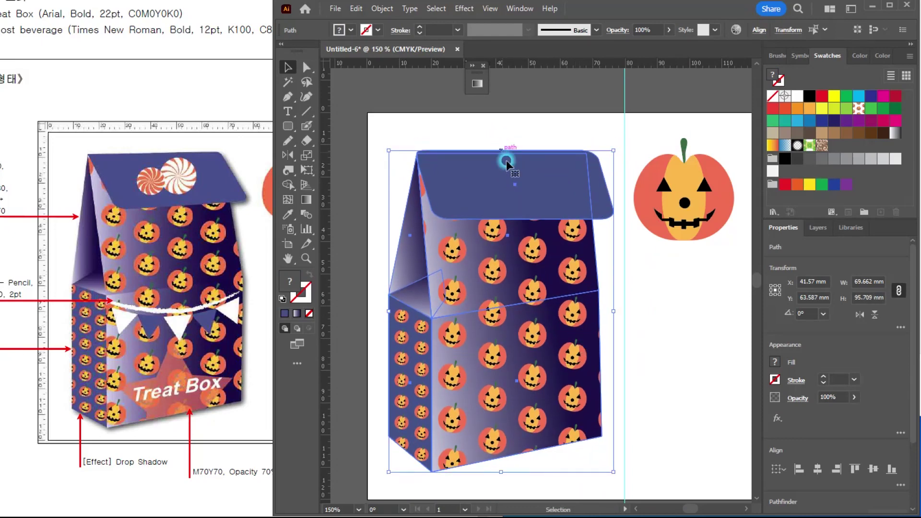
pyautogui.moveTo(531, 288); pyautogui.dragTo(441, 244)
pyautogui.moveTo(606, 313); pyautogui.dragTo(540, 315)
pyautogui.click(625, 304)
pyautogui.scroll(1, 623, 296)
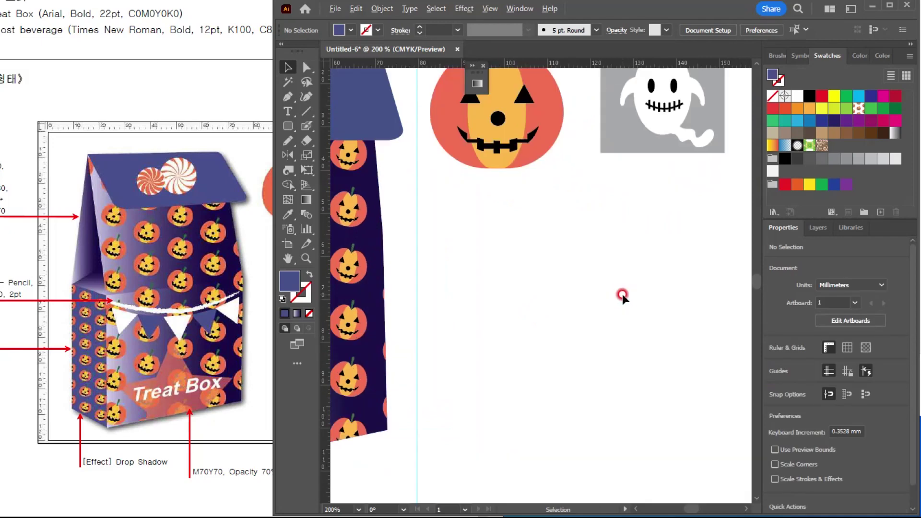
pyautogui.moveTo(622, 295); pyautogui.dragTo(614, 249)
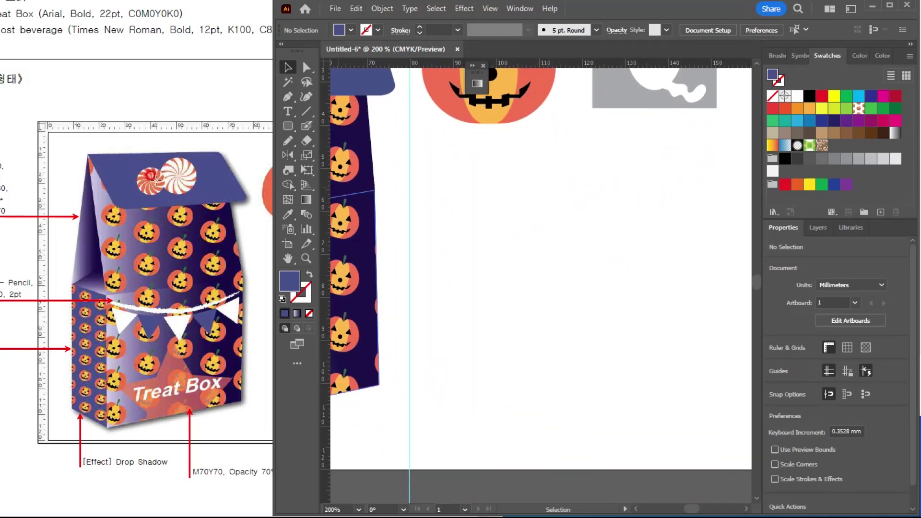
# Create a three-sided polygon with a 5 mm radius in the empty area below the pumpkin.
pyautogui.click(288, 127)
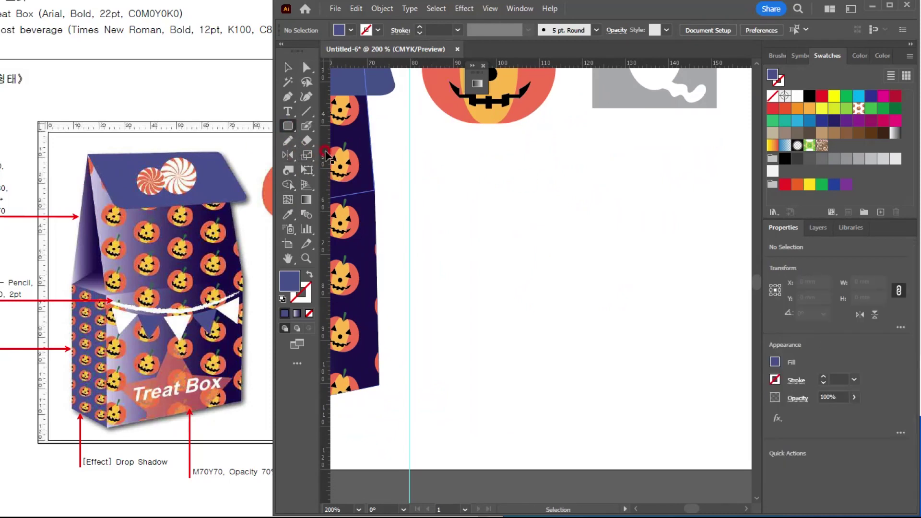
pyautogui.moveTo(284, 131); pyautogui.dragTo(336, 171)
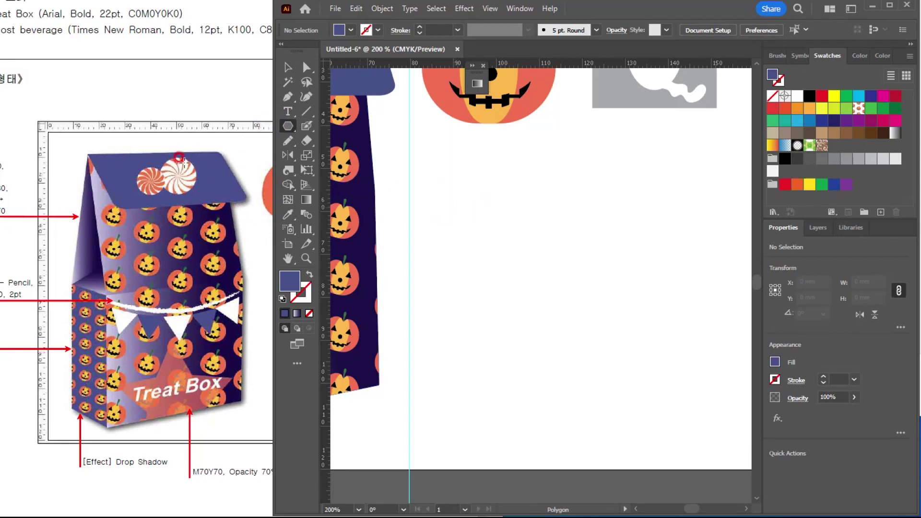
pyautogui.moveTo(494, 201); pyautogui.dragTo(481, 273)
pyautogui.hotkey('ctrl', 'z')
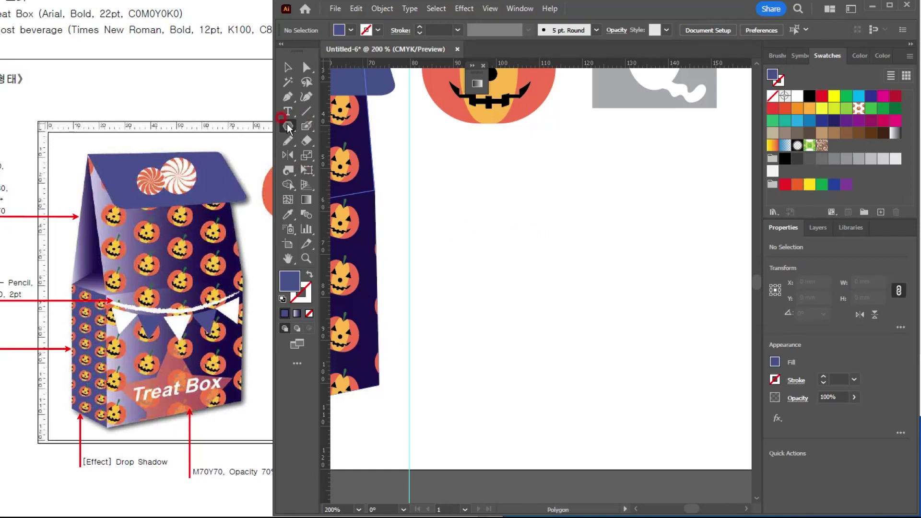
pyautogui.click(514, 264)
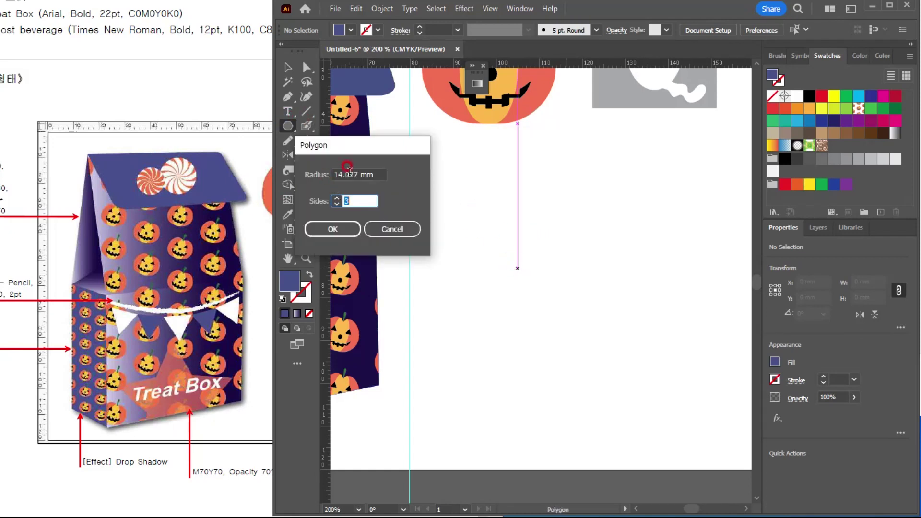
pyautogui.moveTo(377, 175); pyautogui.dragTo(330, 178)
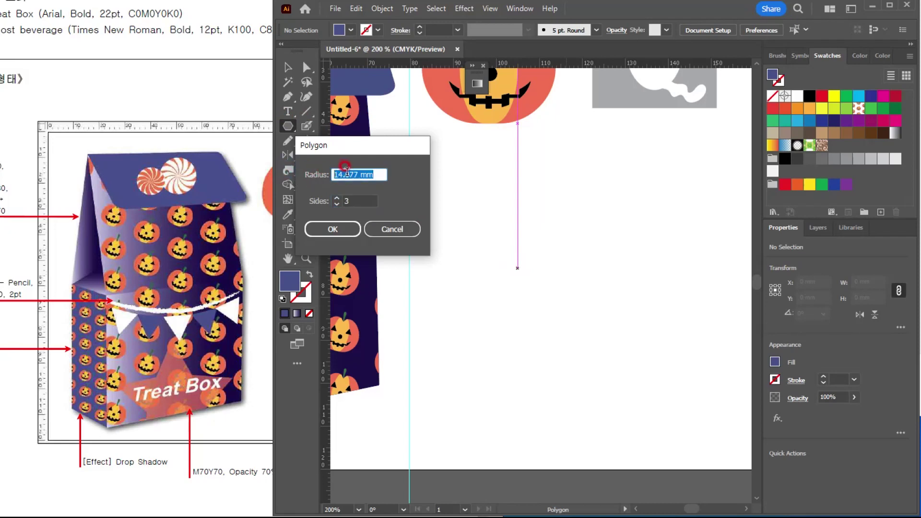
pyautogui.write('5')
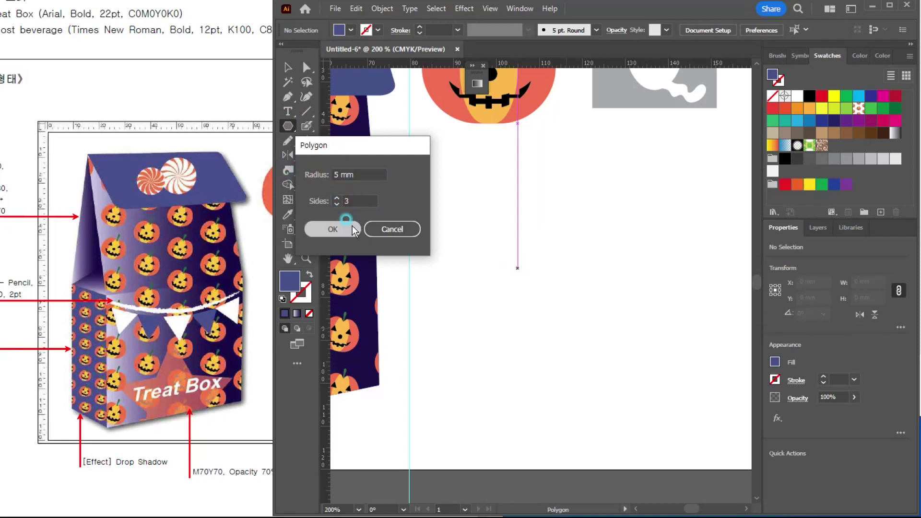
pyautogui.click(332, 229)
# Reshape the triangle into a tall, narrow wedge about 7.4 mm wide and 22.8 mm high.
pyautogui.click(288, 70)
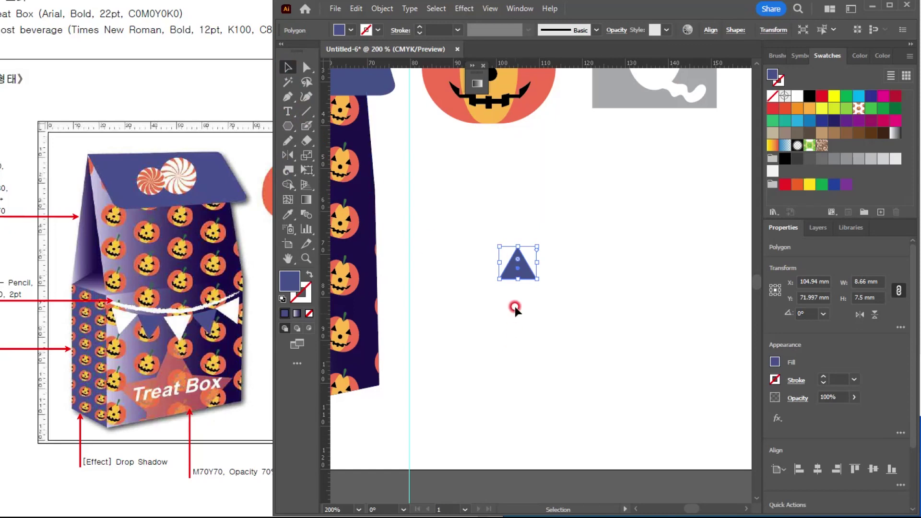
pyautogui.moveTo(517, 278); pyautogui.dragTo(518, 368)
pyautogui.moveTo(534, 307); pyautogui.dragTo(515, 306)
pyautogui.hotkey('ctrl', 'z')
pyautogui.scroll(2, 547, 307)
pyautogui.moveTo(483, 184); pyautogui.dragTo(482, 234)
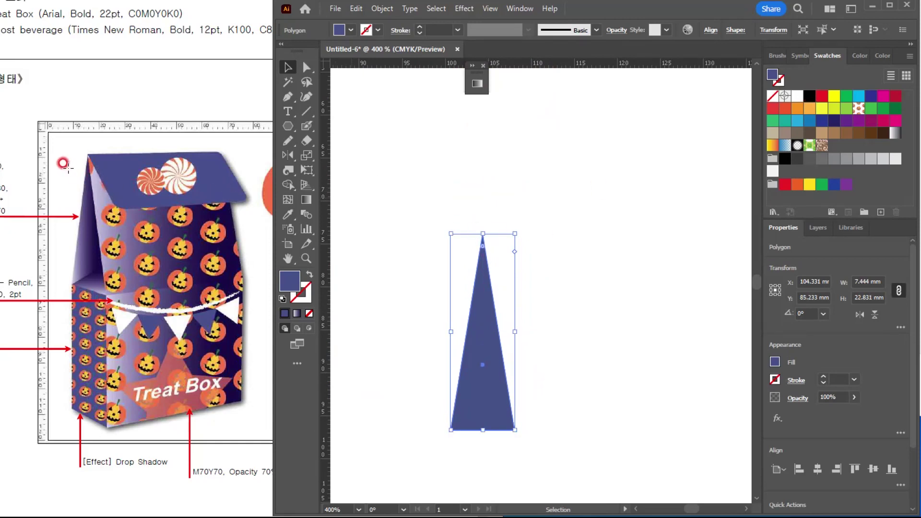
# Check the reference sheet's colours and set the wedge's fill to C0 M70 Y70 K0.
pyautogui.moveTo(144, 0)
pyautogui.mouseDown()
pyautogui.moveTo(187, 5)
pyautogui.moveTo(140, 2)
pyautogui.mouseUp()
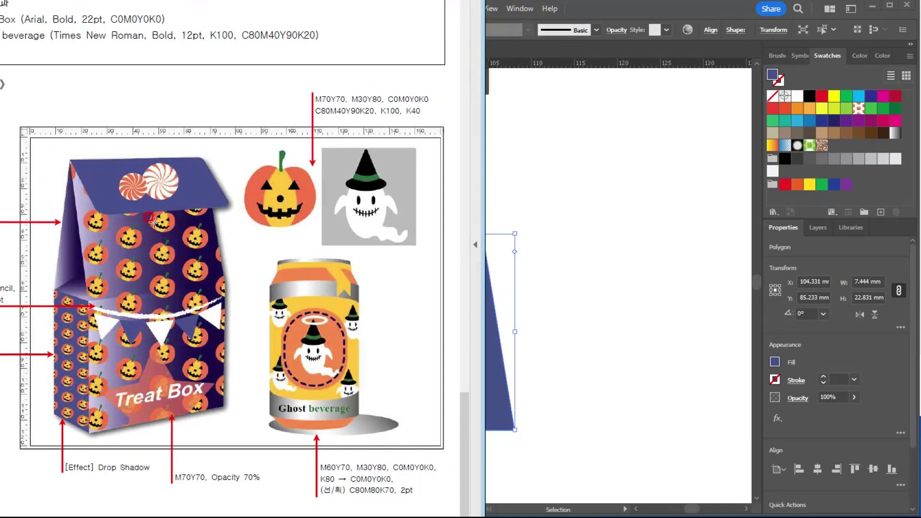
pyautogui.click(597, 15)
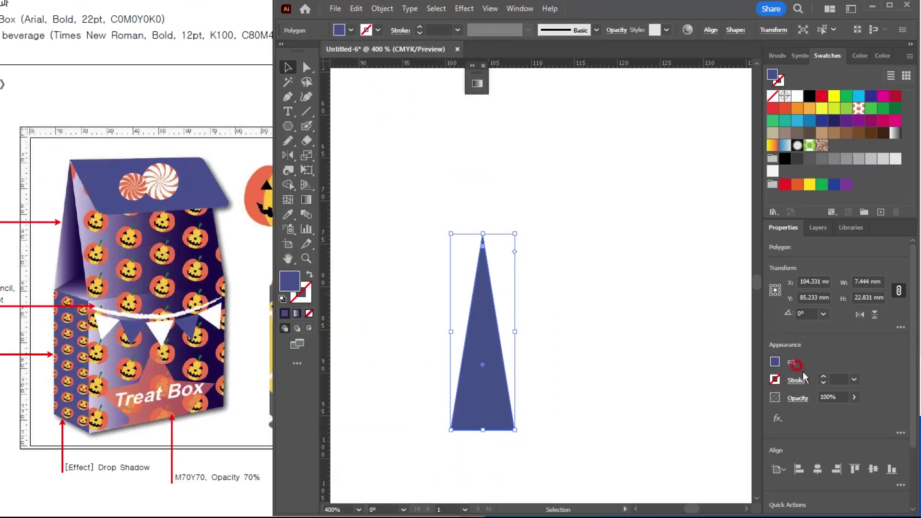
pyautogui.click(858, 56)
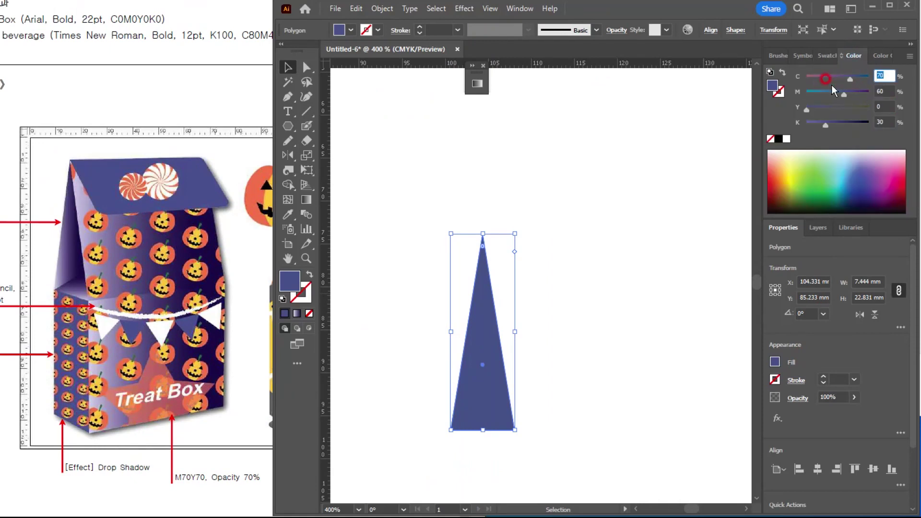
pyautogui.write('0')
pyautogui.press('Tab')
pyautogui.write('70')
pyautogui.press('Tab')
pyautogui.write('70')
pyautogui.press('Tab')
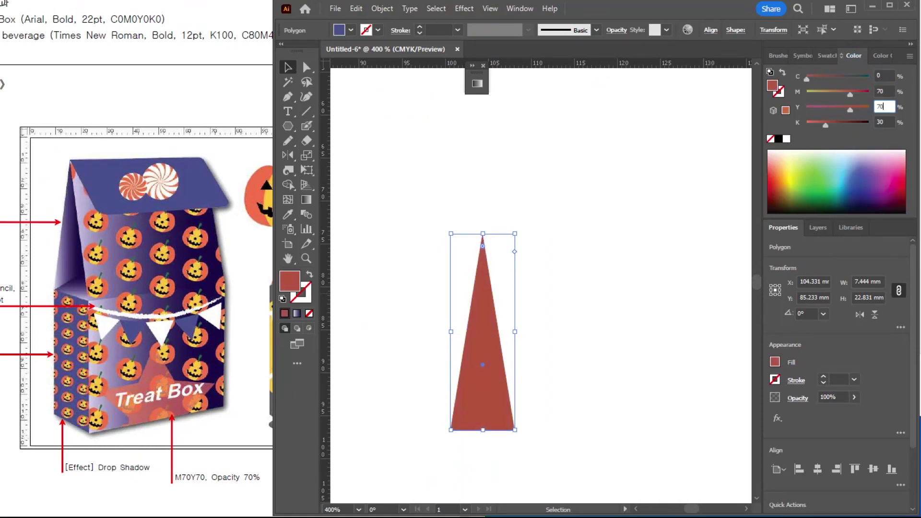
pyautogui.write('0')
pyautogui.press('Tab')
# Shift the wedge slightly and make a copy rotated by 360/12 degrees about its top point.
pyautogui.click(435, 252)
pyautogui.moveTo(496, 385); pyautogui.dragTo(474, 380)
pyautogui.scroll(-1, 505, 400)
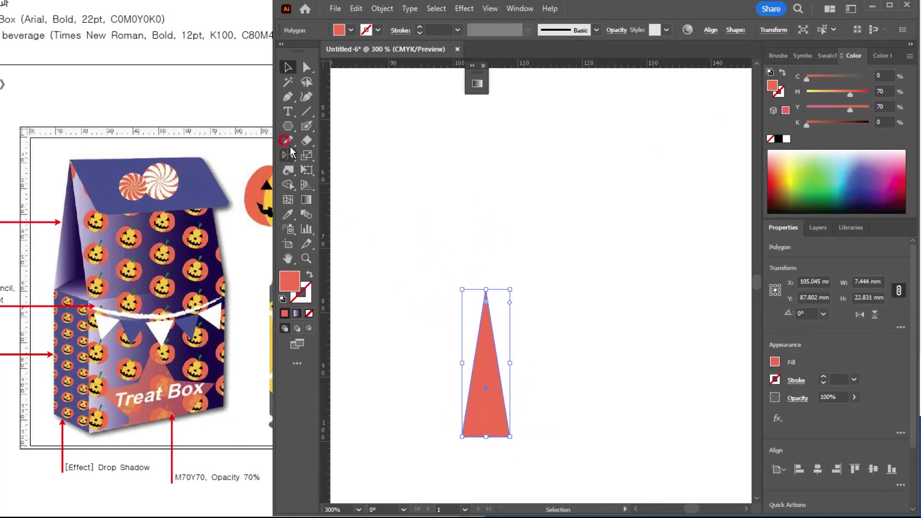
pyautogui.moveTo(288, 154); pyautogui.dragTo(325, 157)
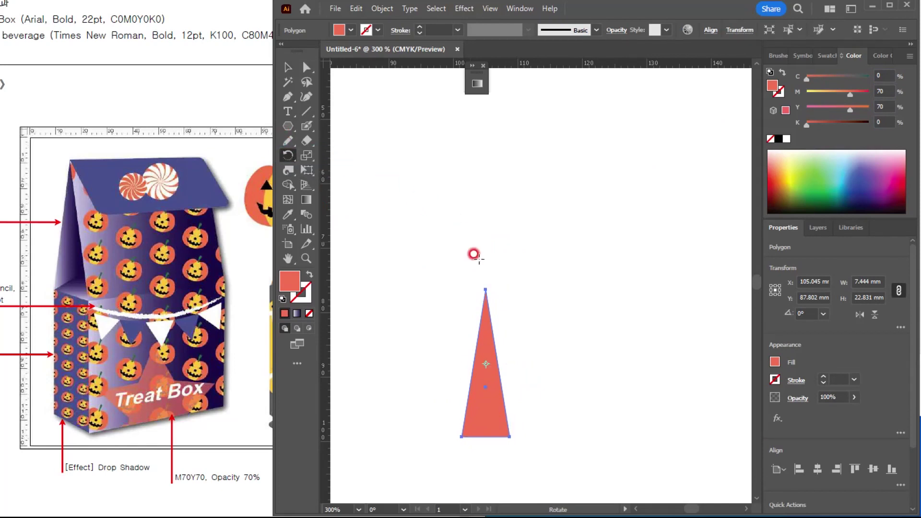
pyautogui.keyDown('alt'); pyautogui.click(485, 289); pyautogui.keyUp('alt')
pyautogui.write('360/12')
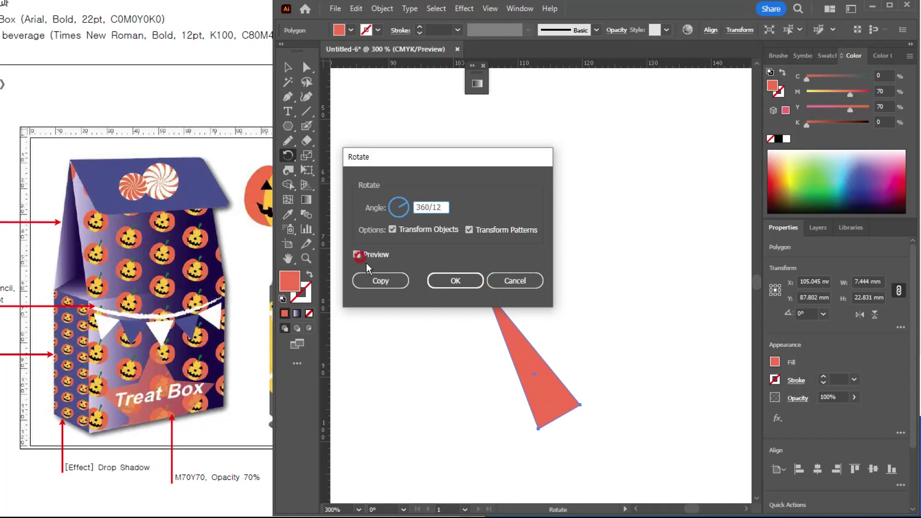
pyautogui.click(357, 254)
pyautogui.click(356, 253)
pyautogui.click(378, 279)
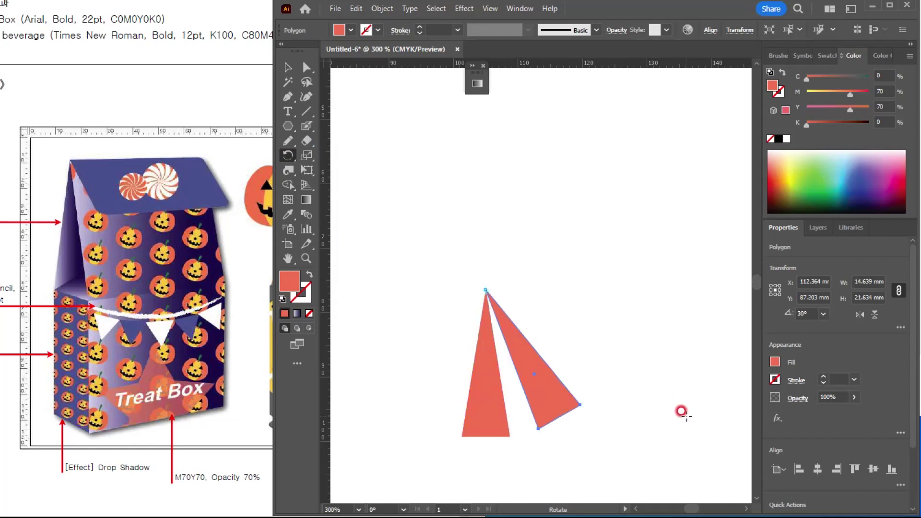
# Repeat the rotated copy until twelve wedges form a full pinwheel.
pyautogui.hotkey('ctrl', 'd')
pyautogui.hotkey('ctrl', 'd')
pyautogui.hotkey('ctrl', 'd')
pyautogui.hotkey('ctrl', 'd')
pyautogui.hotkey('ctrl', 'd')
pyautogui.hotkey('ctrl', 'd')
pyautogui.hotkey('ctrl', 'd')
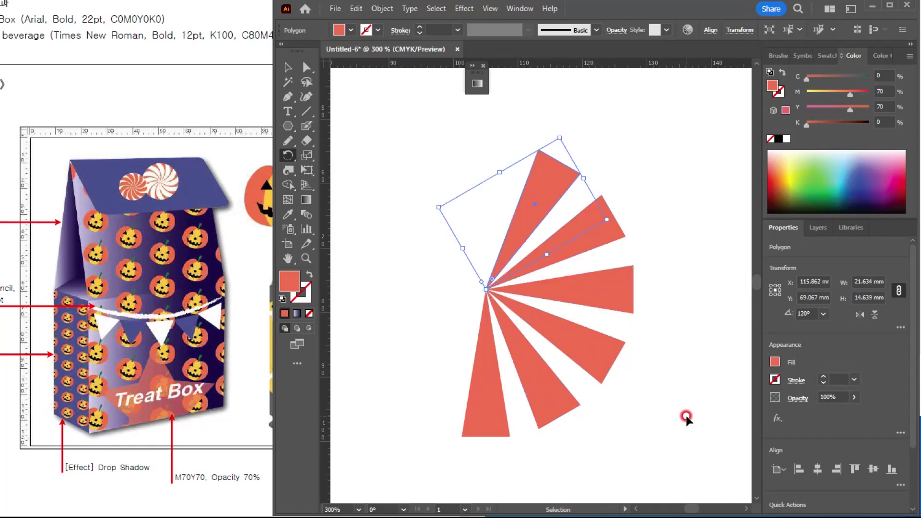
pyautogui.hotkey('ctrl', 'd')
pyautogui.hotkey('ctrl', 'd')
pyautogui.hotkey('ctrl', 'd')
pyautogui.hotkey('ctrl', 'd')
pyautogui.hotkey('ctrl', 'd')
pyautogui.hotkey('ctrl', 'd')
# Select all the wedges and move the pinwheel to about X 121.3 mm, Y 86 mm.
pyautogui.click(287, 67)
pyautogui.click(370, 125)
pyautogui.scroll(-2, 500, 266)
pyautogui.moveTo(537, 292); pyautogui.dragTo(603, 305)
pyautogui.click(559, 294)
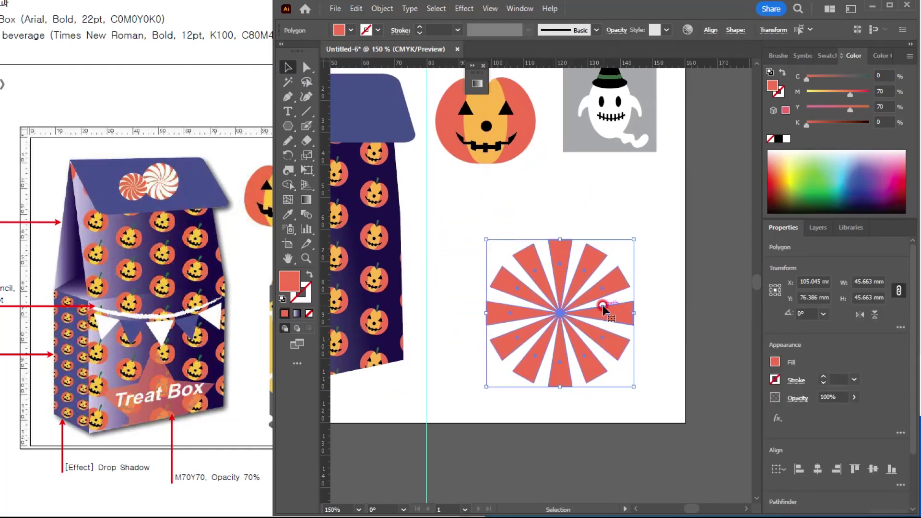
# Activate the Twirl tool and reset its options to the defaults, then check its brush dimensions.
pyautogui.click(287, 170)
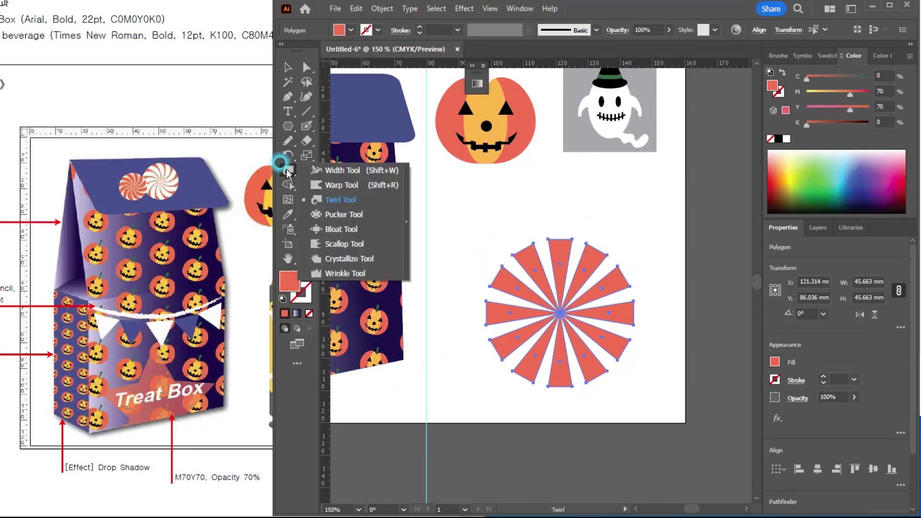
pyautogui.click(314, 170)
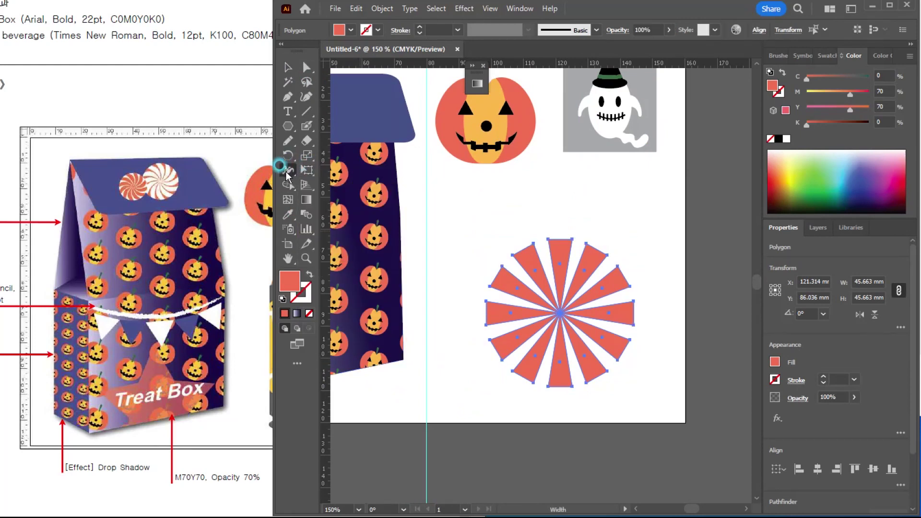
pyautogui.click(286, 172)
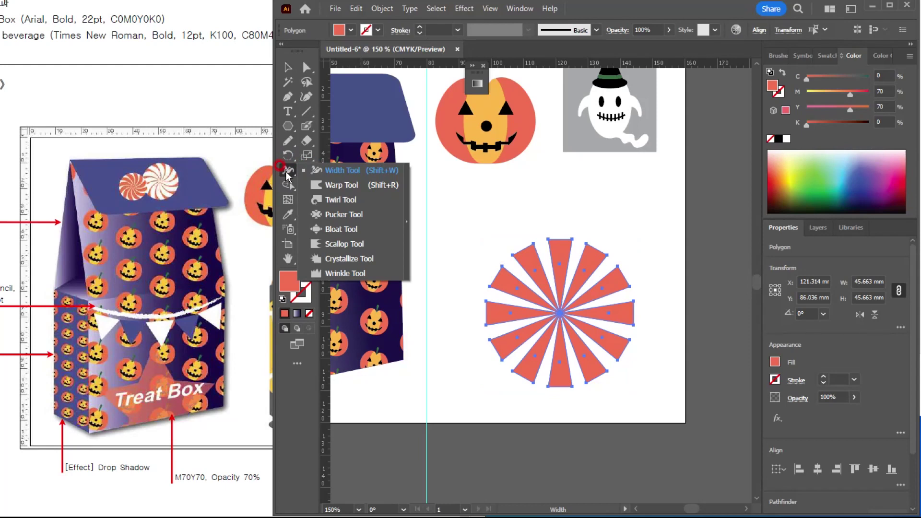
pyautogui.click(335, 198)
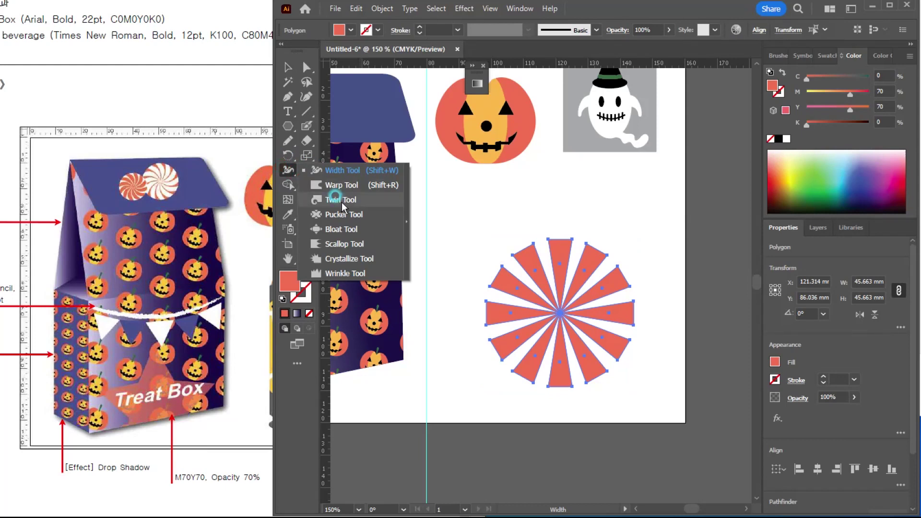
pyautogui.click(341, 203)
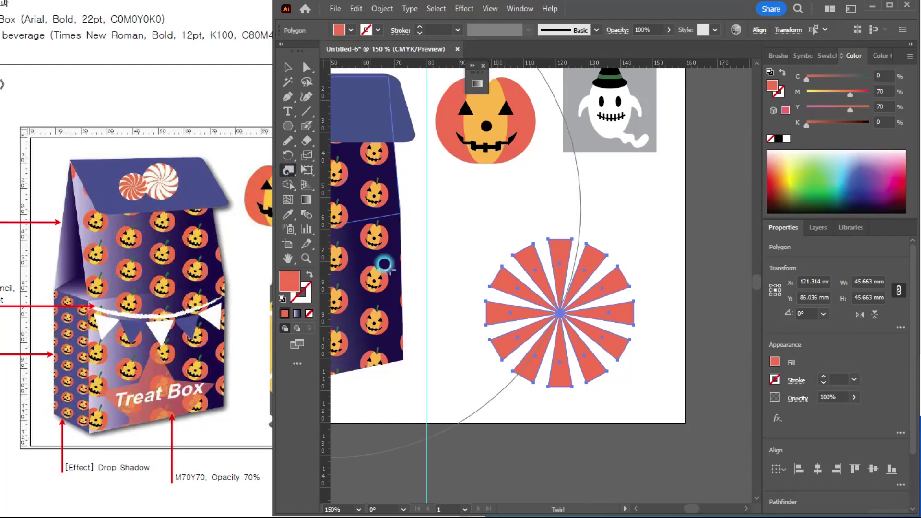
pyautogui.doubleClick(289, 171)
pyautogui.click(295, 329)
pyautogui.click(369, 329)
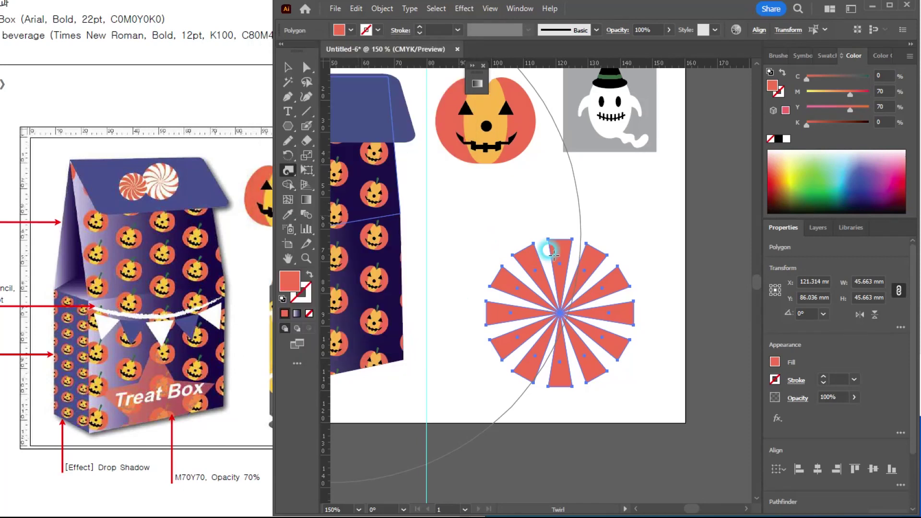
pyautogui.click(289, 175)
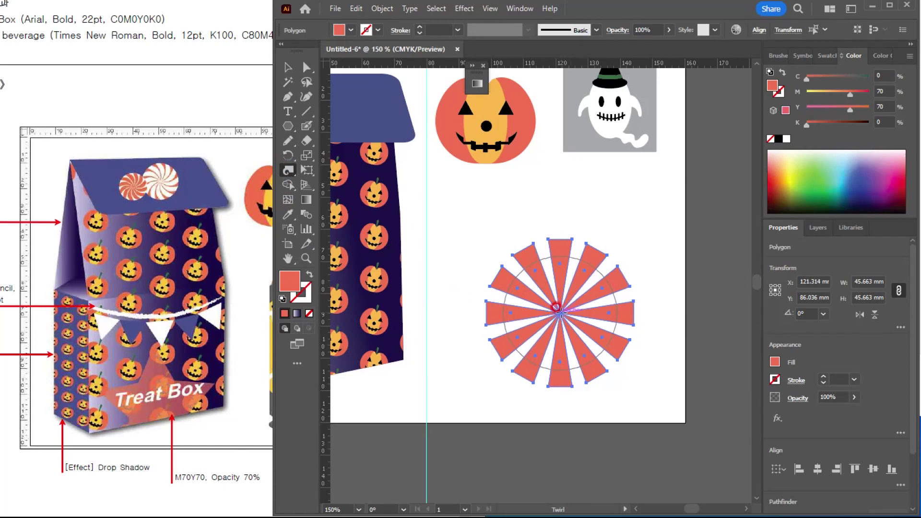
pyautogui.doubleClick(289, 169)
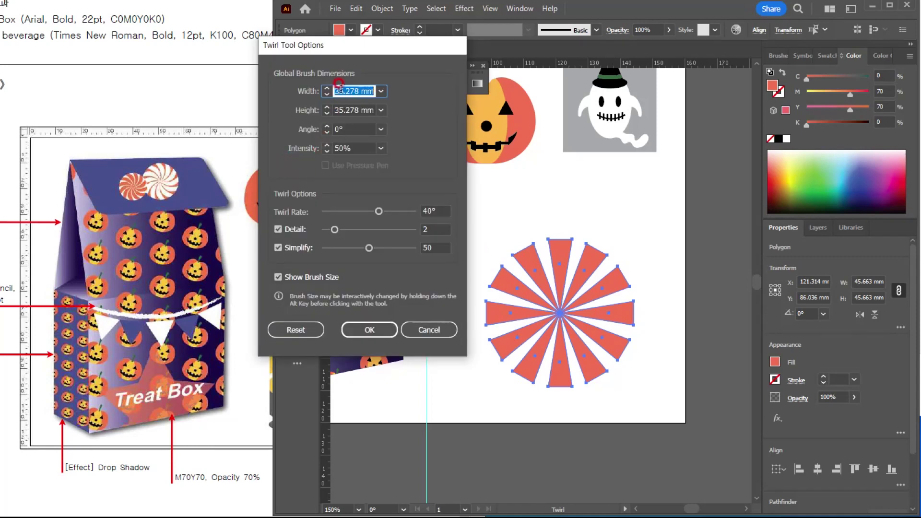
pyautogui.click(439, 335)
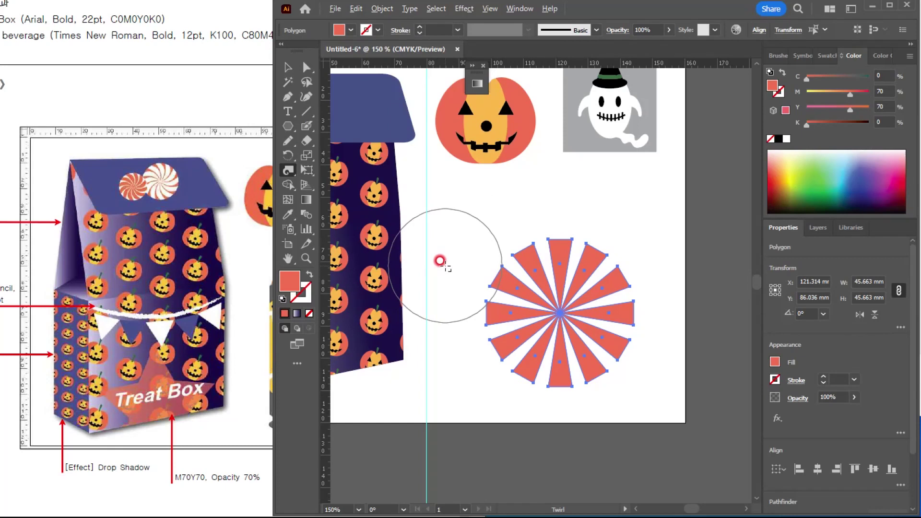
# Enlarge the Twirl brush beyond the pinwheel's size and twirl the wedges from the centre into curved blades.
pyautogui.moveTo(444, 271)
pyautogui.mouseDown()
pyautogui.moveTo(487, 241)
pyautogui.moveTo(447, 264)
pyautogui.moveTo(481, 229)
pyautogui.moveTo(474, 234)
pyautogui.mouseUp()
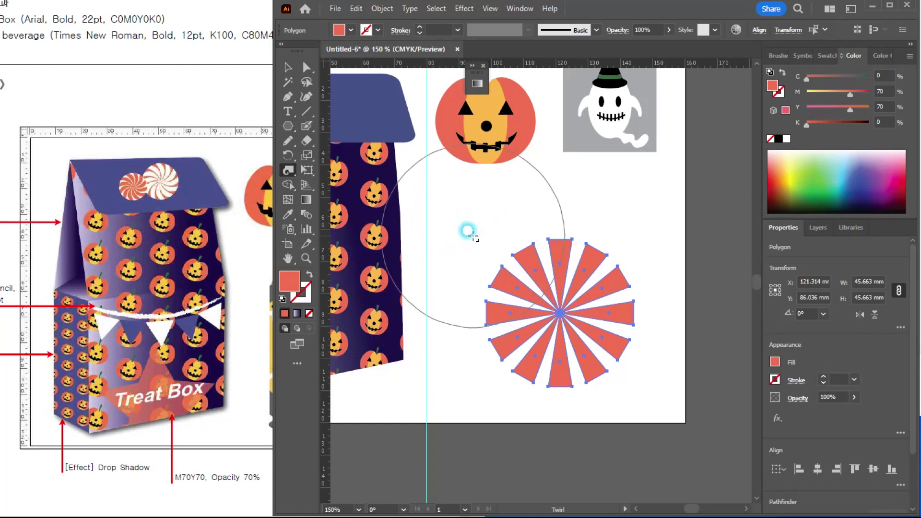
pyautogui.click(559, 312)
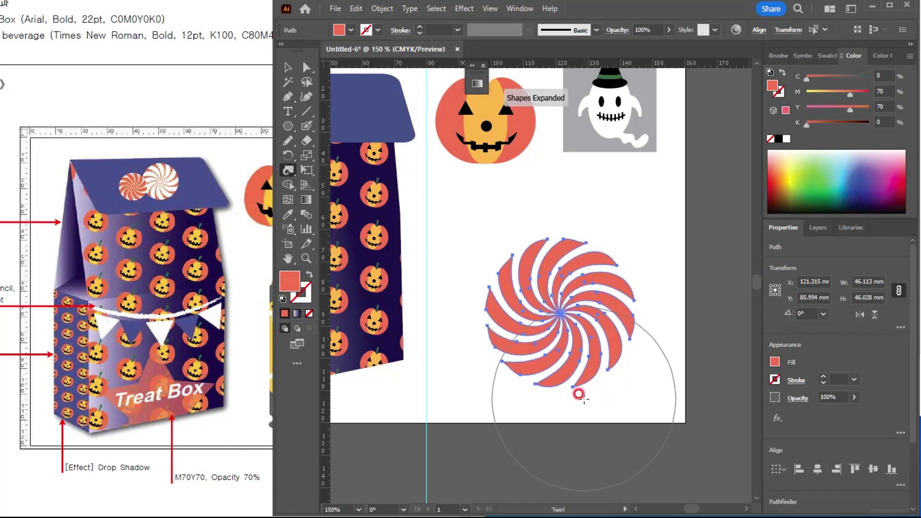
pyautogui.press('ctrl')
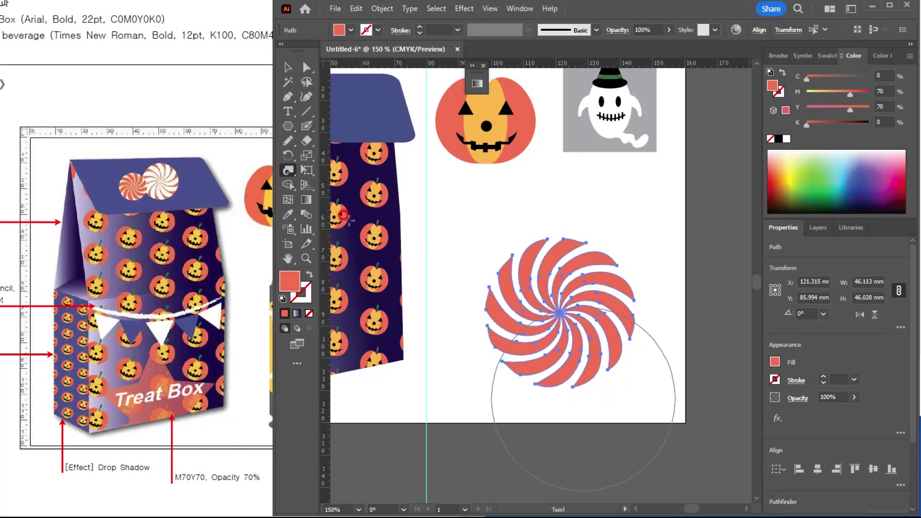
# Reflect the swirl across the vertical axis without making a copy.
pyautogui.click(289, 158)
pyautogui.click(344, 170)
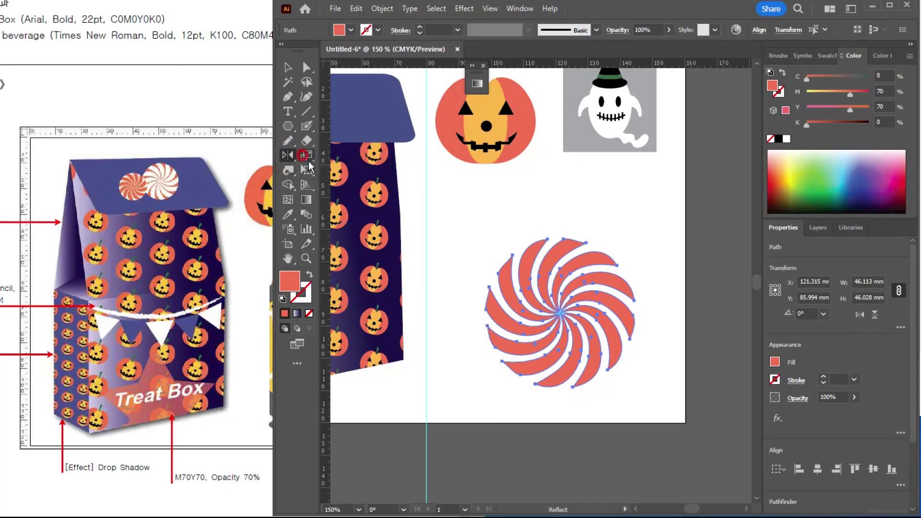
pyautogui.doubleClick(287, 156)
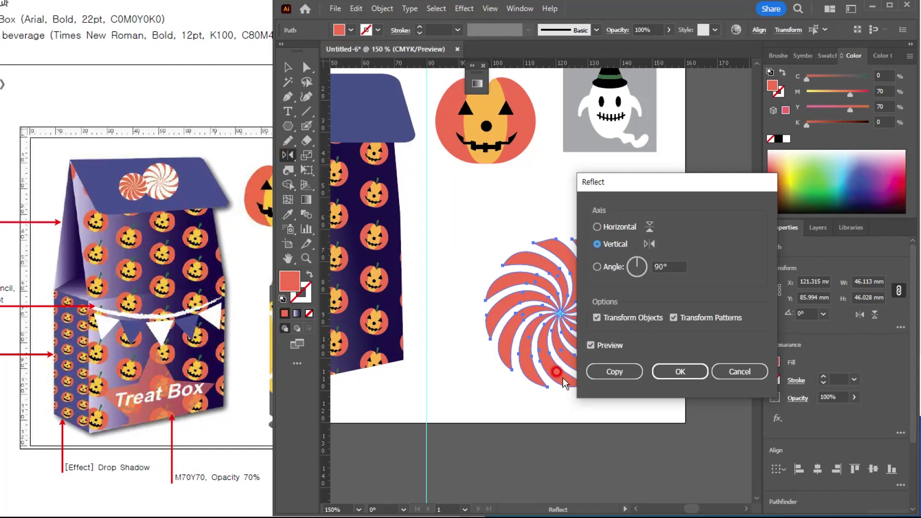
pyautogui.click(673, 376)
# Move the whole swirl off the artboard to the empty canvas on its right side and deselect it.
pyautogui.click(287, 69)
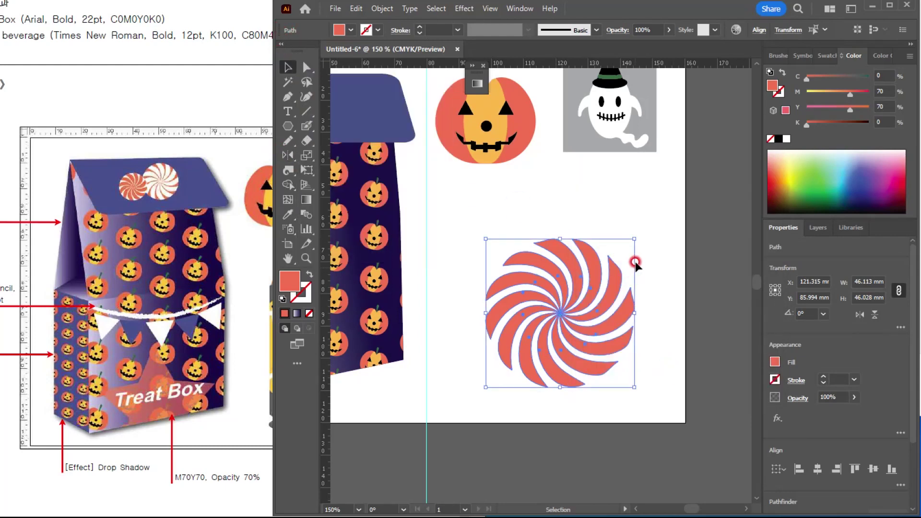
pyautogui.click(626, 257)
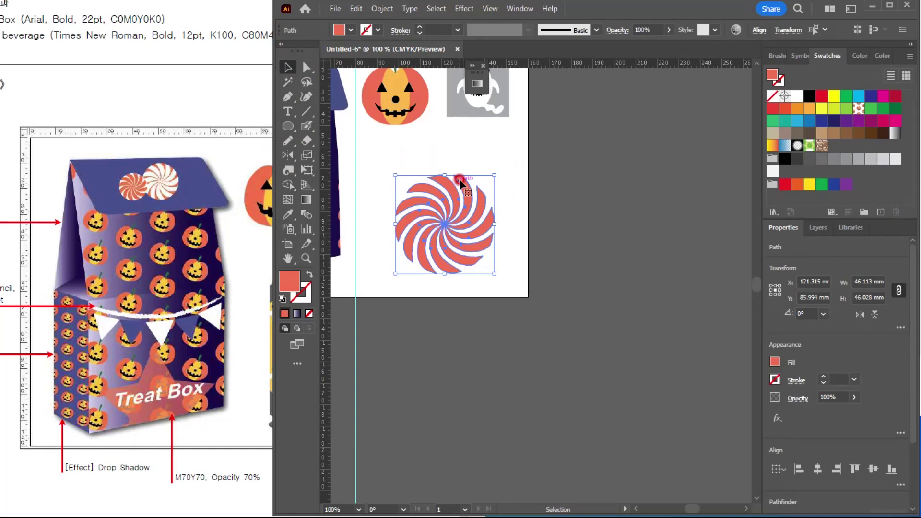
pyautogui.moveTo(459, 181); pyautogui.dragTo(663, 219)
pyautogui.press('space')
pyautogui.moveTo(624, 272); pyautogui.dragTo(537, 259)
pyautogui.scroll(1, 532, 258)
pyautogui.click(637, 337)
pyautogui.scroll(1, 507, 260)
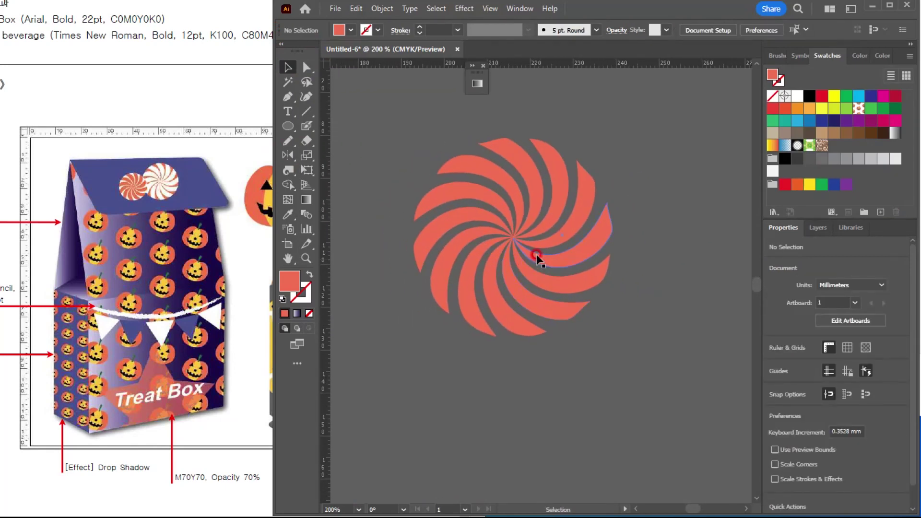
# Draw a circle about 38.3 mm across outward from the swirl's centre.
pyautogui.click(524, 174)
pyautogui.click(402, 149)
pyautogui.click(288, 126)
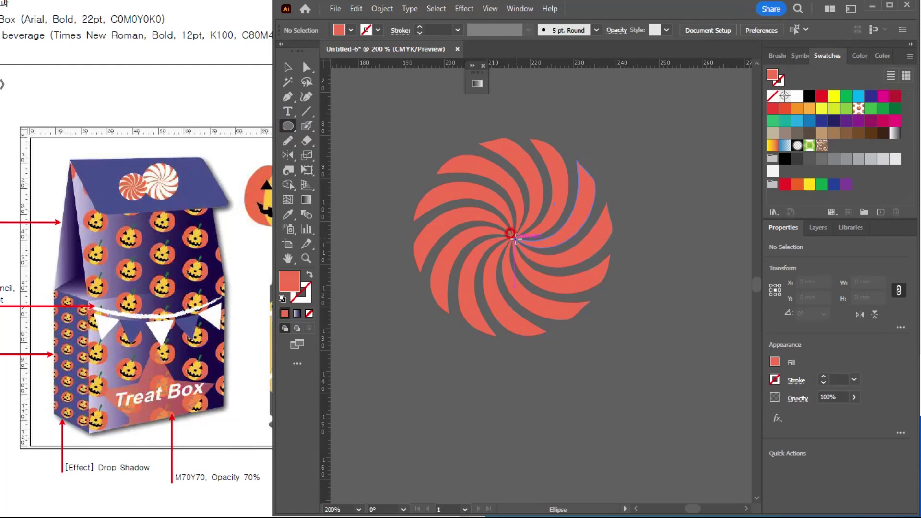
pyautogui.moveTo(514, 238); pyautogui.dragTo(577, 314)
pyautogui.click(288, 67)
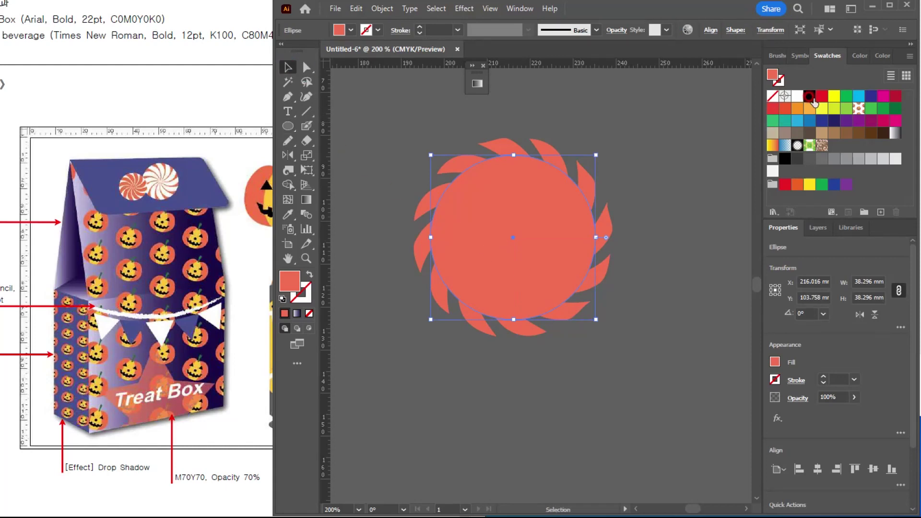
# Fill the circle white and send it behind the swirl's blades.
pyautogui.click(797, 96)
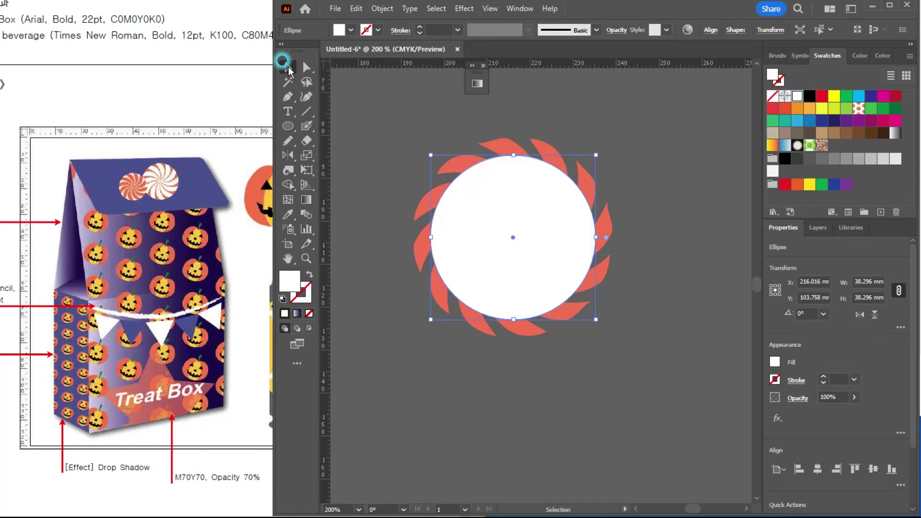
pyautogui.hotkey('ctrl', 'shift', '[')
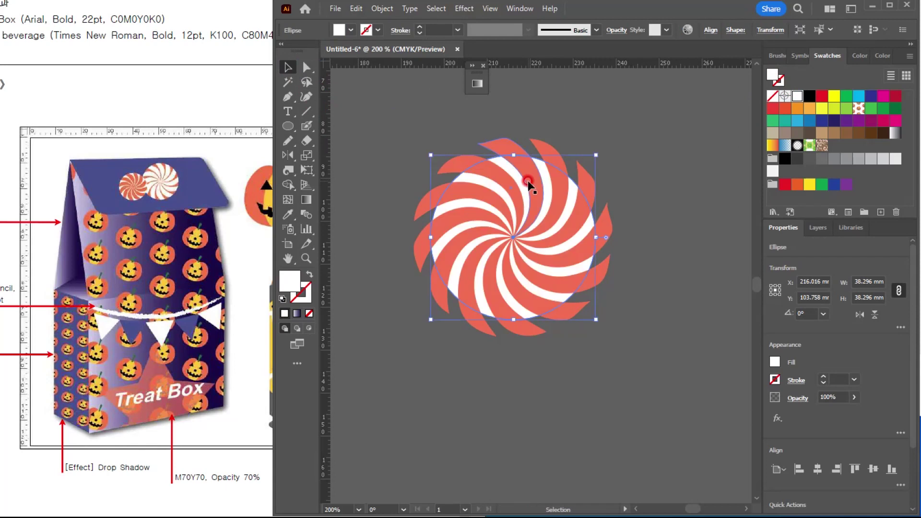
pyautogui.click(664, 250)
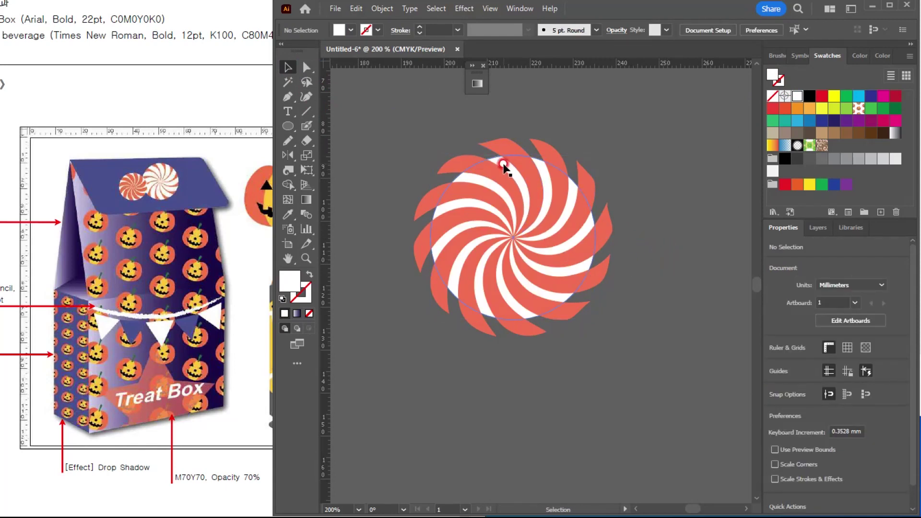
# Duplicate the white circle in place and bring the copy in front of the blades.
pyautogui.click(503, 167)
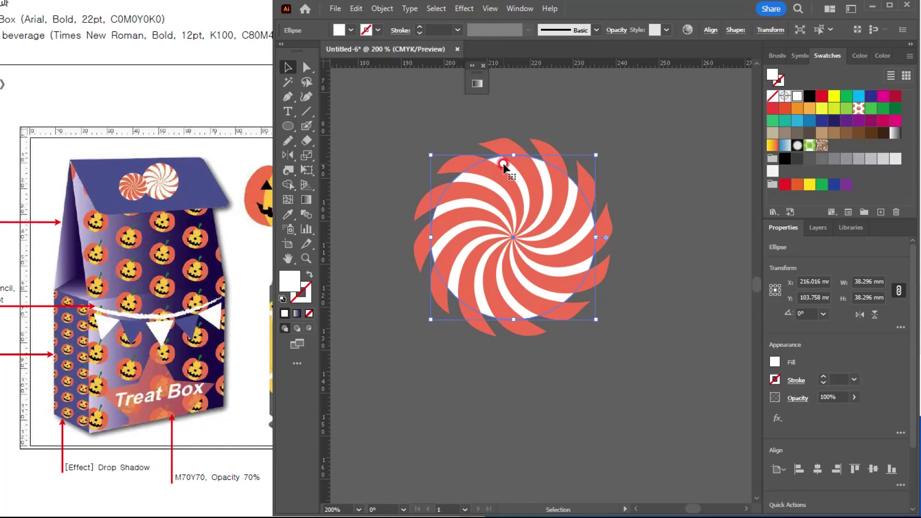
pyautogui.hotkey('ctrl', 'shift', ']')
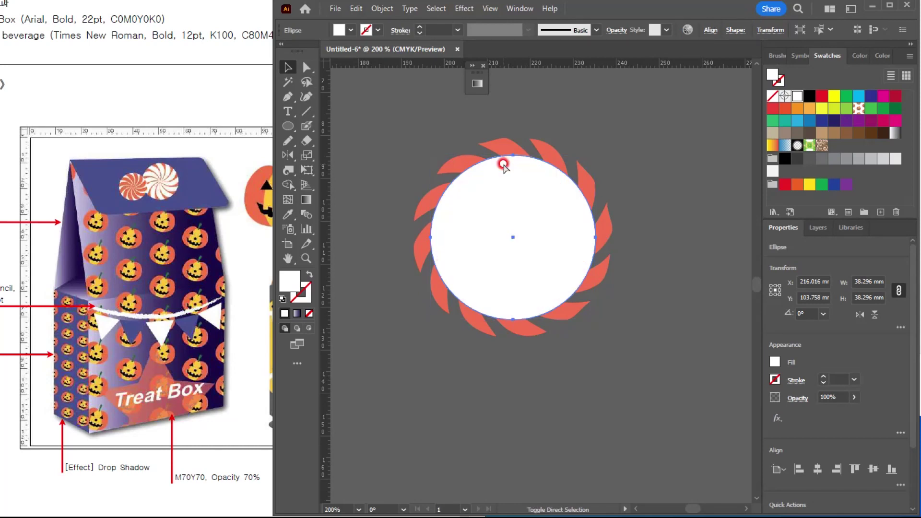
pyautogui.moveTo(517, 210); pyautogui.dragTo(606, 278)
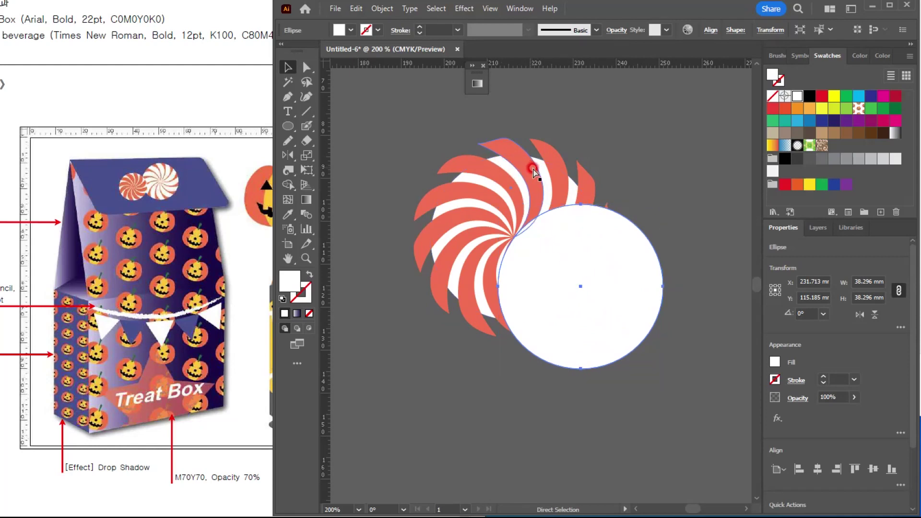
pyautogui.hotkey('ctrl', 'z')
# Select the blades with both circles and make a clipping mask from the front circle.
pyautogui.moveTo(646, 143); pyautogui.dragTo(477, 334)
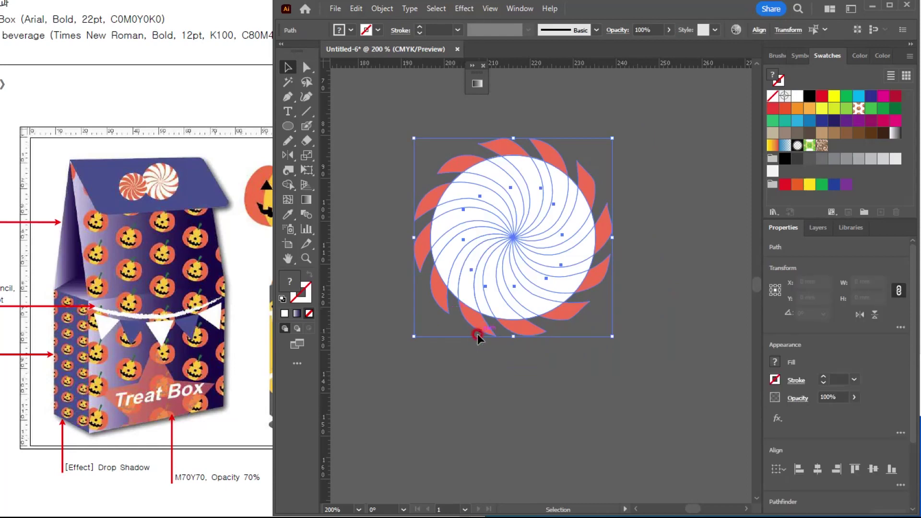
pyautogui.rightClick(485, 195)
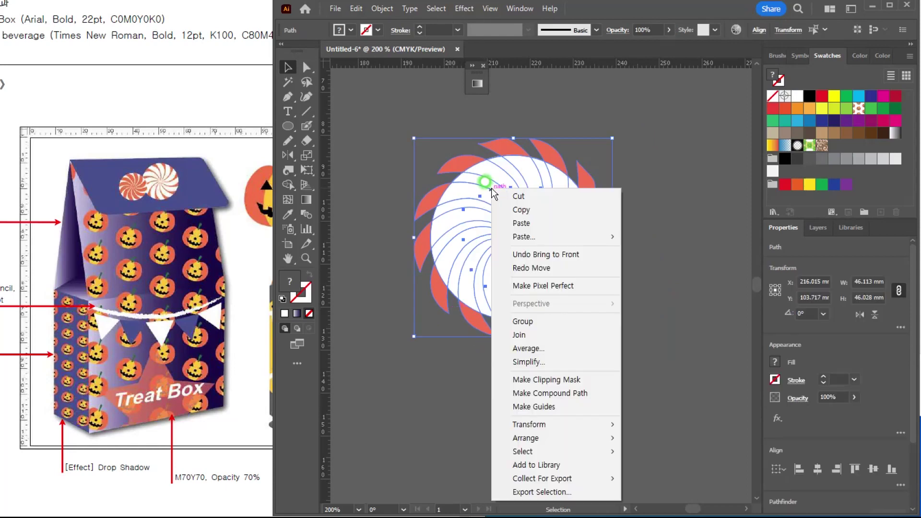
pyautogui.click(552, 381)
pyautogui.click(521, 419)
# Duplicate the candy swirl up beside the original and enlarge the copy to about 49.8 mm across.
pyautogui.moveTo(519, 280); pyautogui.dragTo(591, 312)
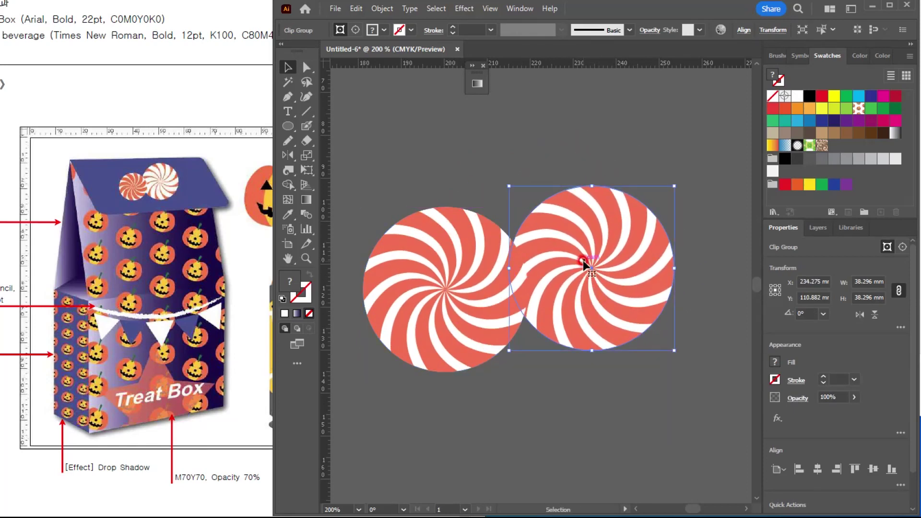
pyautogui.moveTo(583, 262); pyautogui.dragTo(575, 218)
pyautogui.moveTo(661, 161); pyautogui.dragTo(698, 137)
pyautogui.press('space')
pyautogui.moveTo(553, 313); pyautogui.dragTo(590, 264)
pyautogui.click(611, 390)
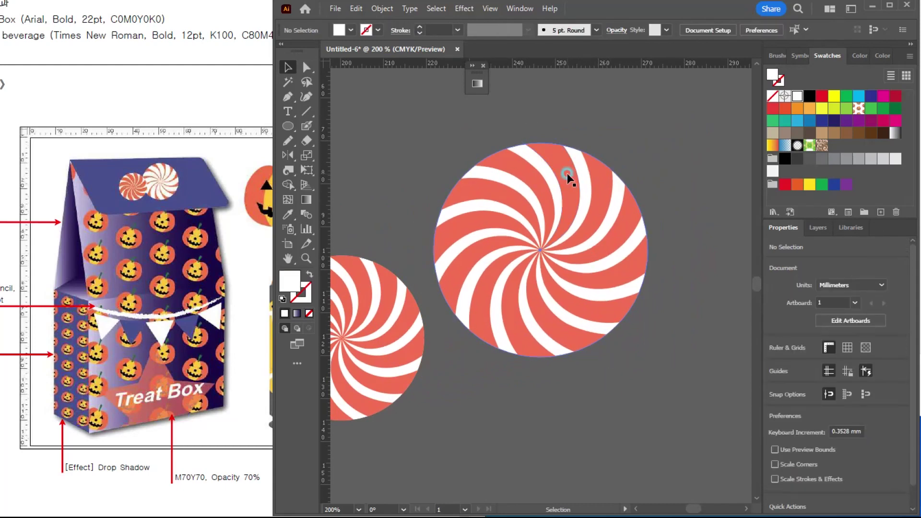
# Isolate the larger candy's clip group and recolour its blades with the white sampled from the small candy.
pyautogui.doubleClick(569, 176)
pyautogui.click(694, 151)
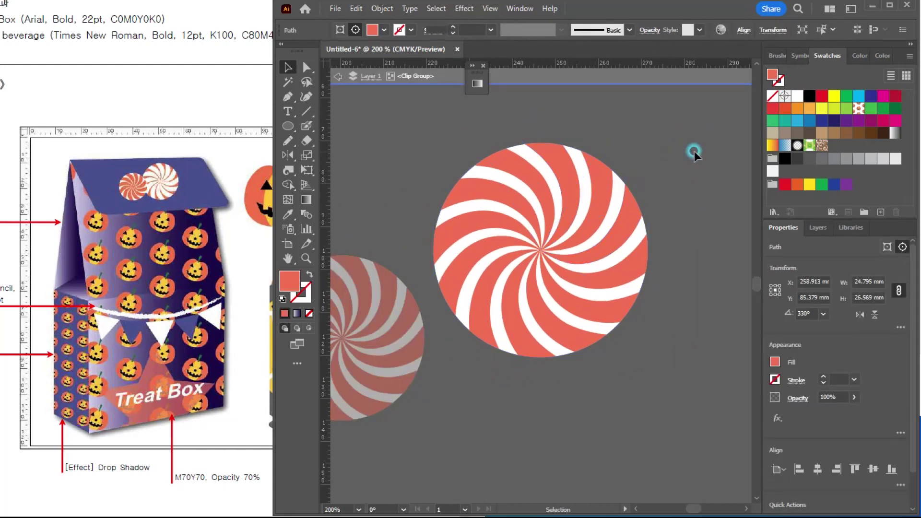
pyautogui.moveTo(459, 329); pyautogui.dragTo(523, 186)
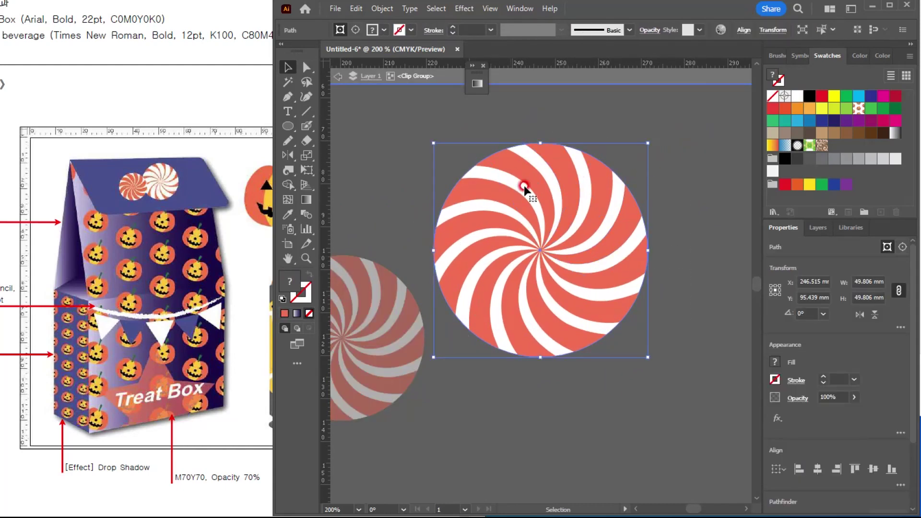
pyautogui.click(527, 156)
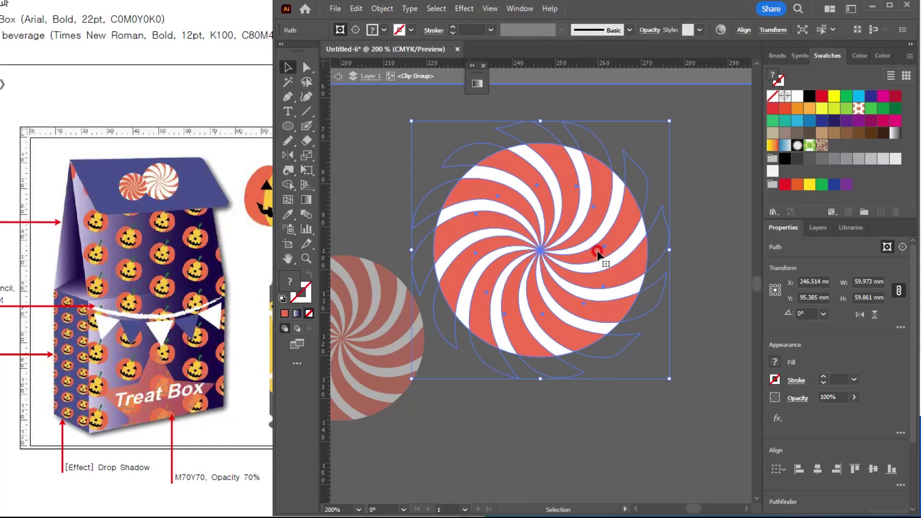
pyautogui.press('i')
pyautogui.click(358, 267)
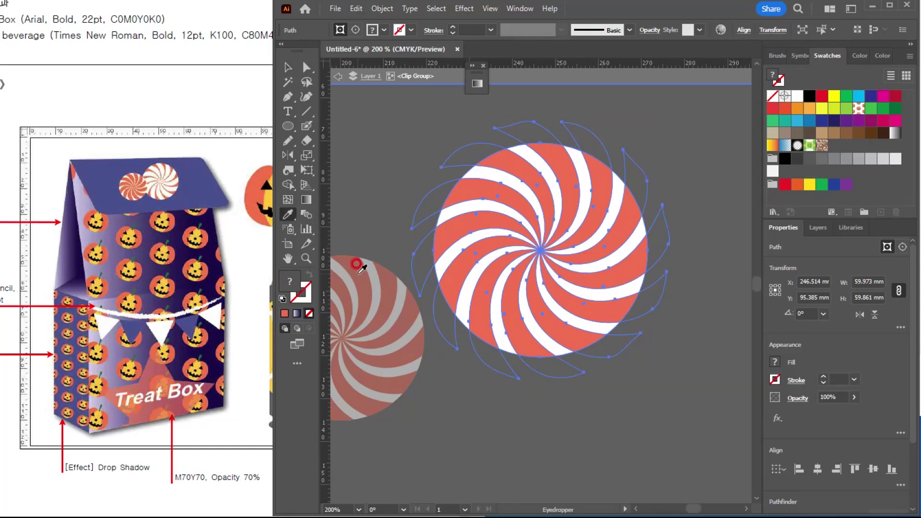
pyautogui.click(370, 261)
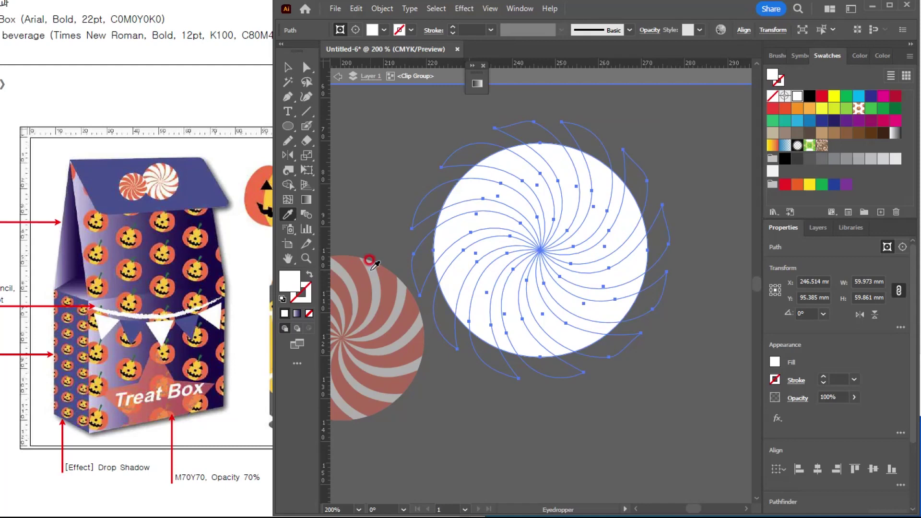
# Recolour the larger candy's backing circle with the orange-red sampled from the small candy, and leave isolation mode.
pyautogui.press('v')
pyautogui.click(524, 170)
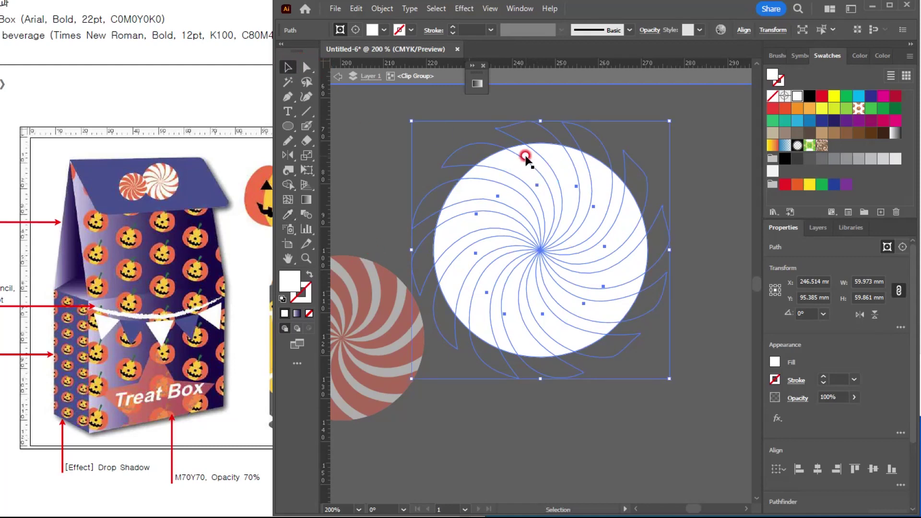
pyautogui.click(526, 154)
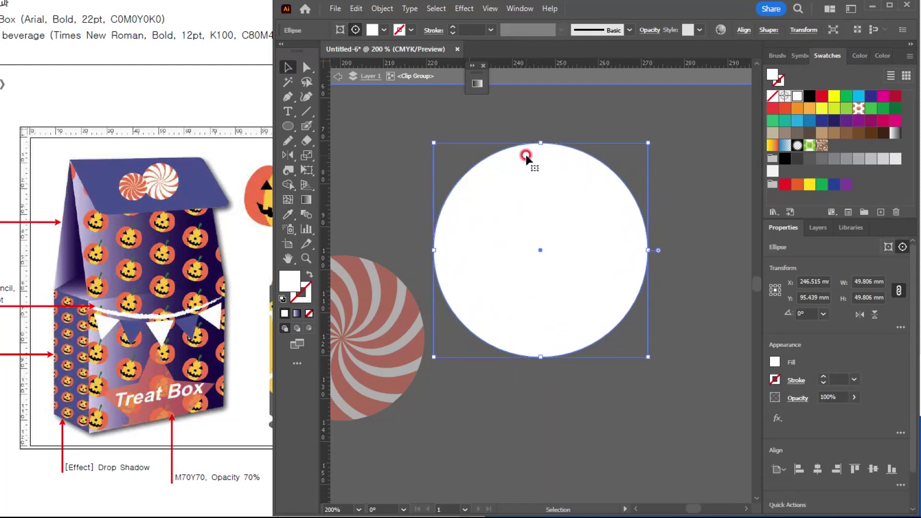
pyautogui.press('i')
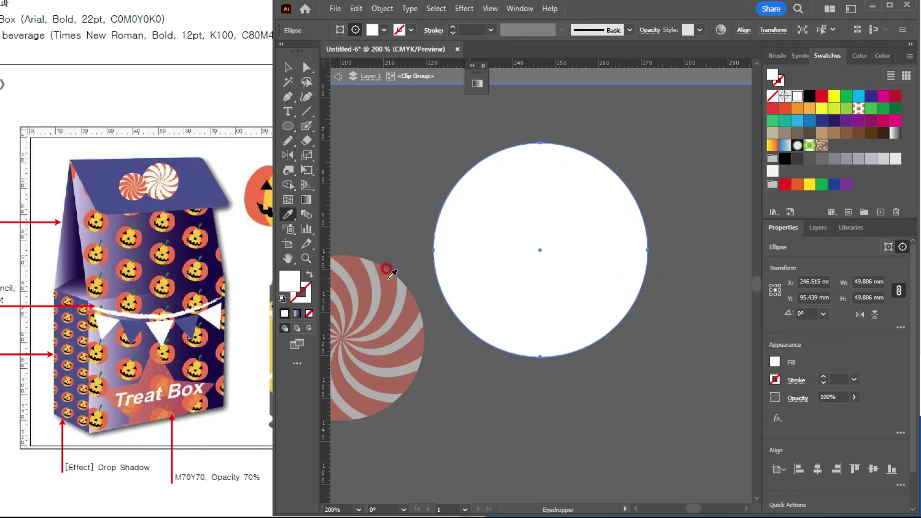
pyautogui.click(386, 269)
pyautogui.press('v')
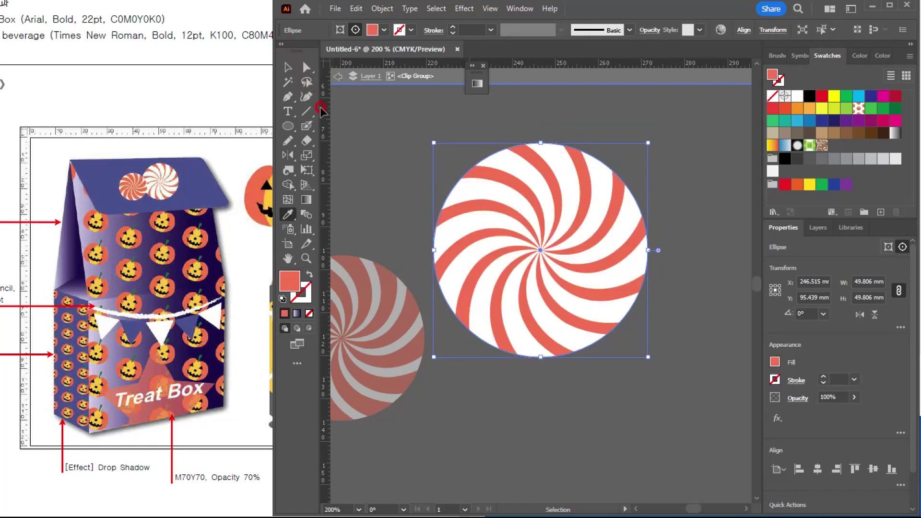
pyautogui.click(287, 68)
pyautogui.doubleClick(371, 152)
# Move the larger candy so that it overlaps the small one, and group both candies.
pyautogui.click(603, 413)
pyautogui.scroll(-2, 629, 390)
pyautogui.moveTo(623, 335); pyautogui.dragTo(608, 283)
pyautogui.click(586, 344)
pyautogui.moveTo(495, 200); pyautogui.dragTo(584, 294)
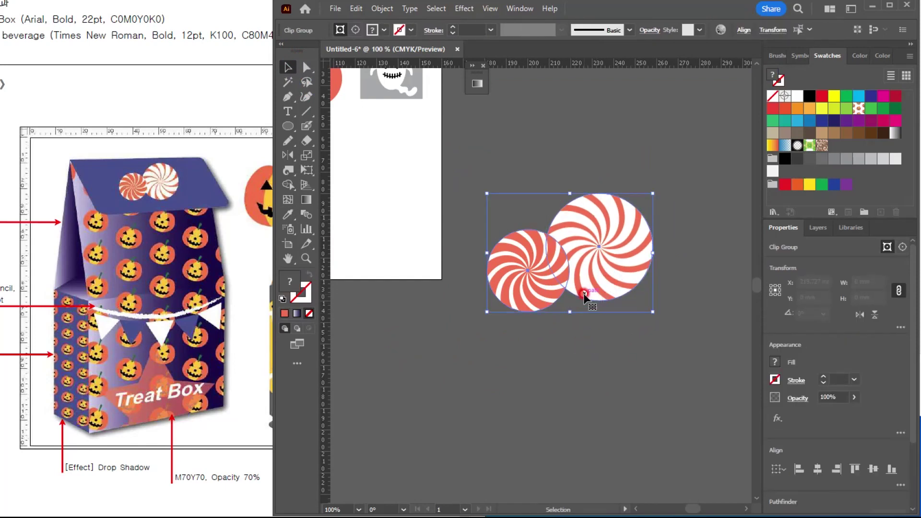
pyautogui.scroll(-3, 584, 294)
pyautogui.moveTo(600, 260); pyautogui.dragTo(658, 242)
pyautogui.hotkey('ctrl', 'g')
# Place the candy group on the treat box's lid, scale it down to fit and deselect it.
pyautogui.scroll(2, 543, 220)
pyautogui.moveTo(698, 303); pyautogui.dragTo(447, 187)
pyautogui.scroll(3, 463, 169)
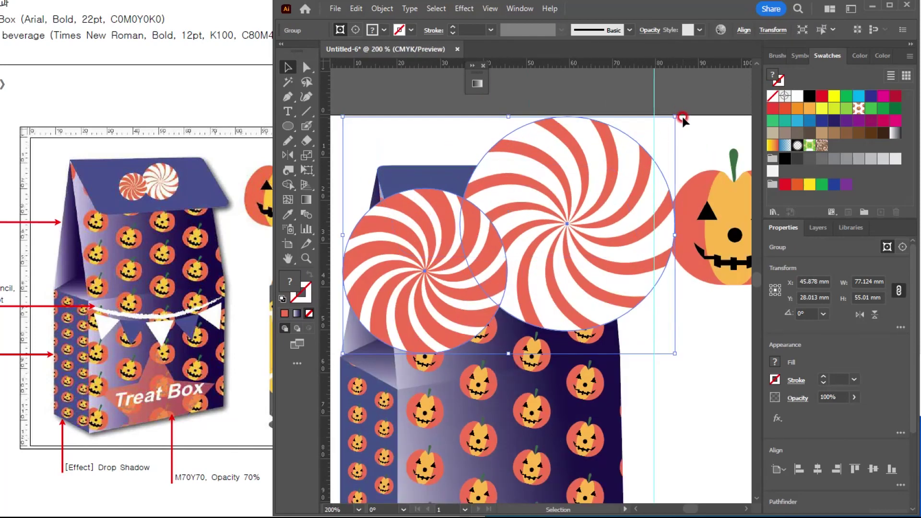
pyautogui.moveTo(671, 117); pyautogui.dragTo(526, 194)
pyautogui.hotkey('ctrl', 'shift', 'a')
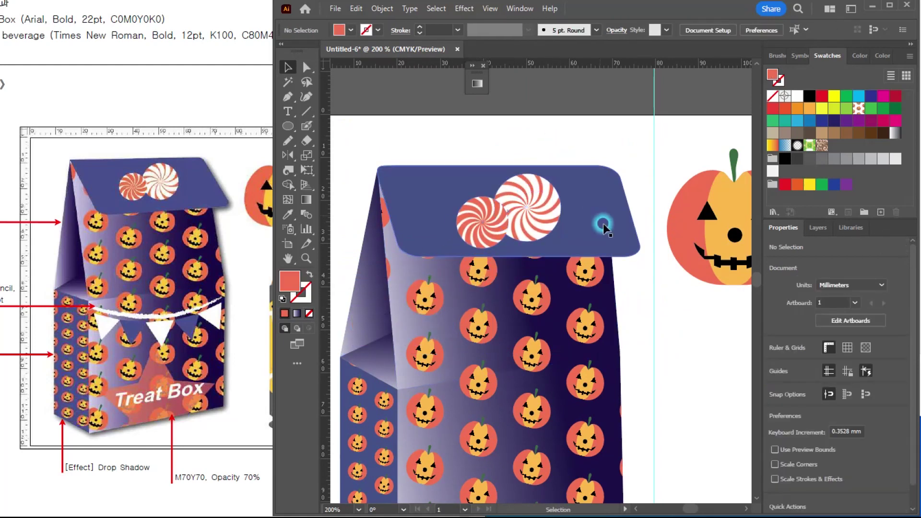
# Check the reference sheet for the garland string's position and brush specification on the box front.
pyautogui.scroll(-2, 602, 225)
pyautogui.moveTo(599, 271); pyautogui.dragTo(494, 244)
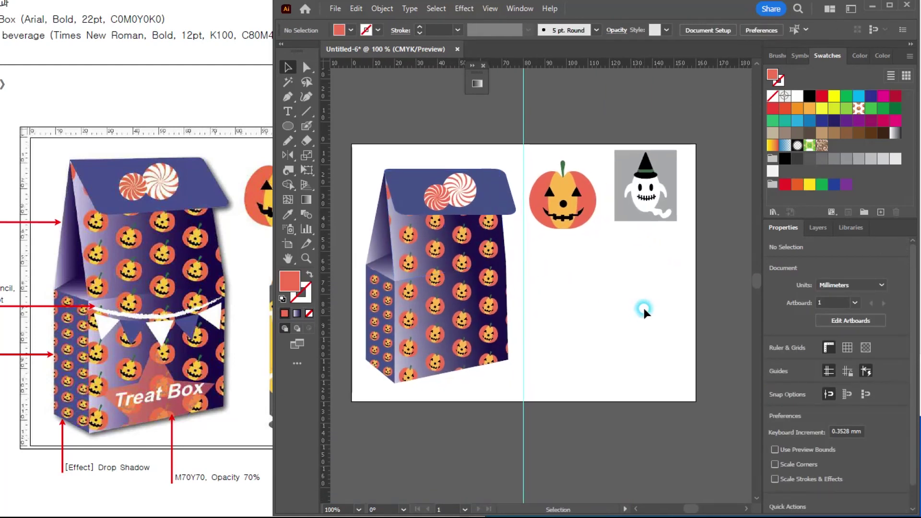
pyautogui.scroll(2, 631, 310)
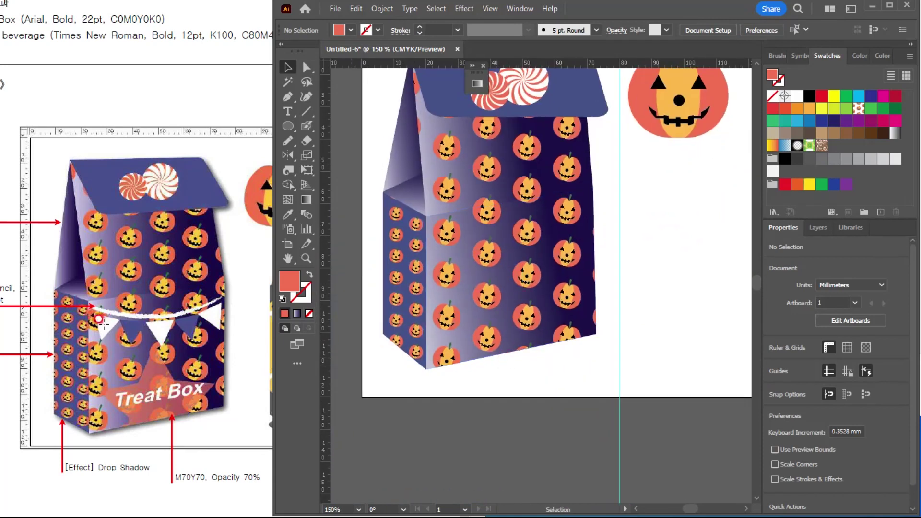
pyautogui.moveTo(192, 0); pyautogui.dragTo(261, 4)
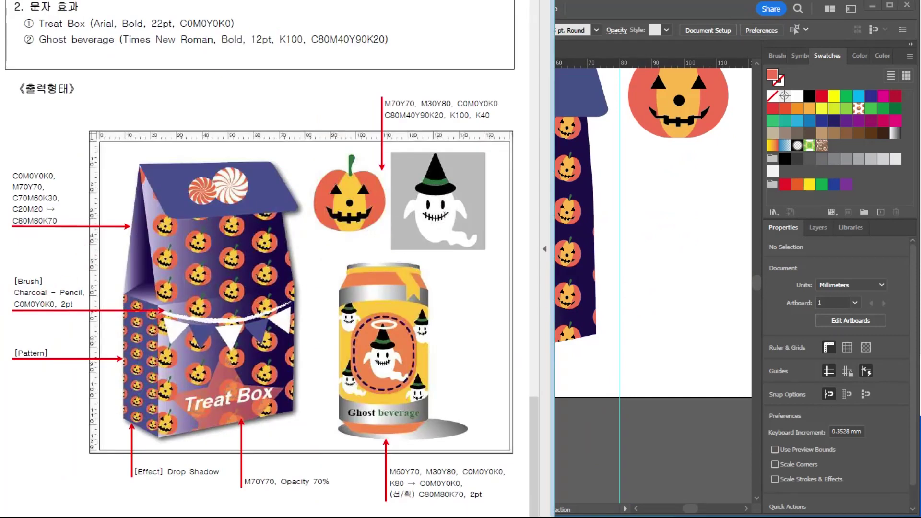
pyautogui.moveTo(151, 241); pyautogui.dragTo(136, 246)
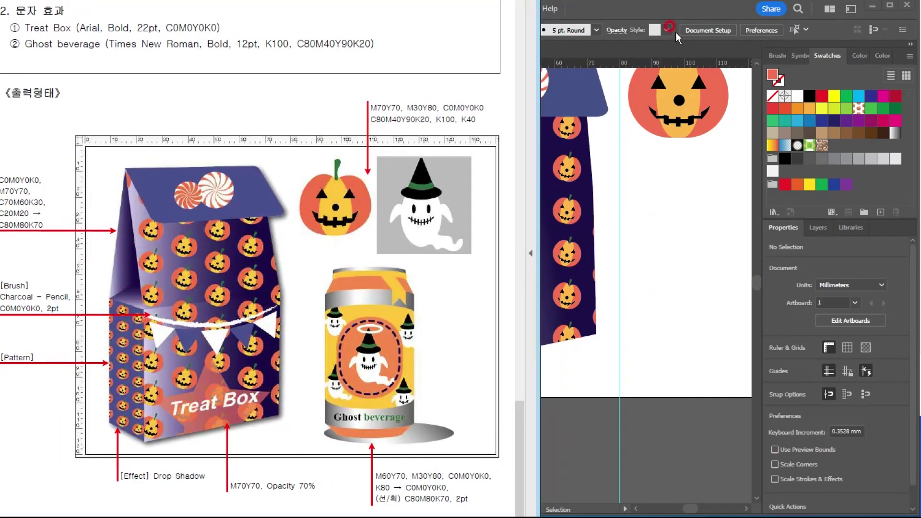
pyautogui.click(683, 10)
pyautogui.scroll(1, 476, 273)
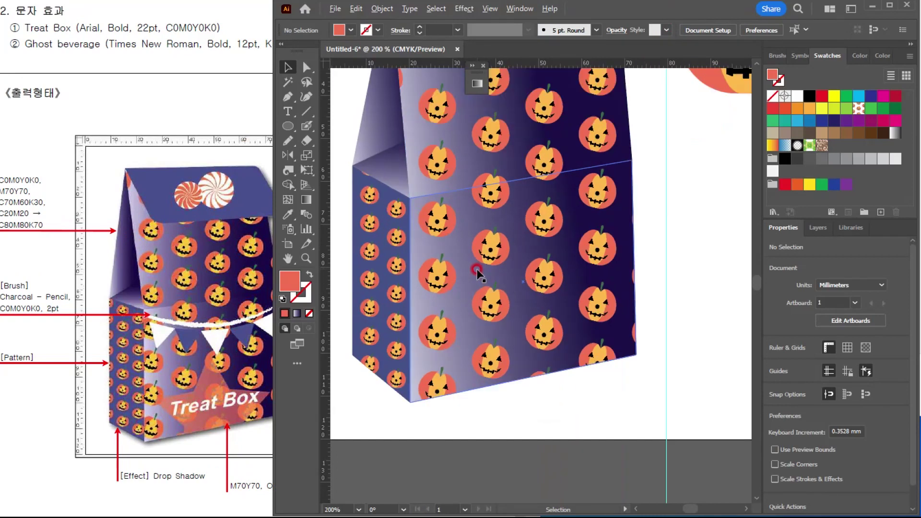
pyautogui.moveTo(485, 259); pyautogui.dragTo(521, 227)
# Draw a sagging curve about 45.7 mm wide across the upper box front with the Pencil tool.
pyautogui.click(288, 140)
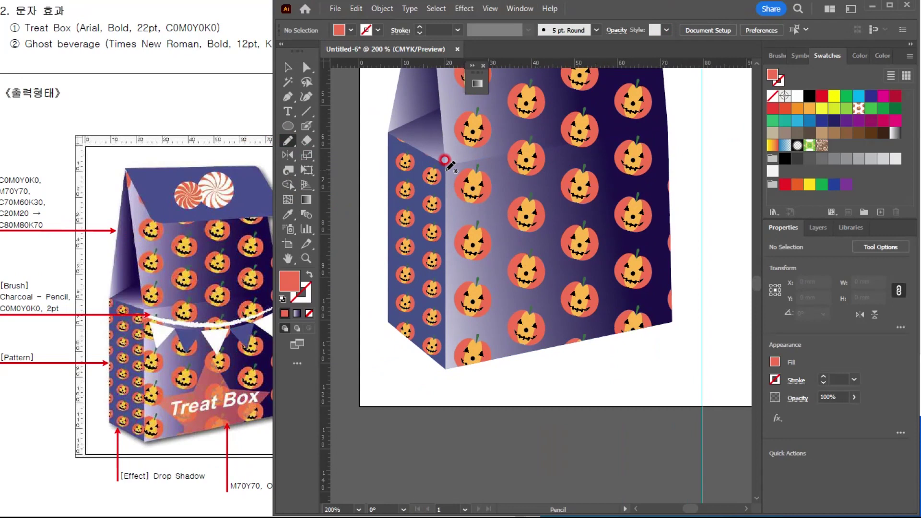
pyautogui.click(190, 64)
pyautogui.moveTo(190, 1); pyautogui.dragTo(156, 7)
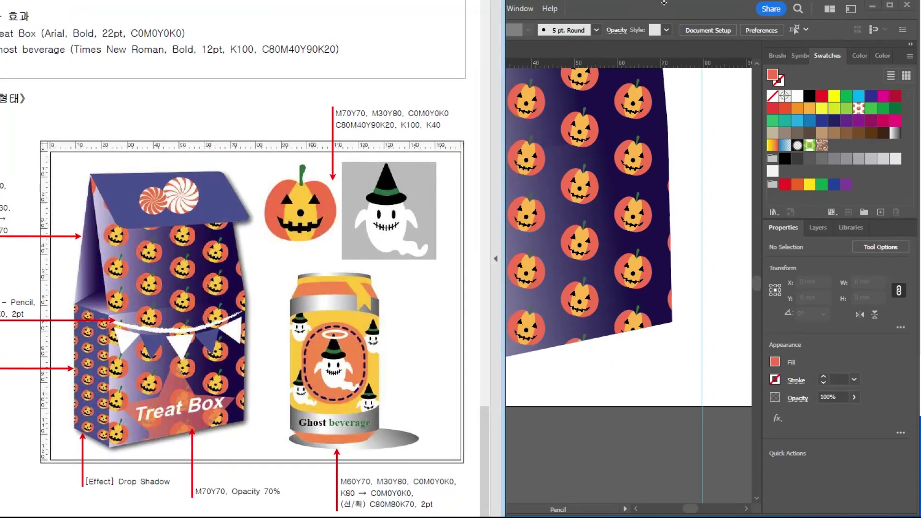
pyautogui.click(640, 5)
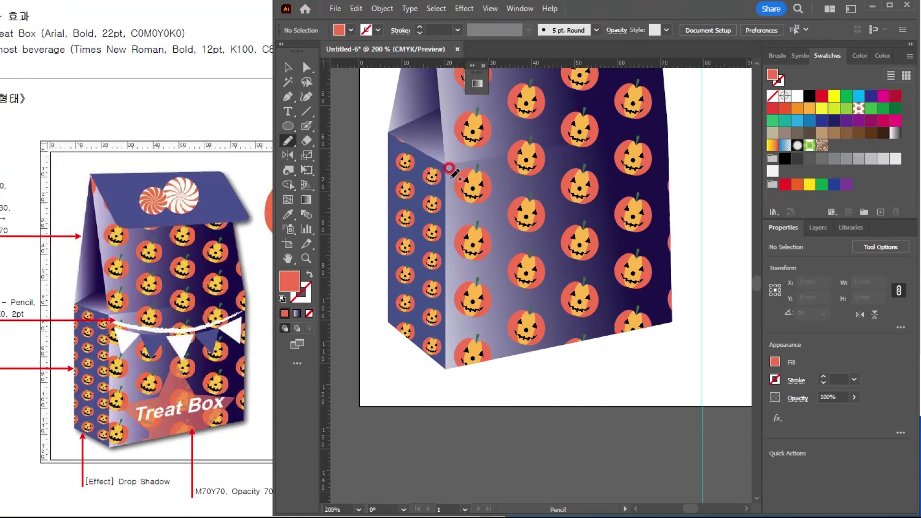
pyautogui.moveTo(462, 171)
pyautogui.mouseDown()
pyautogui.moveTo(526, 179)
pyautogui.moveTo(646, 133)
pyautogui.moveTo(658, 140)
pyautogui.mouseUp()
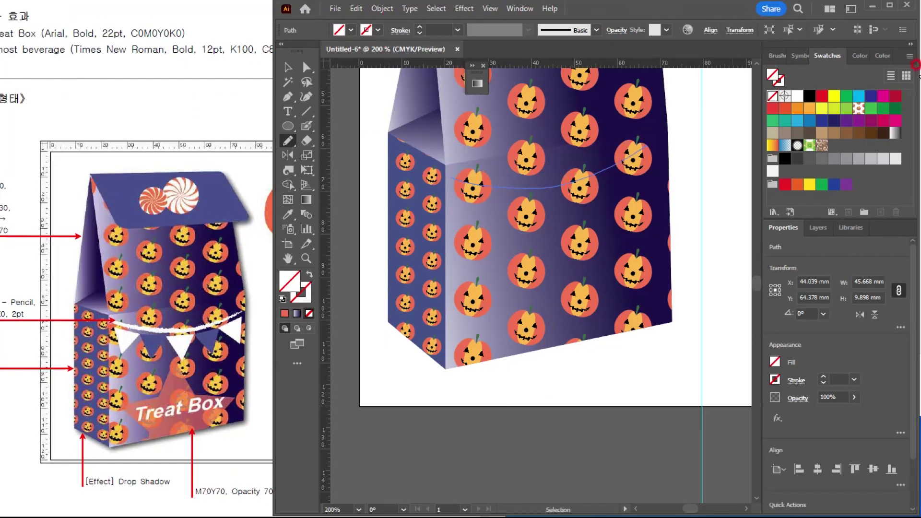
# Load the Artistic_ChalkCharcoalPencil brush library and apply the Charcoal - Pencil brush to the sagging curve.
pyautogui.press('F5')
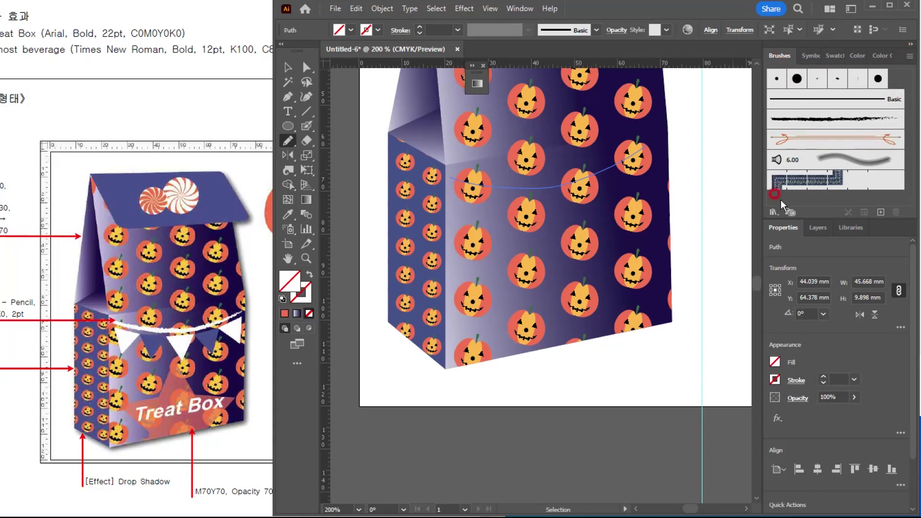
pyautogui.click(773, 212)
pyautogui.click(785, 262)
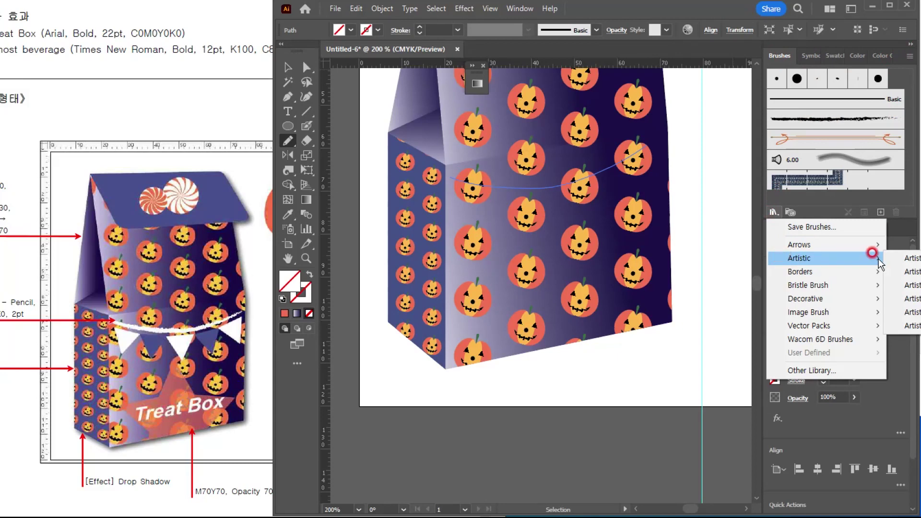
pyautogui.click(911, 271)
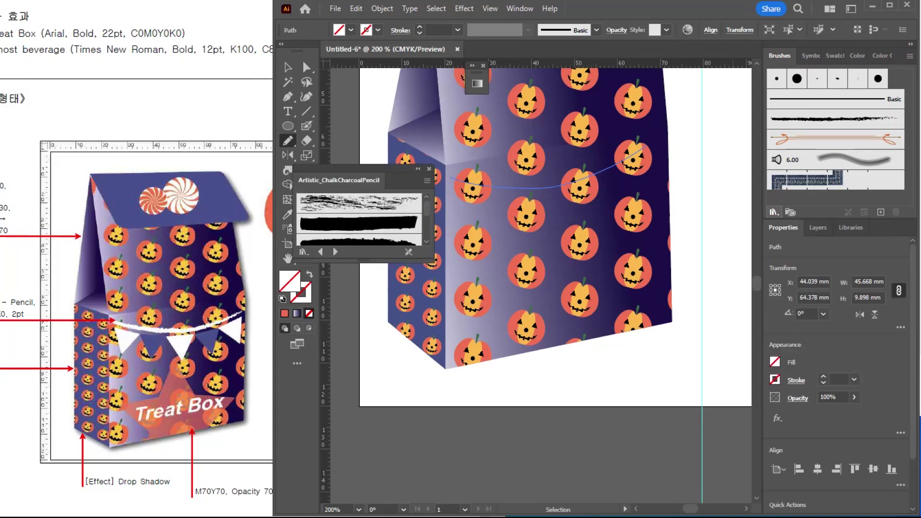
pyautogui.moveTo(393, 261); pyautogui.dragTo(379, 381)
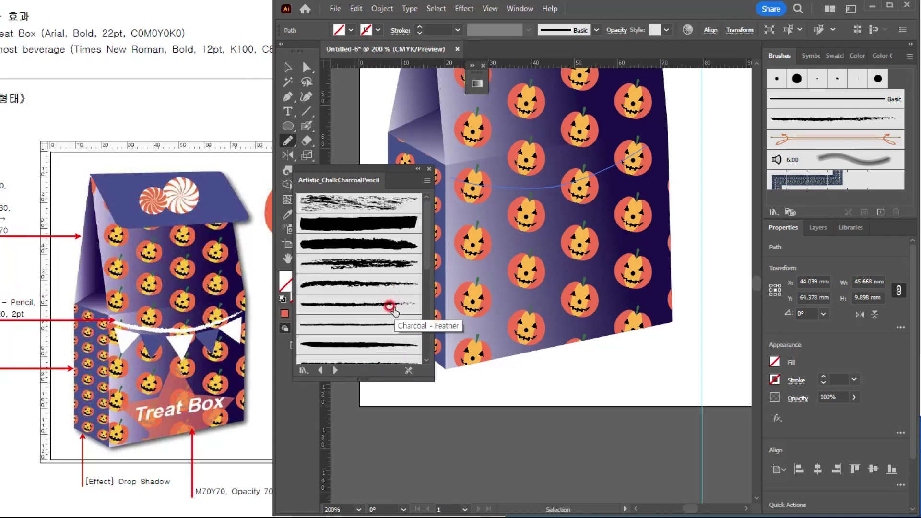
pyautogui.click(379, 329)
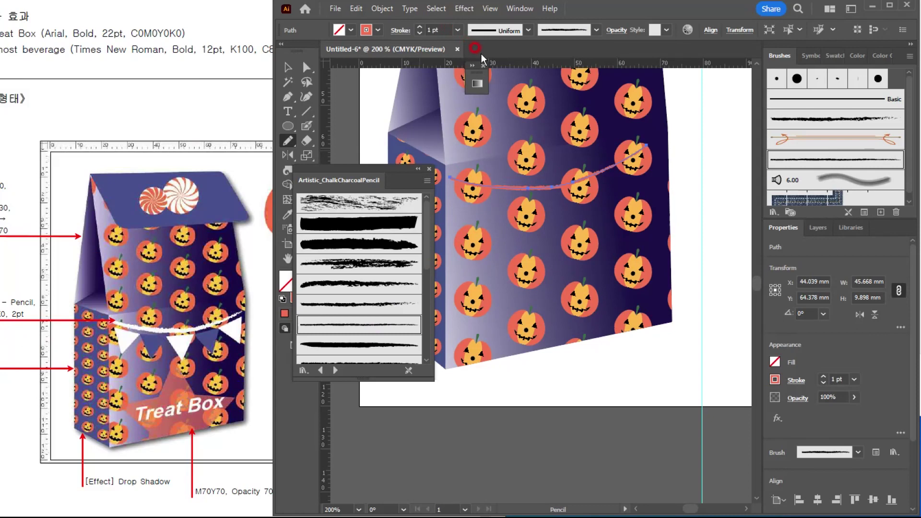
# Set the garland string's stroke to white at 2 pt, then close the brush library and deselect the string.
pyautogui.click(838, 57)
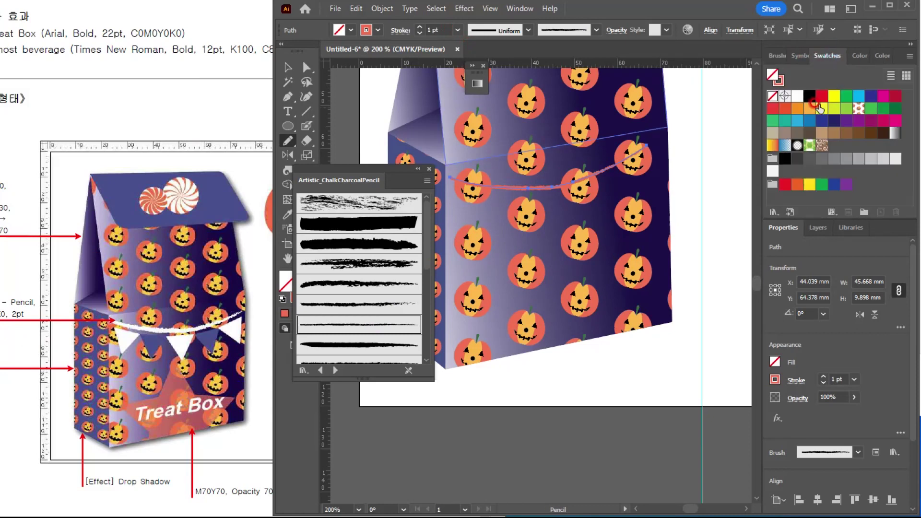
pyautogui.click(797, 96)
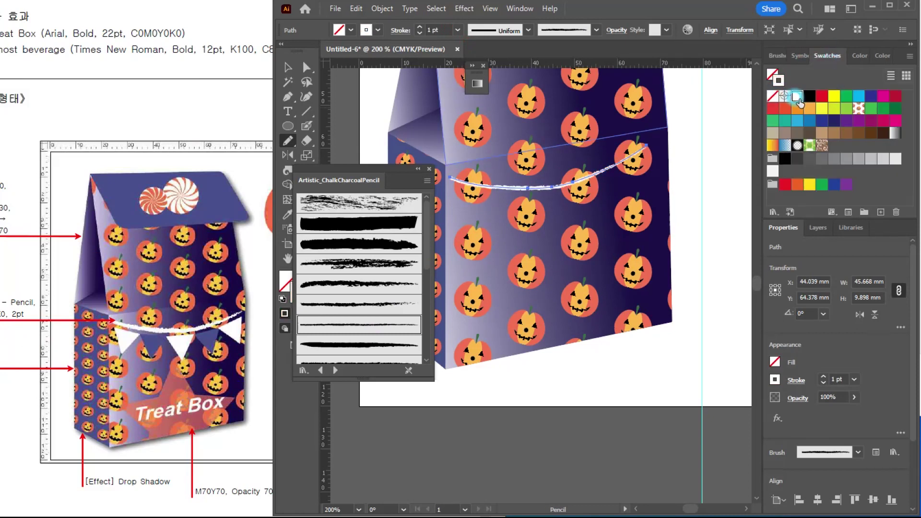
pyautogui.click(420, 27)
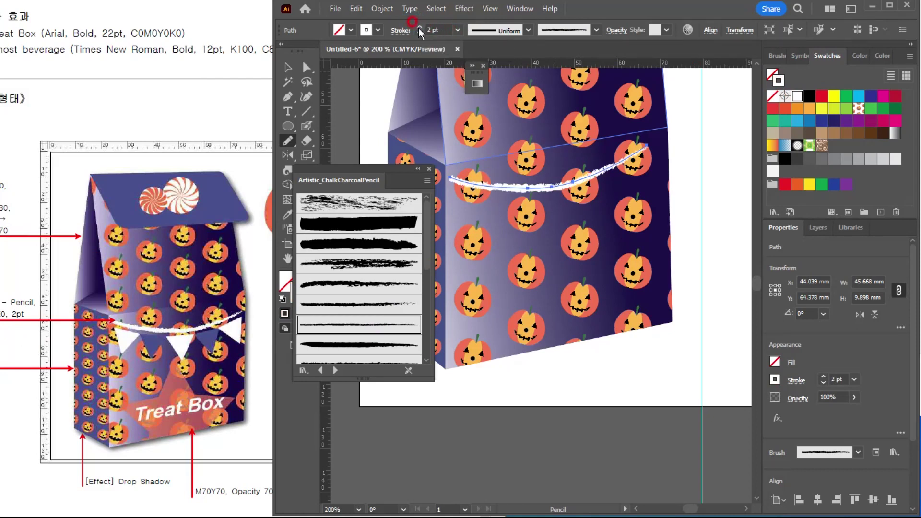
pyautogui.click(287, 66)
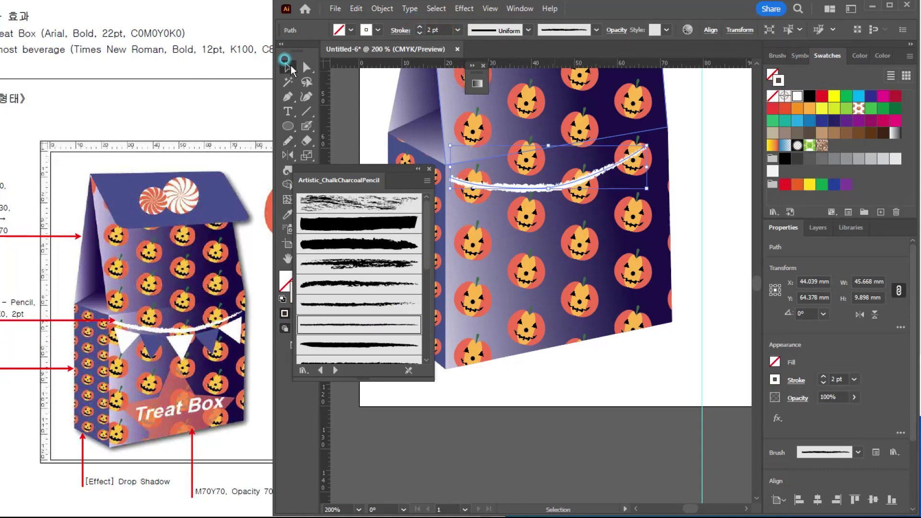
pyautogui.click(428, 168)
pyautogui.click(724, 275)
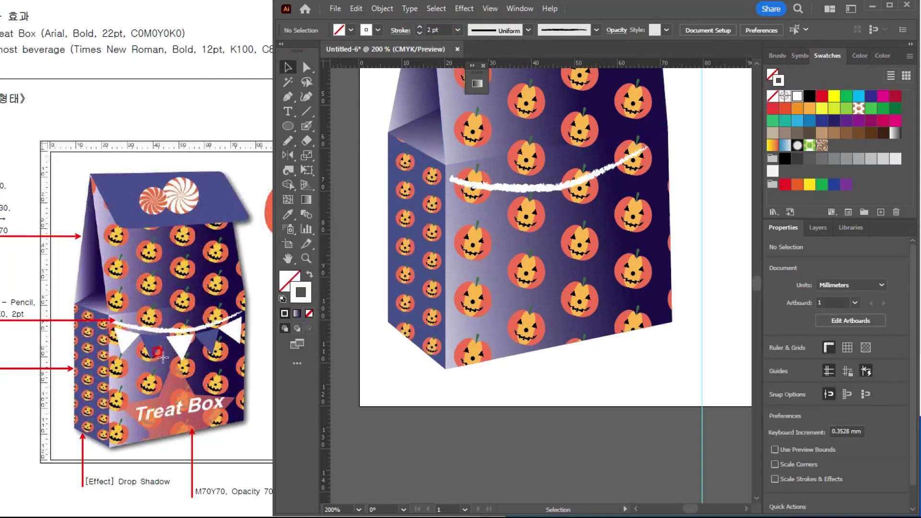
pyautogui.scroll(-2, 428, 166)
pyautogui.moveTo(563, 169); pyautogui.dragTo(524, 269)
pyautogui.scroll(4, 643, 230)
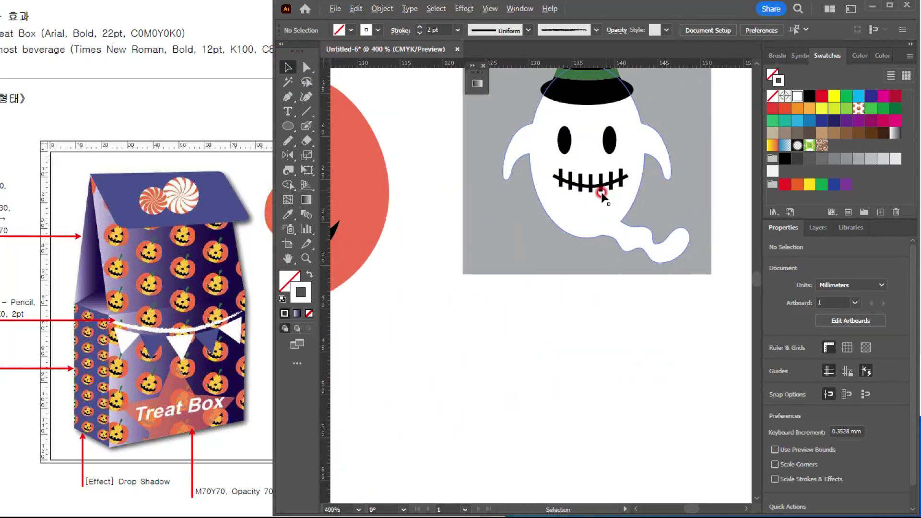
pyautogui.scroll(-2, 601, 231)
pyautogui.moveTo(498, 323); pyautogui.dragTo(750, 233)
pyautogui.moveTo(511, 366); pyautogui.dragTo(559, 328)
pyautogui.scroll(1, 485, 297)
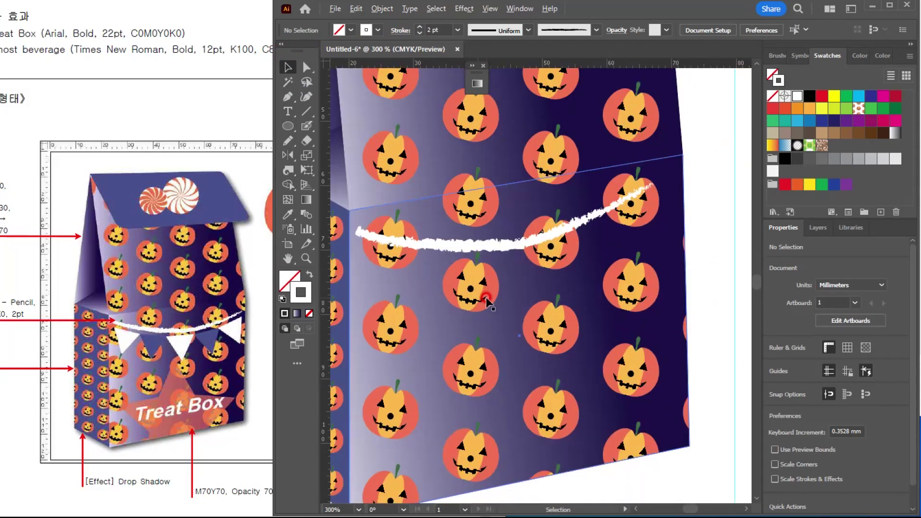
# Draw a three-sided polygon with a 5 mm radius in the blank area below the treat box.
pyautogui.scroll(-1, 492, 326)
pyautogui.moveTo(473, 331); pyautogui.dragTo(458, 210)
pyautogui.moveTo(494, 279)
pyautogui.mouseDown()
pyautogui.moveTo(518, 275)
pyautogui.moveTo(505, 272)
pyautogui.mouseUp()
pyautogui.click(287, 127)
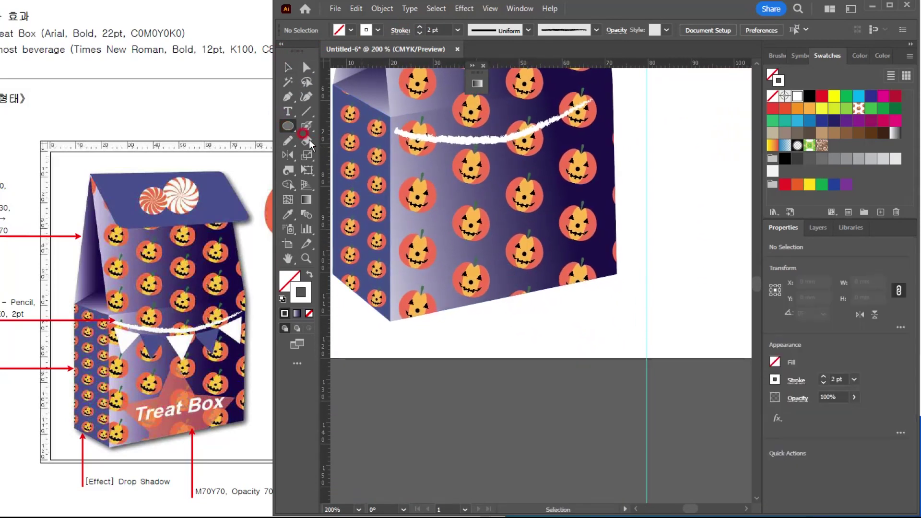
pyautogui.moveTo(289, 127); pyautogui.dragTo(339, 170)
pyautogui.click(507, 329)
pyautogui.click(354, 201)
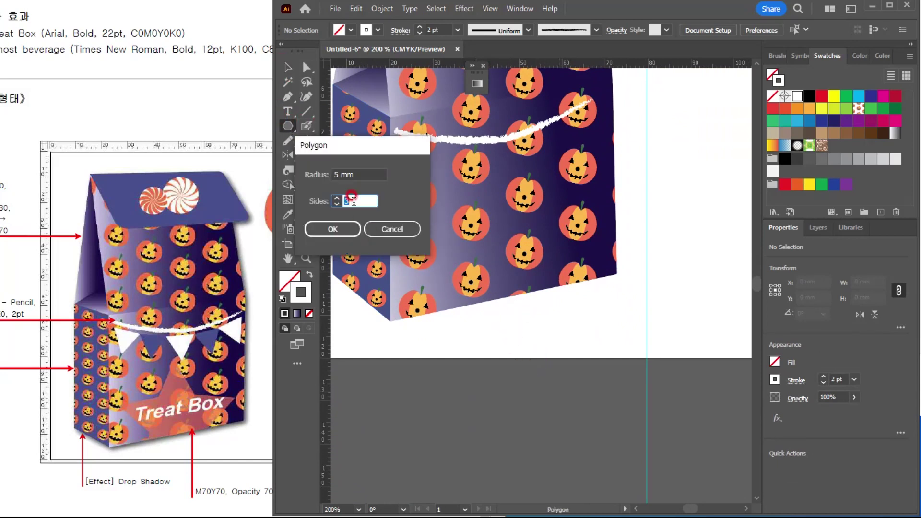
pyautogui.click(349, 231)
# Swap the triangle's fill and stroke and give it a light blue fill with C36.
pyautogui.click(804, 108)
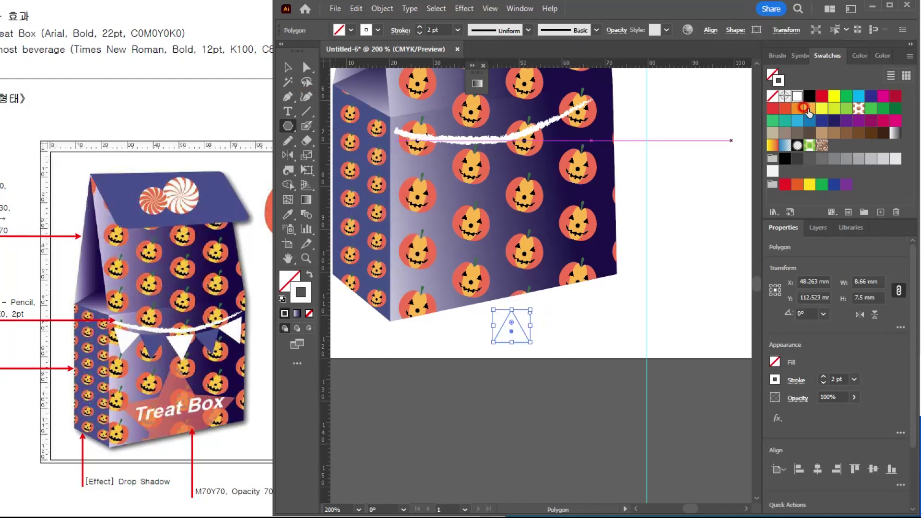
pyautogui.click(309, 275)
pyautogui.click(294, 276)
pyautogui.moveTo(813, 86); pyautogui.dragTo(829, 78)
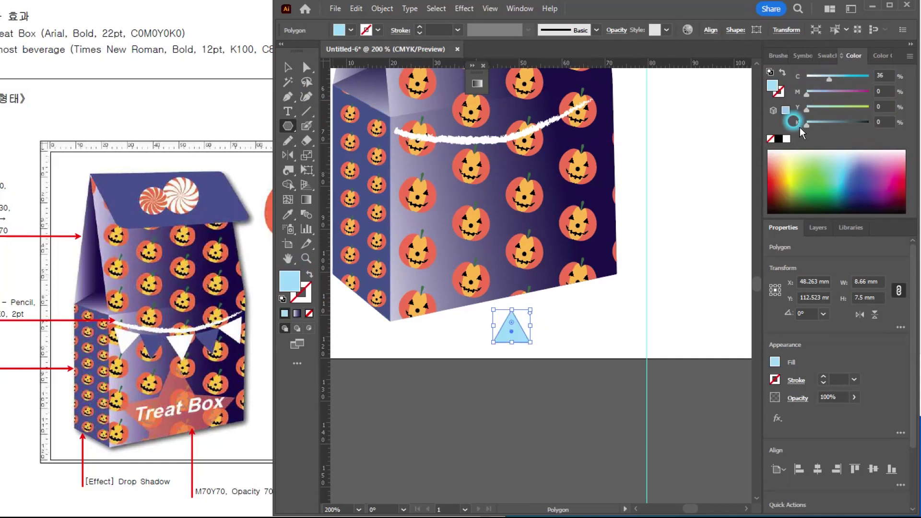
# Check the flags on the reference sheet and fill the triangle with the lid's C70 M60 Y0 K30 blue using the Eyedropper.
pyautogui.moveTo(246, 1); pyautogui.dragTo(277, 0)
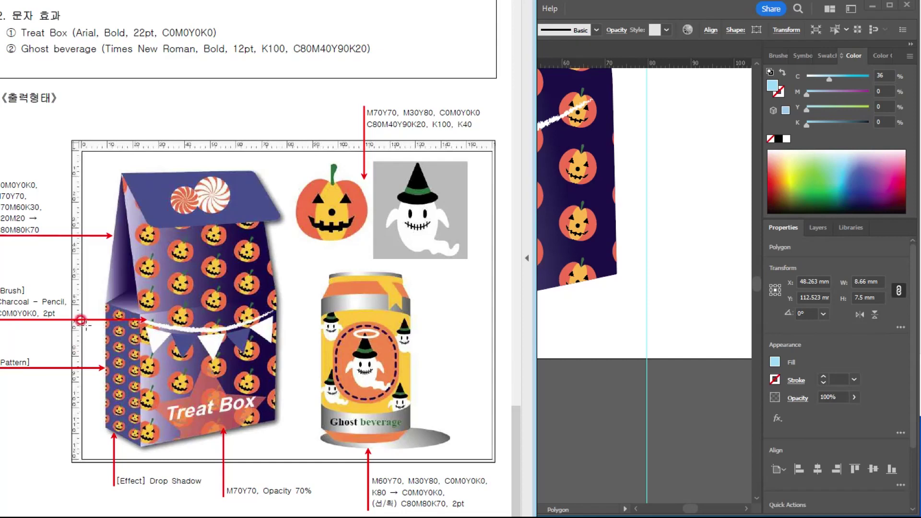
pyautogui.moveTo(277, 0); pyautogui.dragTo(217, 1)
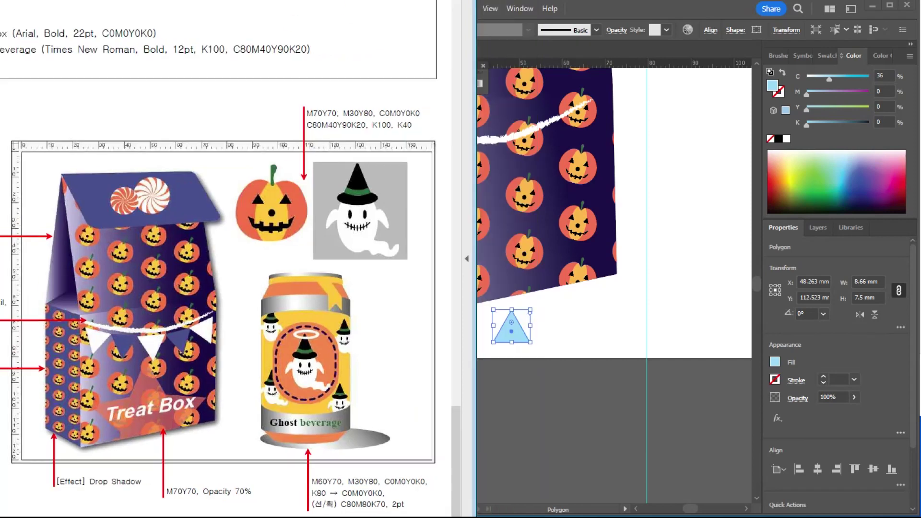
pyautogui.click(643, 11)
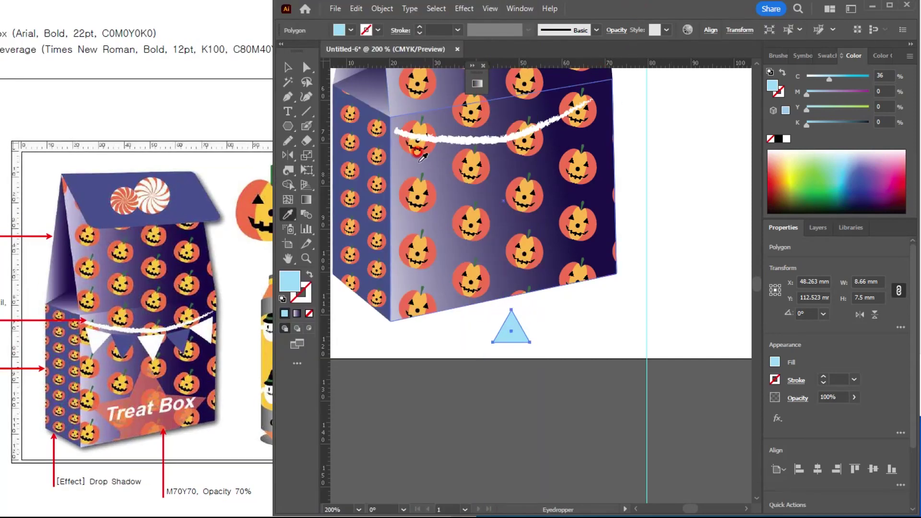
pyautogui.press('i')
pyautogui.click(378, 155)
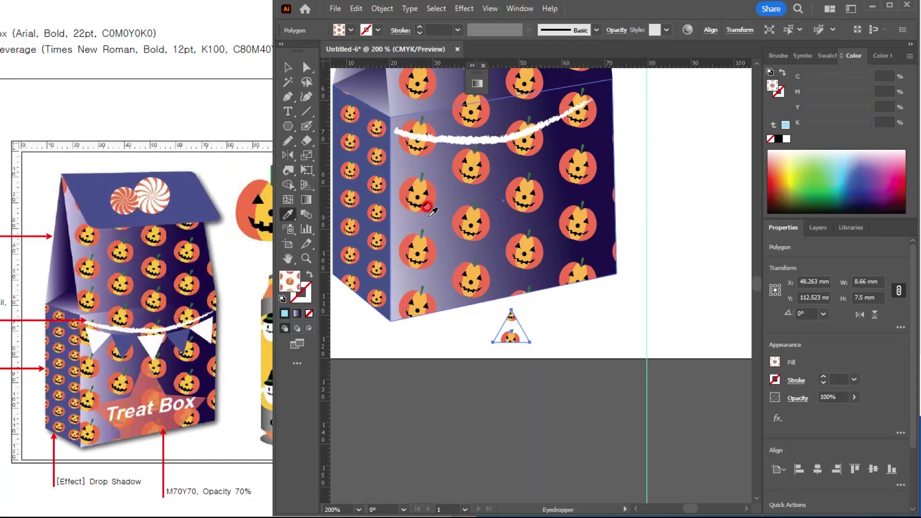
pyautogui.hotkey('ctrl', 'z')
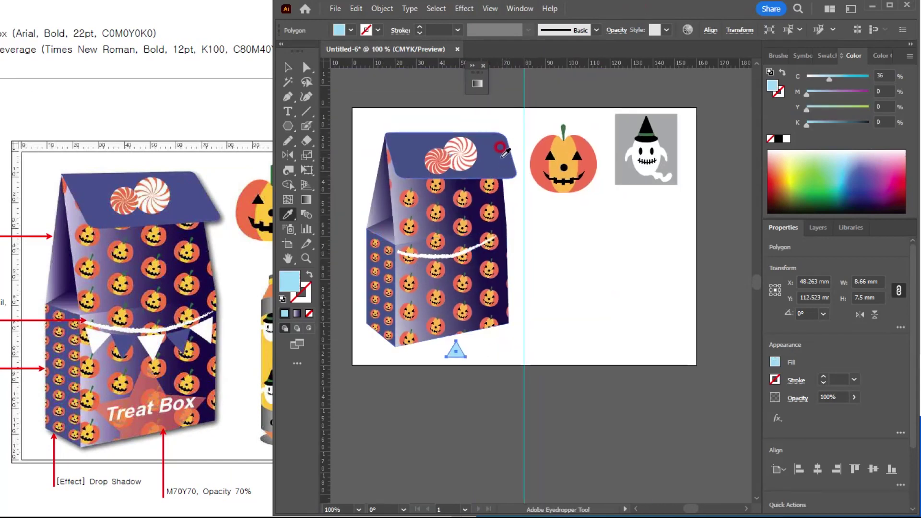
pyautogui.click(499, 152)
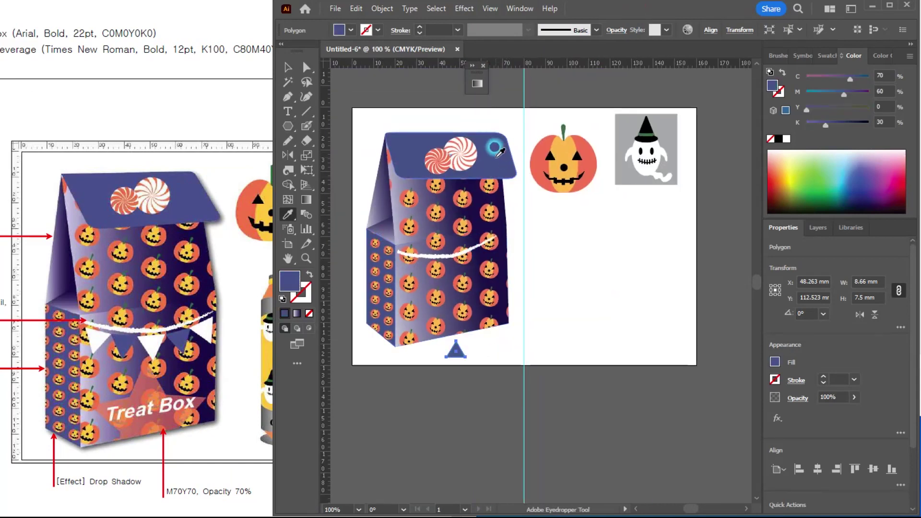
# Flip the triangle to point downward at about 7.8 mm high and repeat copies sideways into a touching row of five.
pyautogui.click(288, 68)
pyautogui.scroll(2, 524, 451)
pyautogui.moveTo(478, 327); pyautogui.dragTo(563, 276)
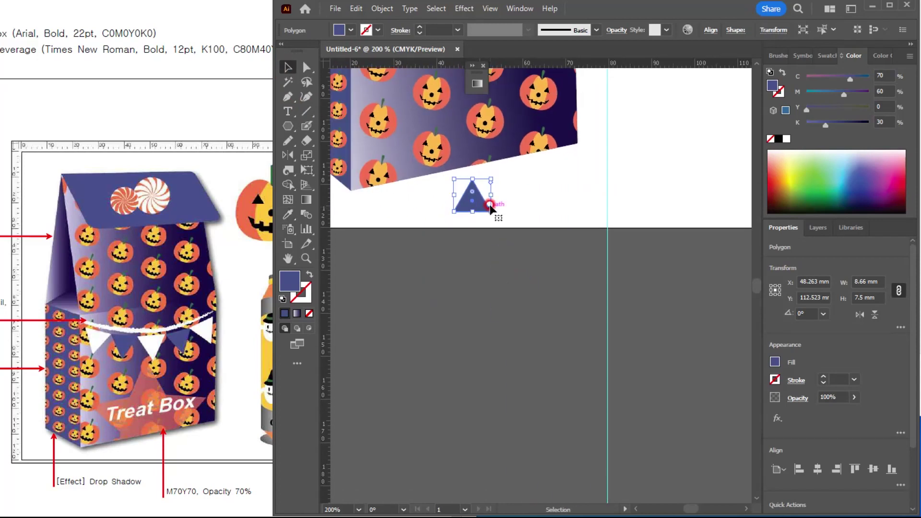
pyautogui.moveTo(473, 179); pyautogui.dragTo(478, 199)
pyautogui.hotkey('ctrl', 'd')
pyautogui.hotkey('ctrl', 'd')
pyautogui.hotkey('ctrl', 'd')
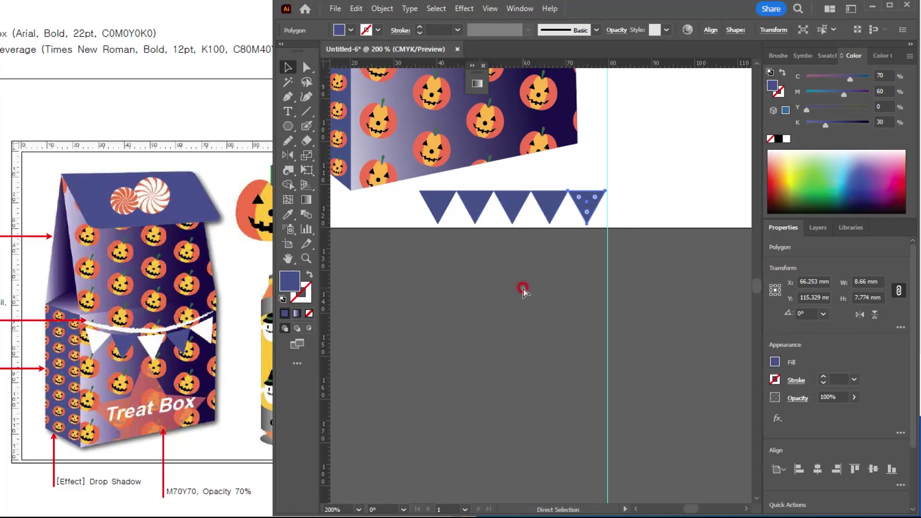
# Fill the first, third and fifth triangles with white and group these three.
pyautogui.click(522, 284)
pyautogui.click(445, 204)
pyautogui.keyDown('shift'); pyautogui.click(523, 199); pyautogui.keyUp('shift')
pyautogui.keyDown('shift'); pyautogui.click(590, 202); pyautogui.keyUp('shift')
pyautogui.click(785, 139)
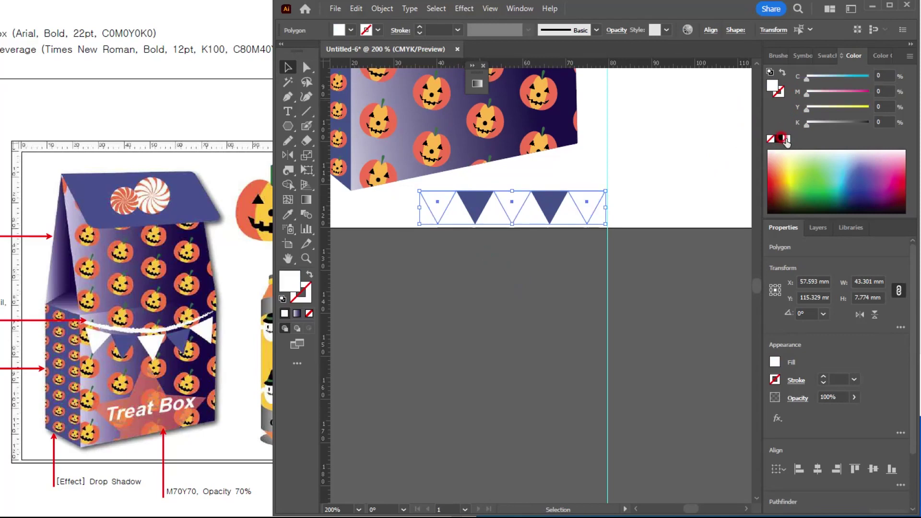
pyautogui.hotkey('ctrl', 'g')
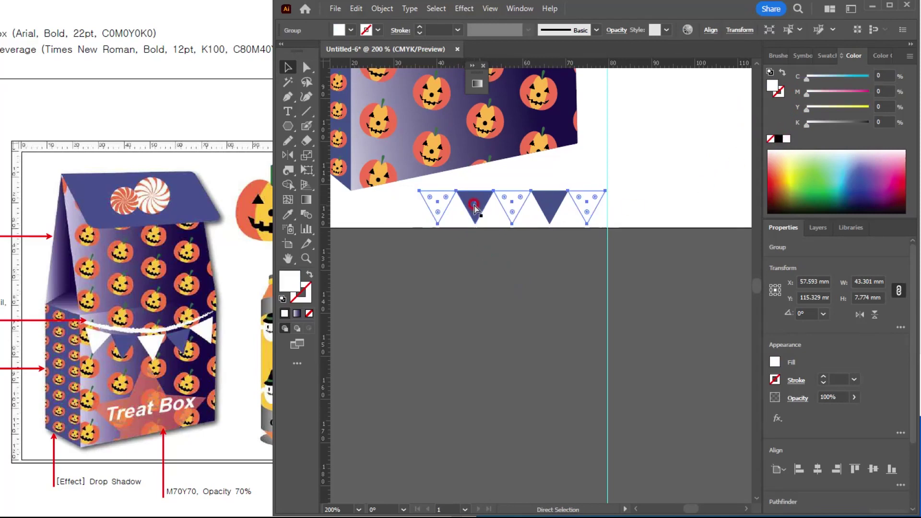
# Group all five flags and move them onto the box front just below the garland string.
pyautogui.scroll(-1, 517, 228)
pyautogui.moveTo(539, 261); pyautogui.dragTo(552, 397)
pyautogui.moveTo(524, 344); pyautogui.dragTo(485, 271)
pyautogui.hotkey('ctrl', 'z')
pyautogui.click(556, 424)
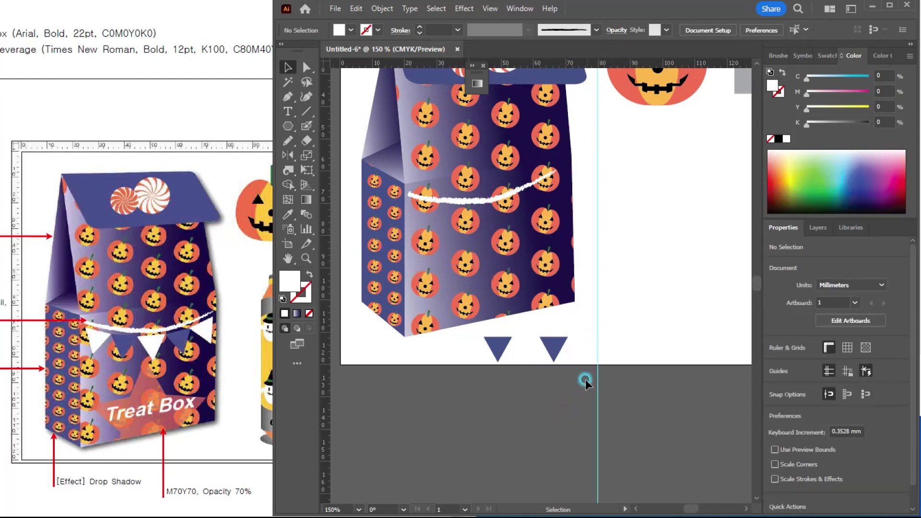
pyautogui.moveTo(460, 347); pyautogui.dragTo(456, 223)
pyautogui.hotkey('ctrl', 'g')
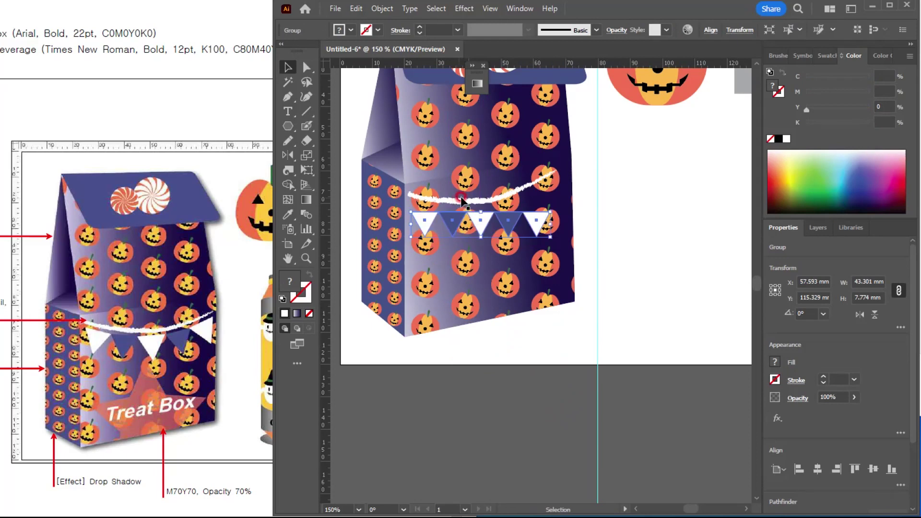
# Enlarge the flag group to about 47.1 mm wide and 9.1 mm high.
pyautogui.scroll(3, 460, 224)
pyautogui.scroll(-1, 517, 332)
pyautogui.moveTo(642, 249); pyautogui.dragTo(668, 261)
# Apply an Envelope Distort warp to the flag group with the Arc style, horizontal, and a -28% bend.
pyautogui.click(382, 9)
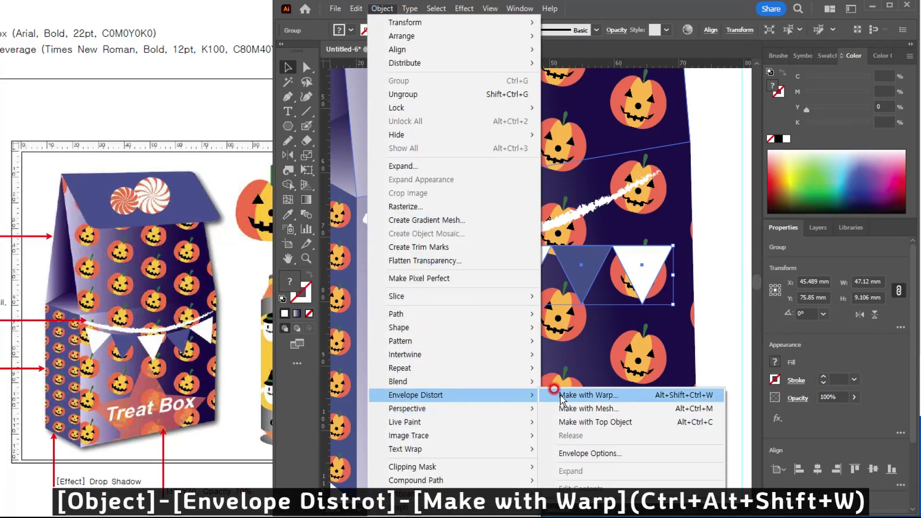
pyautogui.click(562, 400)
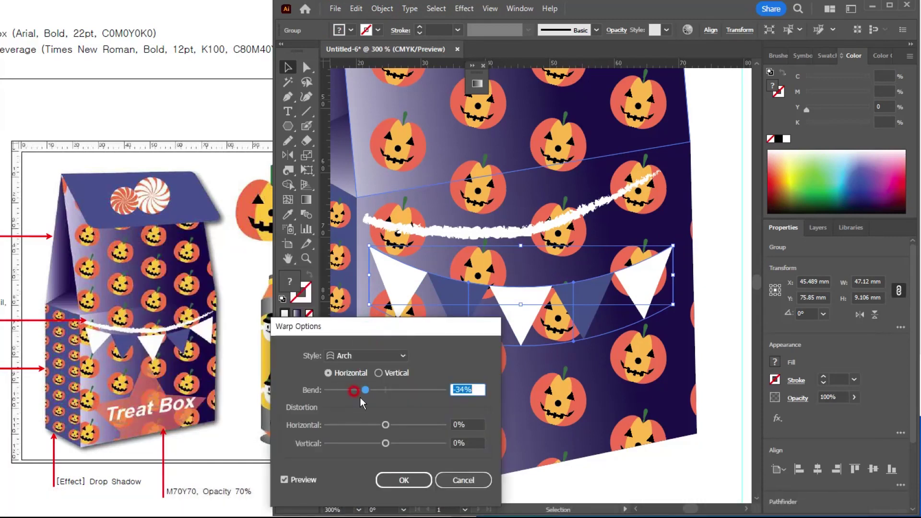
pyautogui.click(346, 357)
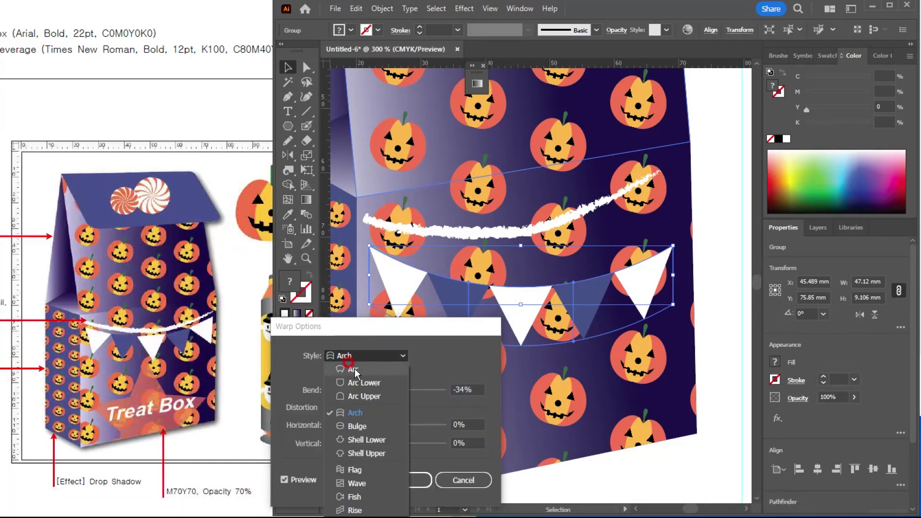
pyautogui.click(354, 371)
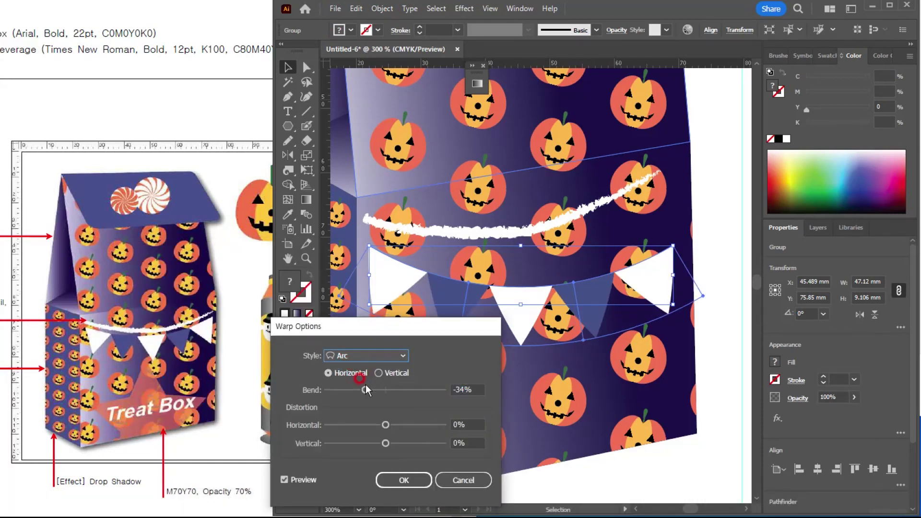
pyautogui.moveTo(365, 394); pyautogui.dragTo(369, 394)
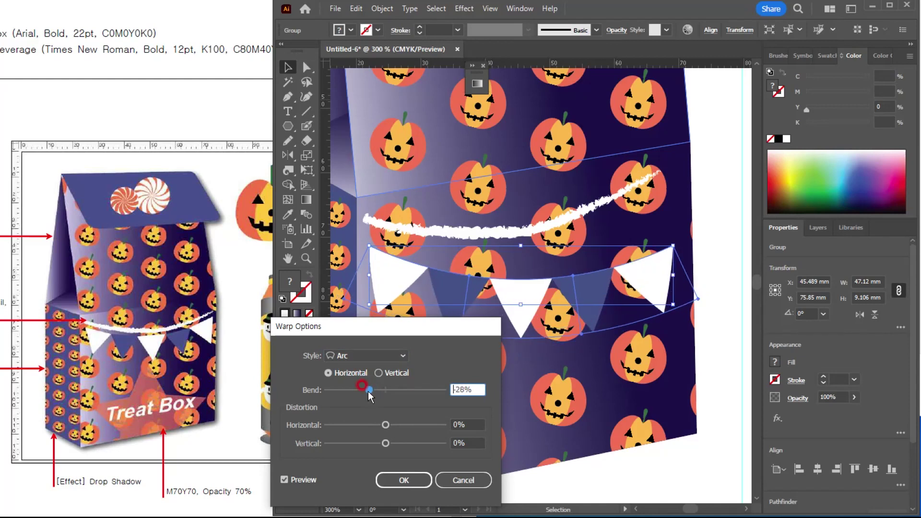
pyautogui.click(390, 477)
# Rotate the warped flags to about 7.9°, scale them to about 49.7 mm wide and position them along the garland string.
pyautogui.moveTo(698, 284); pyautogui.dragTo(697, 223)
pyautogui.moveTo(635, 262); pyautogui.dragTo(634, 232)
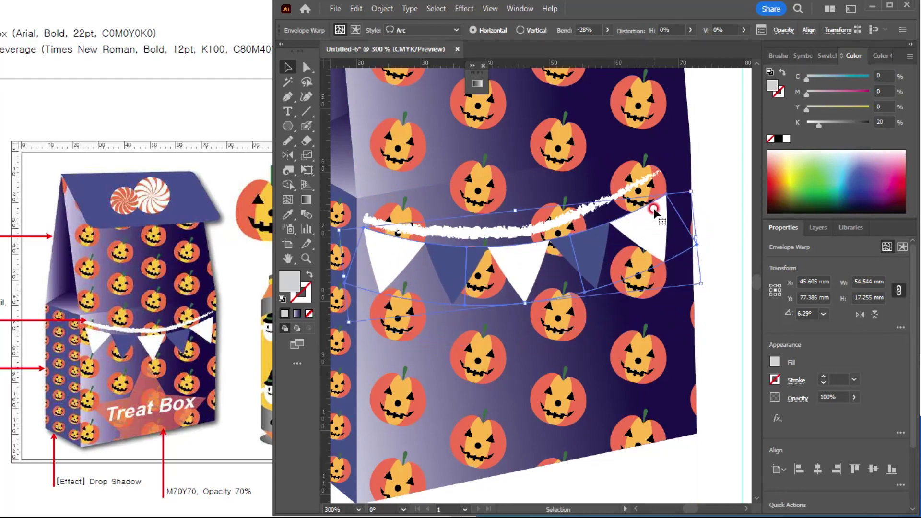
pyautogui.moveTo(690, 183); pyautogui.dragTo(658, 194)
pyautogui.moveTo(611, 232); pyautogui.dragTo(619, 229)
pyautogui.moveTo(677, 204); pyautogui.dragTo(673, 181)
pyautogui.moveTo(623, 222); pyautogui.dragTo(623, 222)
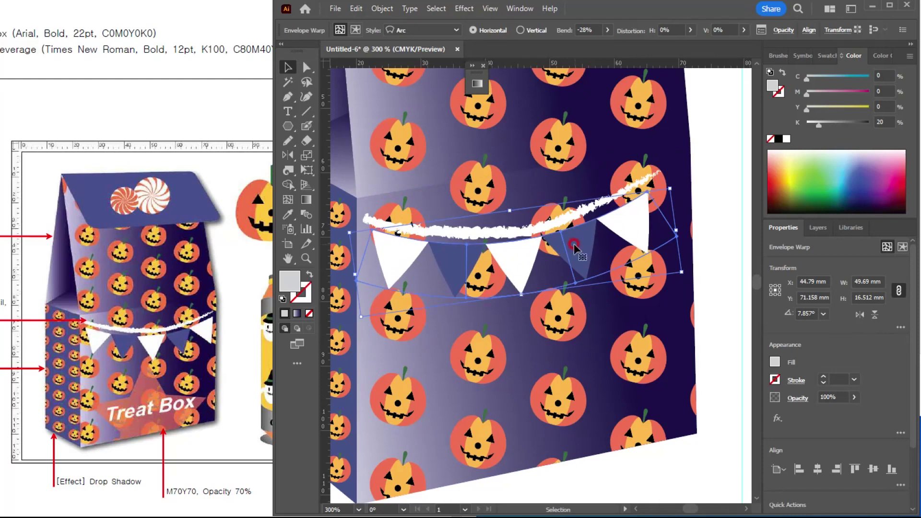
# Expand the arc-warped flag group into editable shapes and deselect it.
pyautogui.click(382, 9)
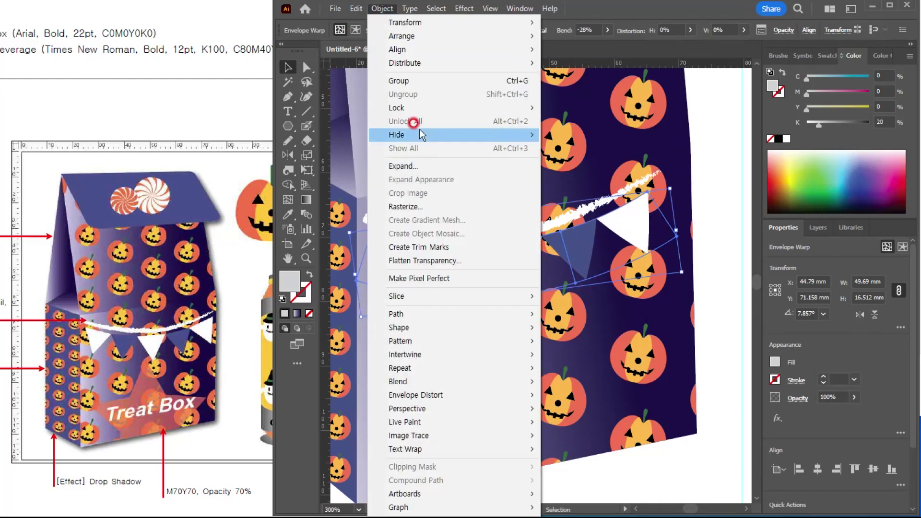
pyautogui.click(404, 166)
pyautogui.click(331, 269)
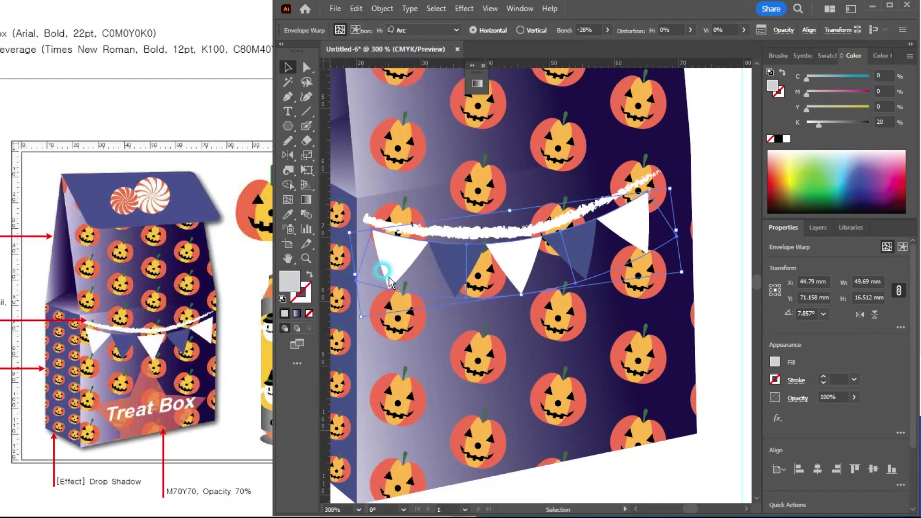
pyautogui.click(638, 273)
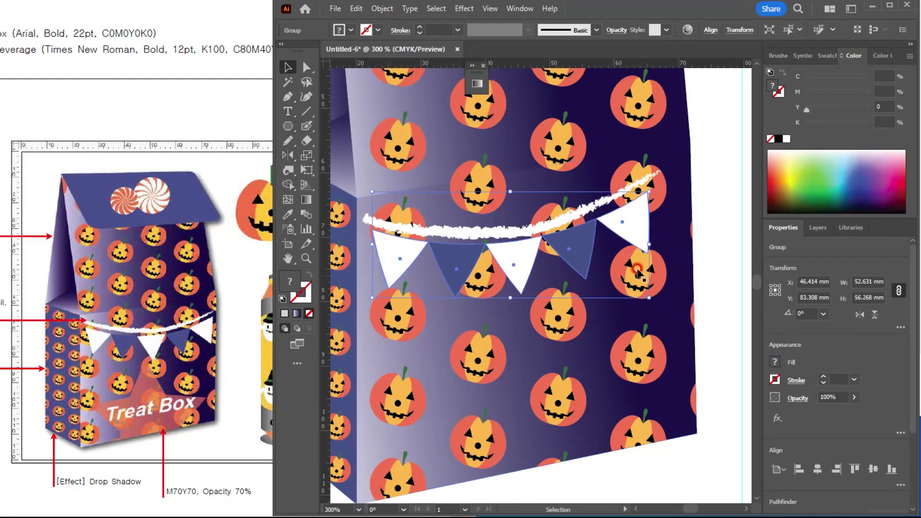
pyautogui.click(719, 246)
# Draw a five-pointed star about 56.8 mm wide and 54 mm high over the lower edge of the box front.
pyautogui.scroll(-2, 512, 283)
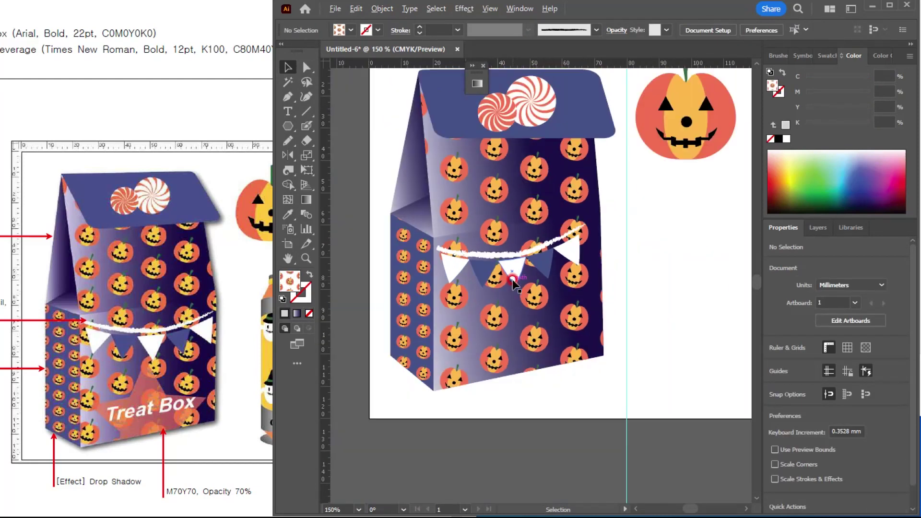
pyautogui.moveTo(548, 333); pyautogui.dragTo(510, 329)
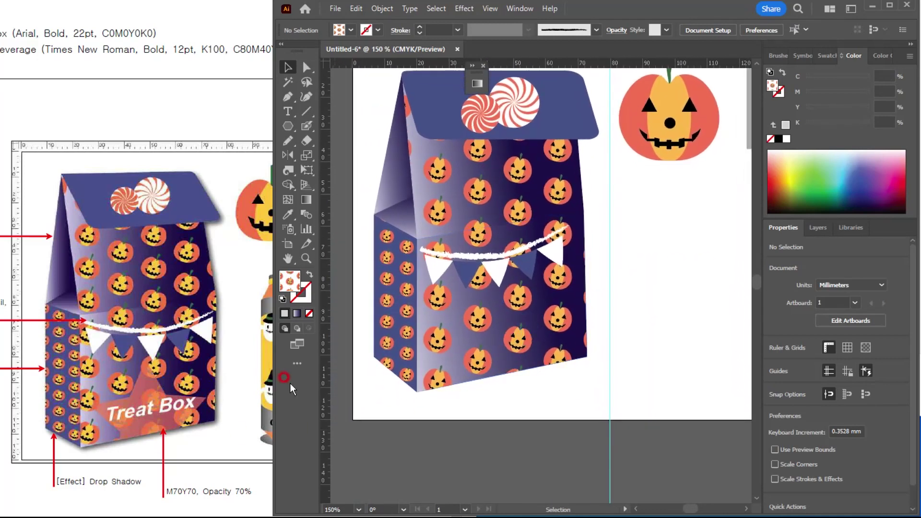
pyautogui.moveTo(287, 125); pyautogui.dragTo(335, 185)
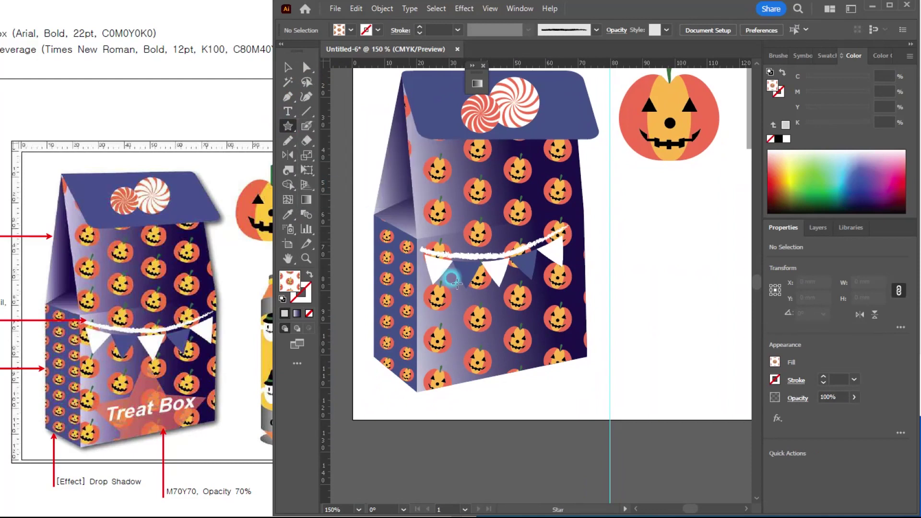
pyautogui.moveTo(455, 325); pyautogui.dragTo(579, 459)
pyautogui.press('v')
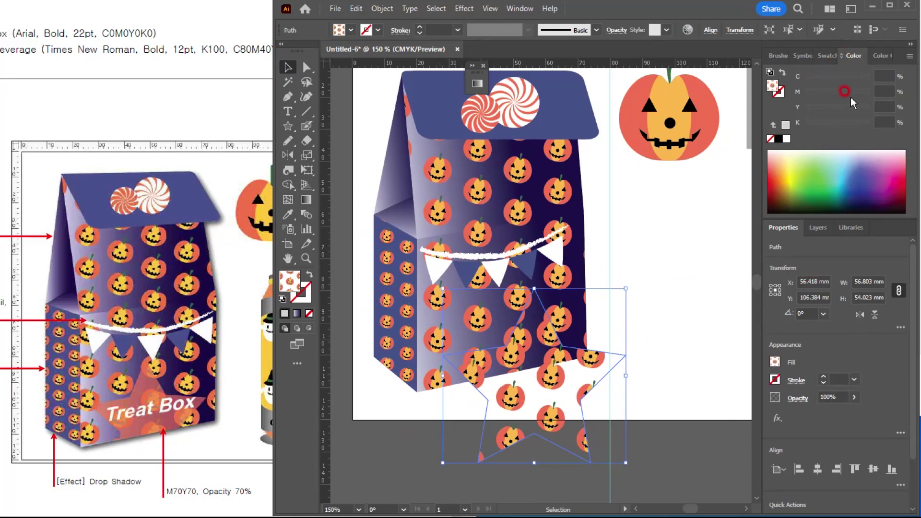
# Fill the star with C 0, M 70, Y 70, K 0.
pyautogui.click(885, 76)
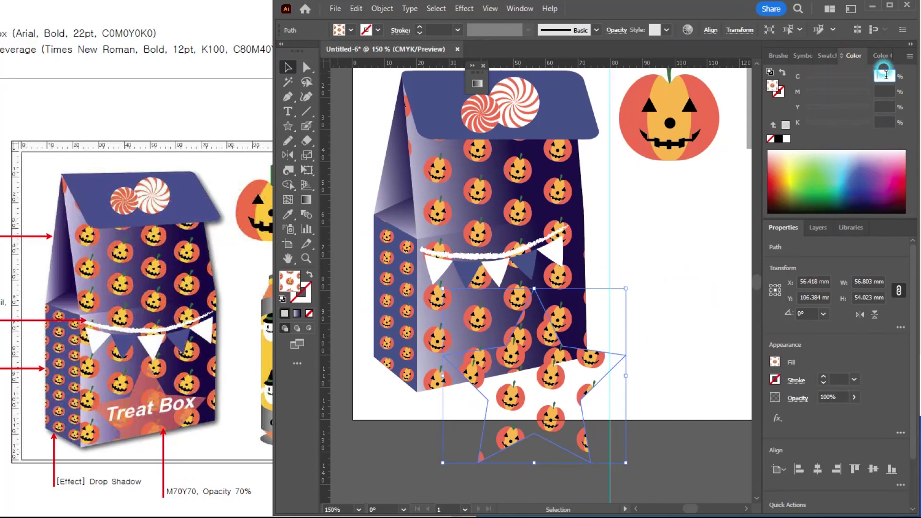
pyautogui.write('0')
pyautogui.press('Tab')
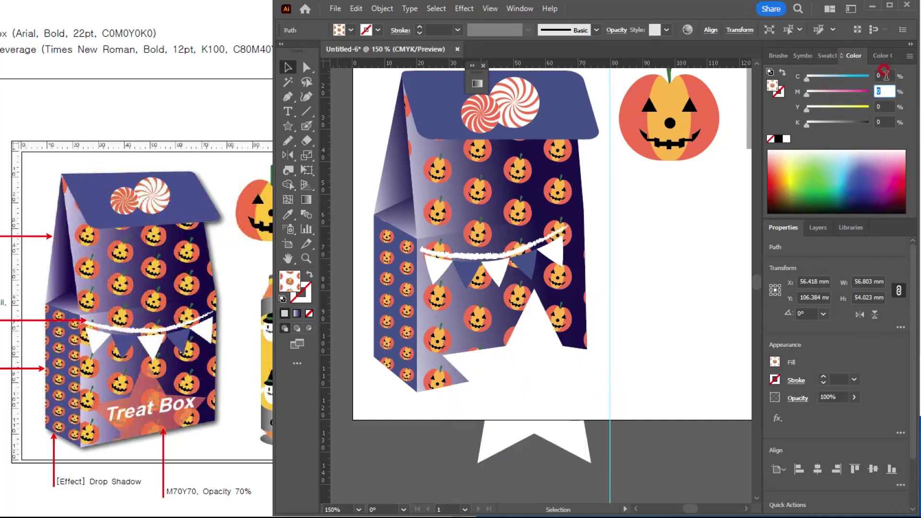
pyautogui.write('70')
pyautogui.press('Tab')
pyautogui.write('70')
pyautogui.click(884, 76)
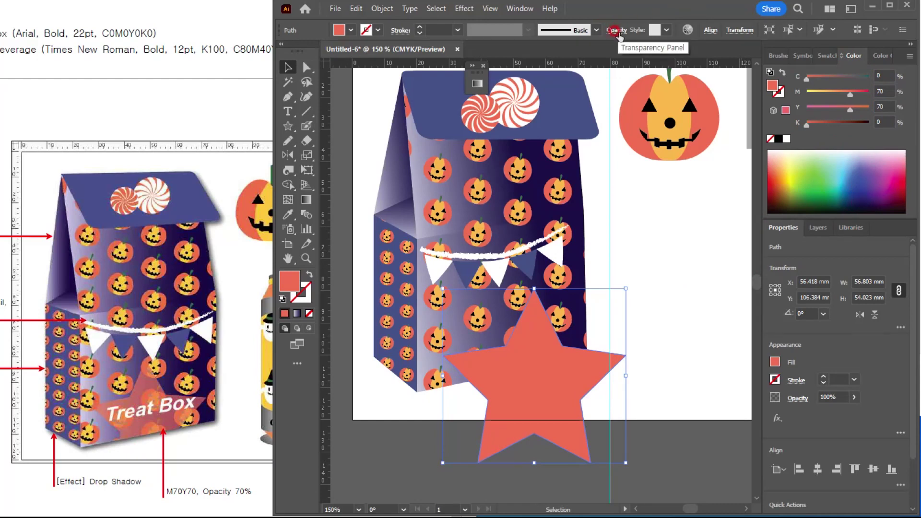
# Set the star's opacity to 70%.
pyautogui.moveTo(831, 398); pyautogui.dragTo(798, 400)
pyautogui.write('70')
pyautogui.press('Return')
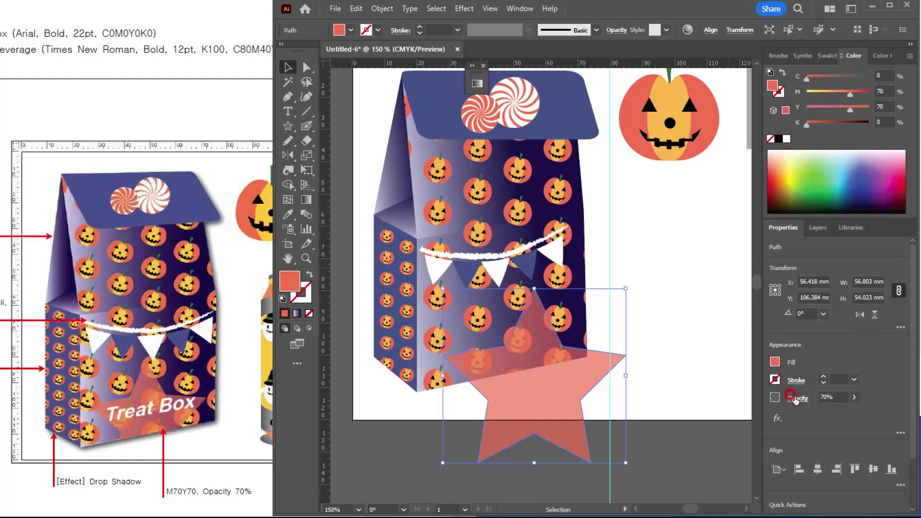
# Scale the star to about 46.3 mm wide and 44 mm high and position it on the box front below the flags.
pyautogui.click(668, 331)
pyautogui.click(556, 413)
pyautogui.moveTo(625, 289); pyautogui.dragTo(580, 333)
pyautogui.moveTo(516, 429); pyautogui.dragTo(498, 384)
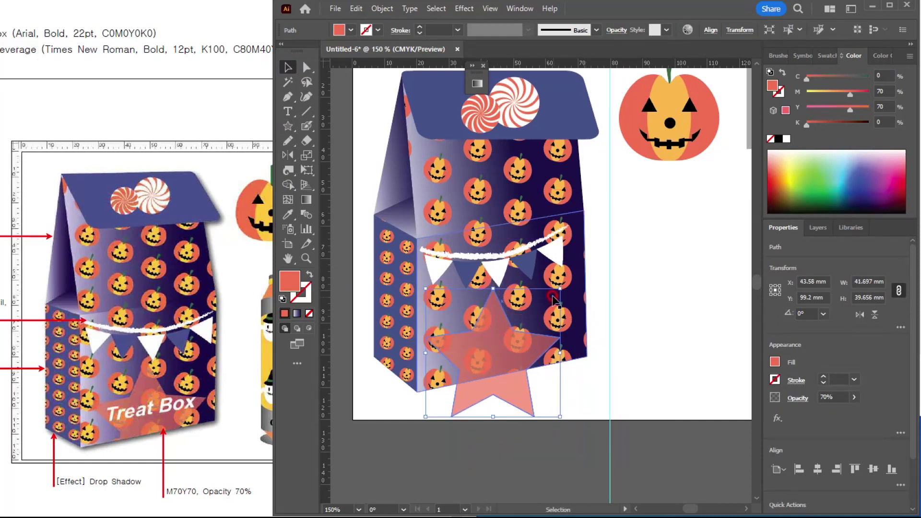
pyautogui.moveTo(560, 287); pyautogui.dragTo(596, 269)
pyautogui.moveTo(496, 355); pyautogui.dragTo(498, 361)
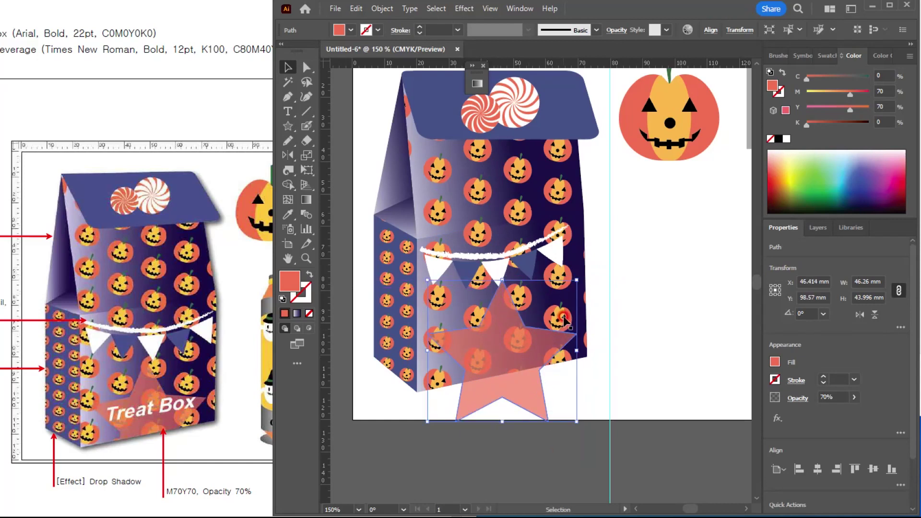
# Place a light green copy of the lower front panel on top and use it as a clipping mask for the star.
pyautogui.click(564, 363)
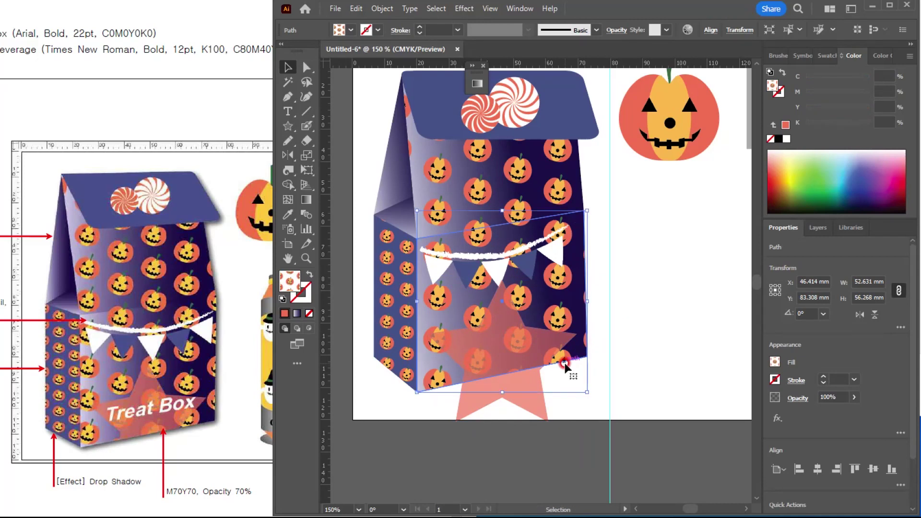
pyautogui.hotkey('ctrl', 'shift', ']')
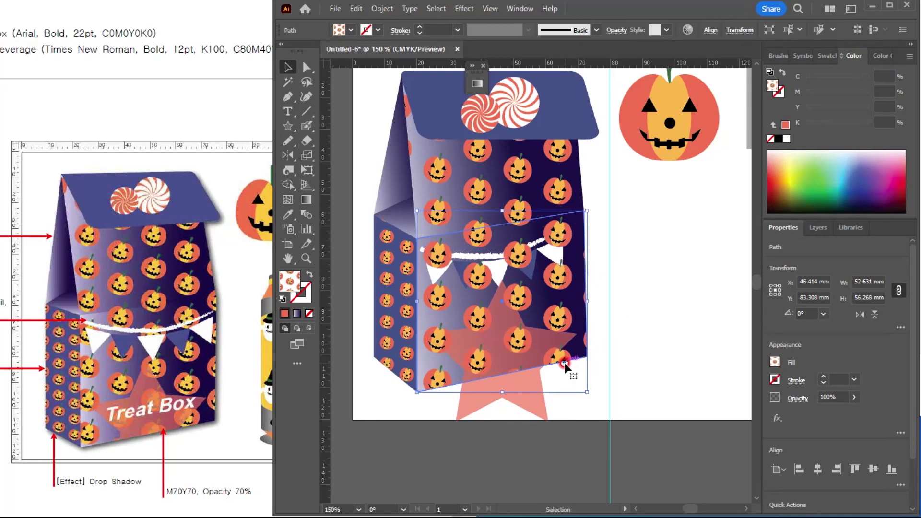
pyautogui.click(817, 156)
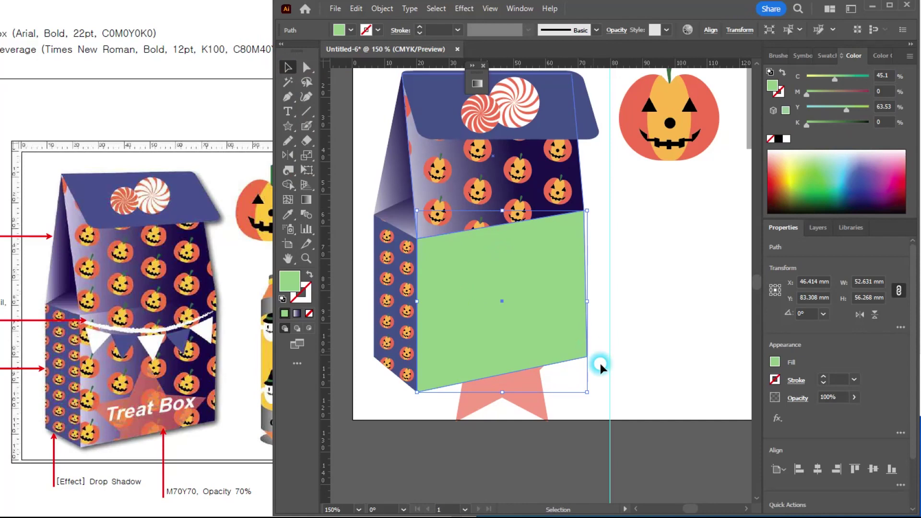
pyautogui.keyDown('shift'); pyautogui.click(528, 399); pyautogui.keyUp('shift')
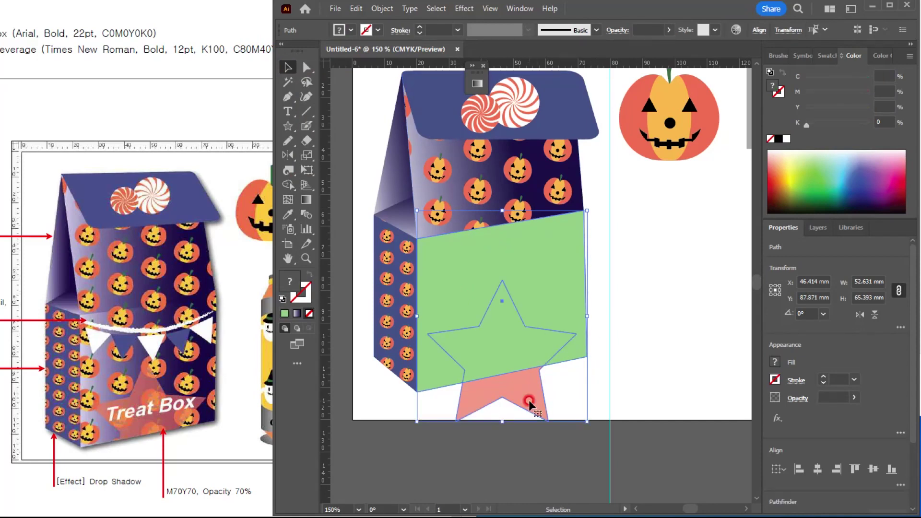
pyautogui.rightClick(517, 277)
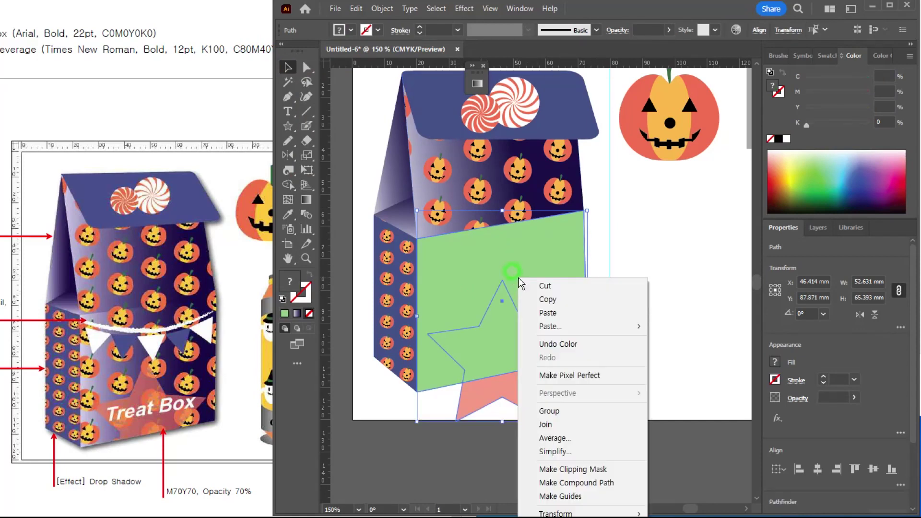
pyautogui.click(556, 470)
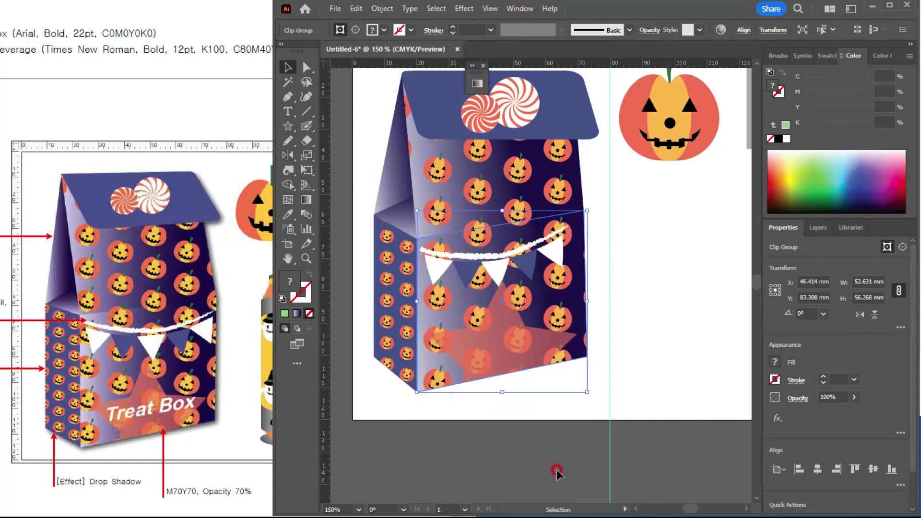
pyautogui.click(528, 407)
pyautogui.moveTo(516, 366); pyautogui.dragTo(634, 392)
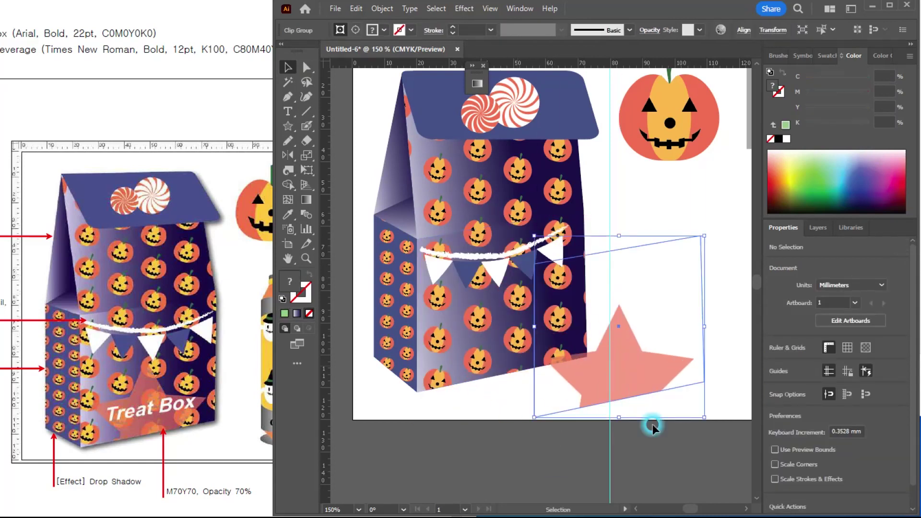
pyautogui.hotkey('ctrl', 'z')
pyautogui.click(494, 431)
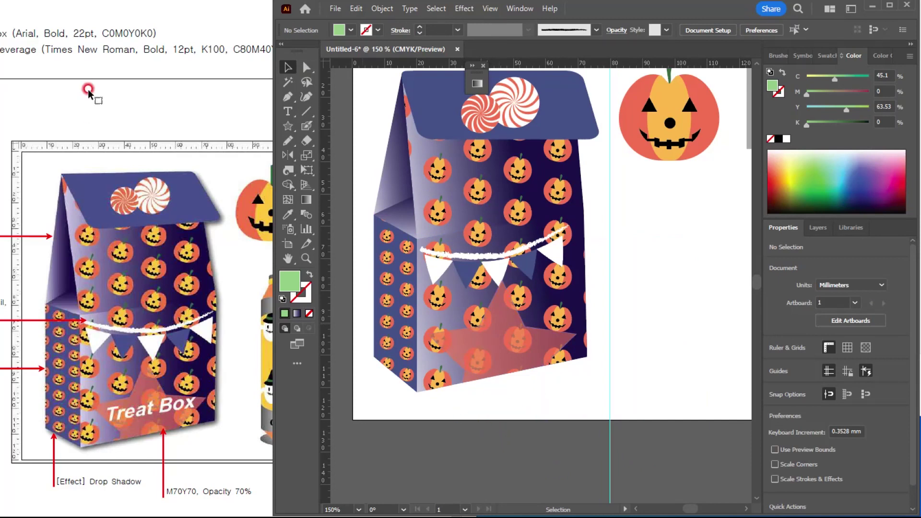
# Check the text specifications on the reference sheet and add the text "Treat Box" on the blank artboard area beside the box.
pyautogui.click(186, 30)
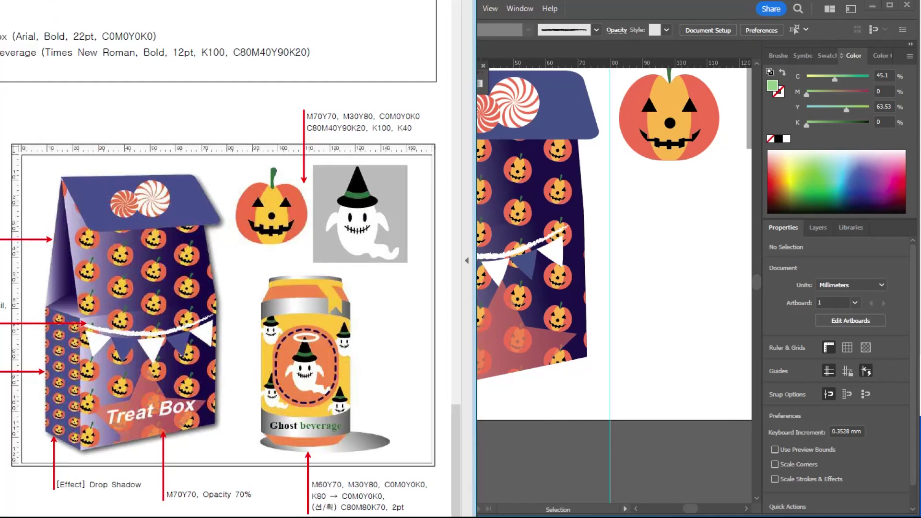
pyautogui.moveTo(77, 3); pyautogui.dragTo(142, 0)
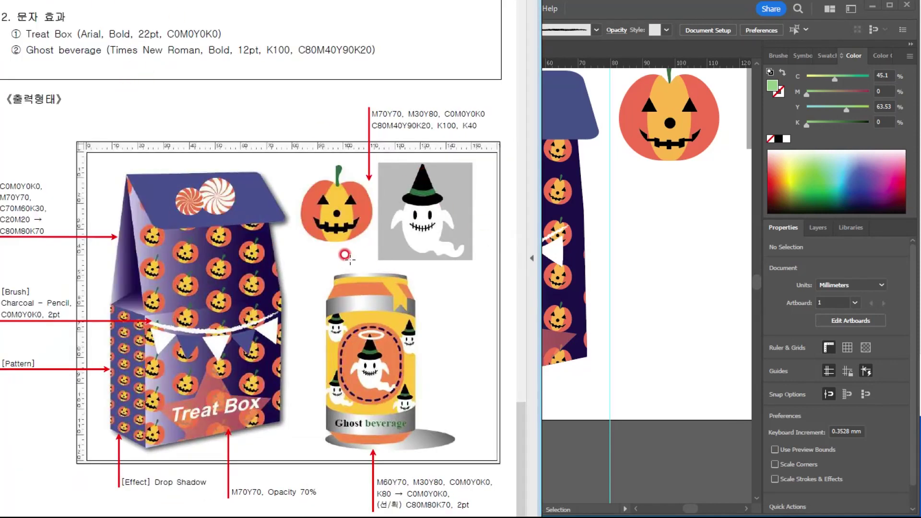
pyautogui.scroll(-1, 350, 259)
pyautogui.moveTo(541, 230); pyautogui.dragTo(462, 225)
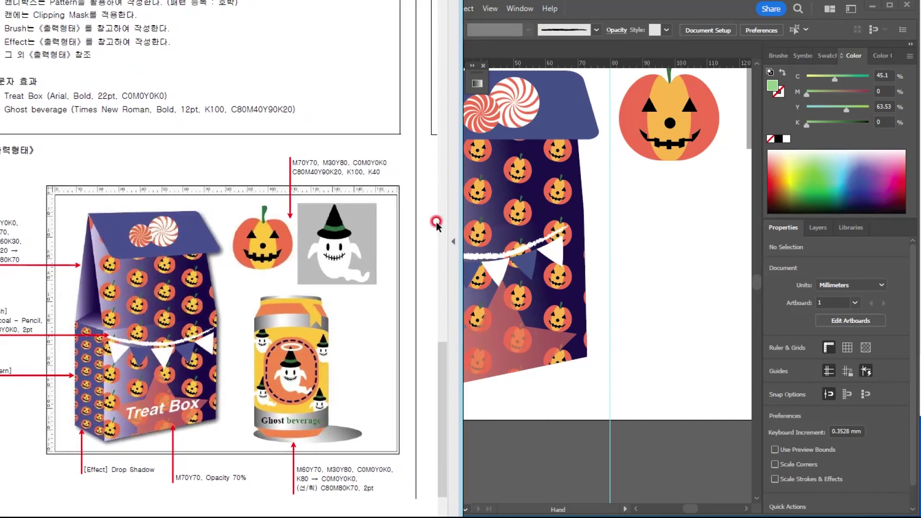
pyautogui.click(653, 308)
pyautogui.press('t')
pyautogui.click(633, 321)
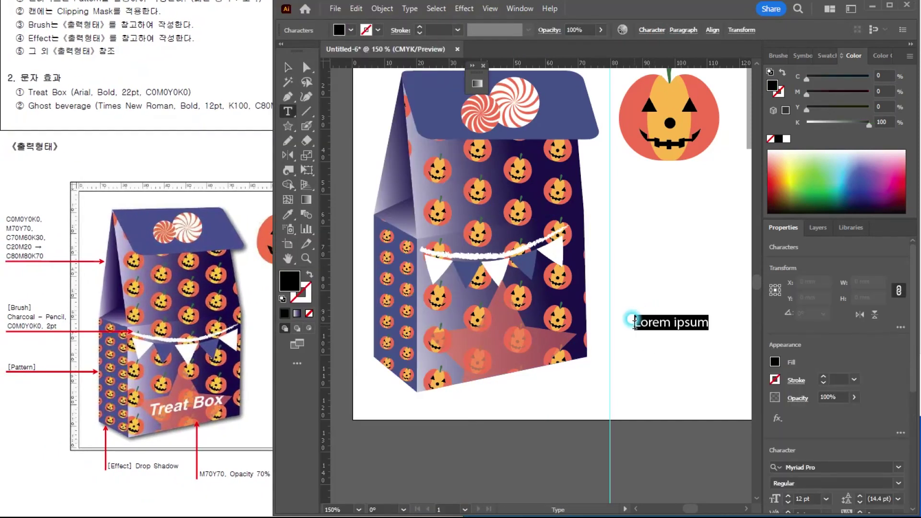
pyautogui.press('BackSpace')
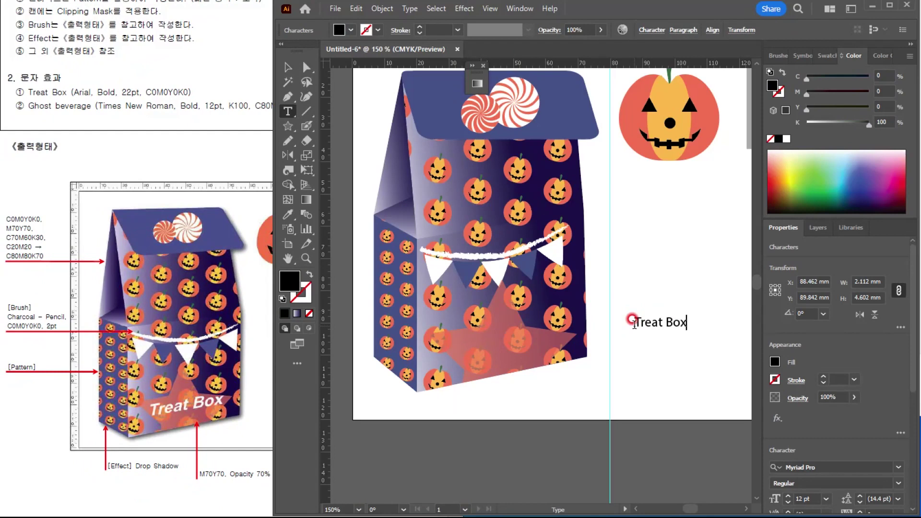
# Set the Treat Box text to Arial Bold at 22 pt.
pyautogui.hotkey('ctrl', 'a')
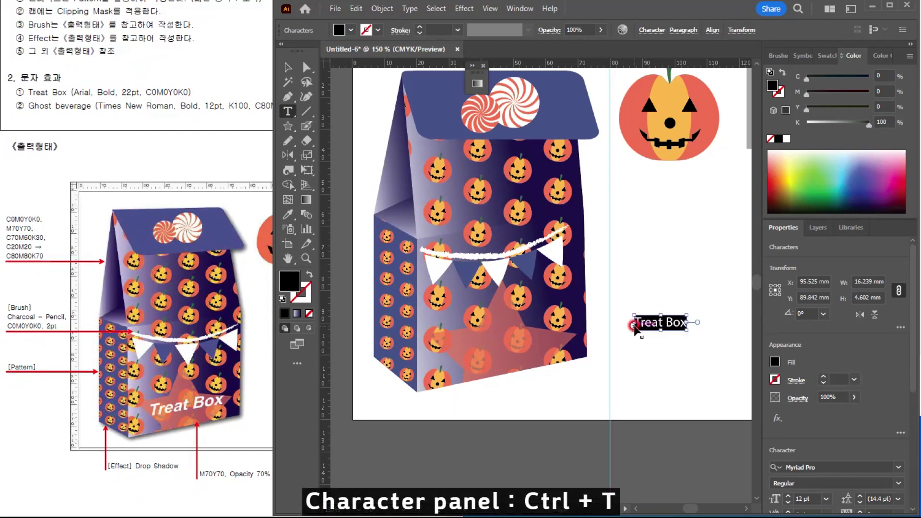
pyautogui.hotkey('ctrl', 't')
pyautogui.moveTo(553, 270); pyautogui.dragTo(543, 272)
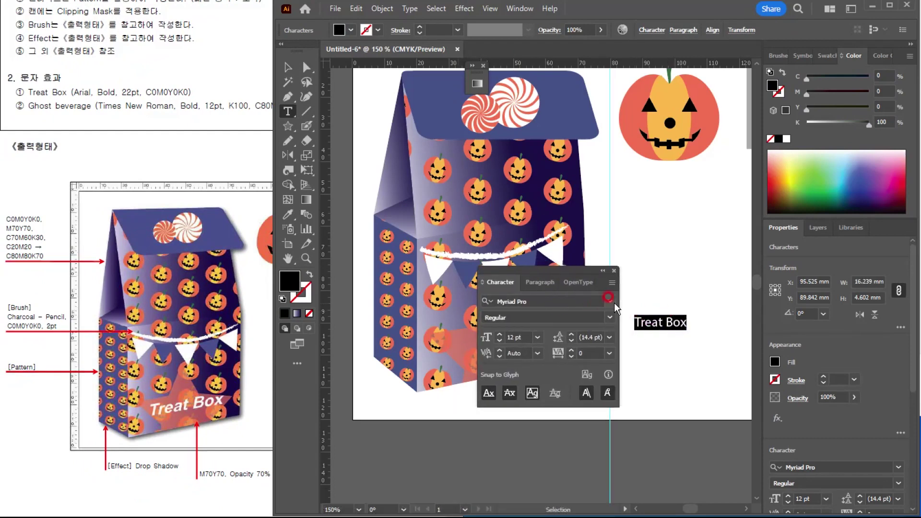
pyautogui.click(609, 300)
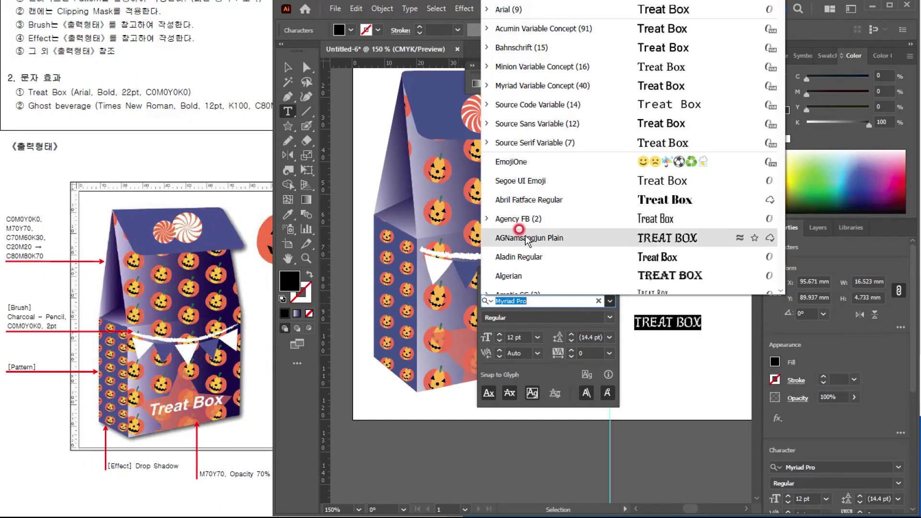
pyautogui.click(517, 9)
pyautogui.click(595, 314)
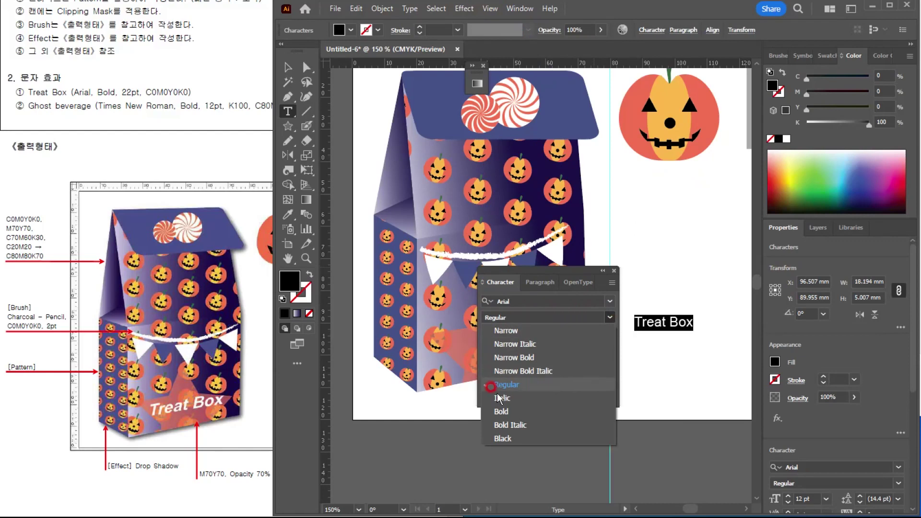
pyautogui.click(486, 408)
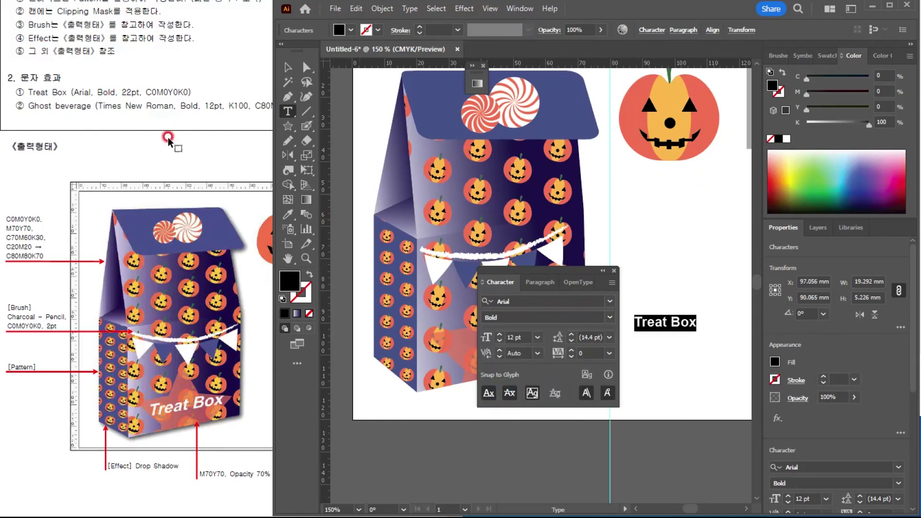
pyautogui.click(526, 337)
pyautogui.write('22')
pyautogui.press('Return')
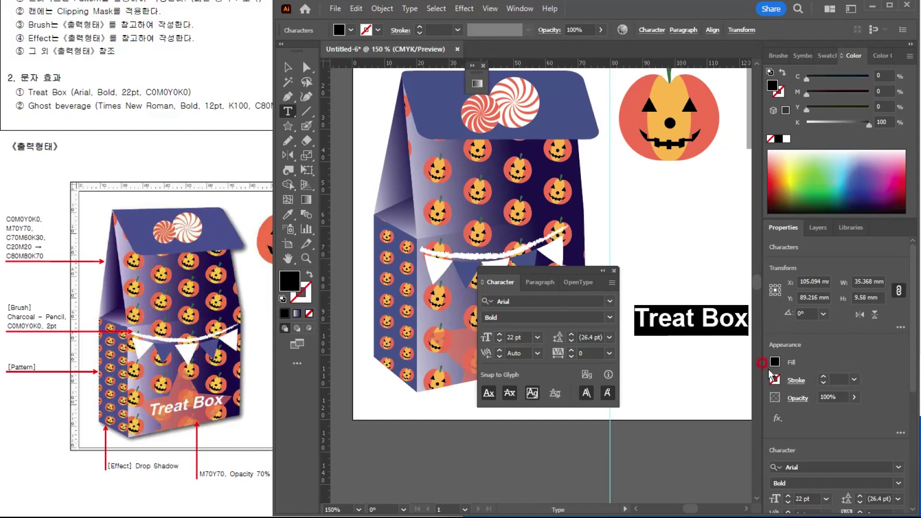
# Move the Treat Box text closer to the box front and fill it with white.
pyautogui.click(288, 67)
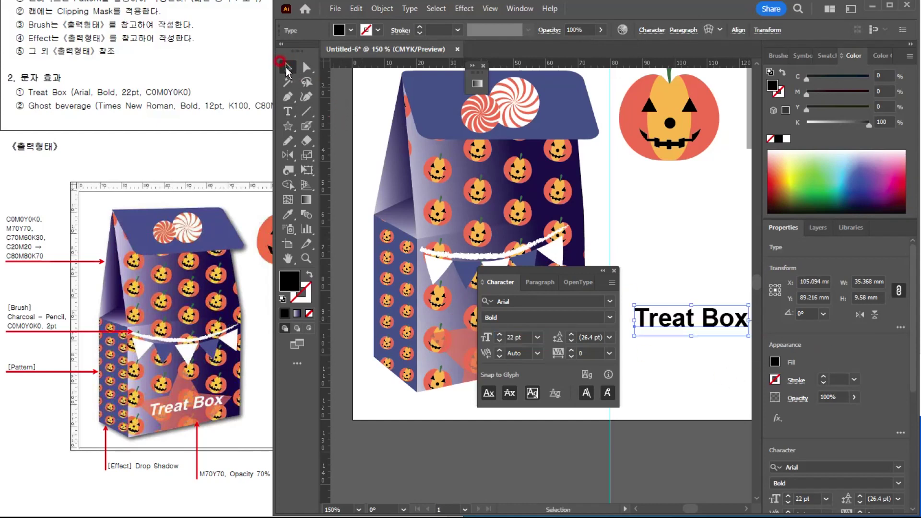
pyautogui.click(613, 270)
pyautogui.moveTo(666, 319); pyautogui.dragTo(631, 296)
pyautogui.click(286, 70)
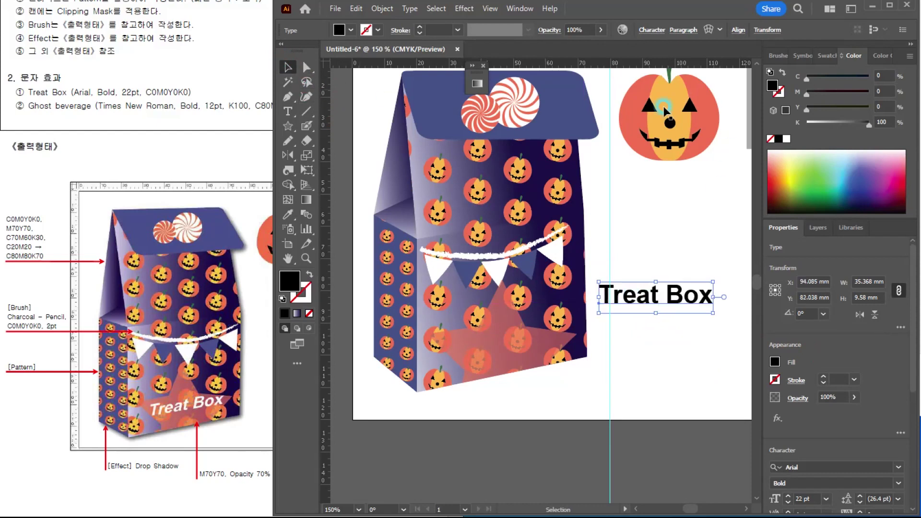
pyautogui.click(785, 139)
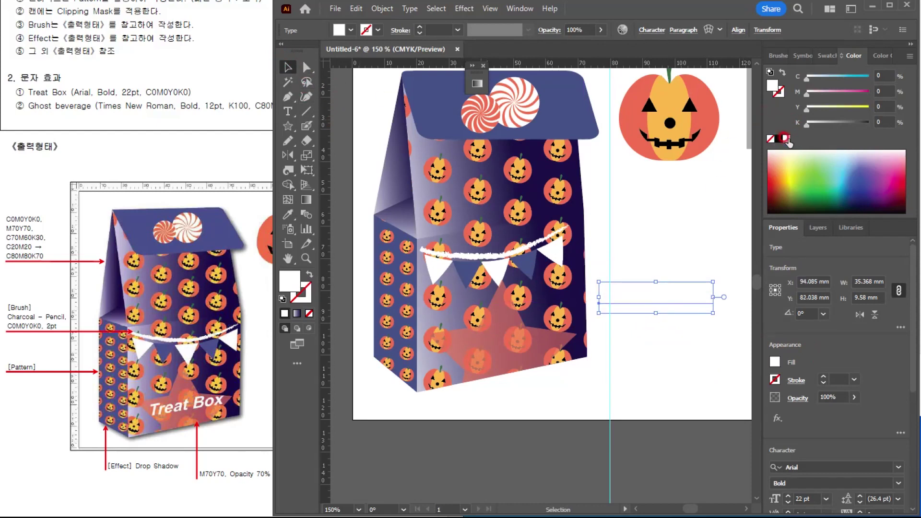
# Move the white Treat Box text onto the translucent star on the lower front of the box.
pyautogui.moveTo(662, 294); pyautogui.dragTo(529, 275)
pyautogui.scroll(2, 512, 361)
pyautogui.moveTo(606, 310); pyautogui.dragTo(634, 296)
pyautogui.hotkey('ctrl', 'z')
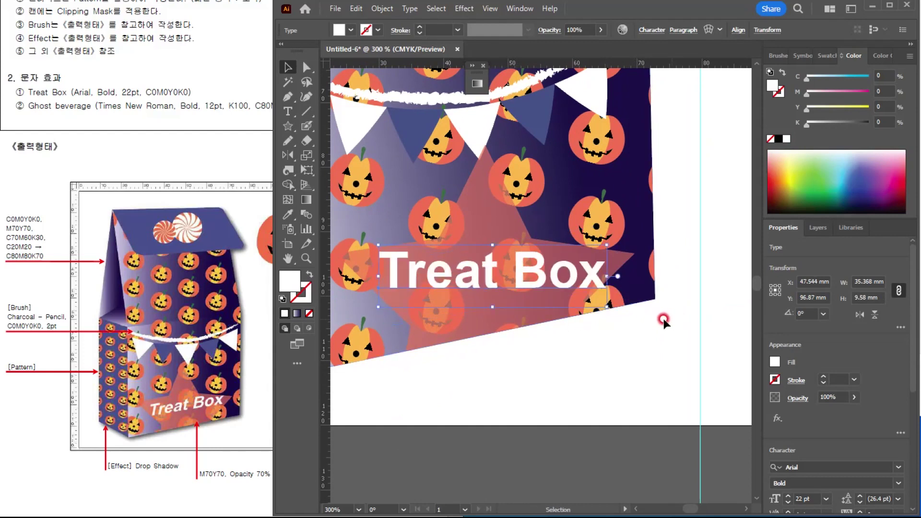
# Shear the Treat Box text so its baseline slopes upward to the right and its letters slant, matching the reference.
pyautogui.click(306, 154)
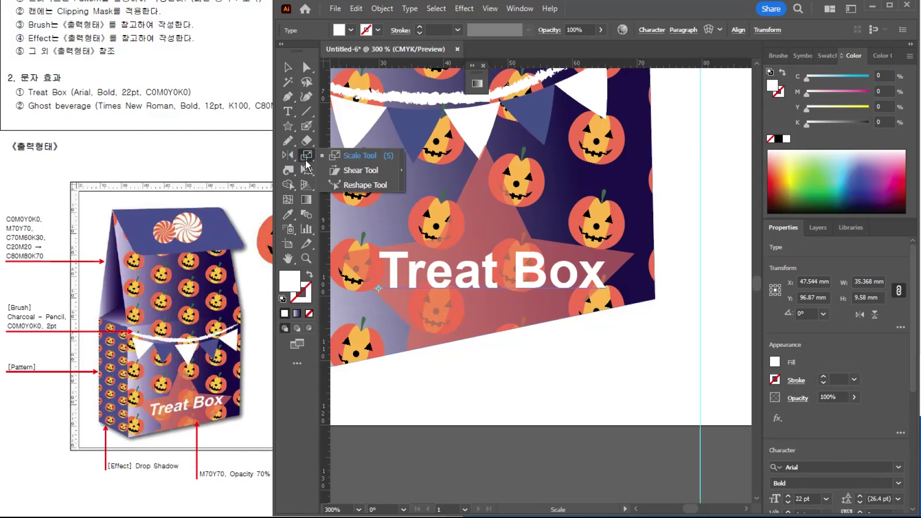
pyautogui.click(353, 171)
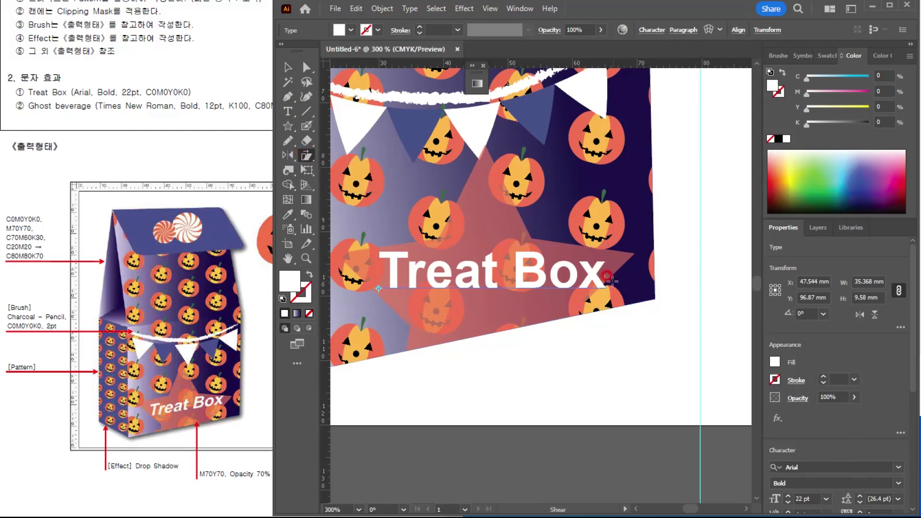
pyautogui.moveTo(602, 273); pyautogui.dragTo(577, 280)
pyautogui.click(288, 67)
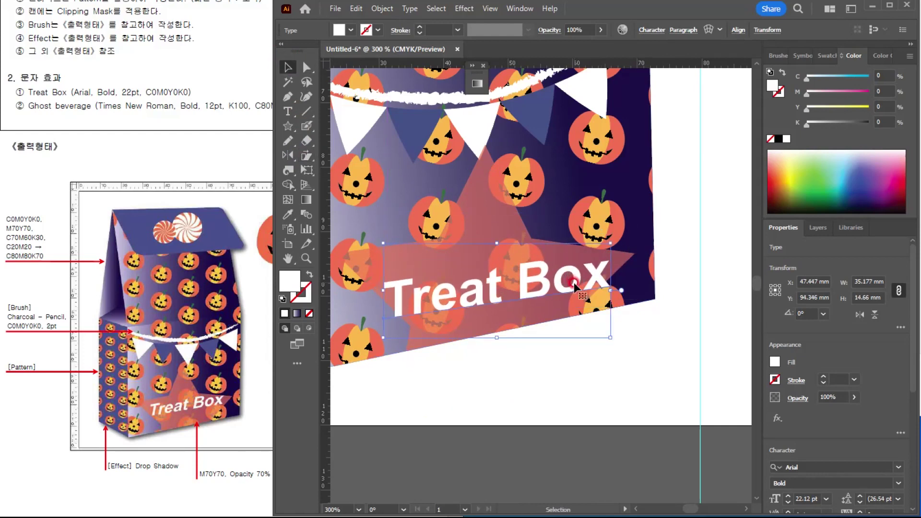
pyautogui.click(306, 156)
pyautogui.moveTo(489, 249); pyautogui.dragTo(496, 246)
pyautogui.press('v')
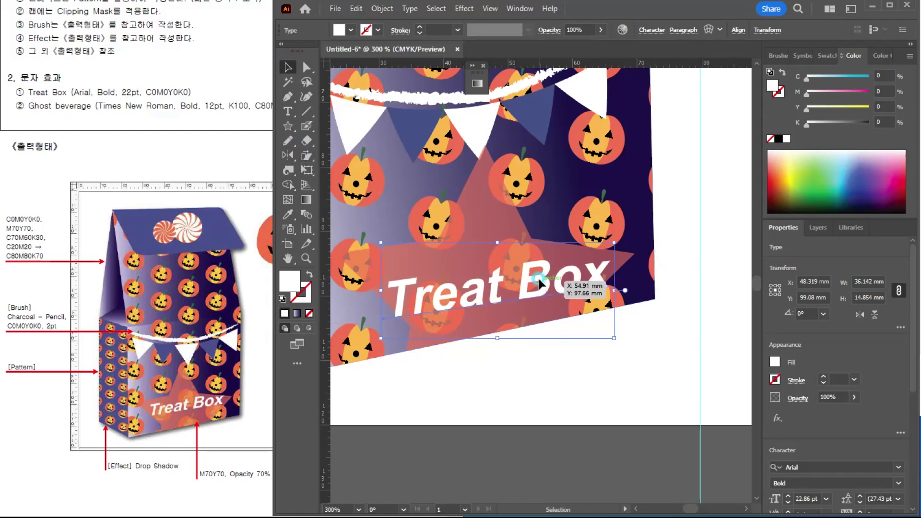
# Set the font size of the sheared Treat Box text back to 22 pt.
pyautogui.tripleClick(540, 283)
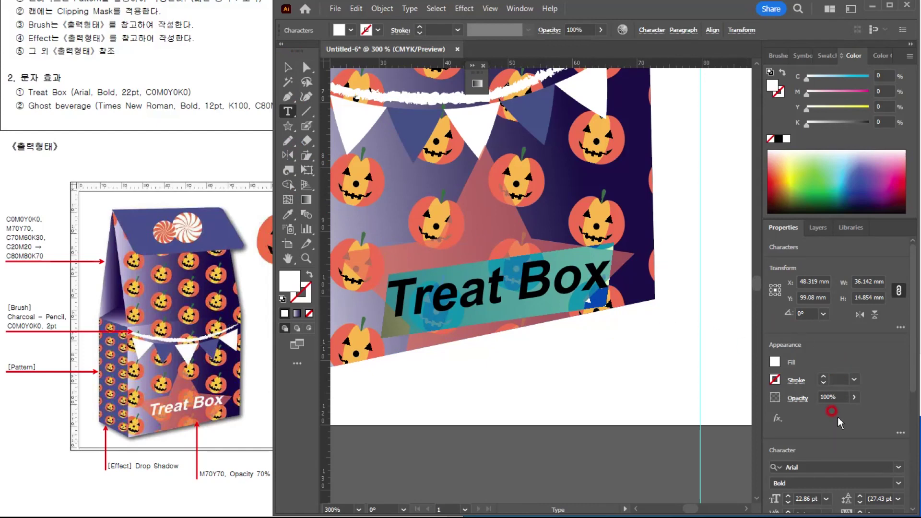
pyautogui.click(528, 300)
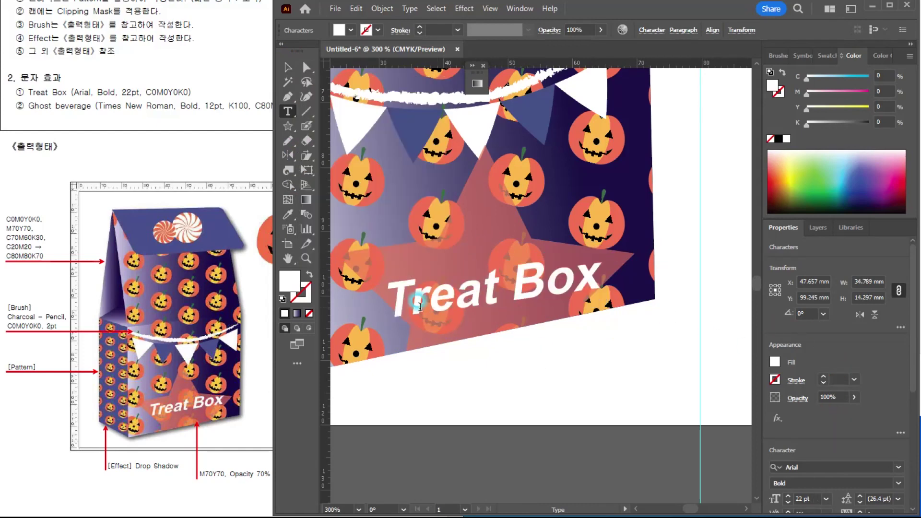
pyautogui.moveTo(389, 299); pyautogui.dragTo(607, 275)
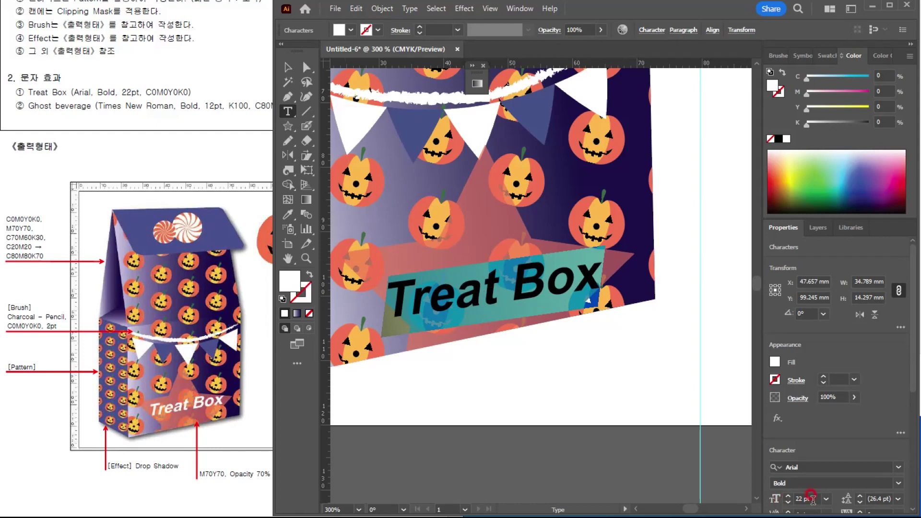
pyautogui.scroll(-4, 850, 452)
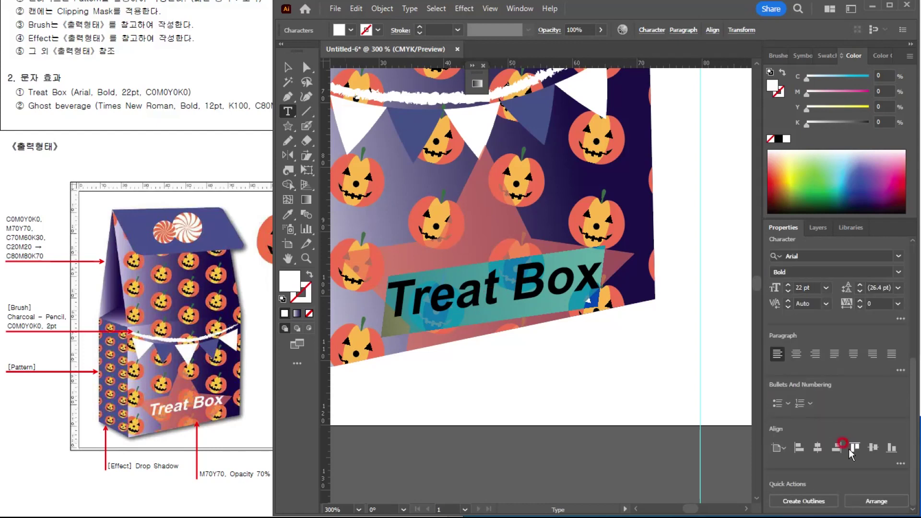
pyautogui.click(816, 287)
pyautogui.write('22')
pyautogui.press('Return')
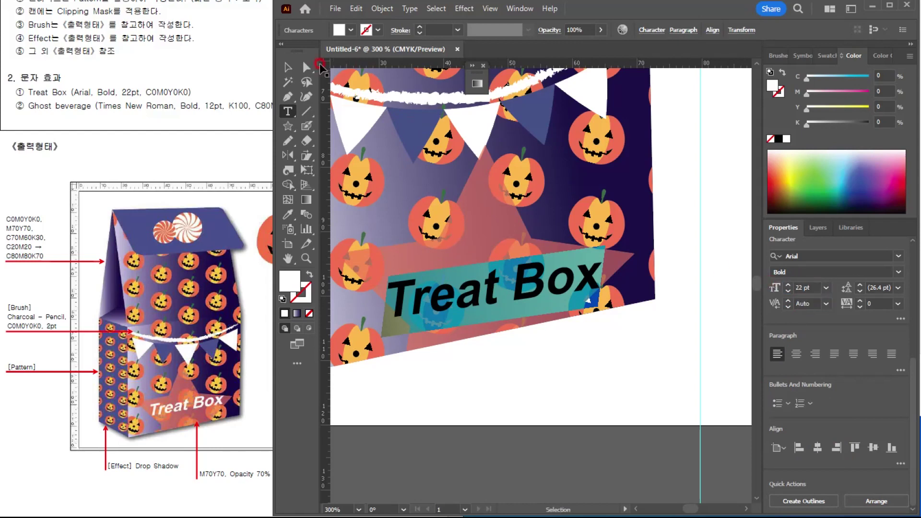
# Shift the Treat Box text slightly upward over the star and deselect it.
pyautogui.click(288, 68)
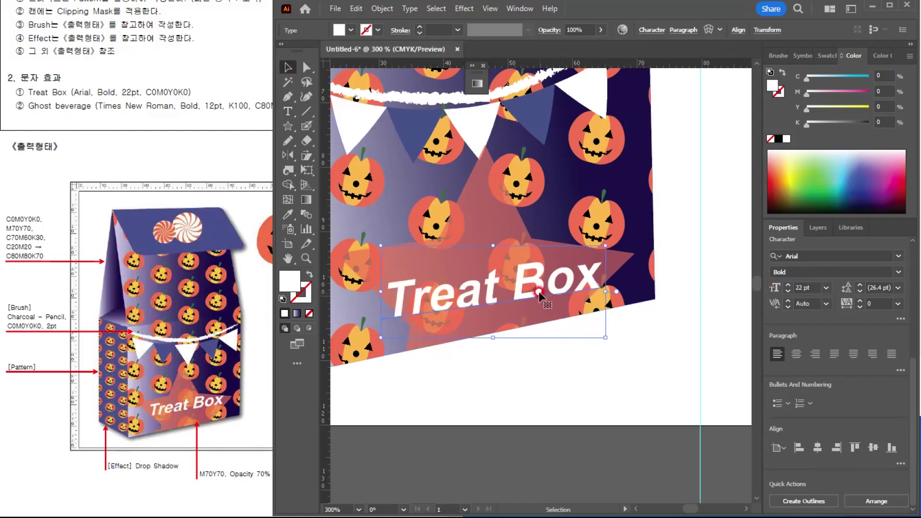
pyautogui.moveTo(538, 287); pyautogui.dragTo(535, 277)
pyautogui.click(548, 376)
# Group all parts of the treat box, including the candies, bunting, star and text, and select the group.
pyautogui.hotkey('ctrl', '1')
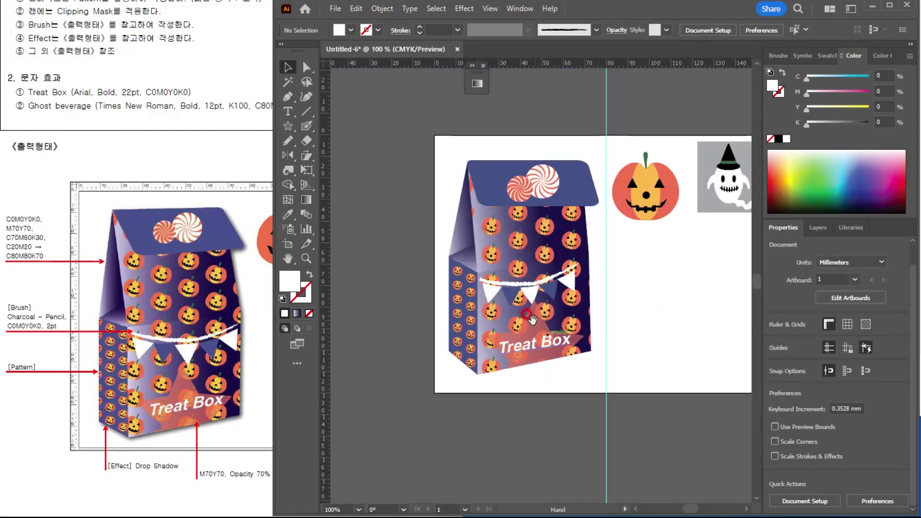
pyautogui.hotkey('ctrl', '=')
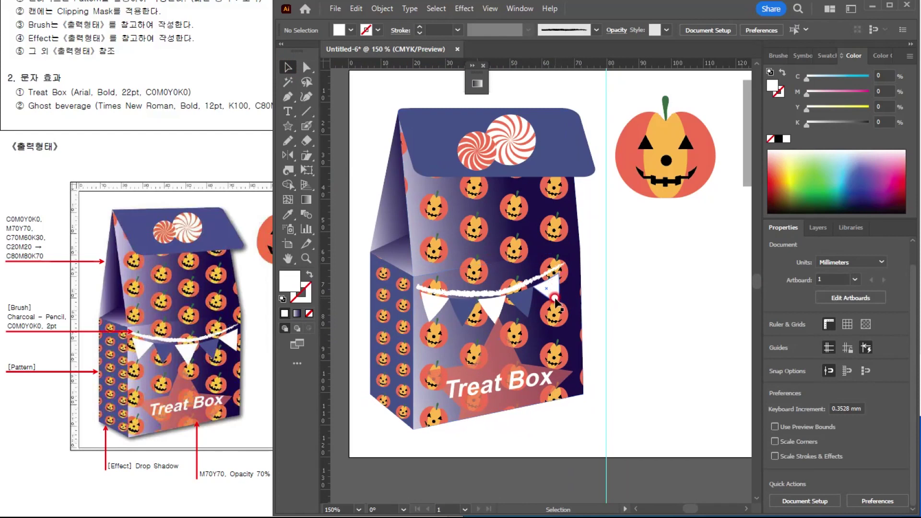
pyautogui.moveTo(370, 117); pyautogui.dragTo(579, 444)
pyautogui.hotkey('ctrl', 'g')
pyautogui.click(690, 389)
pyautogui.click(500, 206)
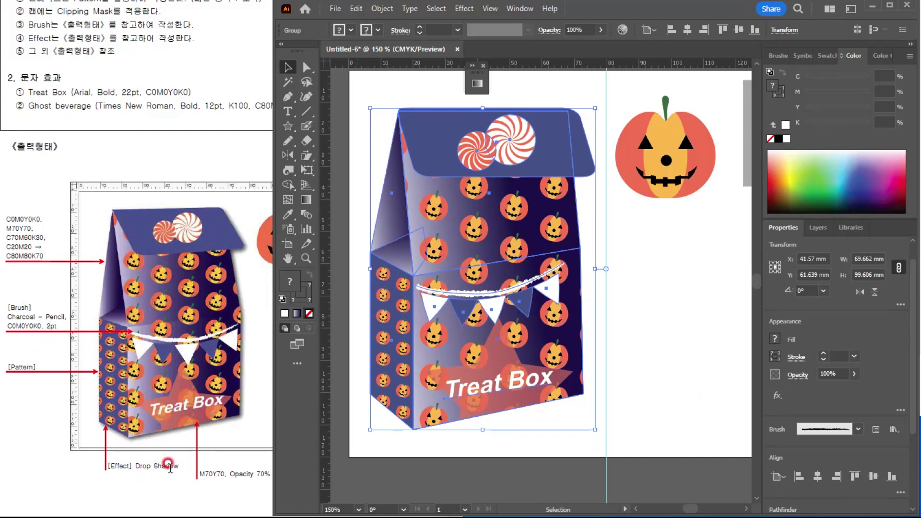
# Apply a Drop Shadow effect to the treat box group with 50% opacity, 1 mm X and Y offsets and 1 mm blur.
pyautogui.click(464, 8)
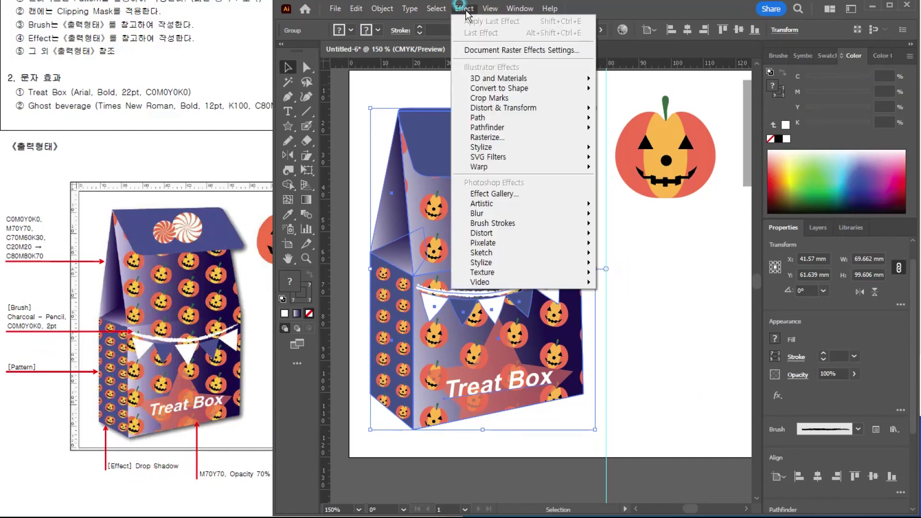
pyautogui.moveTo(551, 205)
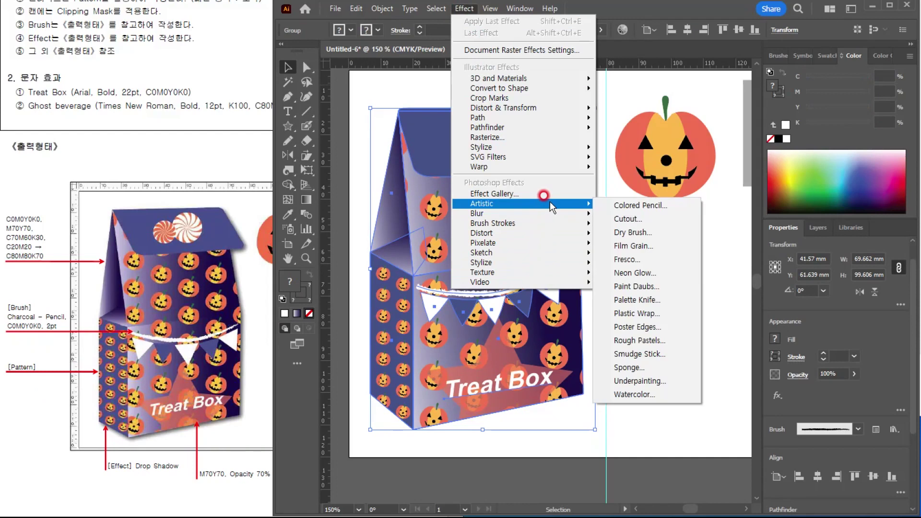
pyautogui.moveTo(575, 148)
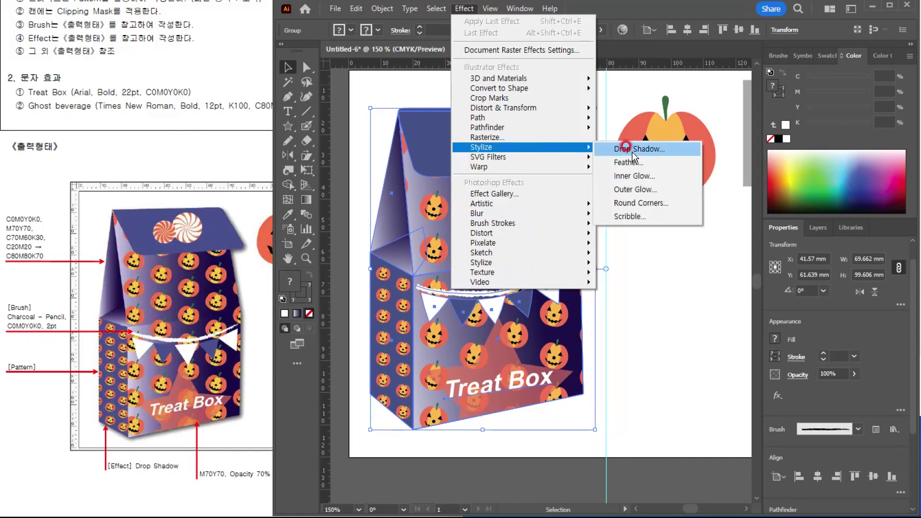
pyautogui.click(633, 149)
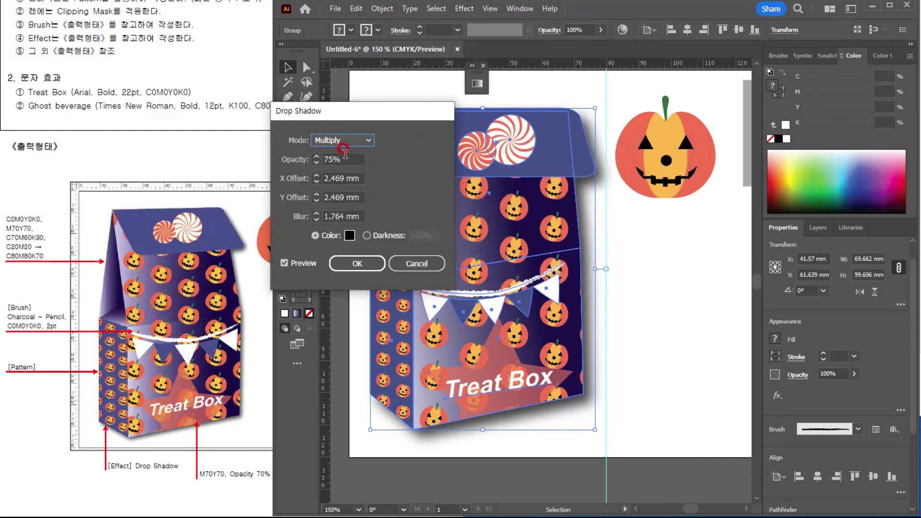
pyautogui.click(288, 159)
pyautogui.write('50')
pyautogui.press('Tab')
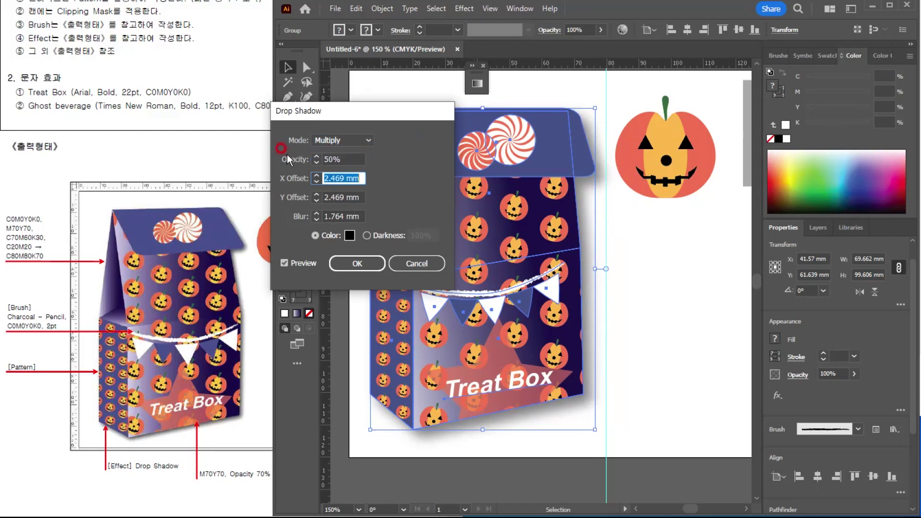
pyautogui.write('1')
pyautogui.press('Tab')
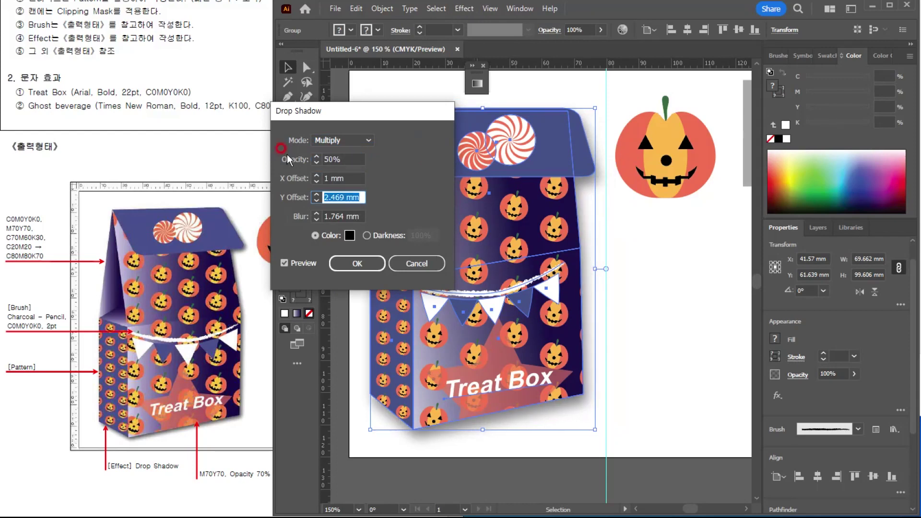
pyautogui.write('1')
pyautogui.press('Tab')
pyautogui.write('1')
pyautogui.press('Return')
pyautogui.click(683, 295)
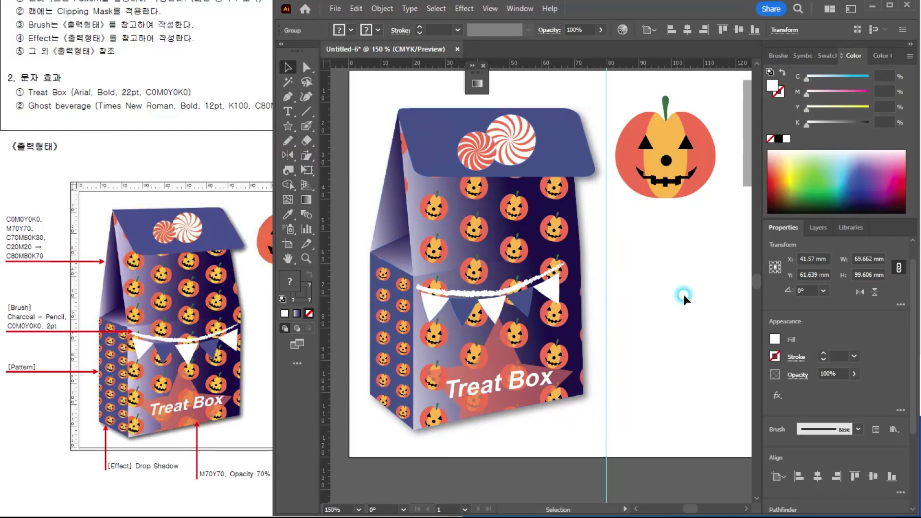
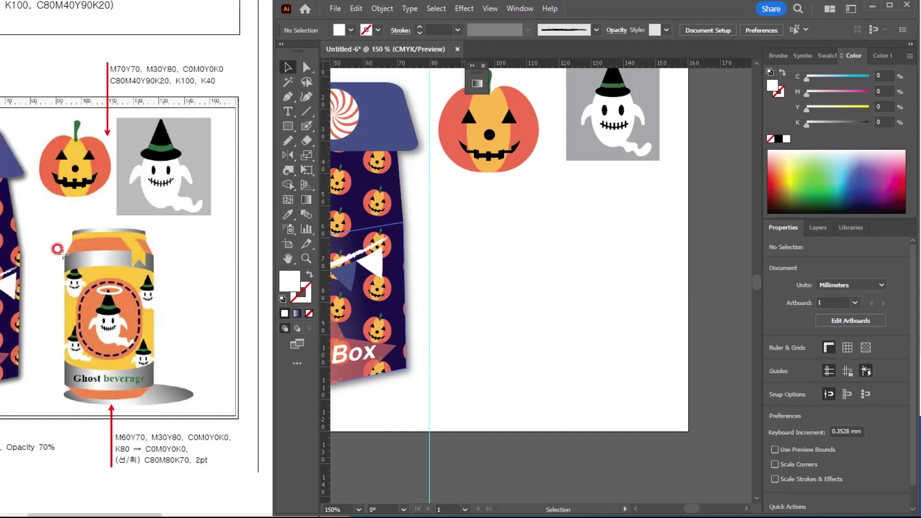
# Draw a white rectangle with a 1 pt black stroke, about 32 mm by 49 mm, below the pumpkin and ghost for the can.
pyautogui.click(288, 126)
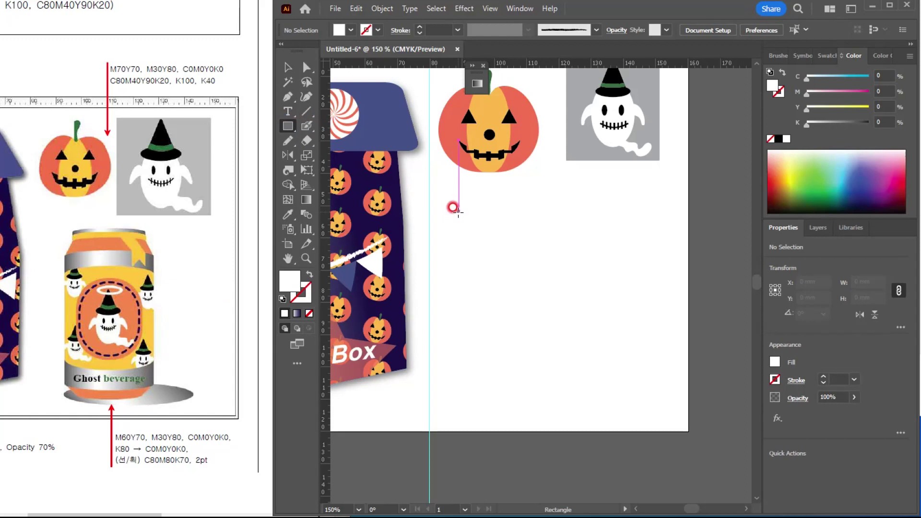
pyautogui.moveTo(502, 225); pyautogui.dragTo(605, 382)
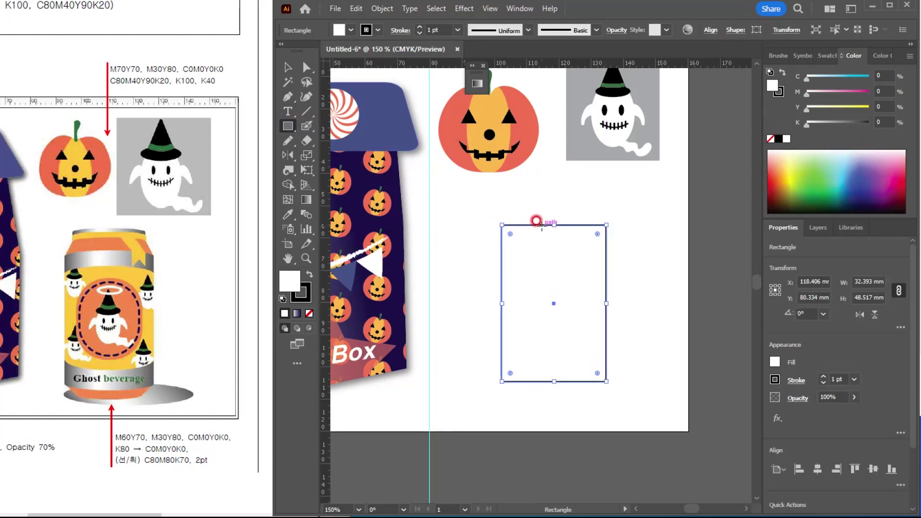
pyautogui.scroll(1, 573, 234)
pyautogui.moveTo(539, 258); pyautogui.dragTo(500, 230)
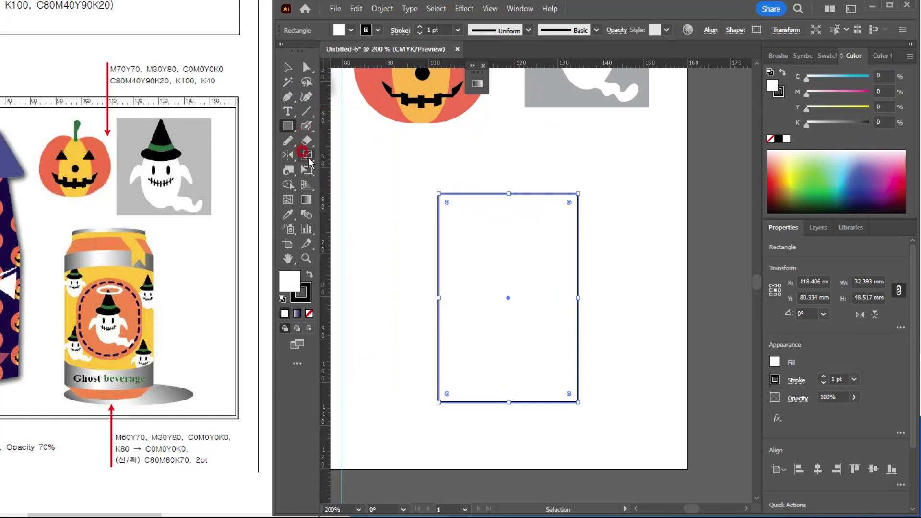
pyautogui.moveTo(309, 156); pyautogui.dragTo(363, 186)
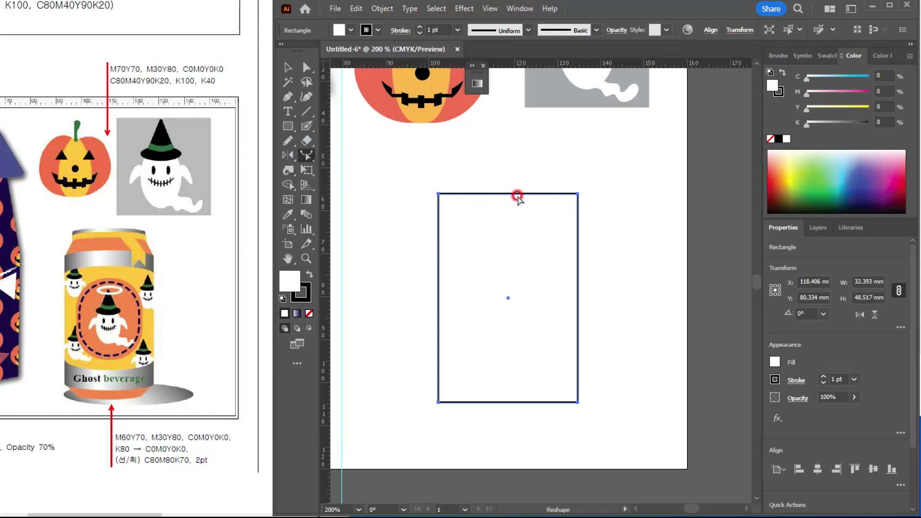
pyautogui.click(506, 194)
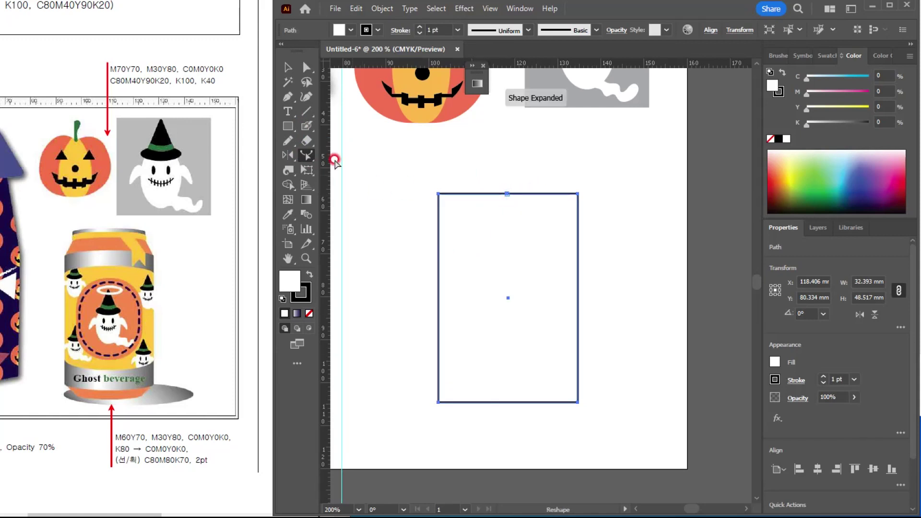
pyautogui.click(306, 67)
pyautogui.click(507, 192)
pyautogui.moveTo(509, 194); pyautogui.dragTo(507, 185)
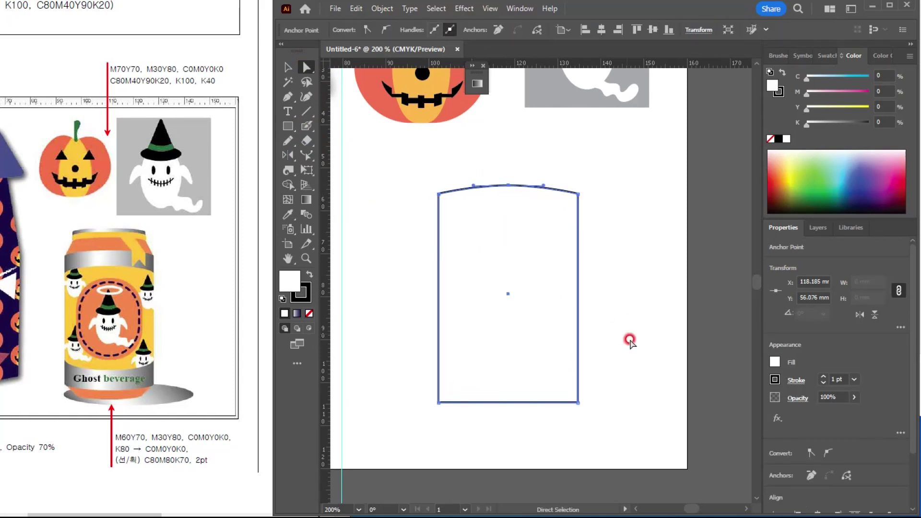
pyautogui.hotkey('ctrl', 'z')
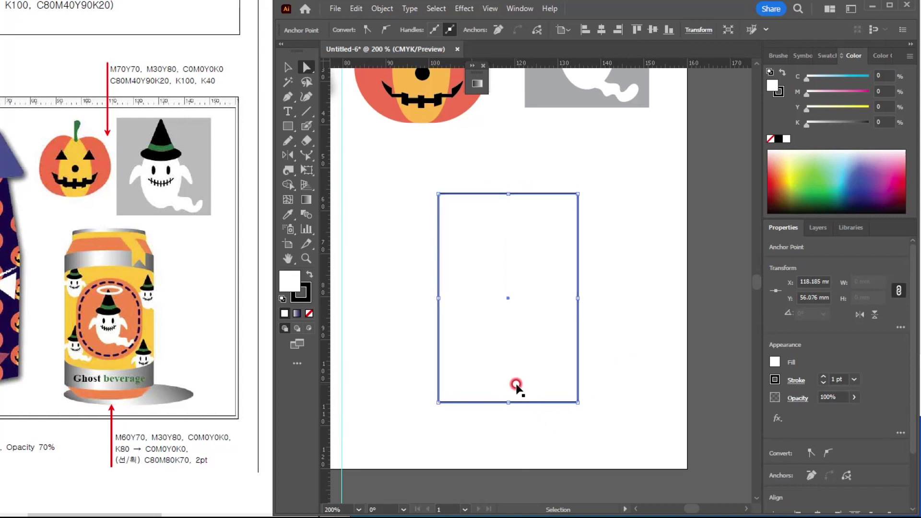
# Bow the rectangle's top and bottom edges outward with the Curvature tool, making the can body about 53 mm high.
pyautogui.press('v')
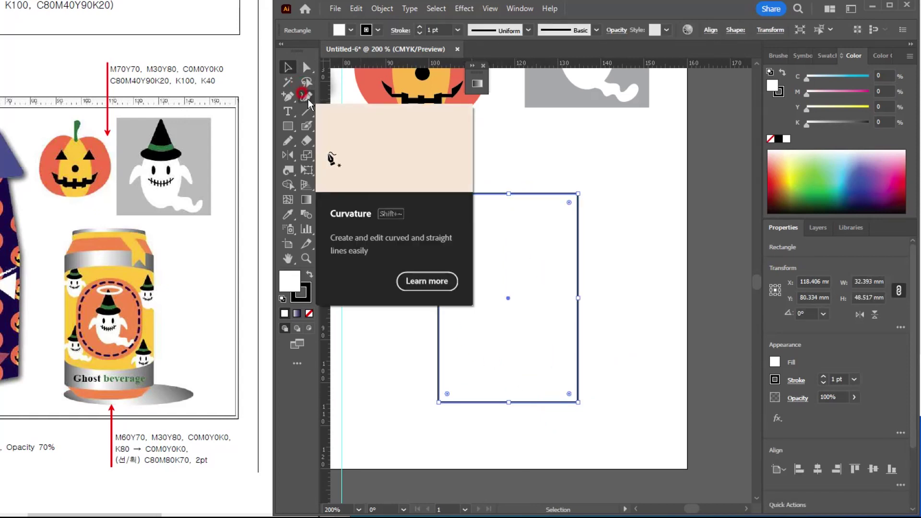
pyautogui.click(307, 98)
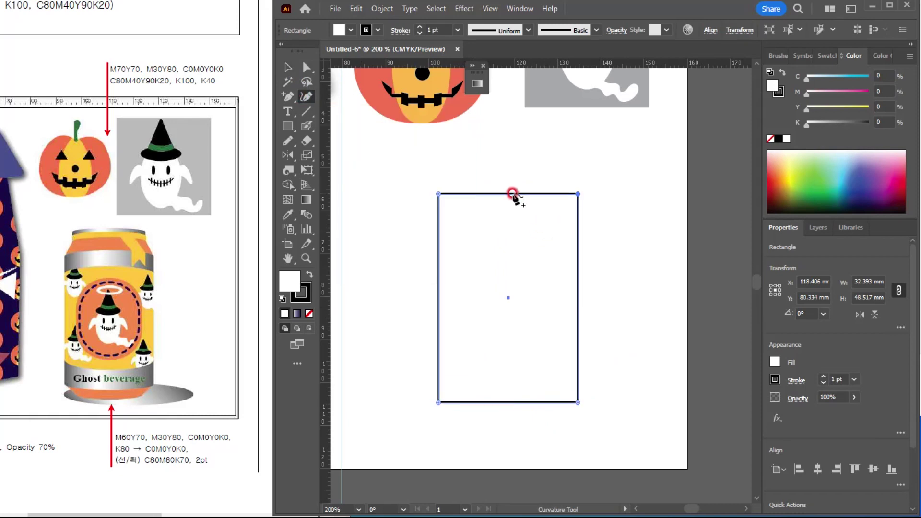
pyautogui.moveTo(505, 193); pyautogui.dragTo(506, 188)
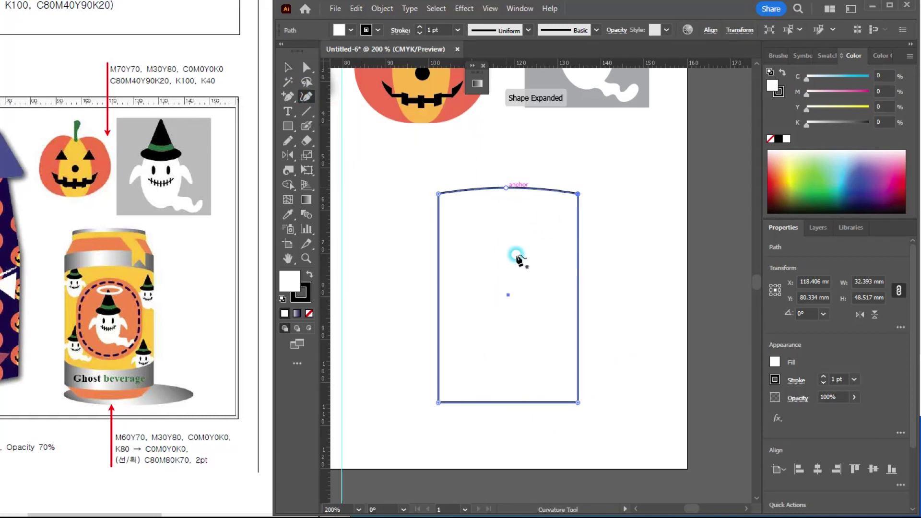
pyautogui.moveTo(508, 403); pyautogui.dragTo(508, 411)
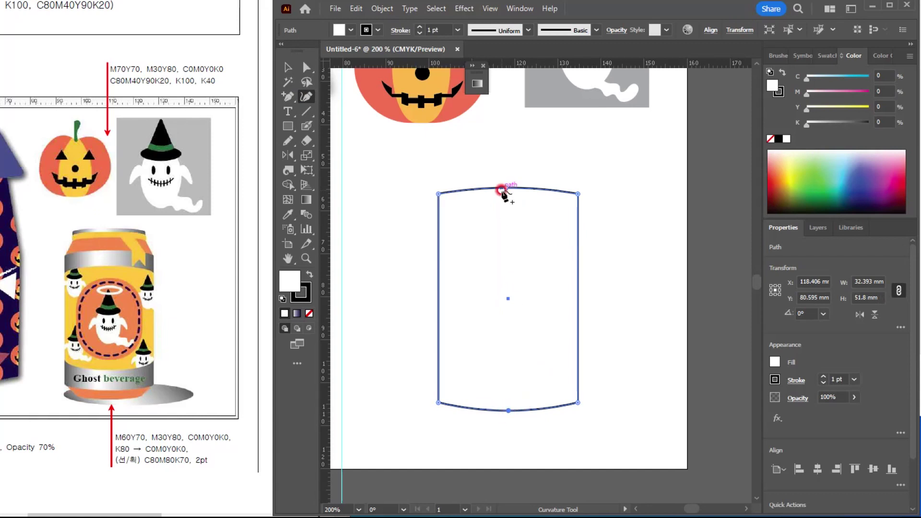
pyautogui.moveTo(504, 185); pyautogui.dragTo(505, 183)
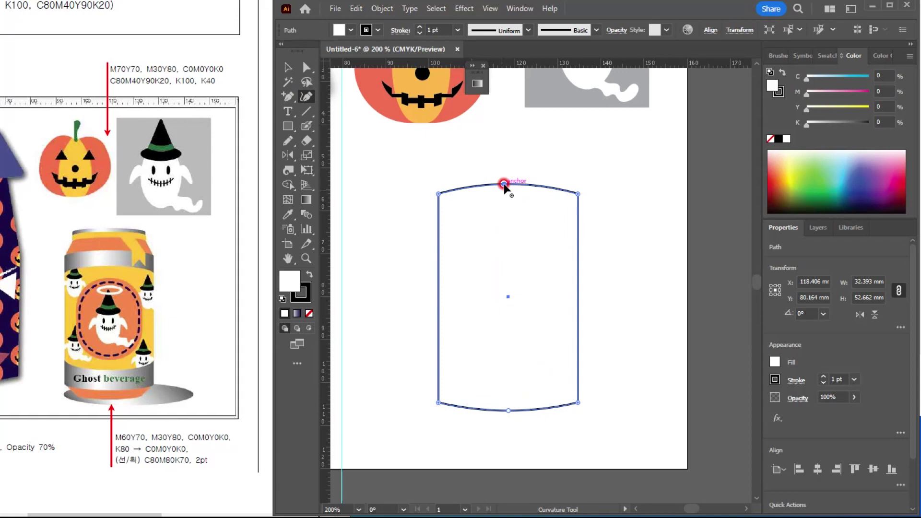
pyautogui.click(287, 65)
pyautogui.click(114, 281)
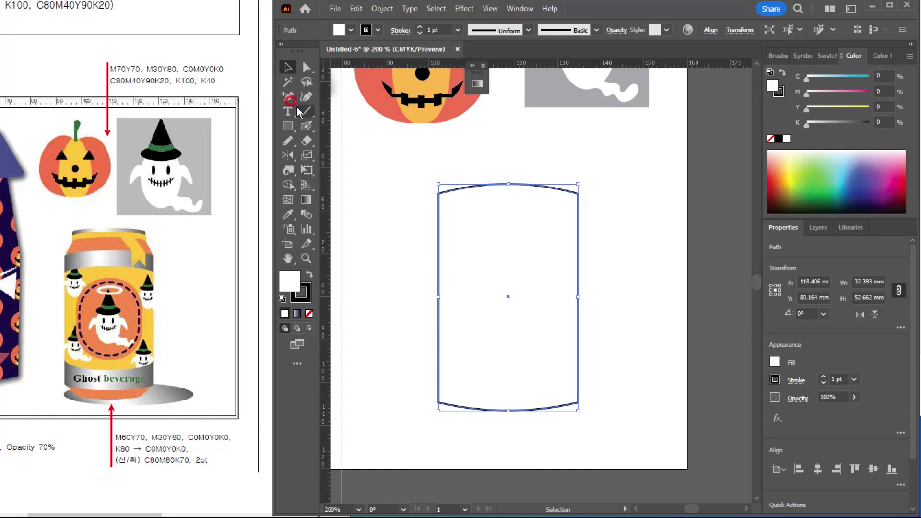
# Draw a rectangle about 32 mm by 7 mm directly above the can body, matching its width.
pyautogui.click(287, 125)
pyautogui.moveTo(524, 219); pyautogui.dragTo(524, 219)
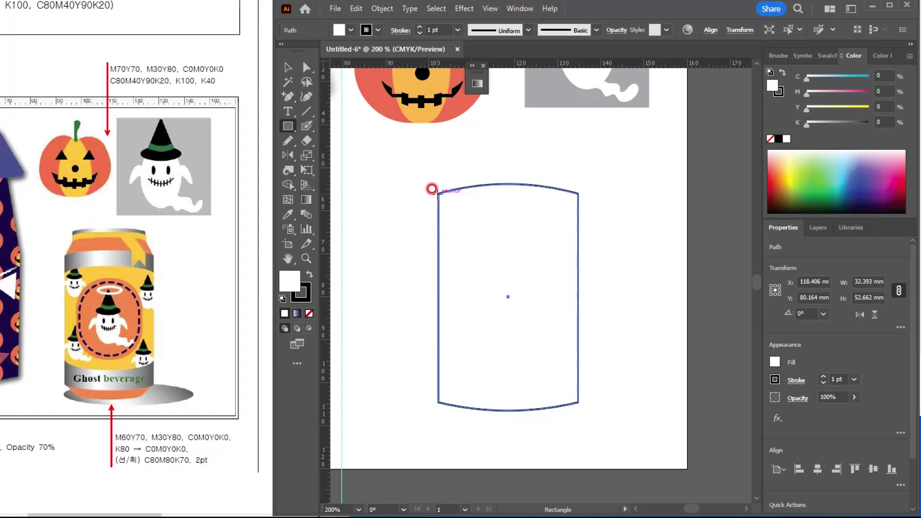
pyautogui.moveTo(437, 192); pyautogui.dragTo(578, 162)
pyautogui.click(300, 66)
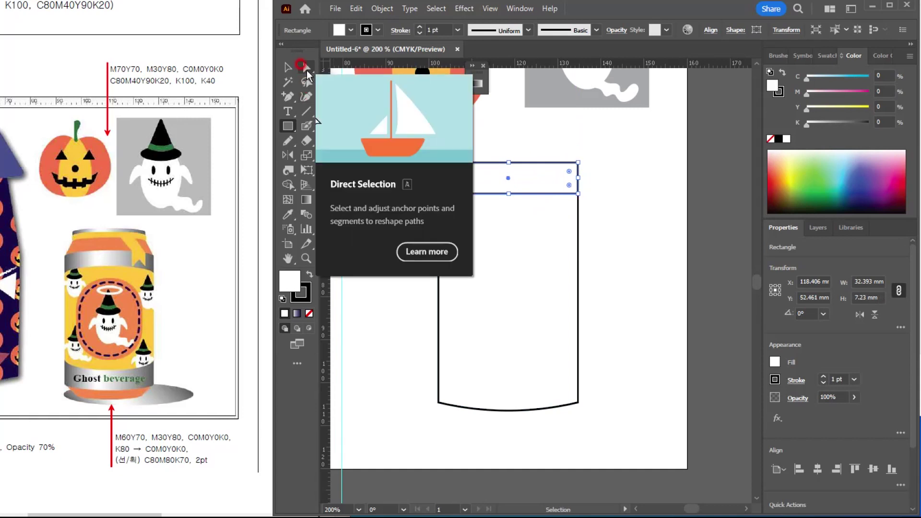
# Scale the rectangle's upper corners inward into a trapezoid and place a flipped copy about 6 mm high at the can's base.
pyautogui.click(306, 68)
pyautogui.moveTo(411, 154); pyautogui.dragTo(602, 175)
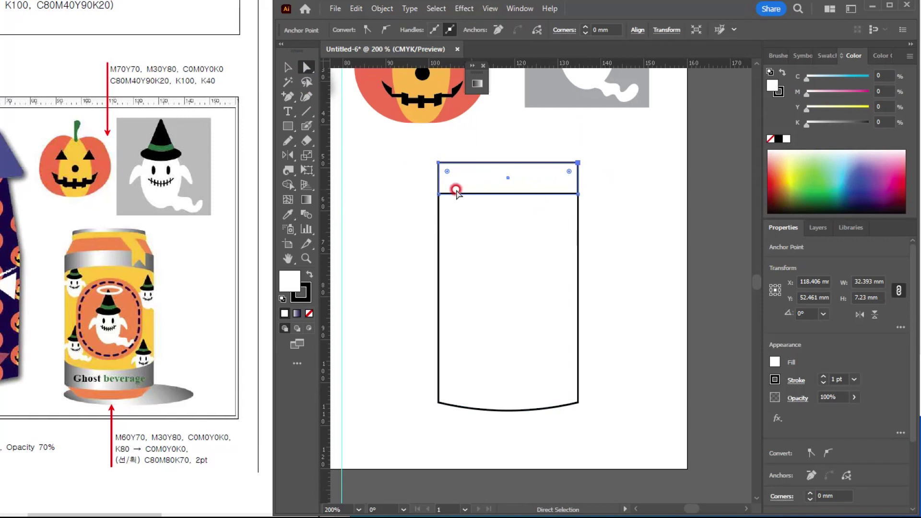
pyautogui.press('s')
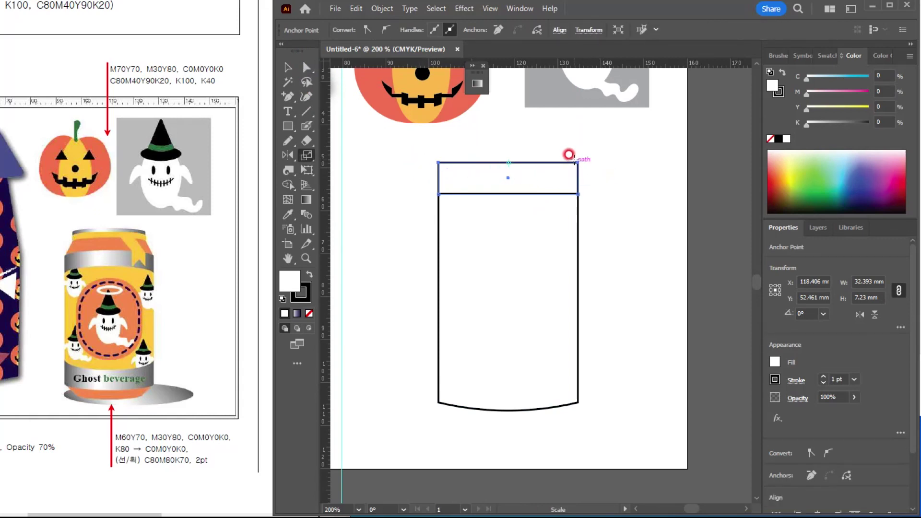
pyautogui.moveTo(568, 155); pyautogui.dragTo(536, 405)
pyautogui.press('v')
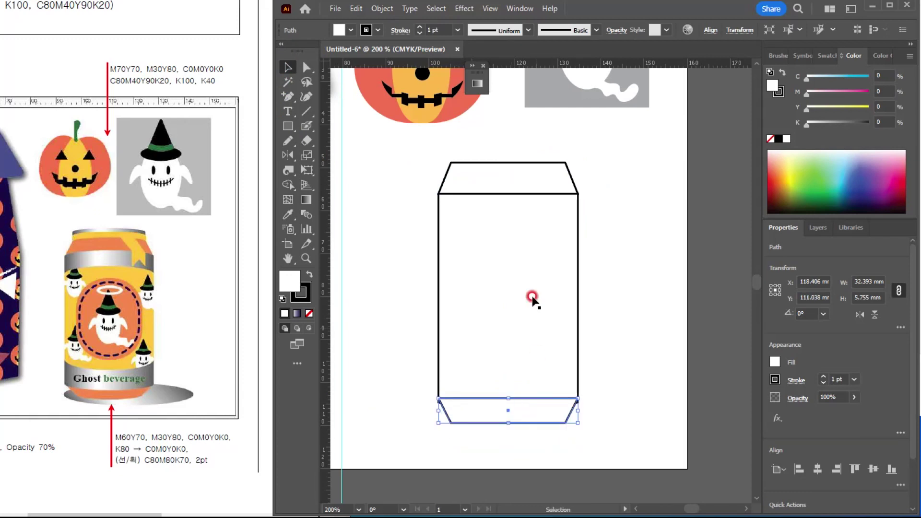
# Send the upper and lower trapezoids behind the can body.
pyautogui.keyDown('shift'); pyautogui.click(541, 166); pyautogui.keyUp('shift')
pyautogui.hotkey('ctrl', 'shift', '[')
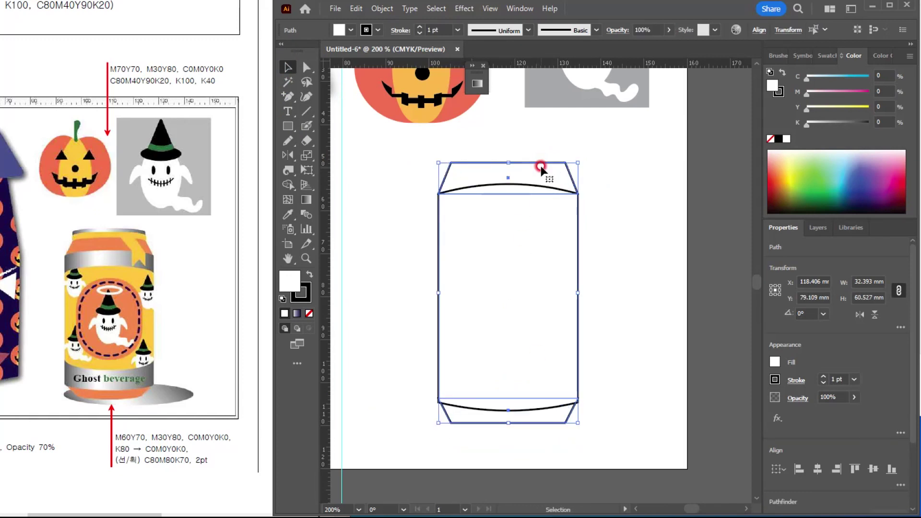
pyautogui.click(648, 278)
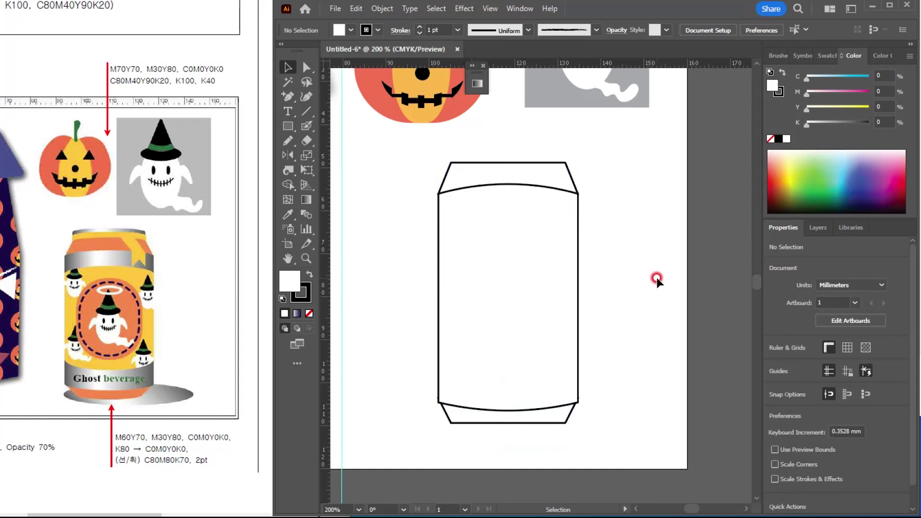
# Duplicate the can body in place and shorten the copy symmetrically to about 40 mm high as the label panel.
pyautogui.scroll(1, 565, 169)
pyautogui.moveTo(500, 206); pyautogui.dragTo(505, 147)
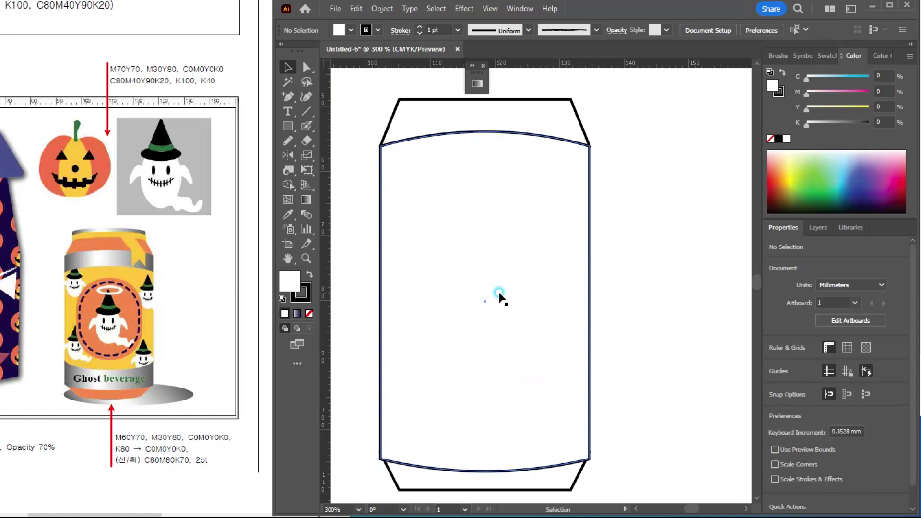
pyautogui.click(499, 295)
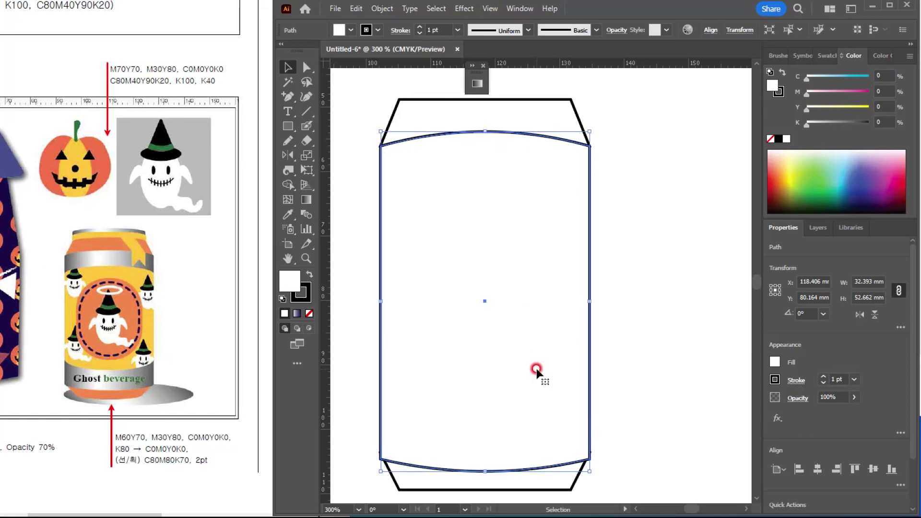
pyautogui.moveTo(484, 131); pyautogui.dragTo(501, 176)
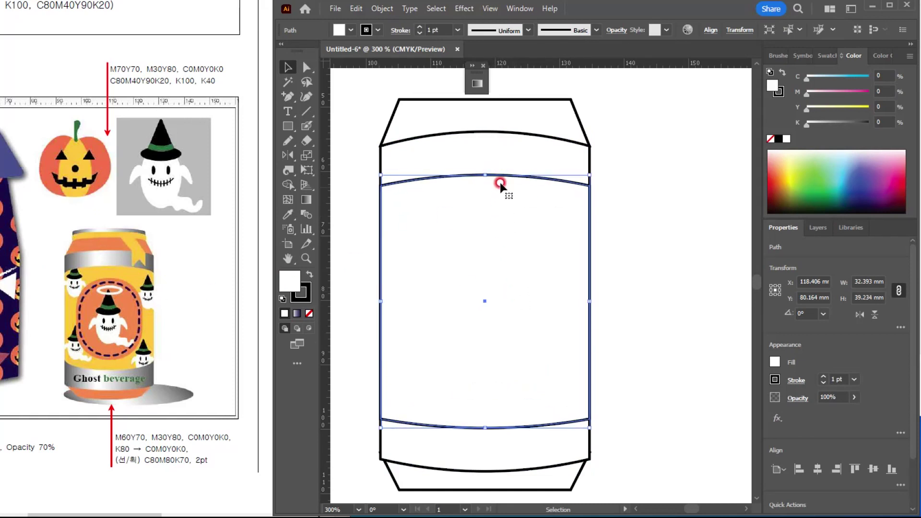
pyautogui.moveTo(488, 177); pyautogui.dragTo(488, 170)
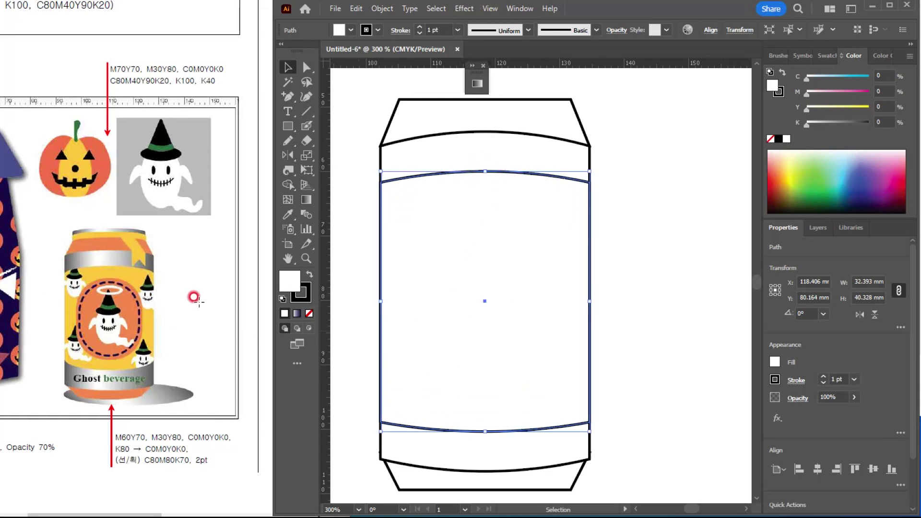
# Try to round the label panel's corners with its live corner widgets.
pyautogui.click(306, 68)
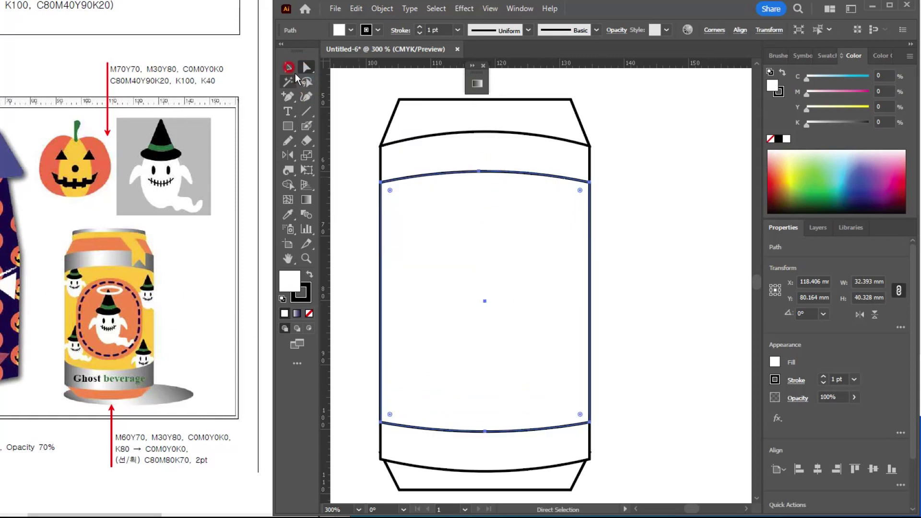
pyautogui.moveTo(390, 191); pyautogui.dragTo(392, 198)
pyautogui.press('v')
pyautogui.click(668, 255)
# Apply the Round Corners effect to the label panel with a 2 mm radius.
pyautogui.click(552, 252)
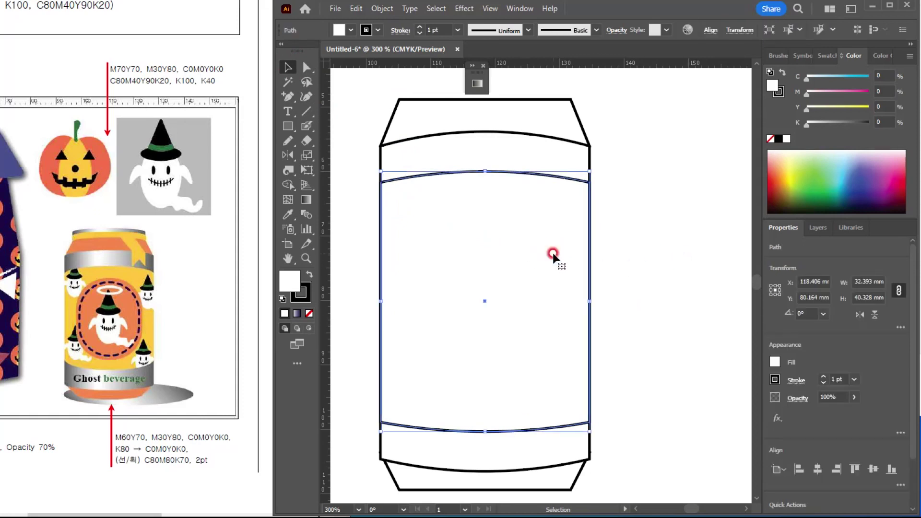
pyautogui.click(464, 9)
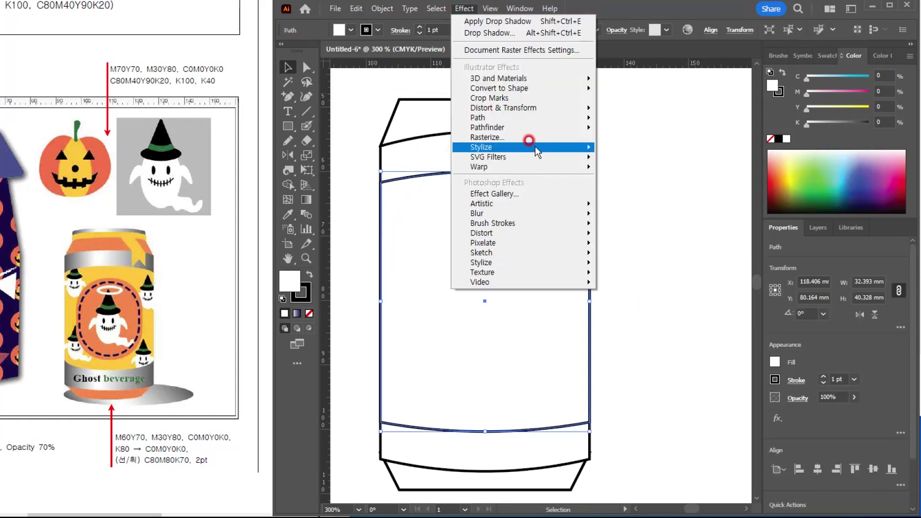
pyautogui.moveTo(537, 146)
pyautogui.click(657, 206)
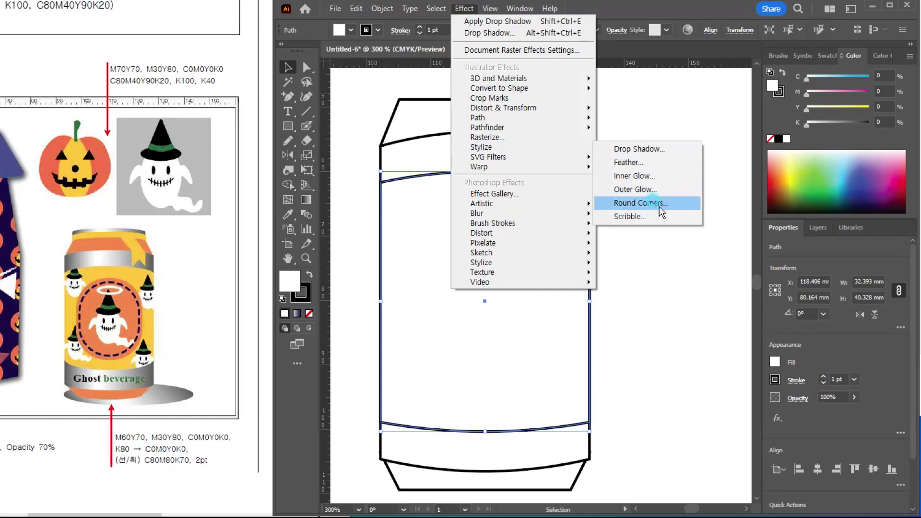
pyautogui.click(297, 216)
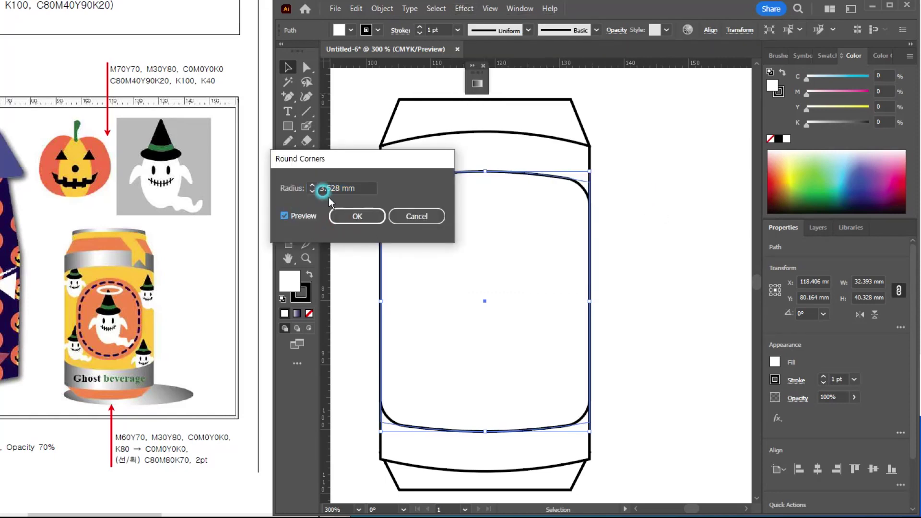
pyautogui.moveTo(371, 163); pyautogui.dragTo(257, 173)
pyautogui.click(198, 202)
pyautogui.click(199, 203)
pyautogui.click(198, 202)
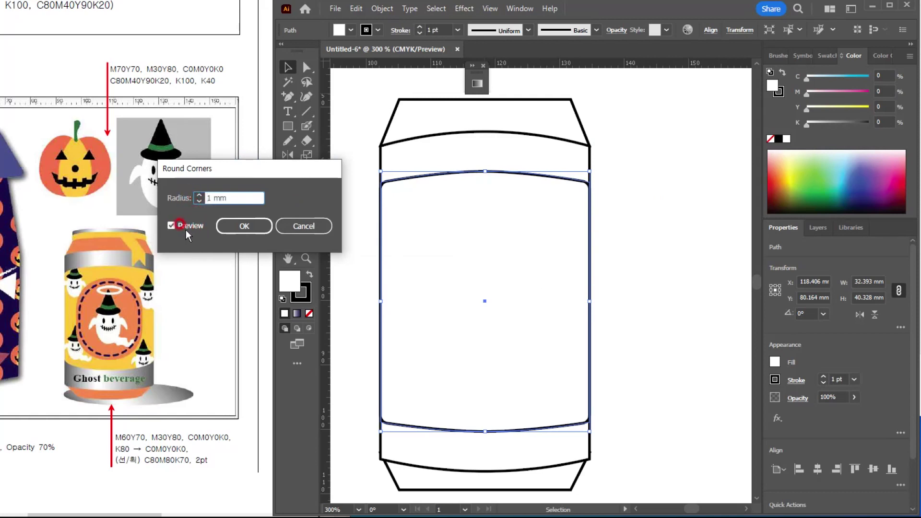
pyautogui.click(199, 194)
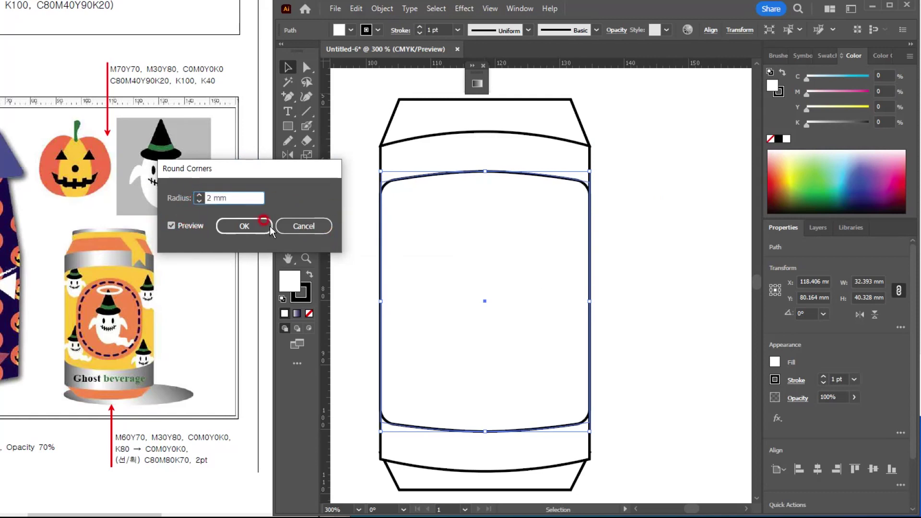
pyautogui.click(247, 226)
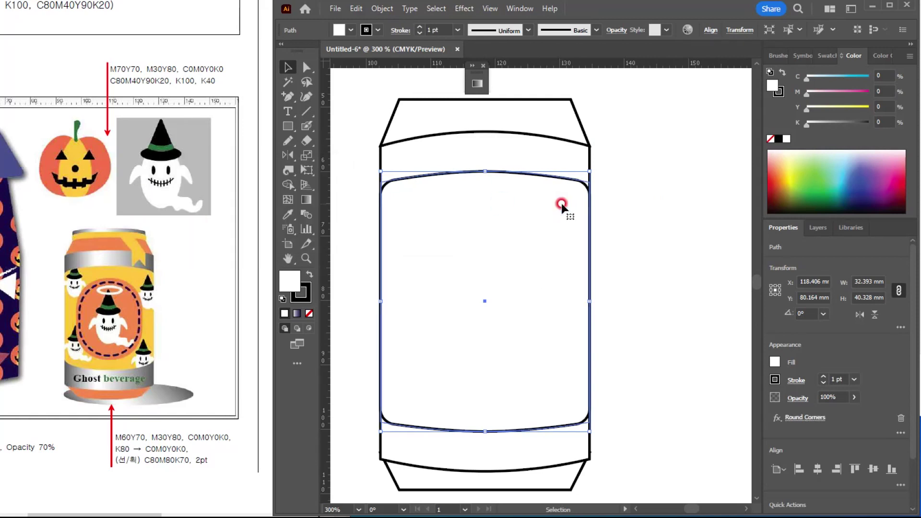
# Expand the appearance of the label panel so its rounded corners become real paths.
pyautogui.click(379, 9)
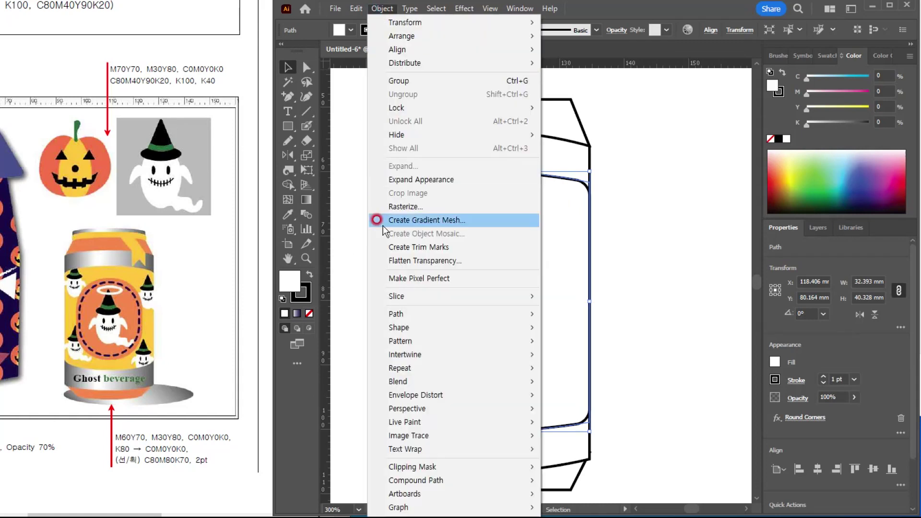
pyautogui.click(414, 178)
pyautogui.click(718, 293)
pyautogui.click(516, 293)
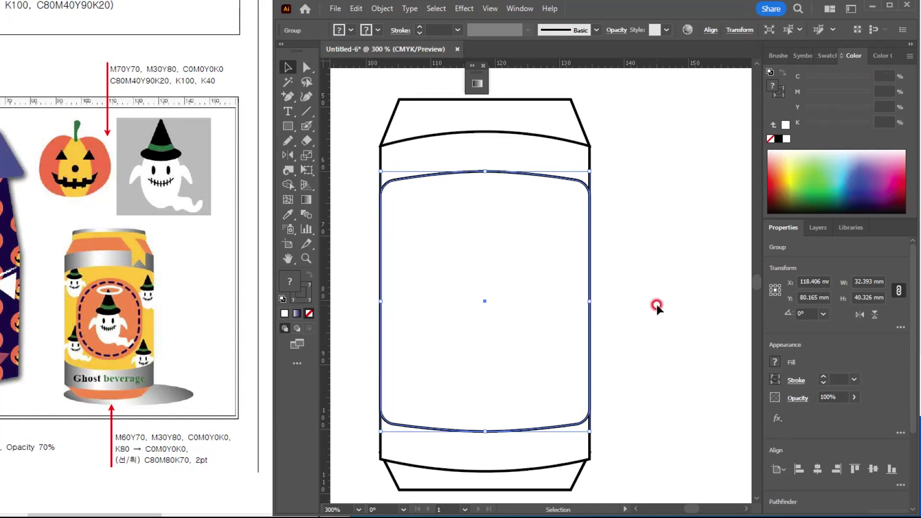
pyautogui.click(655, 240)
pyautogui.click(483, 244)
# Draw a thin rectangle about 27 mm by 2 mm centred on the can neck's upper edge and move it above the can.
pyautogui.press('space')
pyautogui.moveTo(532, 194); pyautogui.dragTo(550, 280)
pyautogui.click(552, 283)
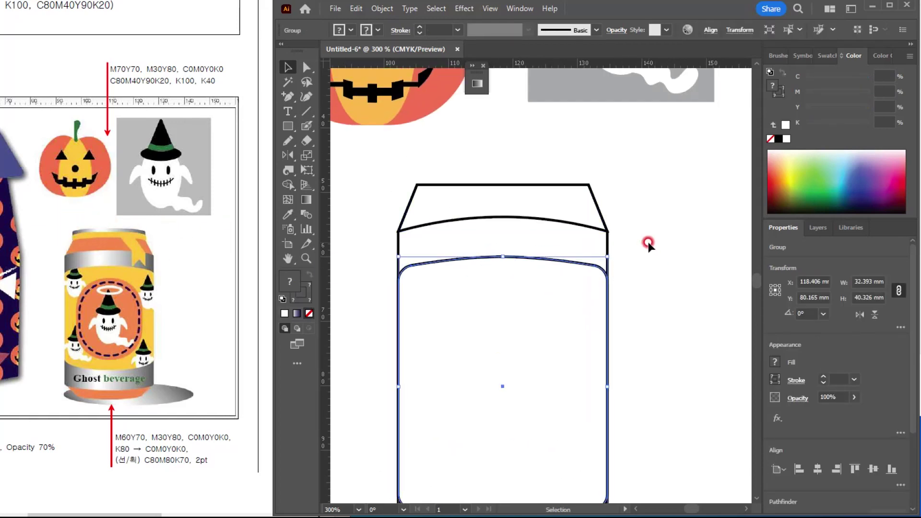
pyautogui.click(488, 163)
pyautogui.scroll(2, 488, 164)
pyautogui.moveTo(288, 126); pyautogui.dragTo(347, 129)
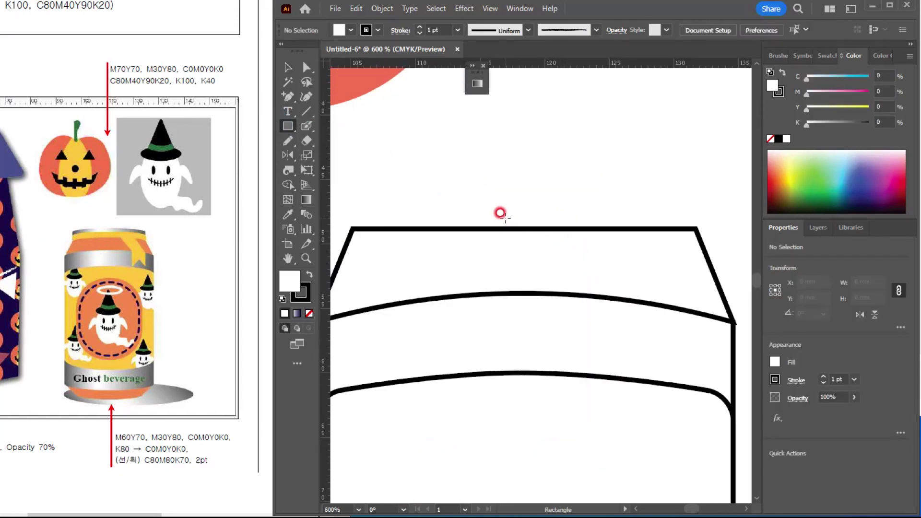
pyautogui.scroll(-2, 500, 213)
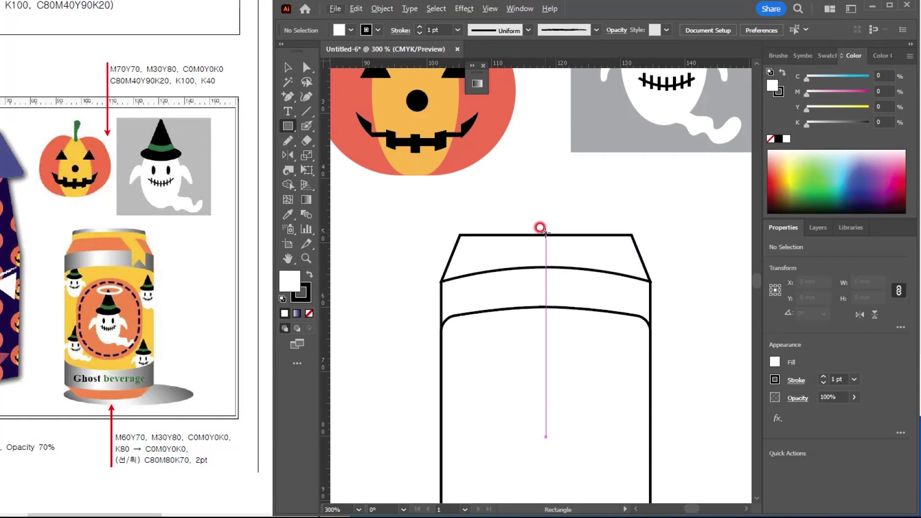
pyautogui.moveTo(544, 232); pyautogui.dragTo(633, 238)
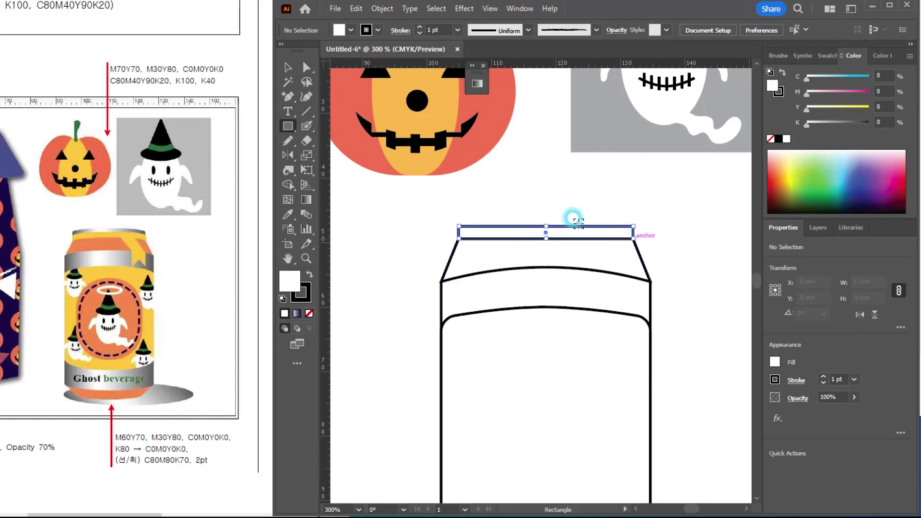
pyautogui.click(288, 67)
pyautogui.moveTo(558, 232); pyautogui.dragTo(524, 168)
# Draw an ellipse about 27 mm by 1 mm on the thin rectangle's upper edge and copy it down to the lower edge.
pyautogui.scroll(2, 550, 187)
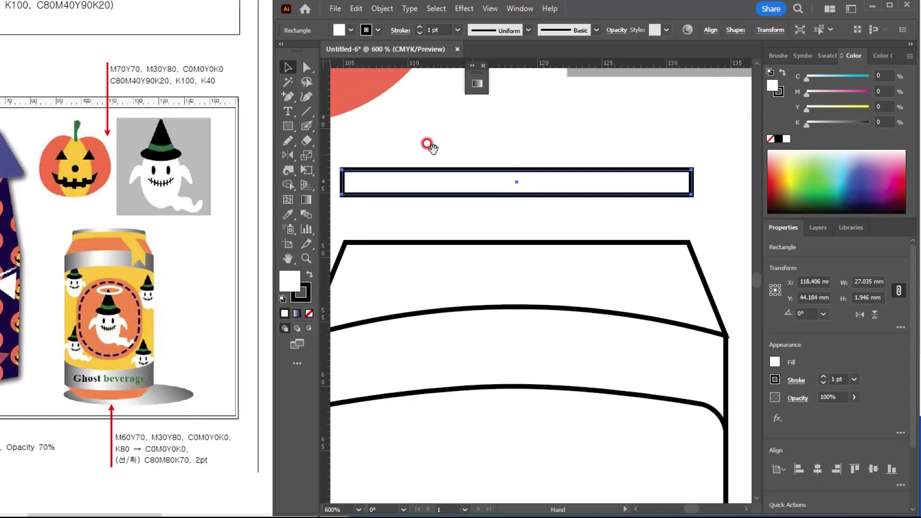
pyautogui.click(287, 126)
pyautogui.click(344, 154)
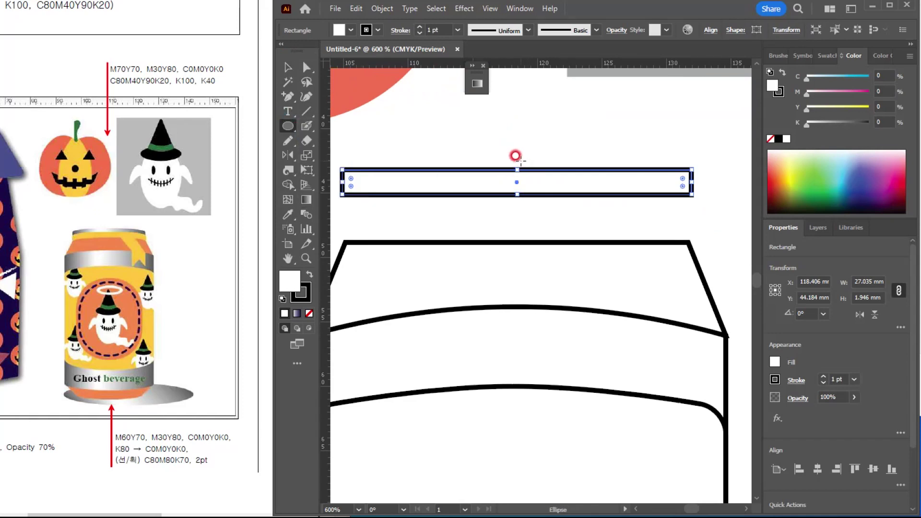
pyautogui.moveTo(512, 156); pyautogui.dragTo(687, 163)
pyautogui.click(287, 68)
pyautogui.click(530, 162)
pyautogui.moveTo(530, 162); pyautogui.dragTo(533, 196)
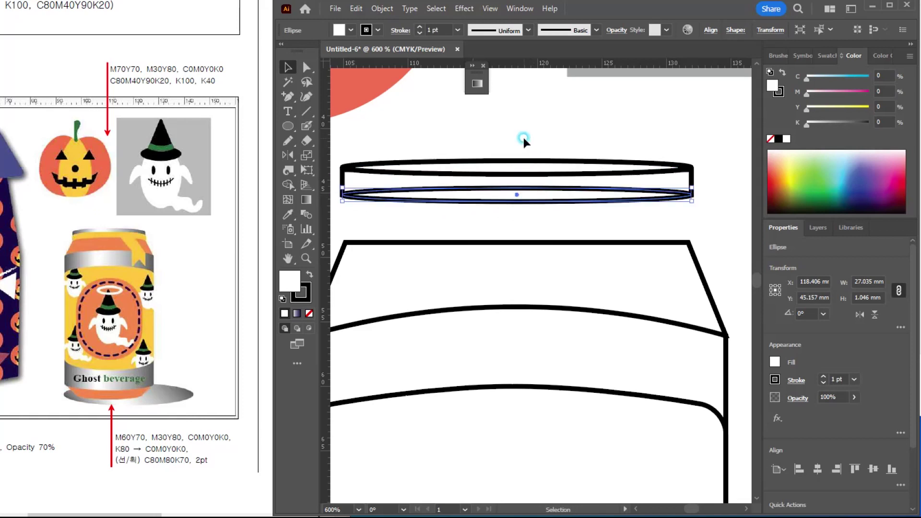
pyautogui.click(523, 141)
# Examine in Outline view how the two ellipses line up with the thin rectangle's edges.
pyautogui.moveTo(382, 145); pyautogui.dragTo(576, 209)
pyautogui.scroll(-1, 576, 209)
pyautogui.click(526, 152)
pyautogui.scroll(1, 571, 140)
pyautogui.moveTo(482, 202); pyautogui.dragTo(522, 176)
pyautogui.hotkey('ctrl', 'y')
pyautogui.scroll(4, 393, 152)
pyautogui.moveTo(412, 244); pyautogui.dragTo(438, 196)
pyautogui.scroll(-3, 526, 202)
pyautogui.moveTo(558, 216); pyautogui.dragTo(537, 218)
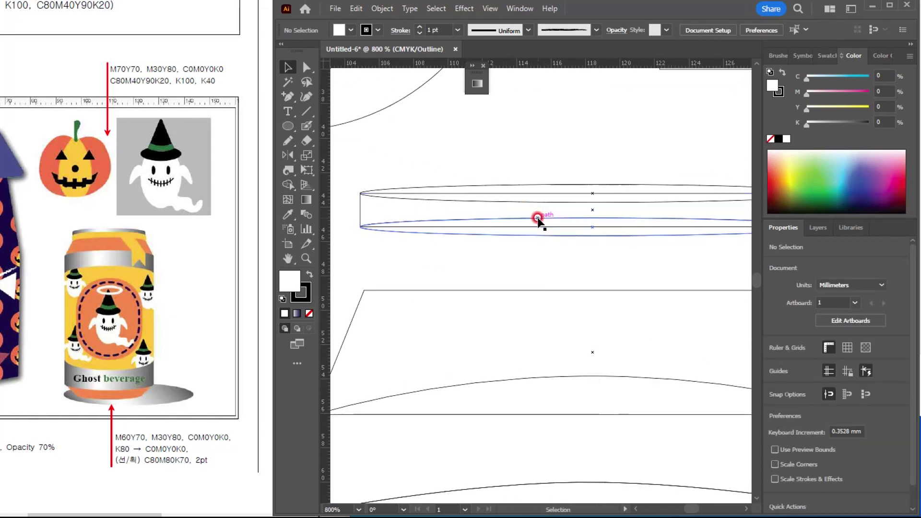
pyautogui.hotkey('ctrl', 'y')
# Use Shape Builder to remove the lower ellipse from the rectangle and merge the remaining areas into one arched band.
pyautogui.moveTo(520, 160); pyautogui.dragTo(577, 250)
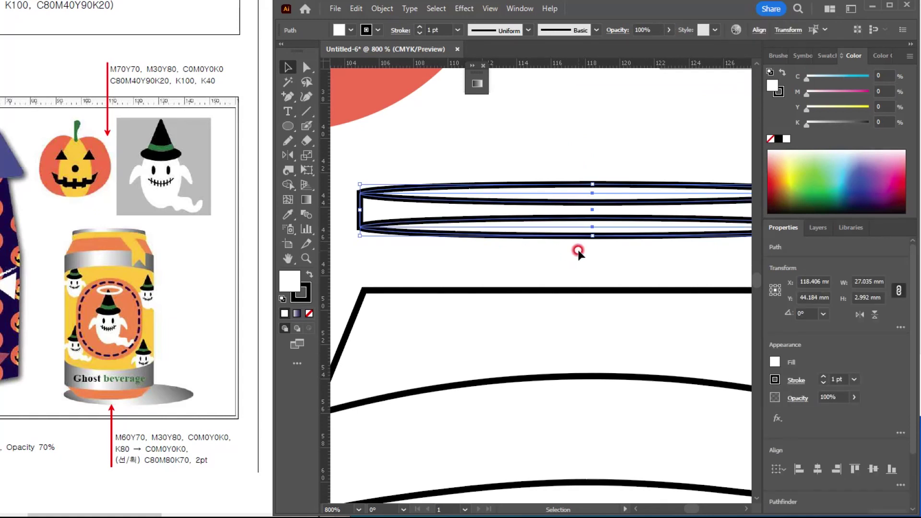
pyautogui.click(288, 185)
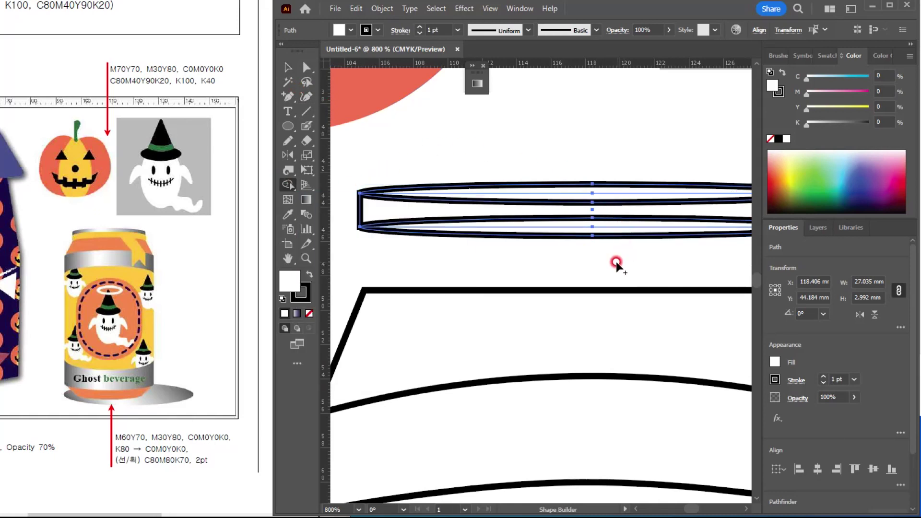
pyautogui.moveTo(607, 244); pyautogui.dragTo(603, 229)
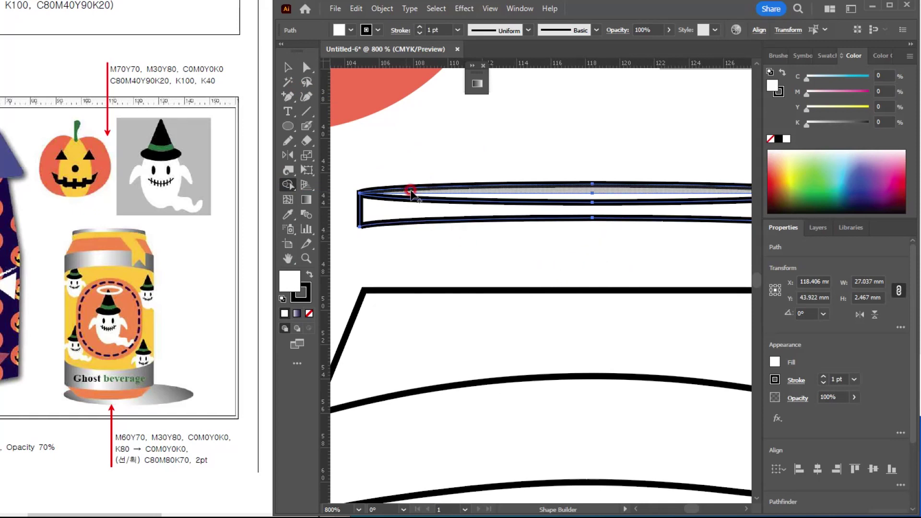
pyautogui.moveTo(581, 188); pyautogui.dragTo(470, 213)
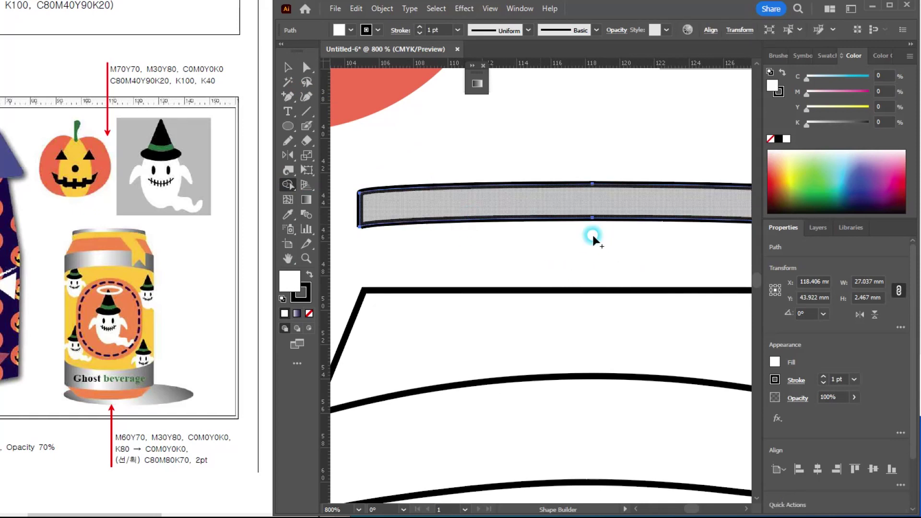
# Place the arched band on top of the can's neck and stack a duplicate band with it to form the rim.
pyautogui.scroll(-1, 664, 236)
pyautogui.moveTo(669, 238); pyautogui.dragTo(630, 244)
pyautogui.click(489, 128)
pyautogui.moveTo(565, 247); pyautogui.dragTo(571, 225)
pyautogui.click(575, 182)
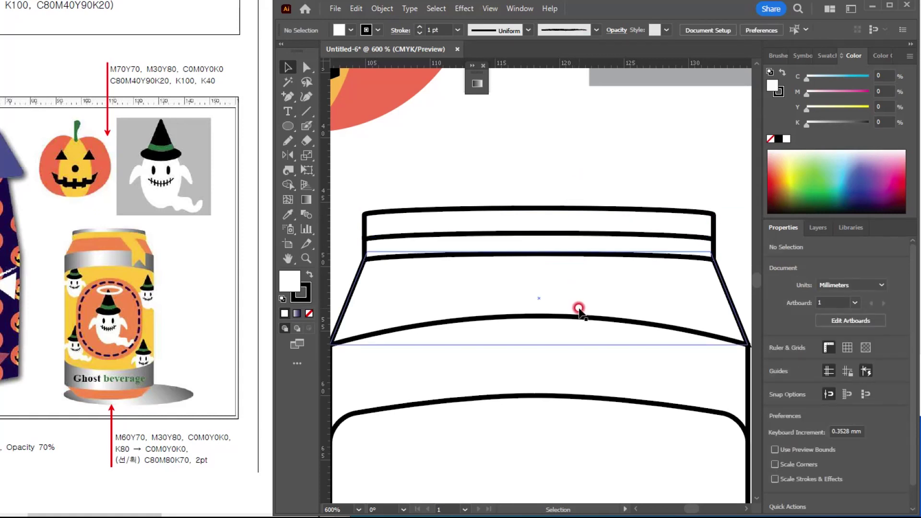
pyautogui.scroll(-2, 579, 309)
pyautogui.moveTo(579, 310); pyautogui.dragTo(574, 286)
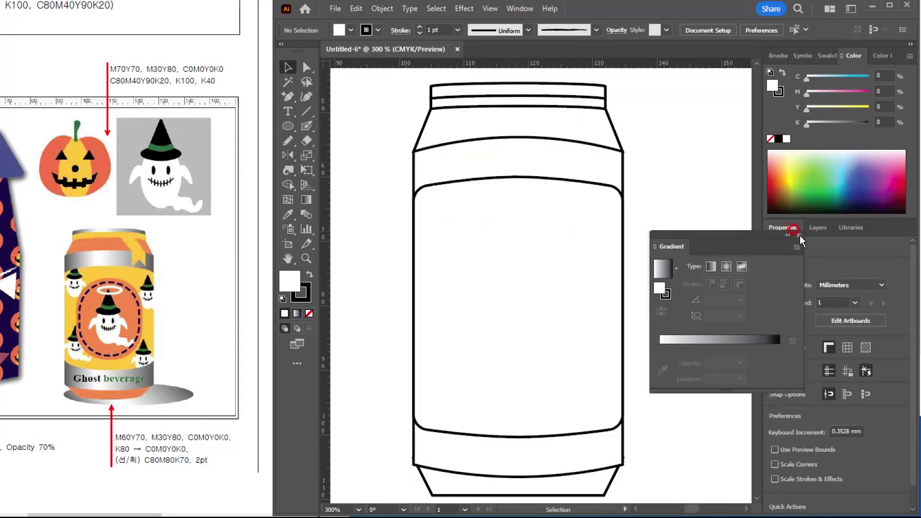
# Apply a linear gradient to the can's body and add a white colour stop near the middle of the gradient.
pyautogui.click(799, 235)
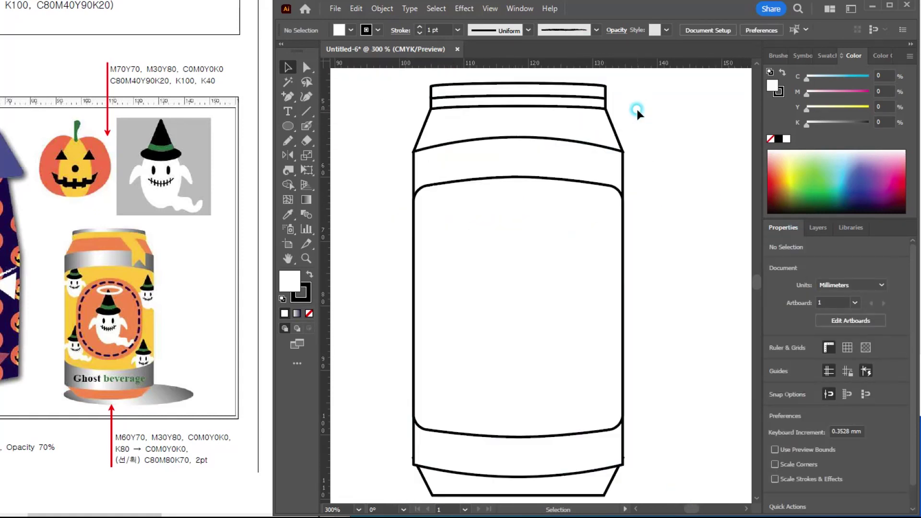
pyautogui.click(493, 149)
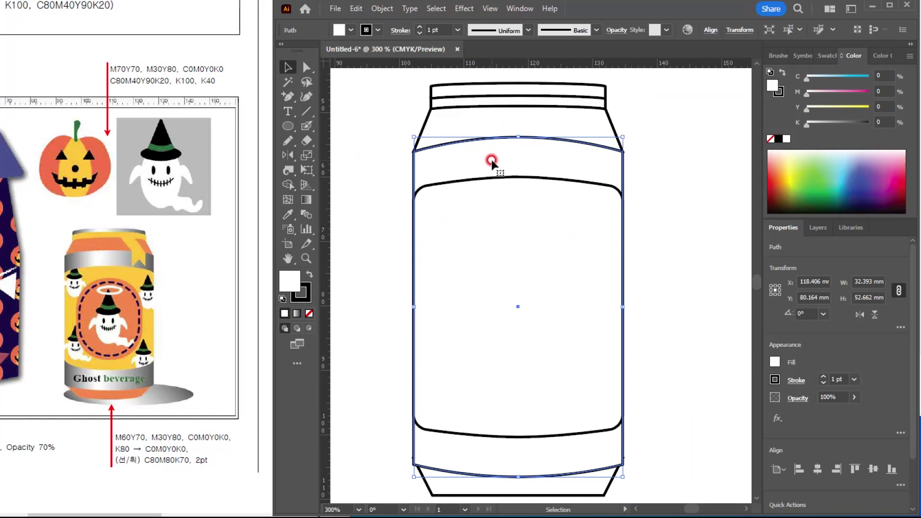
pyautogui.doubleClick(306, 199)
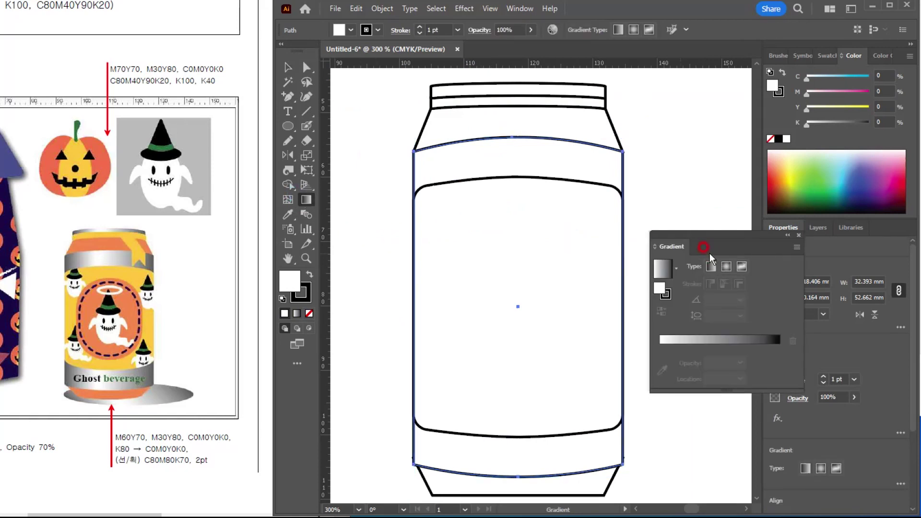
pyautogui.click(711, 265)
pyautogui.moveTo(703, 231); pyautogui.dragTo(700, 211)
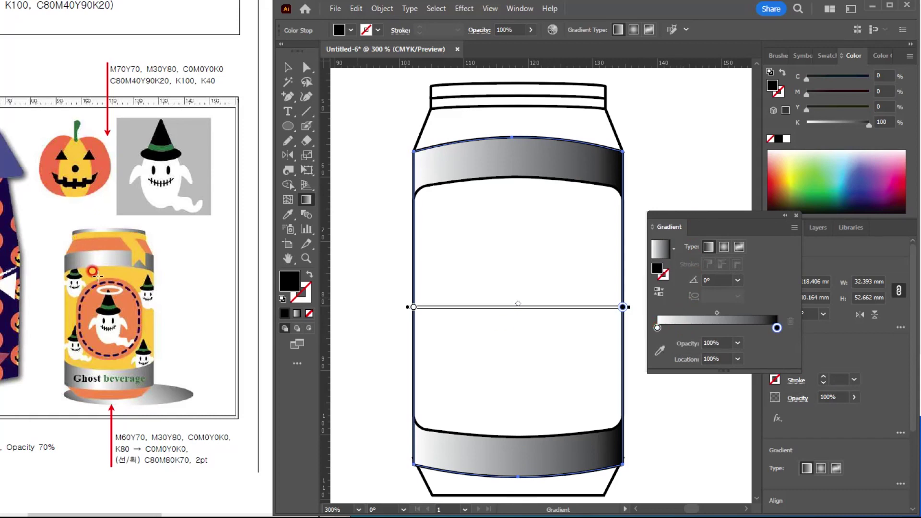
pyautogui.moveTo(658, 327); pyautogui.dragTo(715, 331)
pyautogui.click(676, 329)
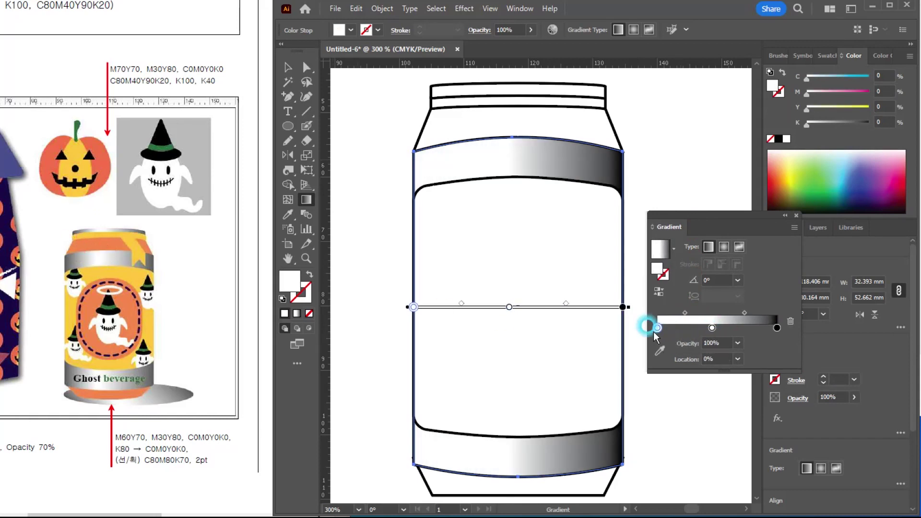
# Set both end stops of the can body's gradient to K80.
pyautogui.doubleClick(658, 328)
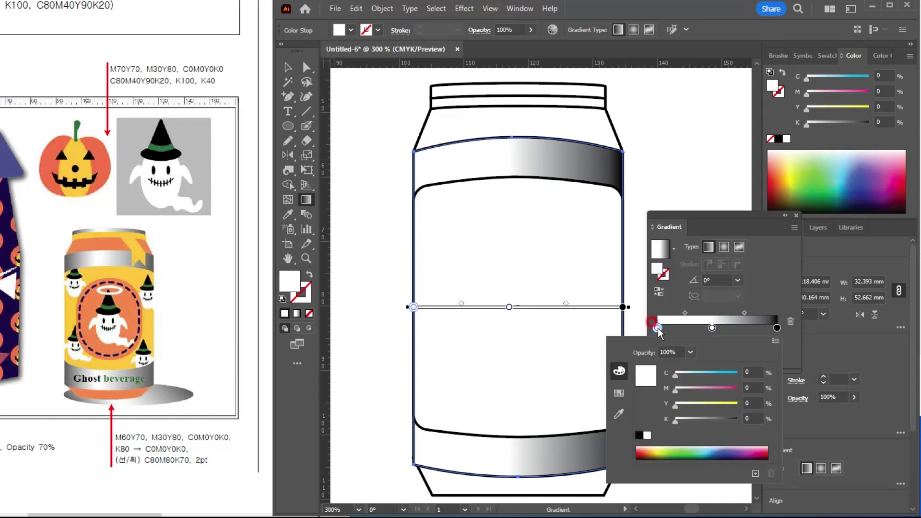
pyautogui.write('80')
pyautogui.click(699, 400)
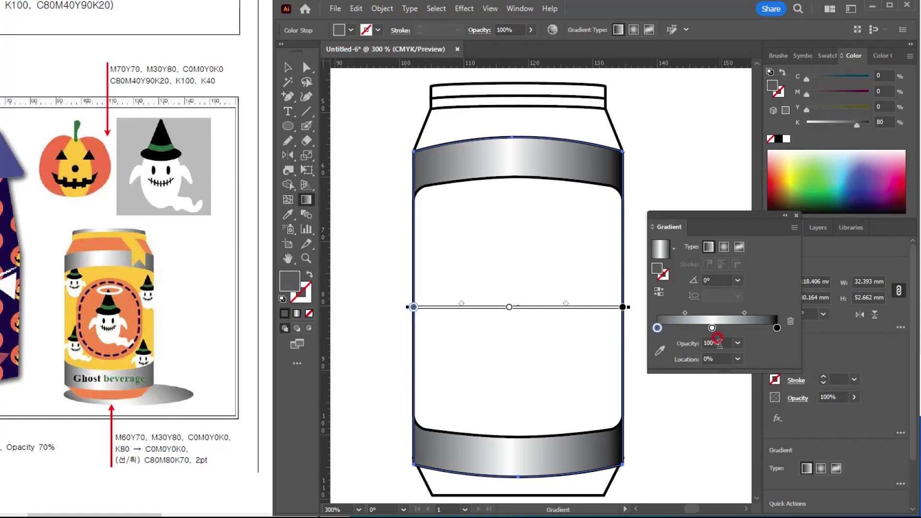
pyautogui.doubleClick(712, 327)
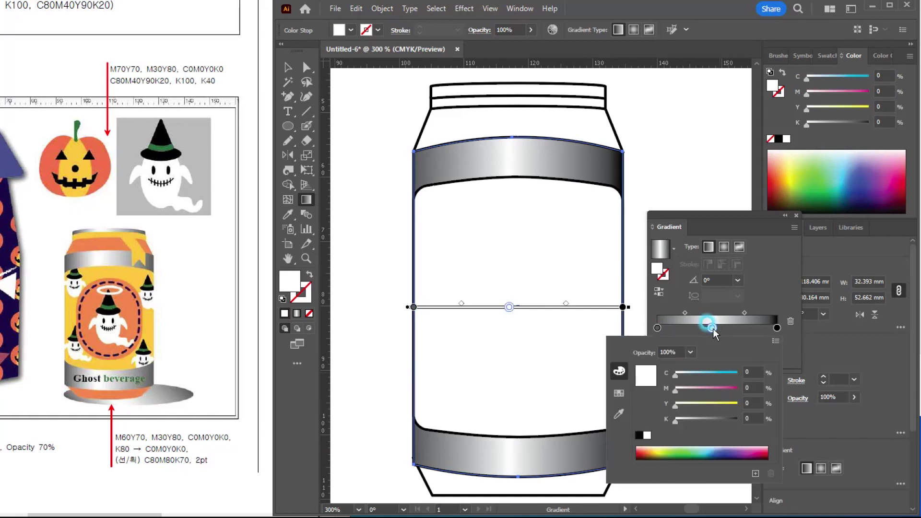
pyautogui.doubleClick(776, 328)
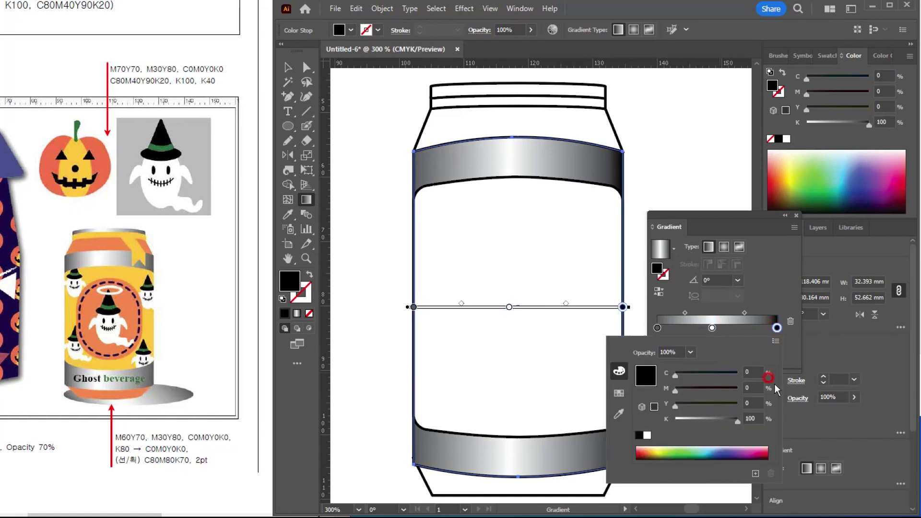
pyautogui.write('80')
pyautogui.click(709, 395)
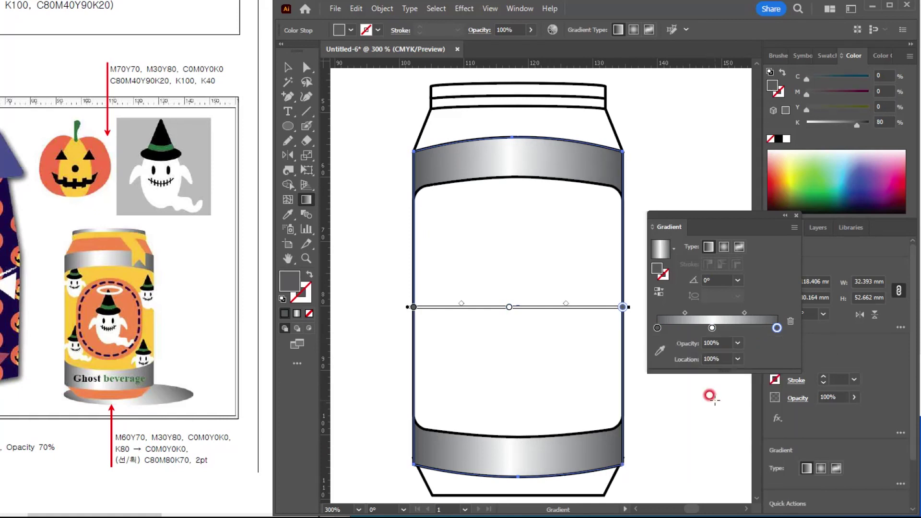
# Remove the stroke from the gradient-filled can body.
pyautogui.click(288, 67)
pyautogui.click(405, 144)
pyautogui.click(520, 162)
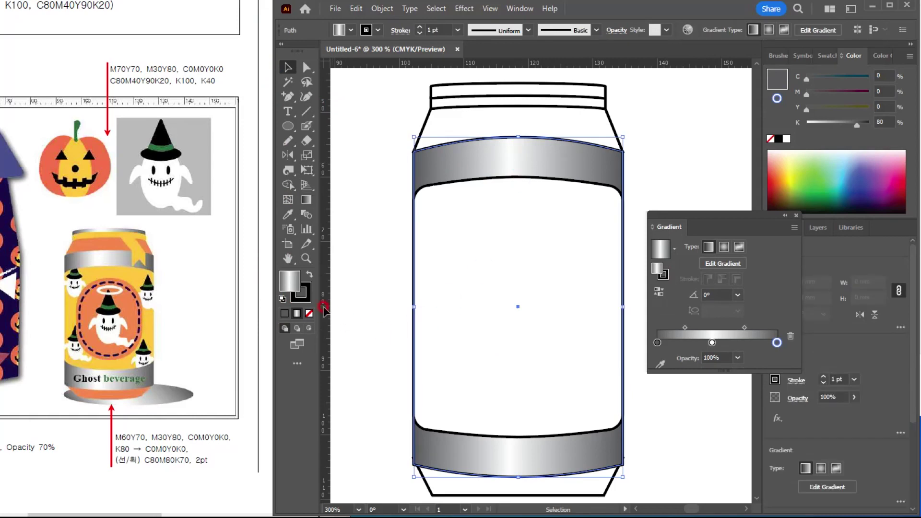
pyautogui.click(301, 296)
pyautogui.click(309, 313)
pyautogui.click(285, 277)
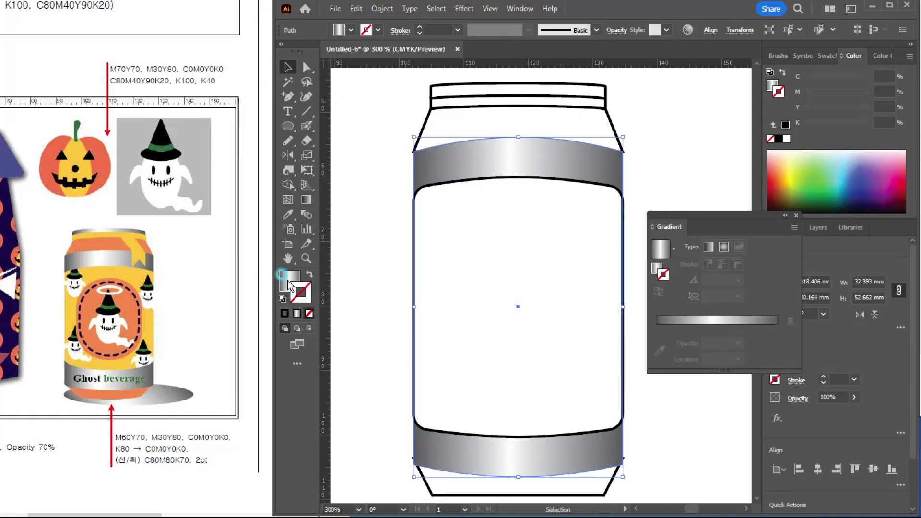
pyautogui.click(394, 218)
# Copy the can body's grey gradient onto the upper rim band with the Eyedropper.
pyautogui.click(503, 150)
pyautogui.click(510, 88)
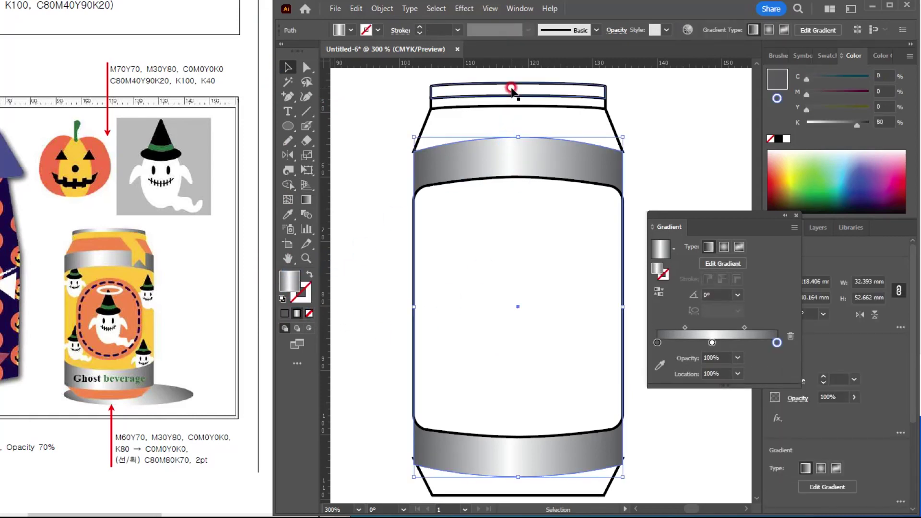
pyautogui.press('i')
pyautogui.click(501, 140)
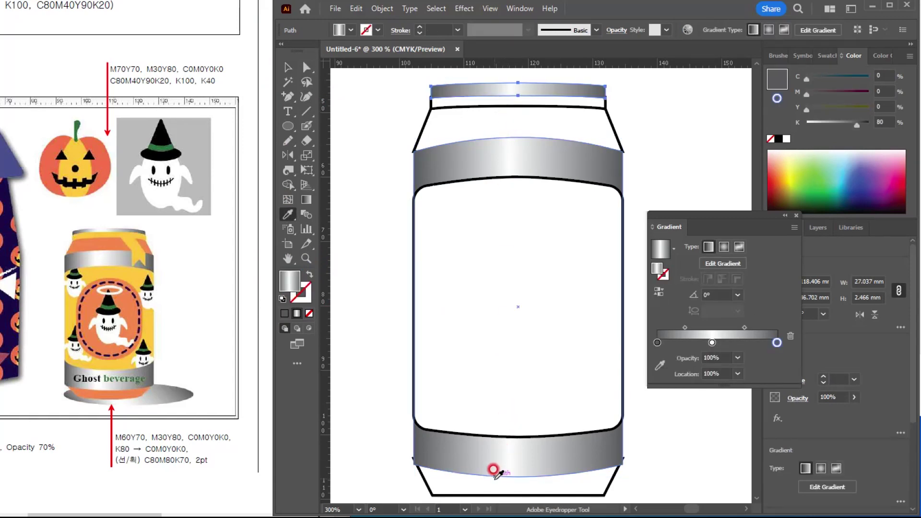
pyautogui.click(287, 68)
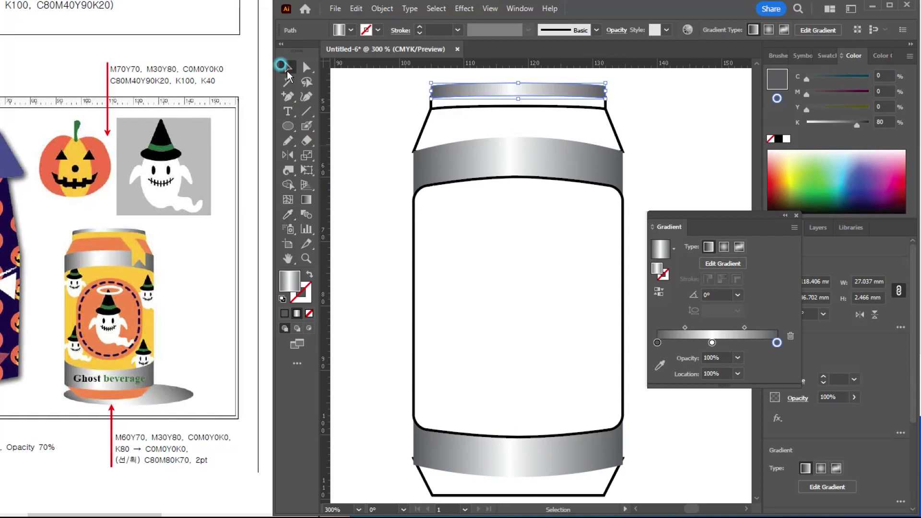
pyautogui.click(435, 267)
# Draw a shadow ellipse about 43 mm by 11 mm under the can and send it to the back.
pyautogui.scroll(-2, 436, 267)
pyautogui.scroll(-2, 480, 263)
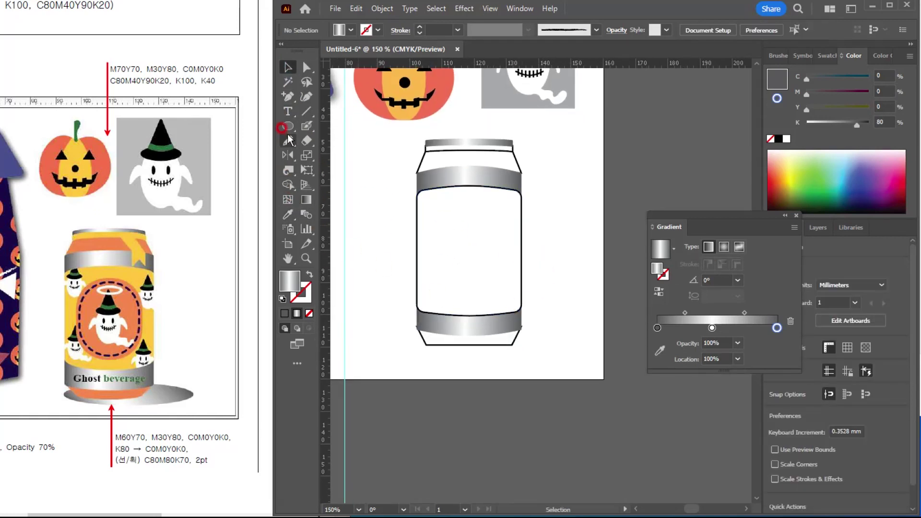
pyautogui.click(287, 127)
pyautogui.moveTo(454, 336); pyautogui.dragTo(526, 357)
pyautogui.click(288, 68)
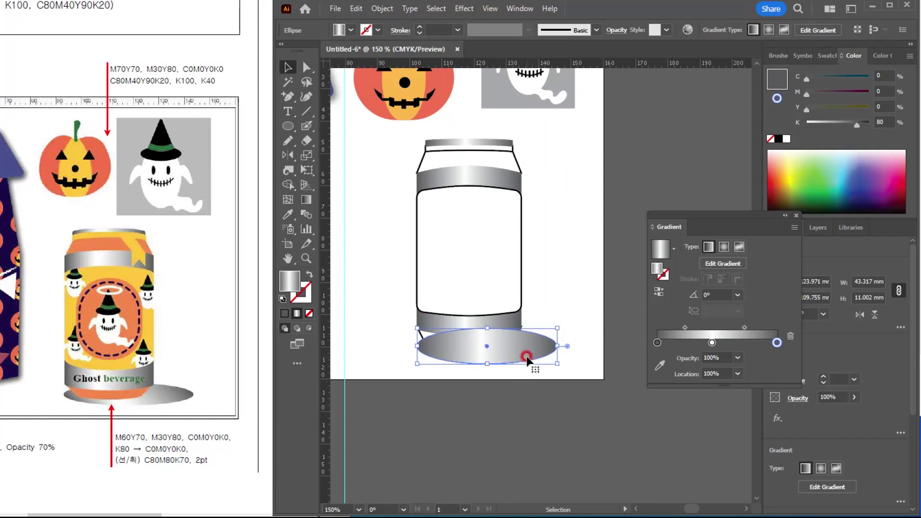
pyautogui.hotkey('ctrl', 'shift', '[')
# Curve the can base's lower edge by adding a middle anchor point and pulling it down about 1.6 mm.
pyautogui.click(509, 342)
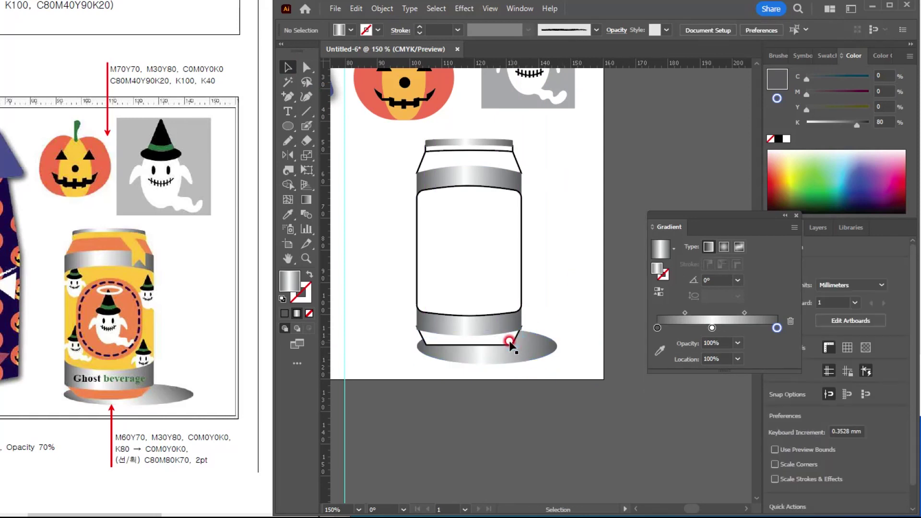
pyautogui.scroll(2, 463, 345)
pyautogui.moveTo(473, 328); pyautogui.dragTo(482, 278)
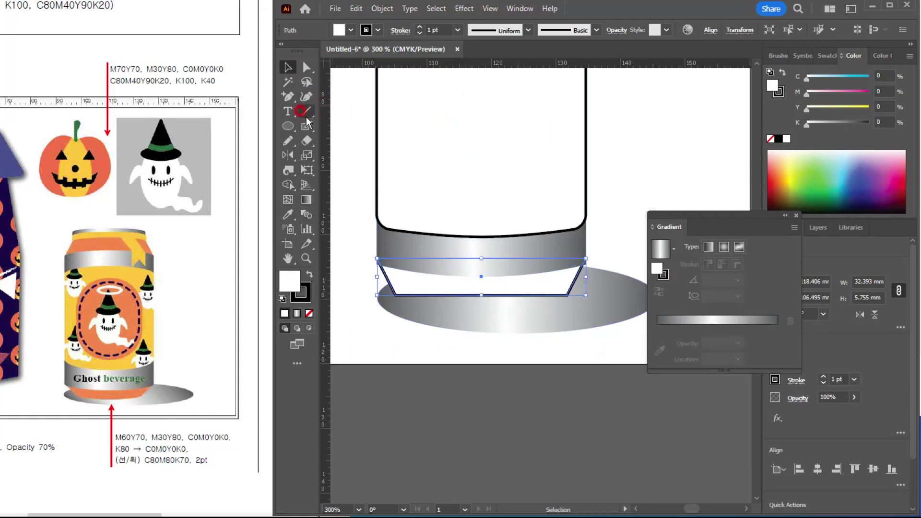
pyautogui.click(307, 155)
pyautogui.moveTo(311, 154); pyautogui.dragTo(353, 184)
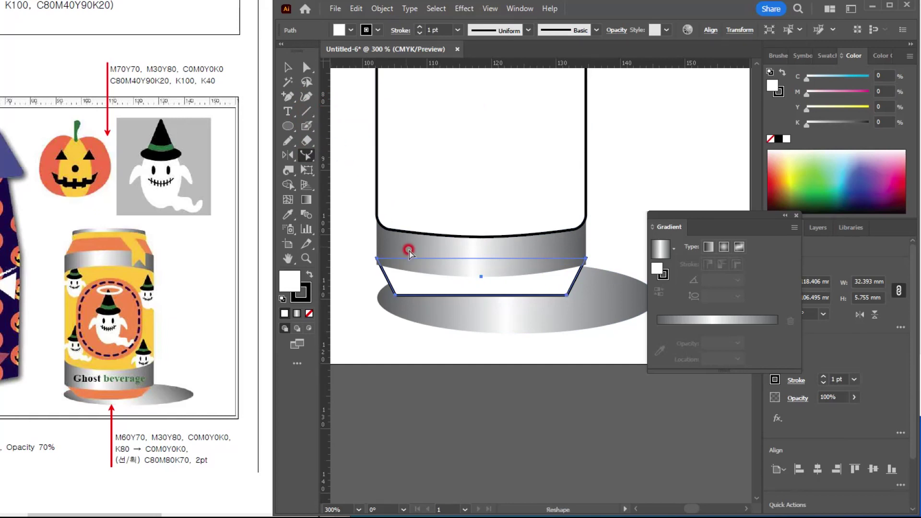
pyautogui.press('a')
pyautogui.click(480, 295)
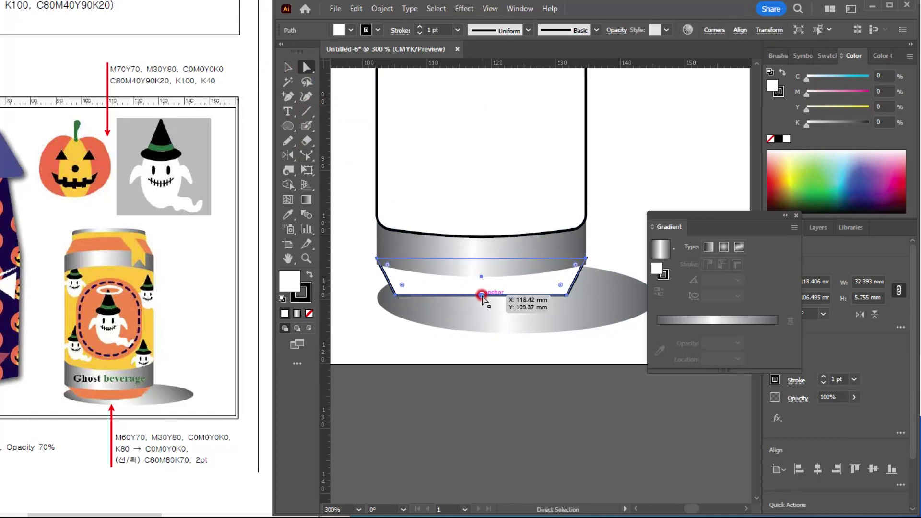
pyautogui.moveTo(481, 295); pyautogui.dragTo(481, 306)
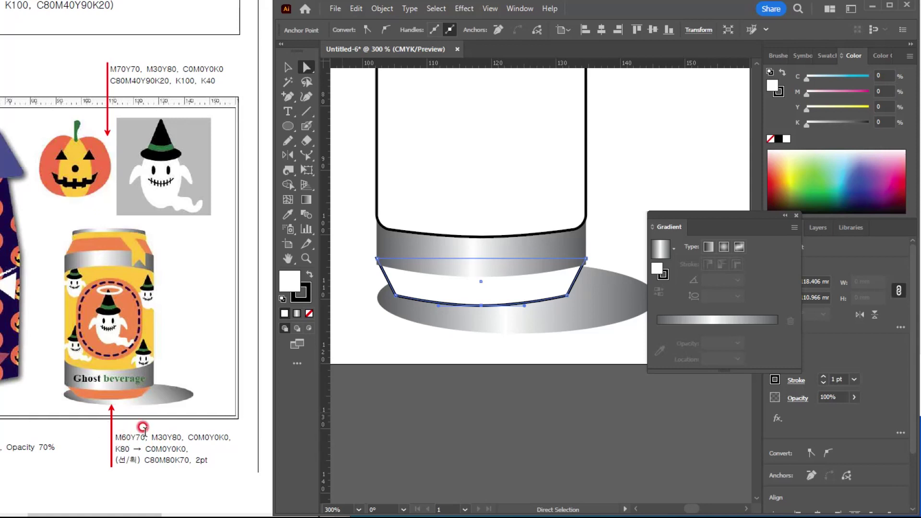
# Fill the can's base with M60 Y70 and remove its stroke.
pyautogui.click(882, 91)
pyautogui.write('60')
pyautogui.press('Tab')
pyautogui.write('70')
pyautogui.press('Tab')
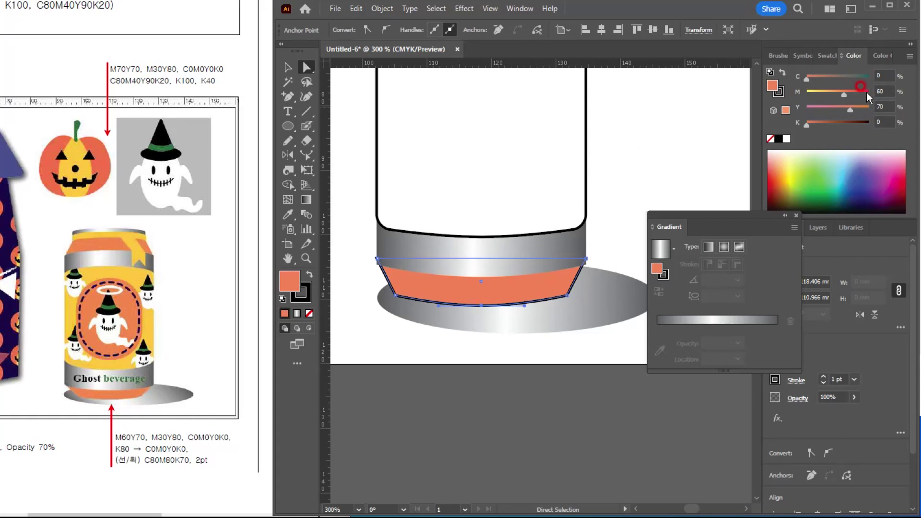
pyautogui.click(305, 298)
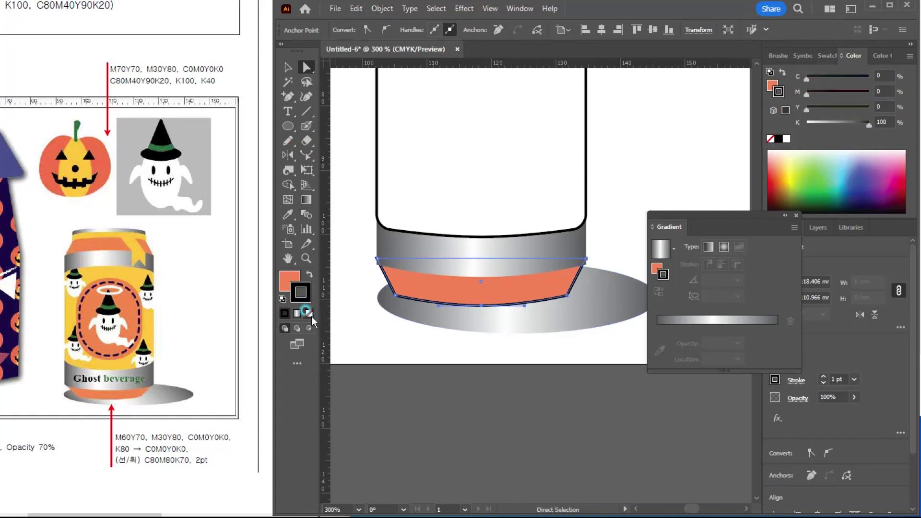
pyautogui.click(310, 313)
pyautogui.click(284, 275)
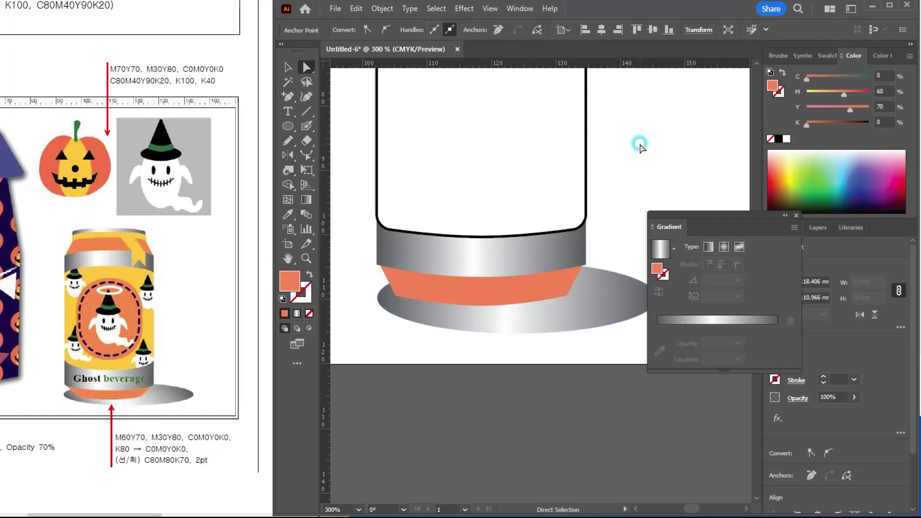
# Fill the can's rounded label panel with M30 Y80.
pyautogui.click(498, 155)
pyautogui.click(498, 156)
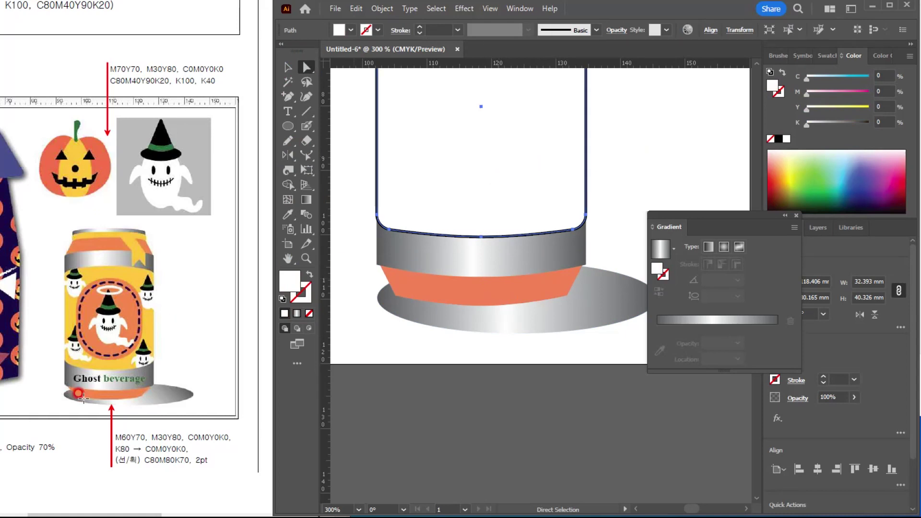
pyautogui.moveTo(885, 91); pyautogui.dragTo(858, 88)
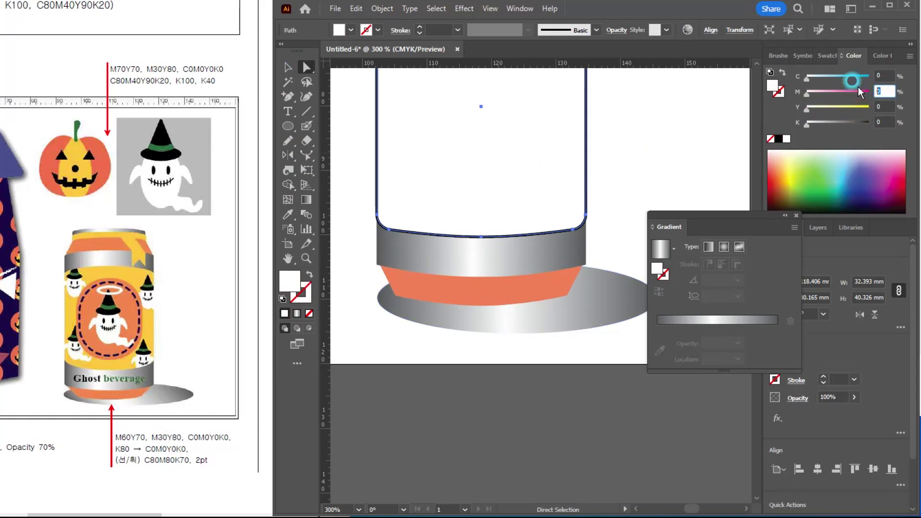
pyautogui.write('30')
pyautogui.press('Tab')
pyautogui.write('80')
pyautogui.press('Return')
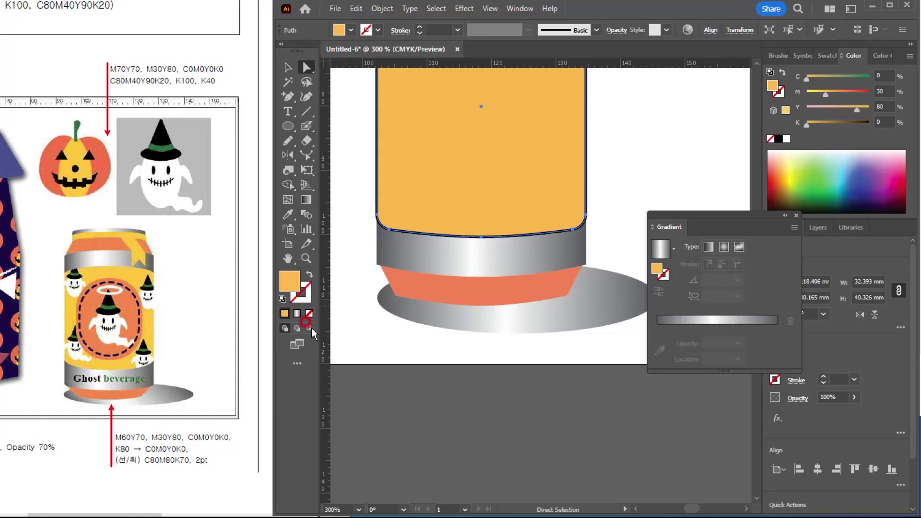
pyautogui.click(600, 154)
pyautogui.click(497, 155)
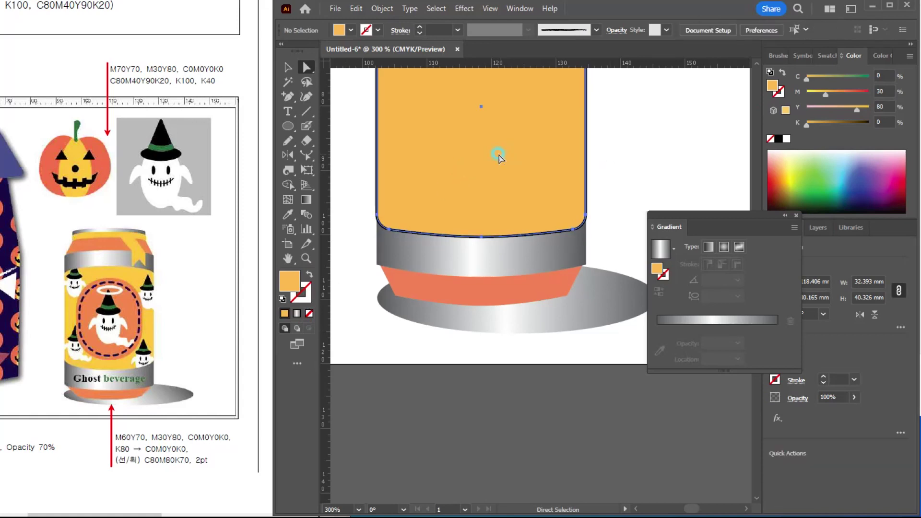
pyautogui.scroll(-1, 481, 205)
pyautogui.moveTo(491, 191); pyautogui.dragTo(469, 284)
pyautogui.hotkey('ctrl', 'shift', 'a')
pyautogui.moveTo(491, 246); pyautogui.dragTo(538, 275)
pyautogui.hotkey('ctrl', 'z')
pyautogui.moveTo(413, 162); pyautogui.dragTo(428, 148)
pyautogui.hotkey('ctrl', 'z')
# Move the label panel's fill shape down about 3.3 mm and delete a segment of the leftover black outline above it.
pyautogui.click(402, 147)
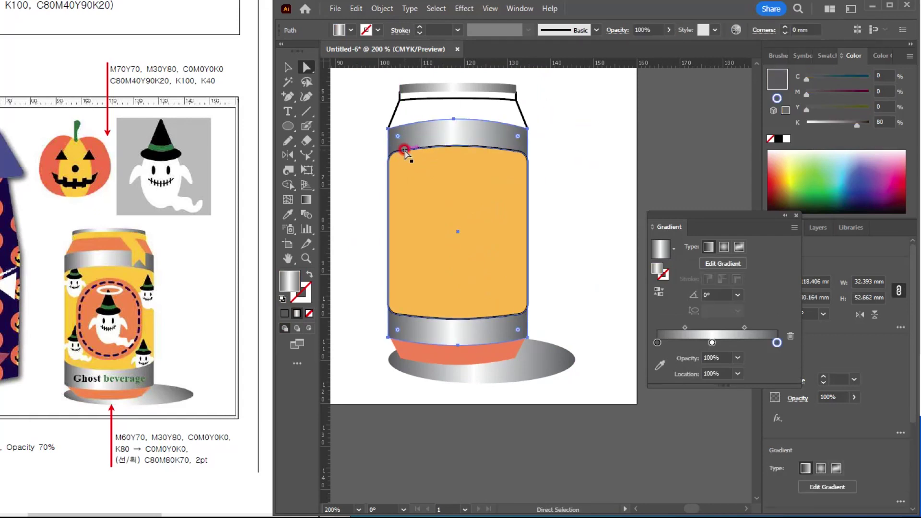
pyautogui.click(403, 150)
pyautogui.moveTo(414, 189); pyautogui.dragTo(414, 204)
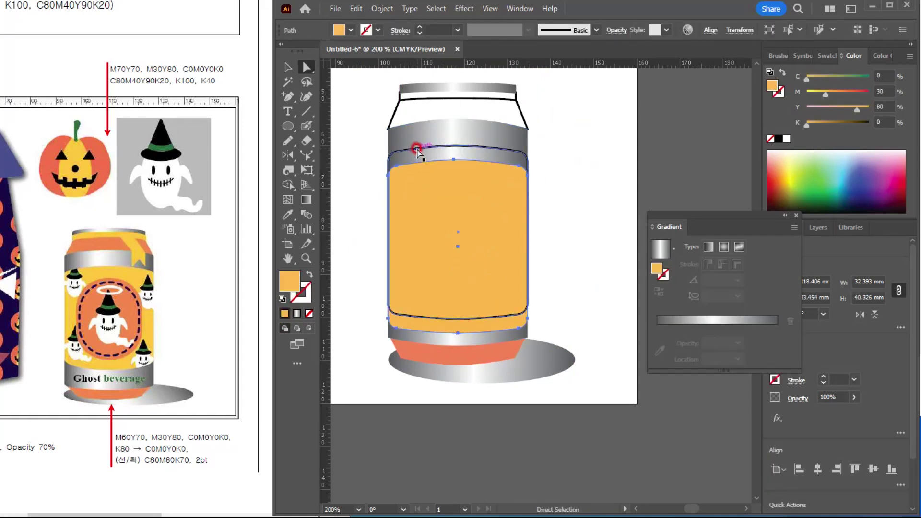
pyautogui.click(414, 149)
pyautogui.press('Delete')
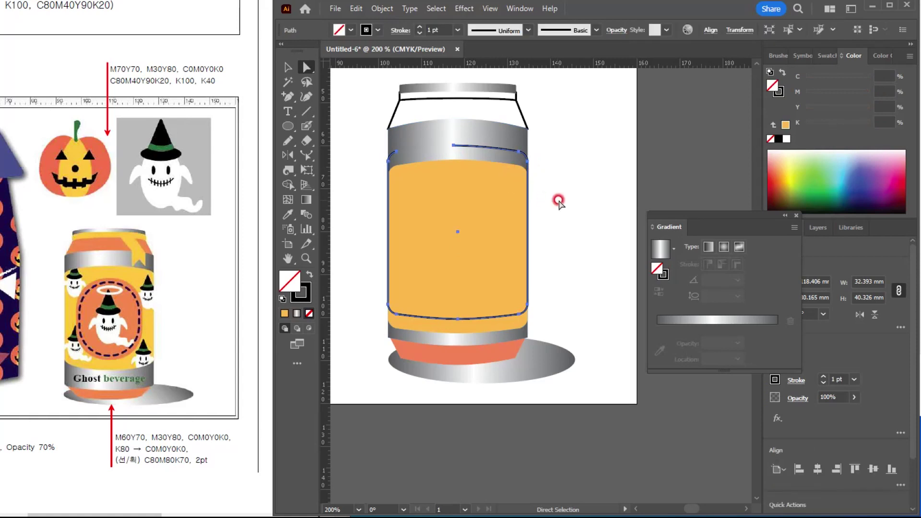
# Undo the label panel's outline deletions and fill move, restoring its complete grouped fill and black outline.
pyautogui.click(287, 67)
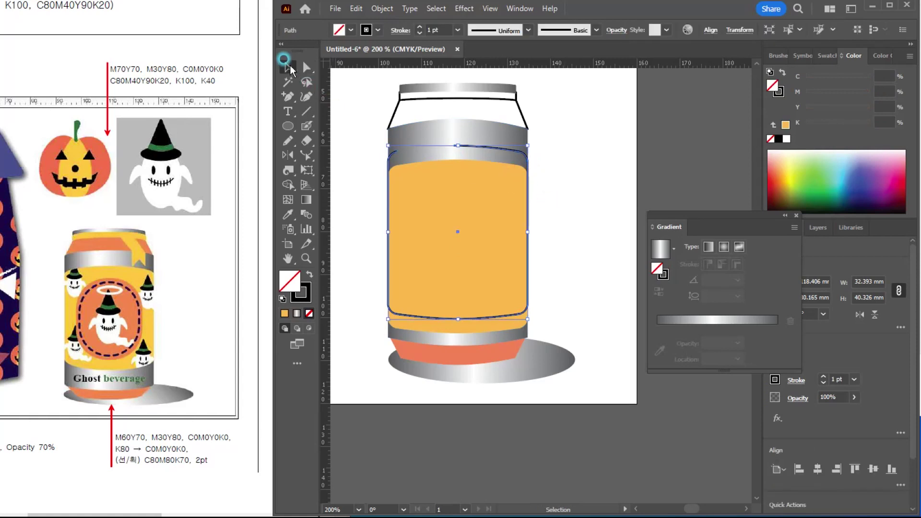
pyautogui.click(594, 200)
pyautogui.click(517, 153)
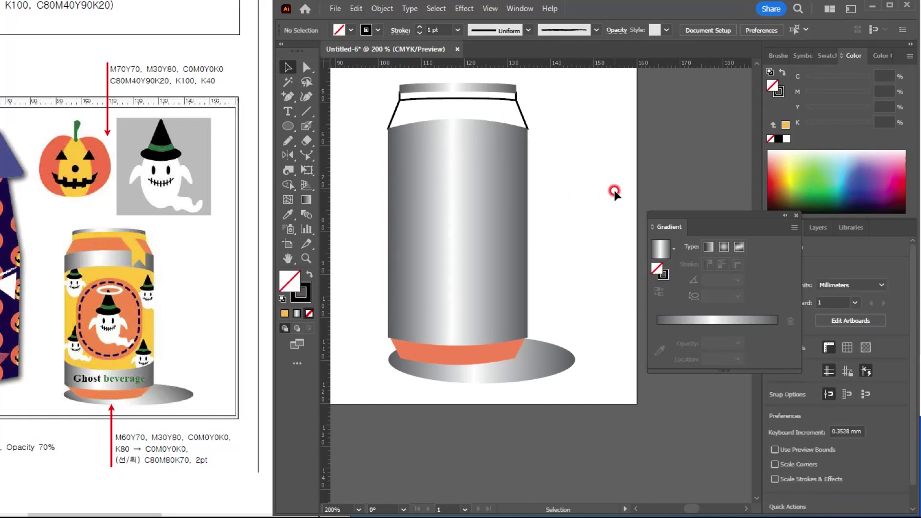
pyautogui.press('a')
pyautogui.click(483, 232)
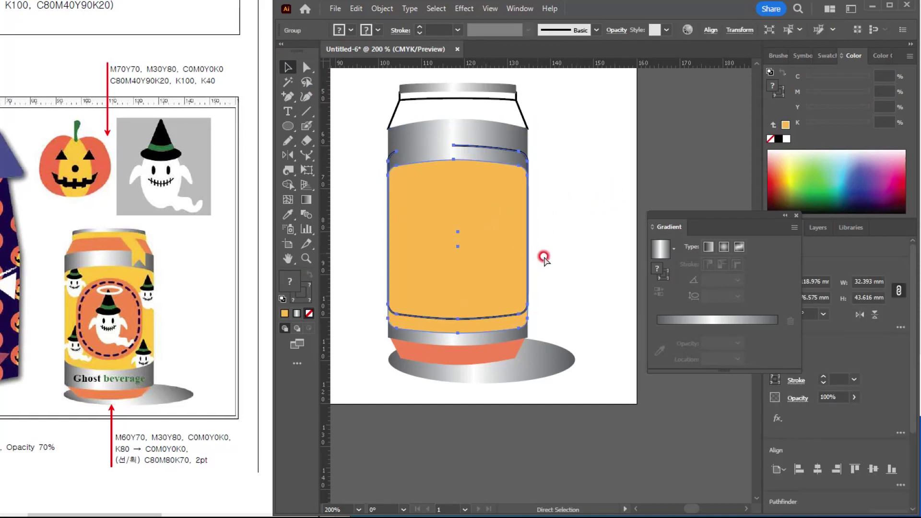
pyautogui.click(571, 266)
pyautogui.press('v')
pyautogui.click(455, 222)
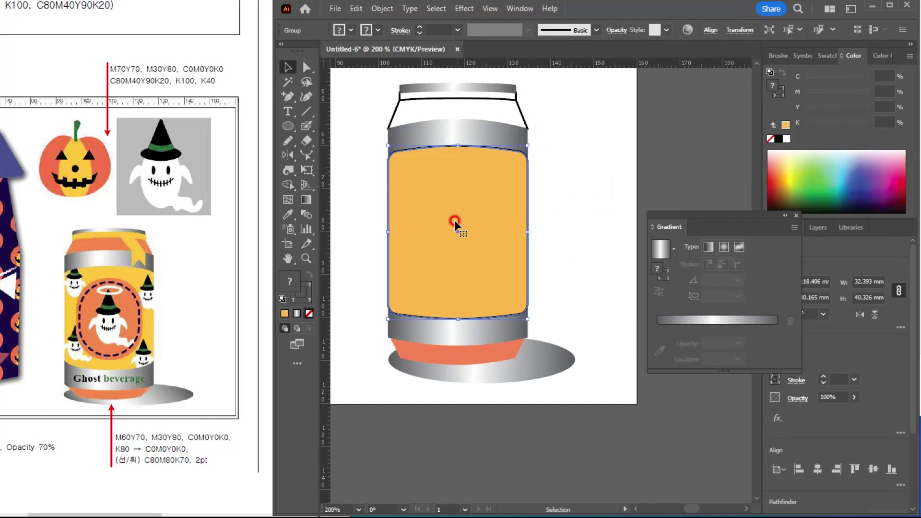
pyautogui.click(346, 243)
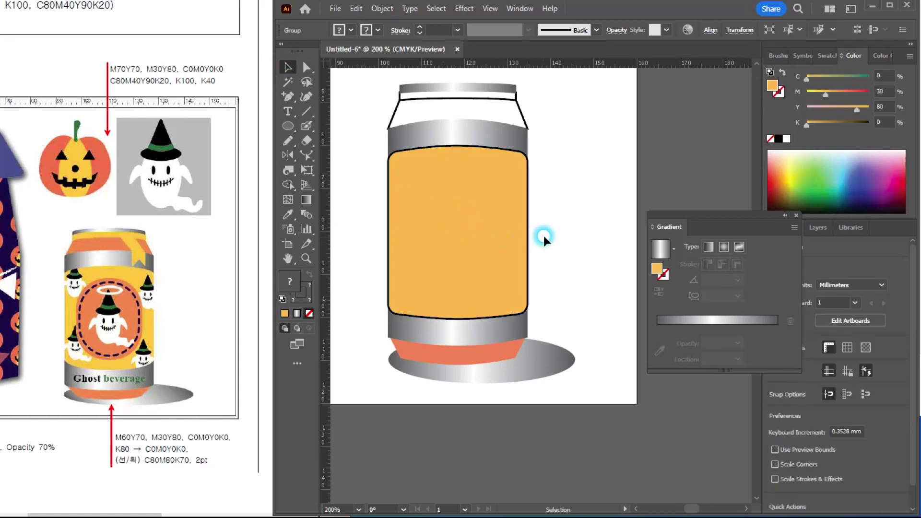
pyautogui.click(390, 256)
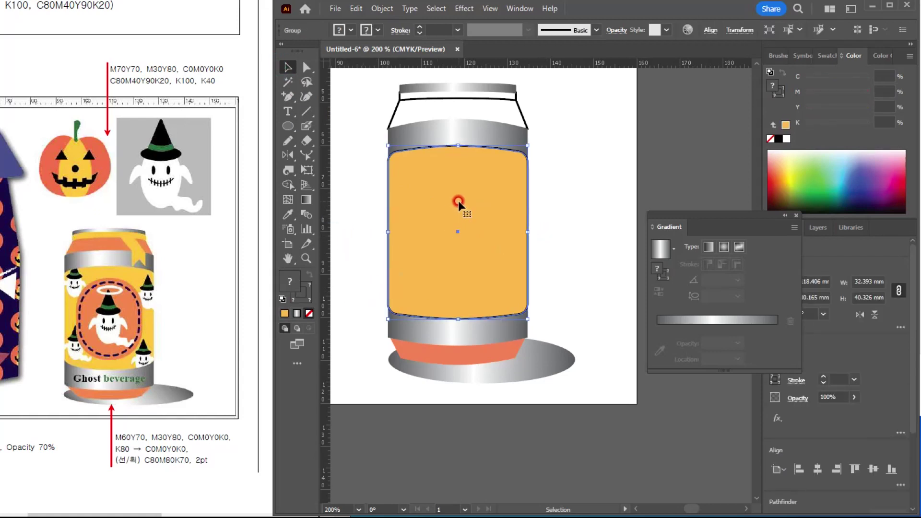
pyautogui.moveTo(458, 200); pyautogui.dragTo(560, 217)
pyautogui.hotkey('ctrl', 'z')
# Delete the black outline from inside the label panel's group and place the M30 Y80 fill back on the can body.
pyautogui.doubleClick(447, 187)
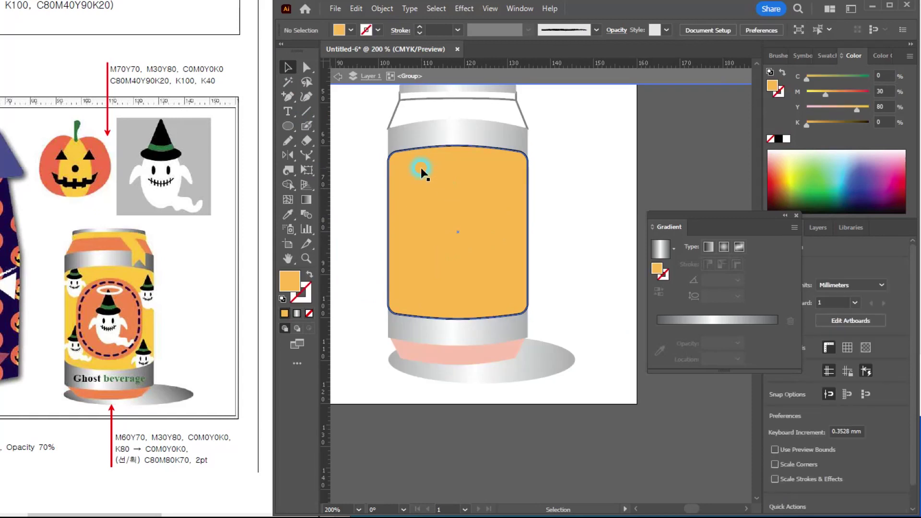
pyautogui.moveTo(420, 166); pyautogui.dragTo(454, 211)
pyautogui.click(414, 149)
pyautogui.press('Delete')
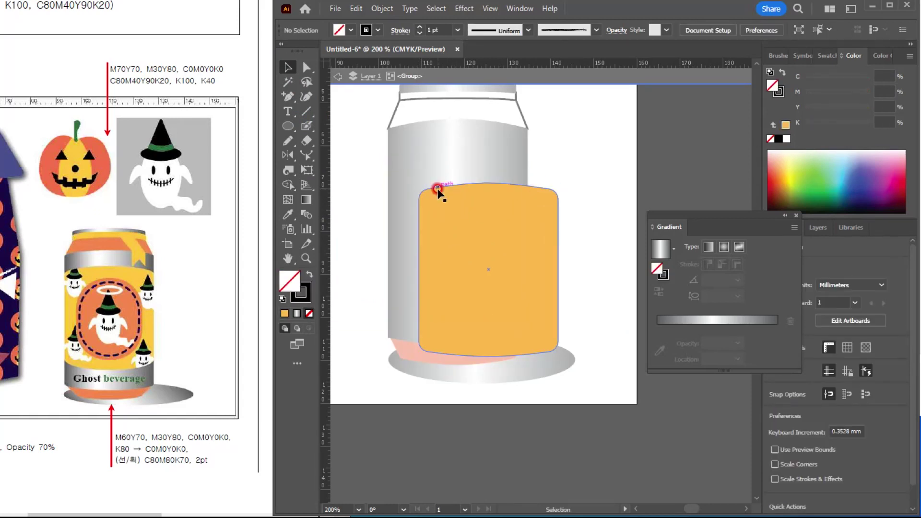
pyautogui.click(497, 232)
pyautogui.press('Escape')
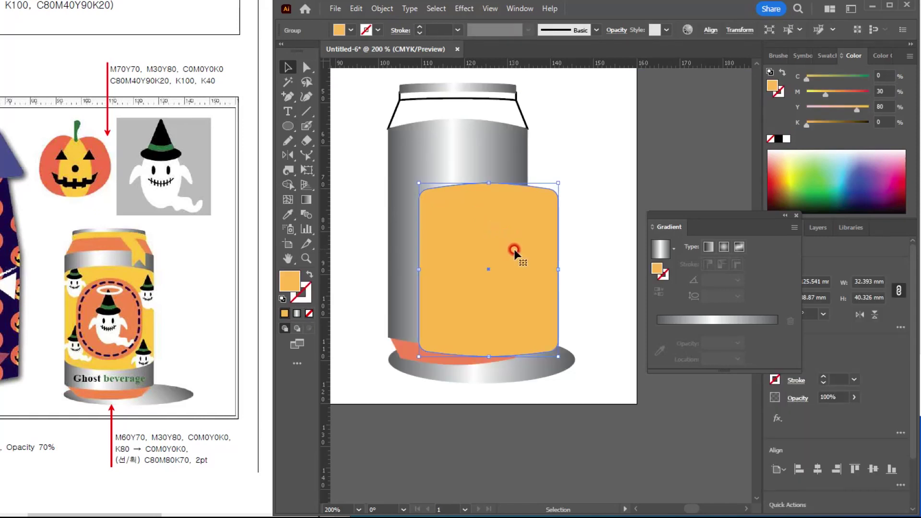
pyautogui.doubleClick(515, 243)
pyautogui.moveTo(515, 247); pyautogui.dragTo(472, 217)
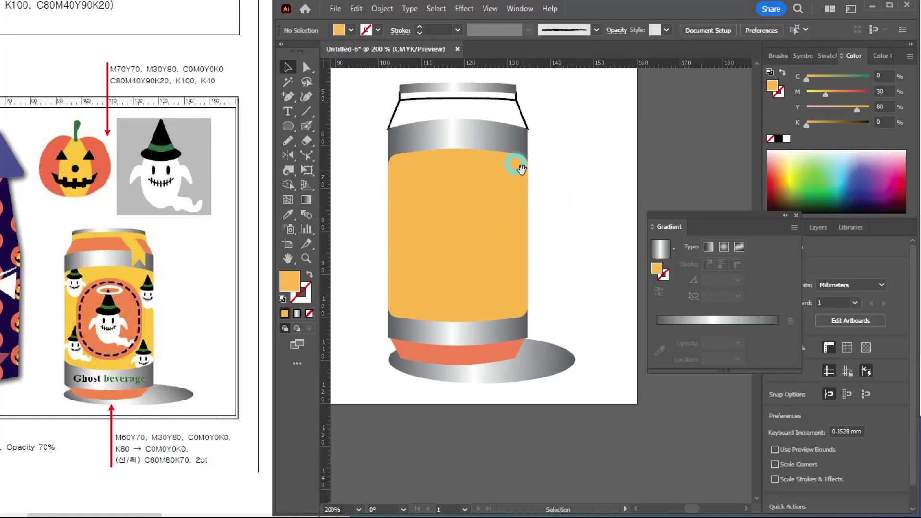
# Fill the can's sloped shoulder with the base's M60 Y70 and no stroke by sampling it with the Eyedropper.
pyautogui.scroll(2, 489, 151)
pyautogui.hscroll(-1, 489, 151)
pyautogui.click(463, 133)
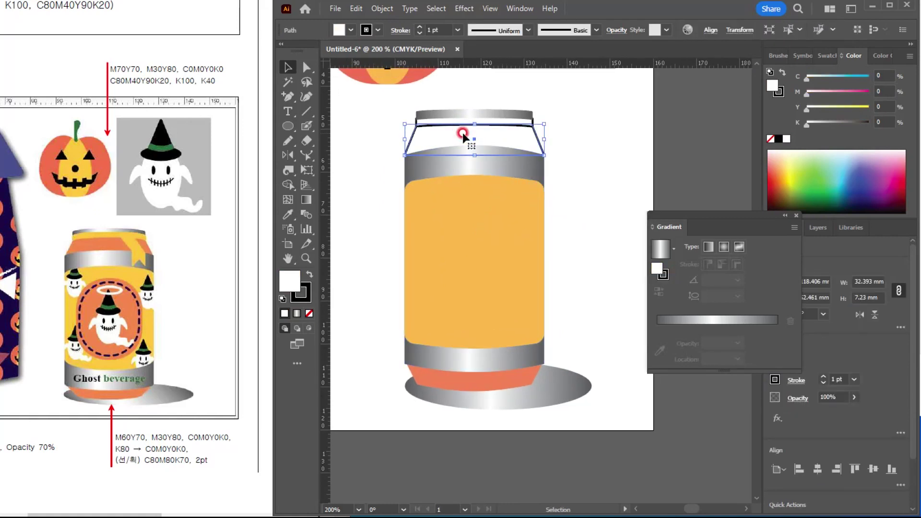
pyautogui.press('i')
pyautogui.click(476, 378)
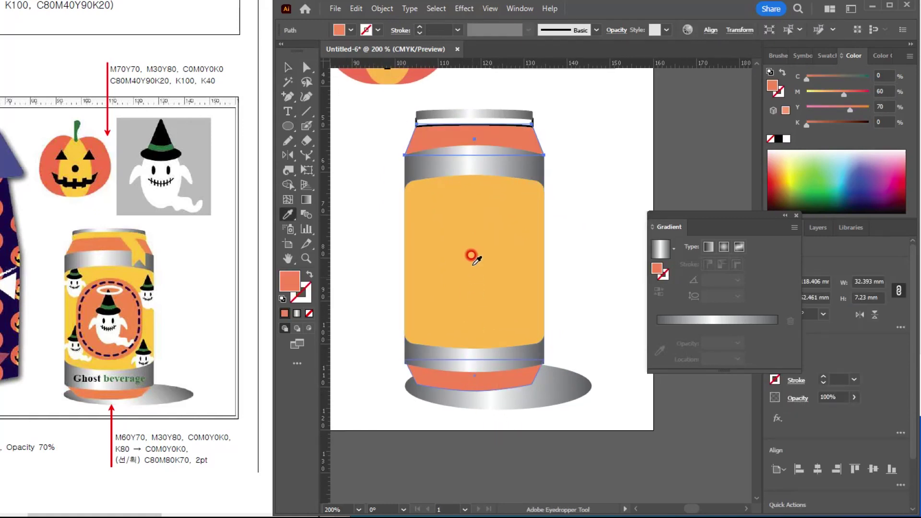
# Fill the narrow neck band under the metal rim with the label panel's M30 Y80 and no stroke.
pyautogui.keyDown('ctrl'); pyautogui.click(438, 120); pyautogui.keyUp('ctrl')
pyautogui.keyDown('ctrl'); pyautogui.keyDown('shift'); pyautogui.click(485, 230); pyautogui.keyUp('shift'); pyautogui.keyUp('ctrl')
pyautogui.click(470, 257)
pyautogui.click(287, 67)
pyautogui.click(587, 229)
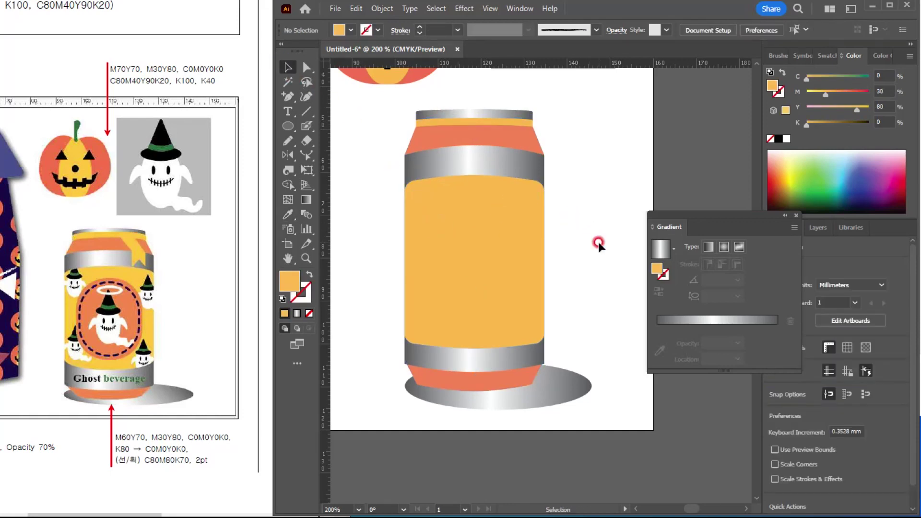
# Flatten the can's shadow ellipse slightly by raising its lower edge.
pyautogui.click(550, 410)
pyautogui.moveTo(497, 409); pyautogui.dragTo(501, 406)
pyautogui.click(513, 88)
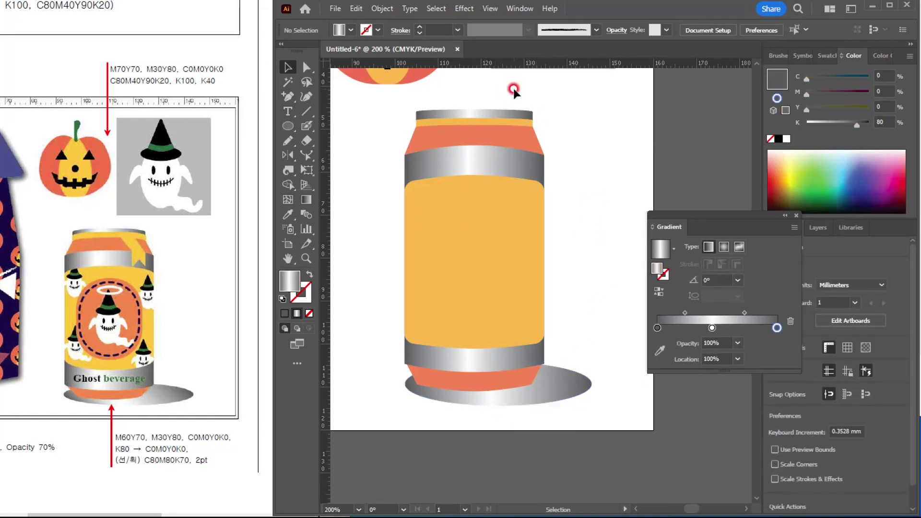
# Draw a closed, folded ribbon with a notched tail from the neck band across the shoulder onto the silver band with the Pen tool.
pyautogui.scroll(2, 494, 105)
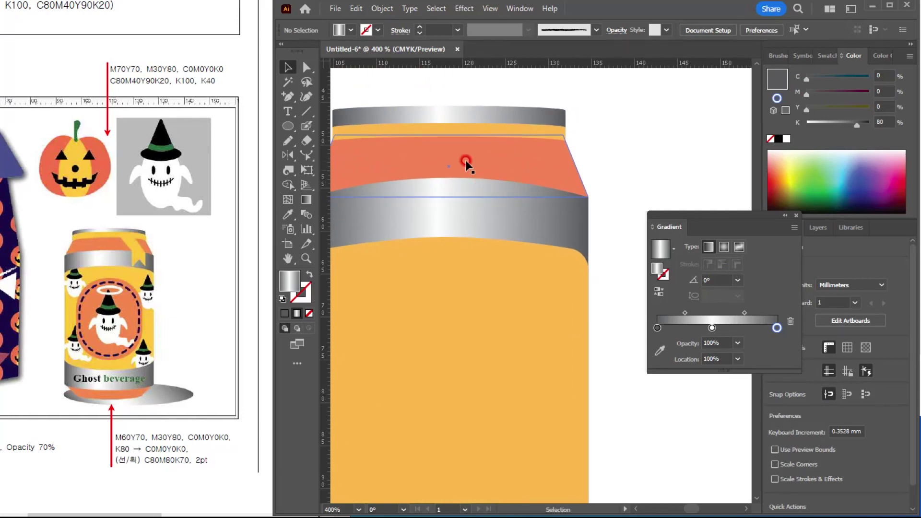
pyautogui.moveTo(288, 94); pyautogui.dragTo(327, 98)
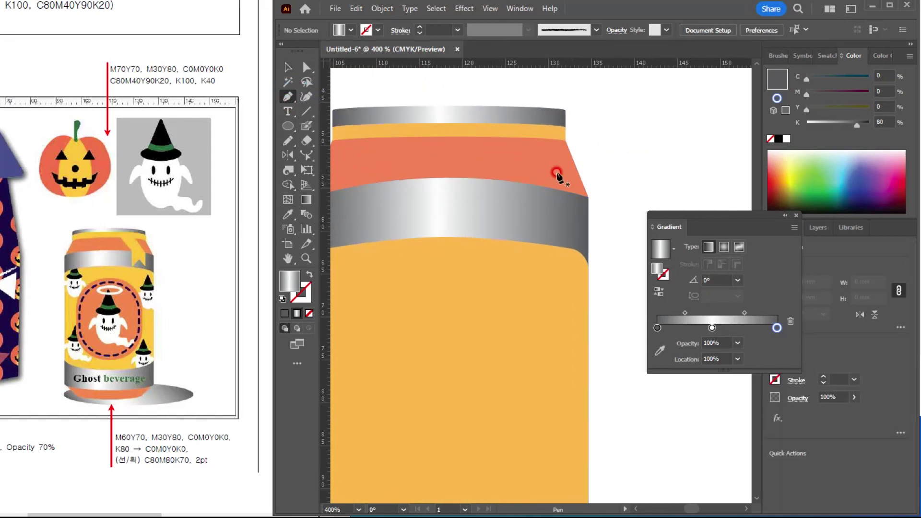
pyautogui.click(532, 138)
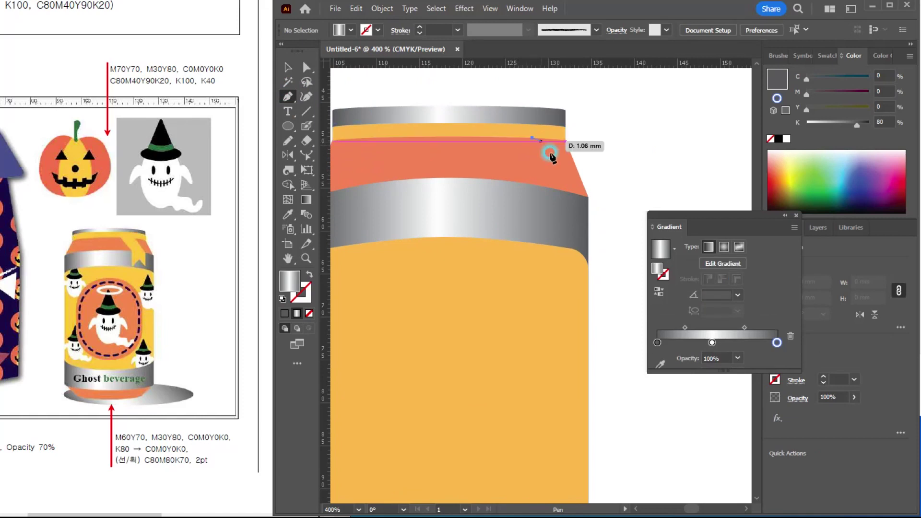
pyautogui.click(563, 191)
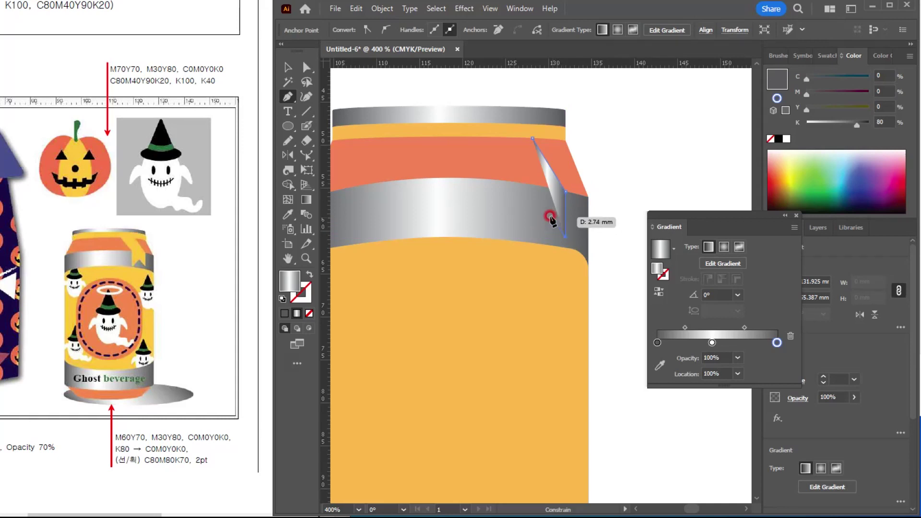
pyautogui.click(538, 213)
pyautogui.click(517, 235)
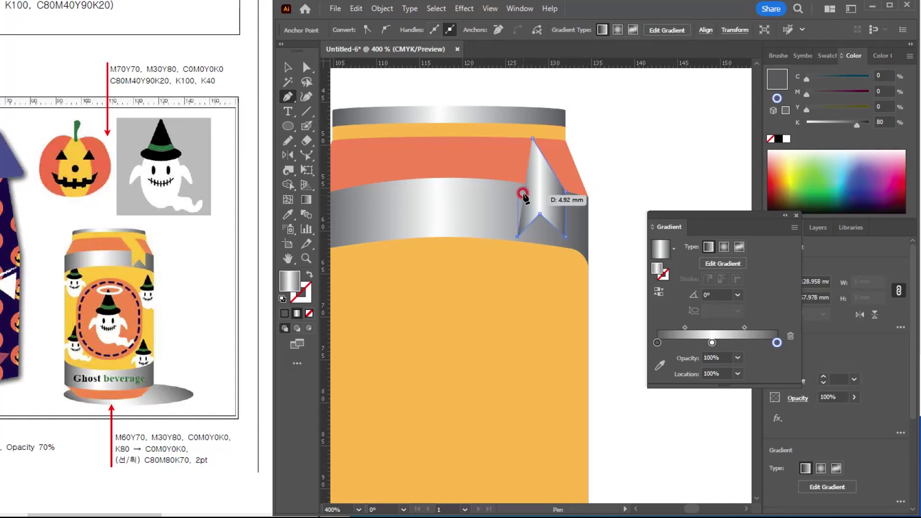
pyautogui.click(518, 183)
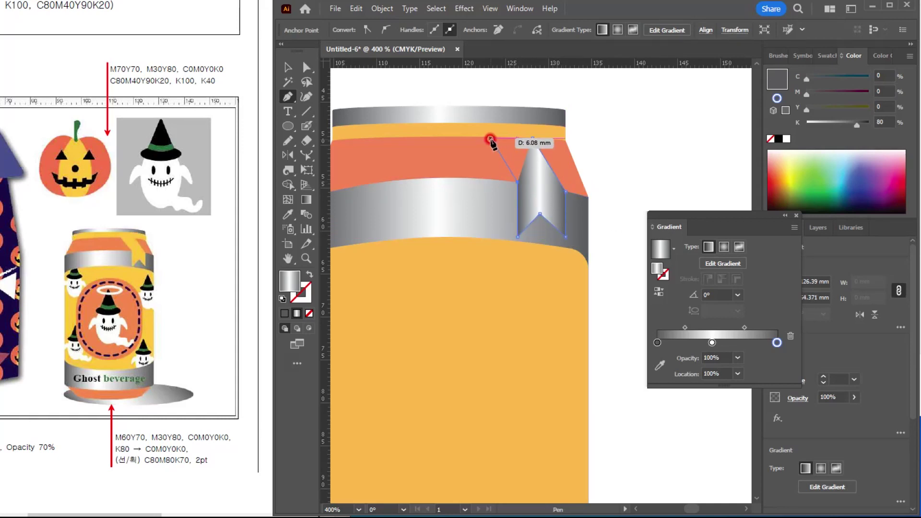
pyautogui.click(489, 139)
pyautogui.click(532, 139)
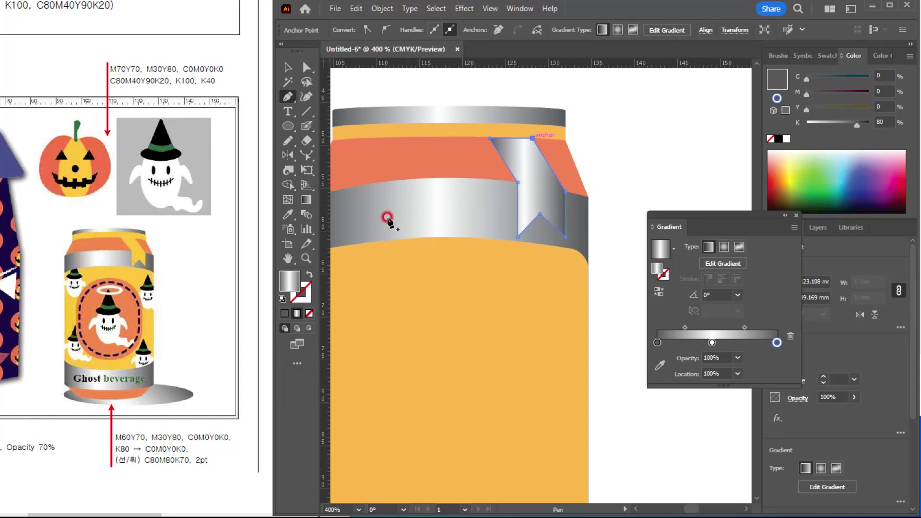
# Fill the ribbon with the label panel's M30 Y80 and stretch its upper edge slightly into the neck band.
pyautogui.press('i')
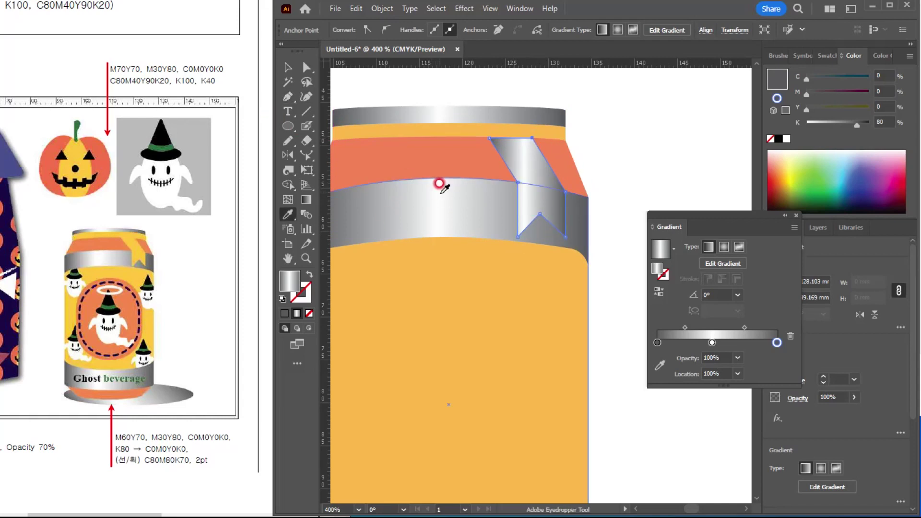
pyautogui.click(465, 293)
pyautogui.click(288, 68)
pyautogui.click(629, 172)
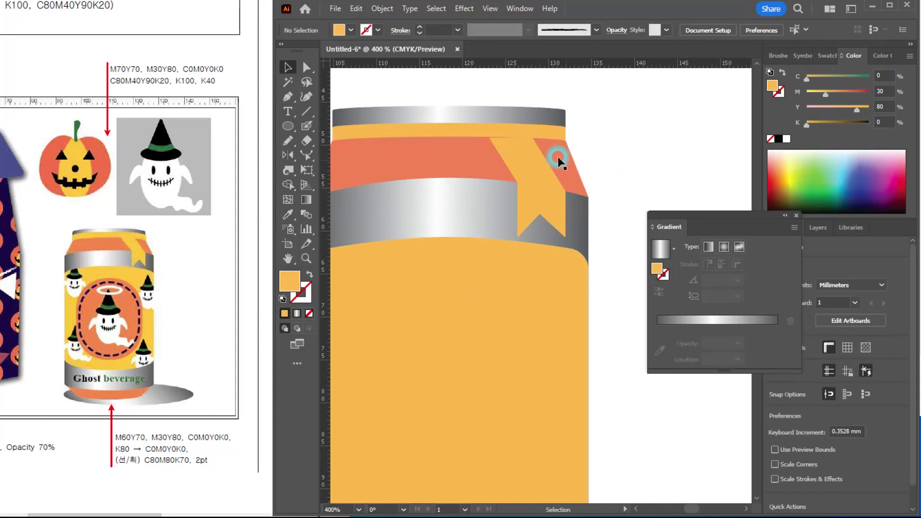
pyautogui.click(518, 148)
pyautogui.moveTo(528, 138); pyautogui.dragTo(528, 134)
pyautogui.click(622, 145)
# Draw a rounded rectangle about 20.5 by 26 mm with fully rounded corners on the label panel and fill it with the base's M60 Y70.
pyautogui.click(561, 285)
pyautogui.moveTo(525, 273); pyautogui.dragTo(506, 186)
pyautogui.moveTo(287, 126); pyautogui.dragTo(336, 135)
pyautogui.moveTo(435, 205); pyautogui.dragTo(522, 315)
pyautogui.press('Left')
pyautogui.press('Up')
pyautogui.press('Up')
pyautogui.press('Up')
pyautogui.press('Up')
pyautogui.press('Up')
pyautogui.press('Up')
pyautogui.press('Up')
pyautogui.press('Up')
pyautogui.press('Up')
pyautogui.press('Up')
pyautogui.press('i')
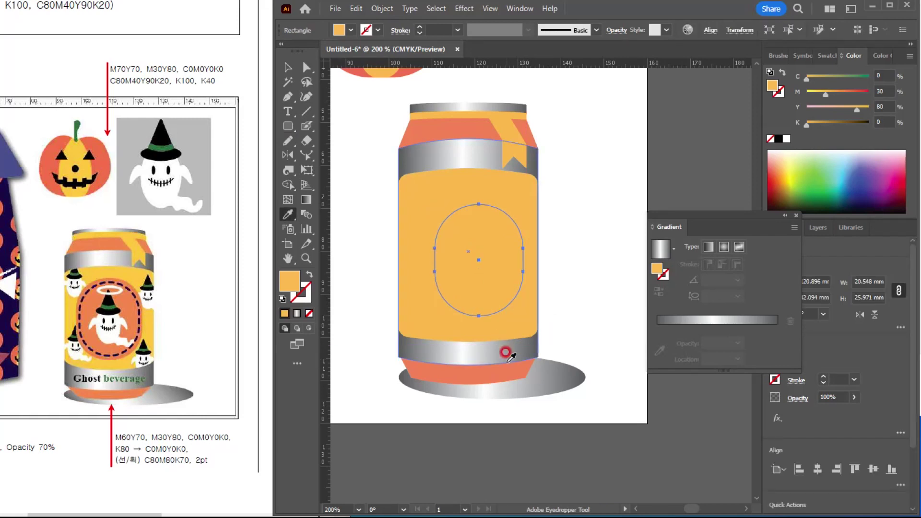
pyautogui.click(499, 367)
# Centre the rounded rectangle horizontally on the can and enlarge it to about 22.4 by 28.3 mm.
pyautogui.click(288, 67)
pyautogui.moveTo(505, 272); pyautogui.dragTo(496, 273)
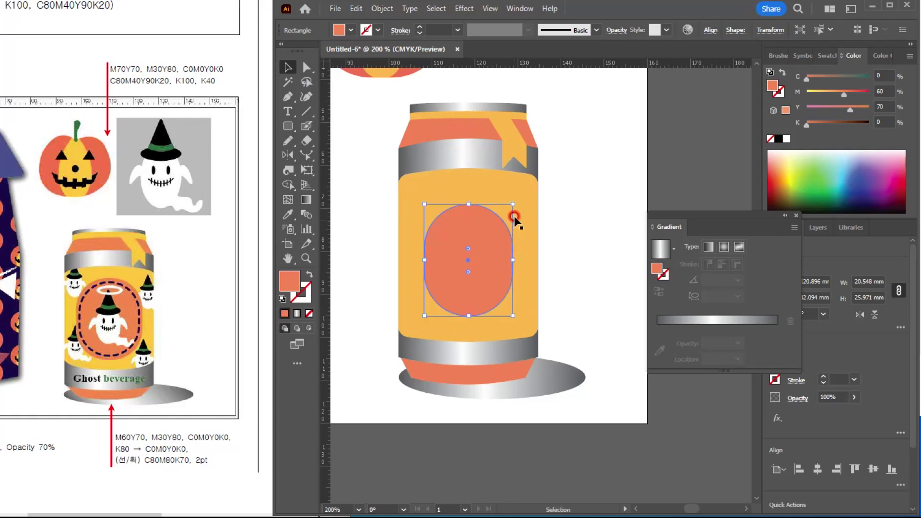
pyautogui.moveTo(512, 205); pyautogui.dragTo(517, 198)
pyautogui.click(488, 275)
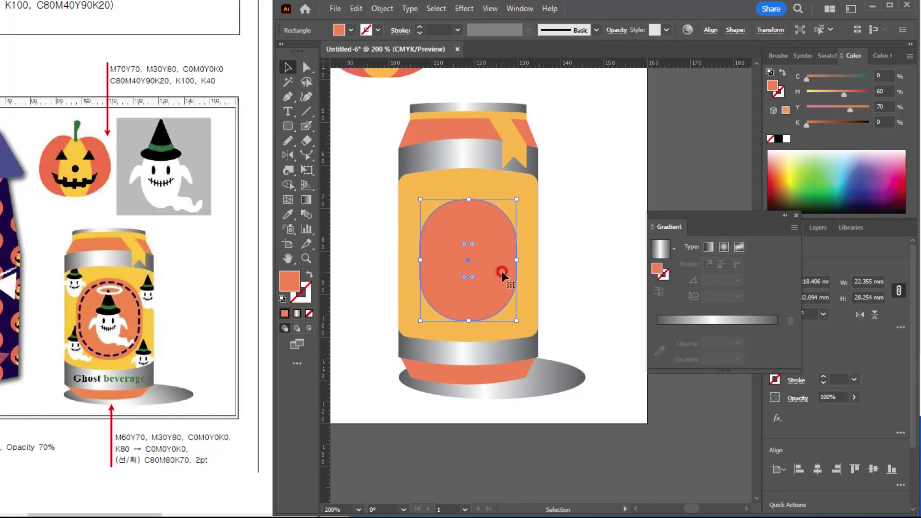
pyautogui.moveTo(513, 194)
pyautogui.mouseDown()
pyautogui.moveTo(500, 199)
pyautogui.moveTo(511, 209)
pyautogui.mouseUp()
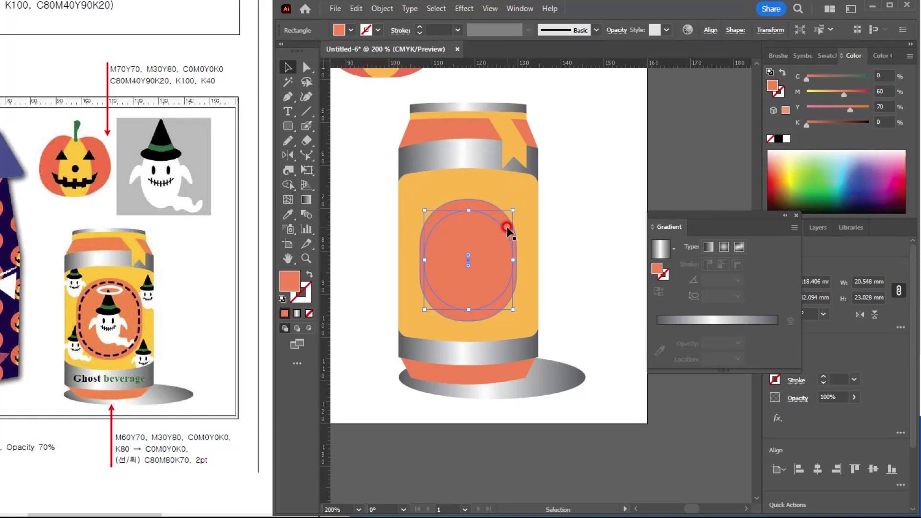
pyautogui.press('Delete')
pyautogui.click(382, 8)
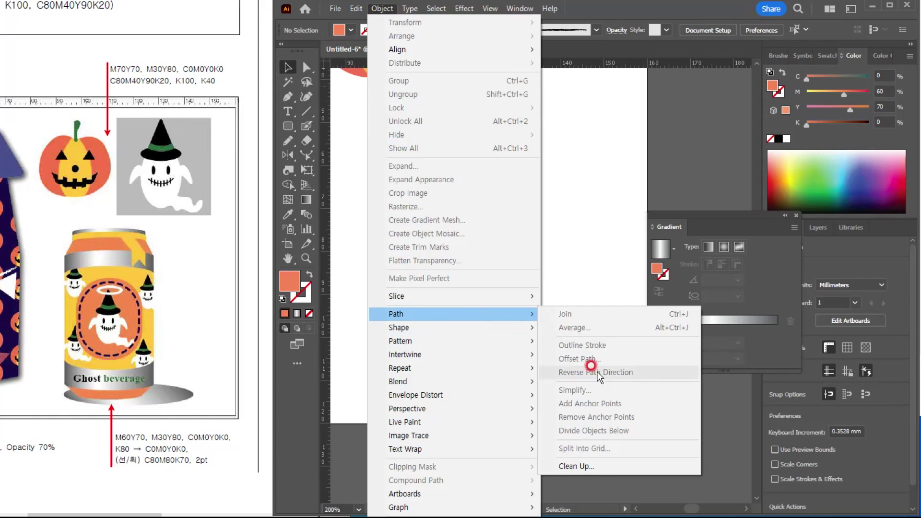
pyautogui.click(584, 253)
pyautogui.click(493, 266)
# Create an inner copy of the label's rounded rectangle with Offset Path at -2 mm.
pyautogui.click(481, 257)
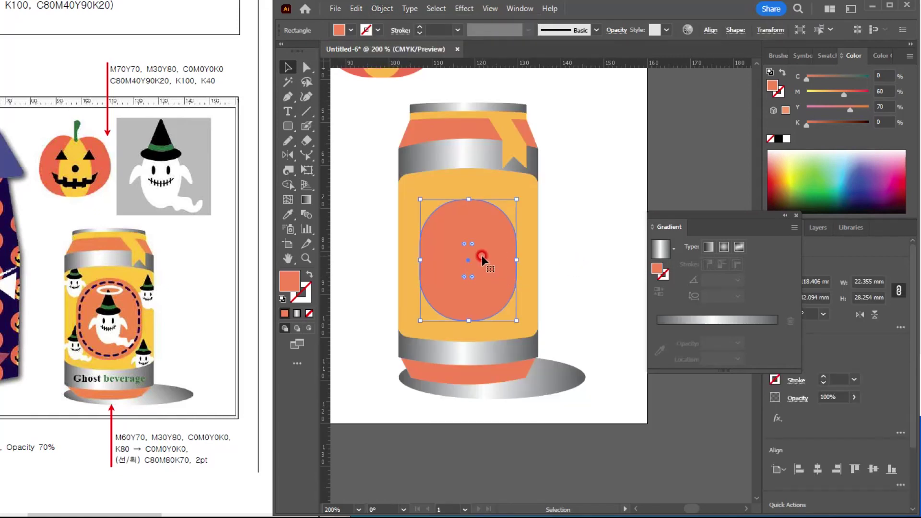
pyautogui.click(382, 9)
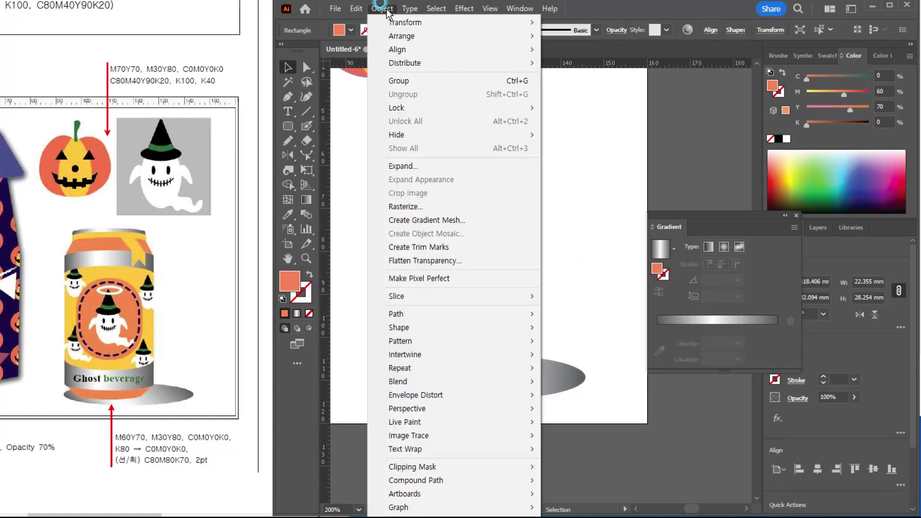
pyautogui.click(461, 317)
pyautogui.click(562, 353)
pyautogui.click(355, 169)
pyautogui.write('-2')
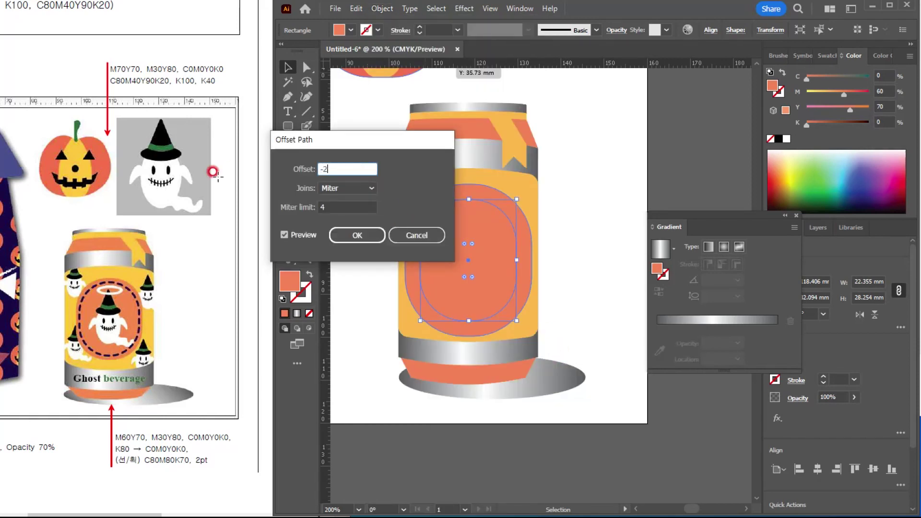
pyautogui.click(297, 234)
pyautogui.click(367, 235)
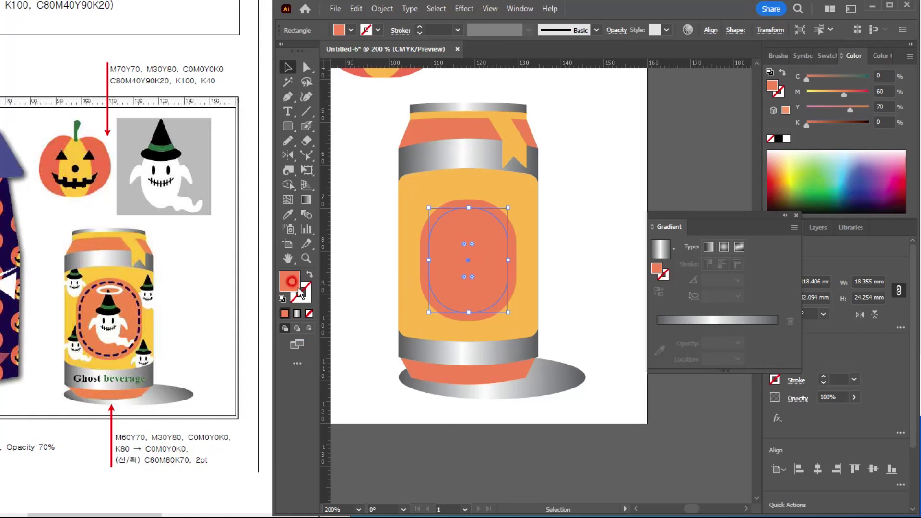
# Remove the inner rounded rectangle's fill and give it a C80 M80 Y0 K70 stroke.
pyautogui.click(308, 313)
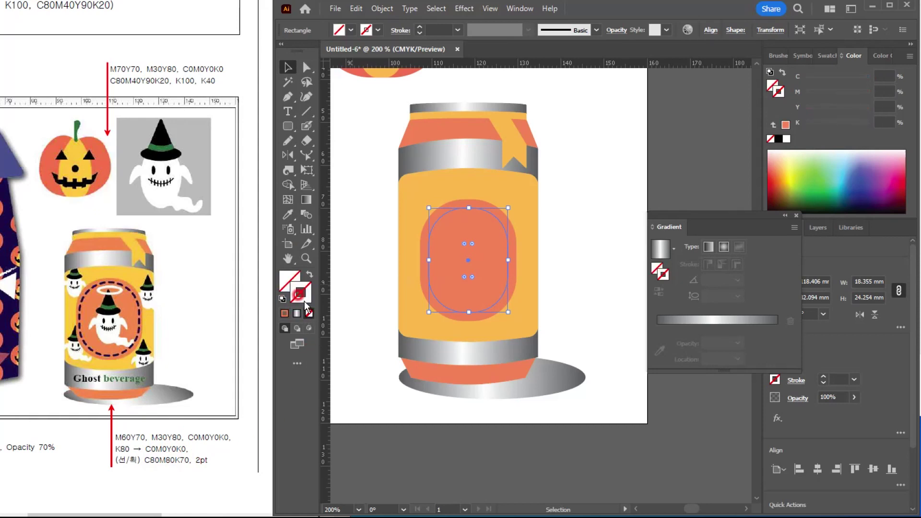
pyautogui.click(818, 126)
pyautogui.press('a')
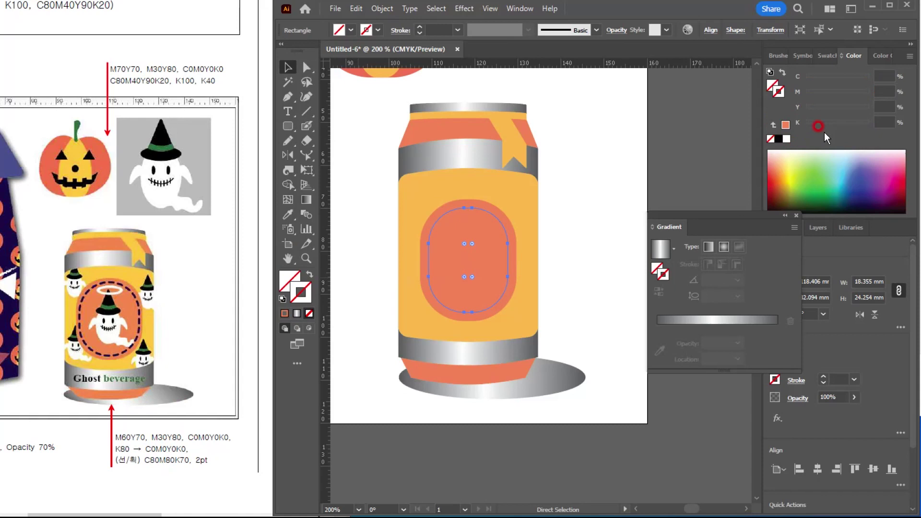
pyautogui.click(885, 76)
pyautogui.write('80')
pyautogui.press('Tab')
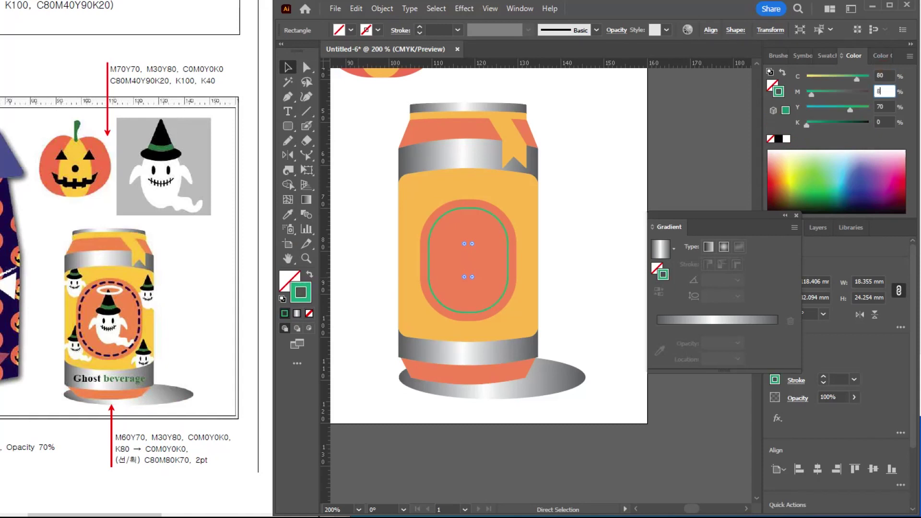
pyautogui.write('80')
pyautogui.press('Tab')
pyautogui.write('70')
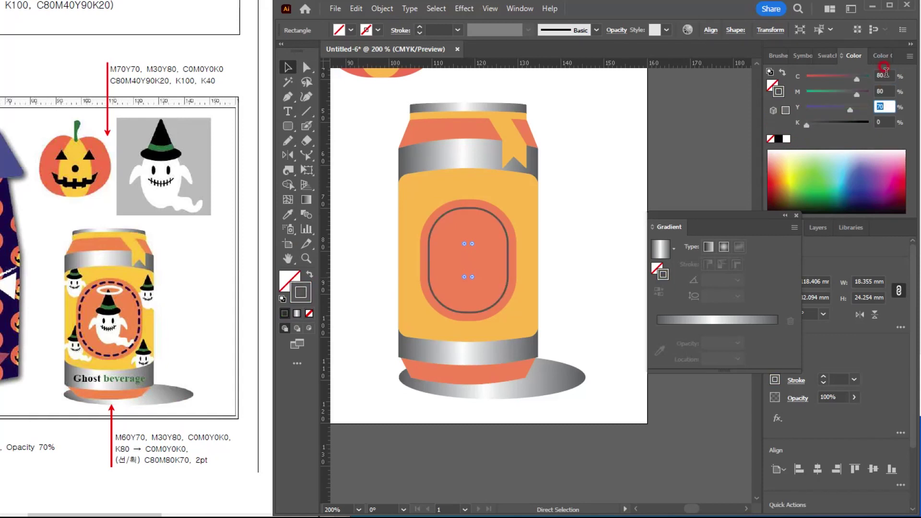
pyautogui.write('0')
pyautogui.press('Tab')
pyautogui.write('70')
pyautogui.press('Return')
pyautogui.press('v')
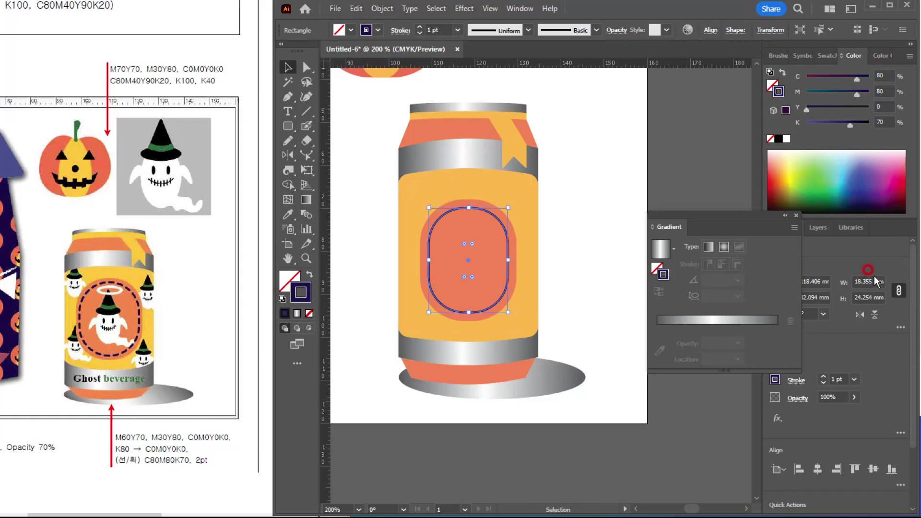
# Turn the inner rounded rectangle's stroke into a dashed line with 3 pt dashes.
pyautogui.click(795, 216)
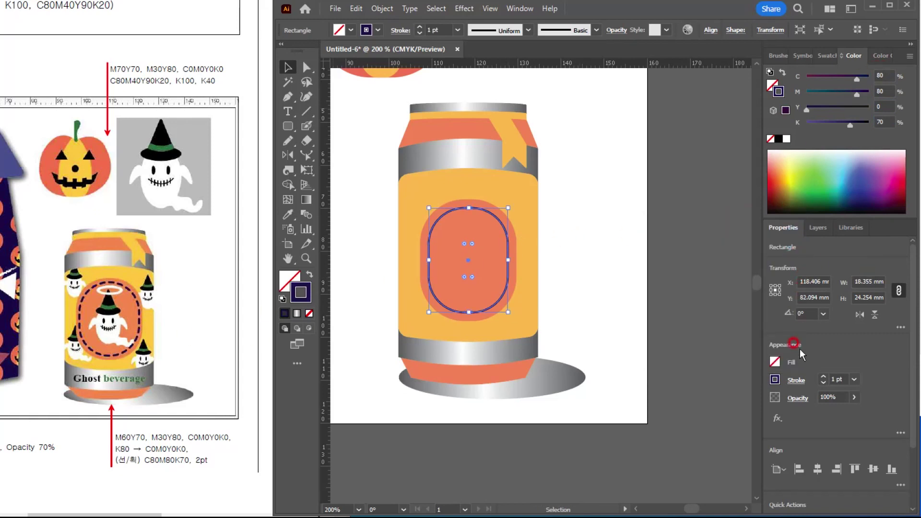
pyautogui.click(397, 32)
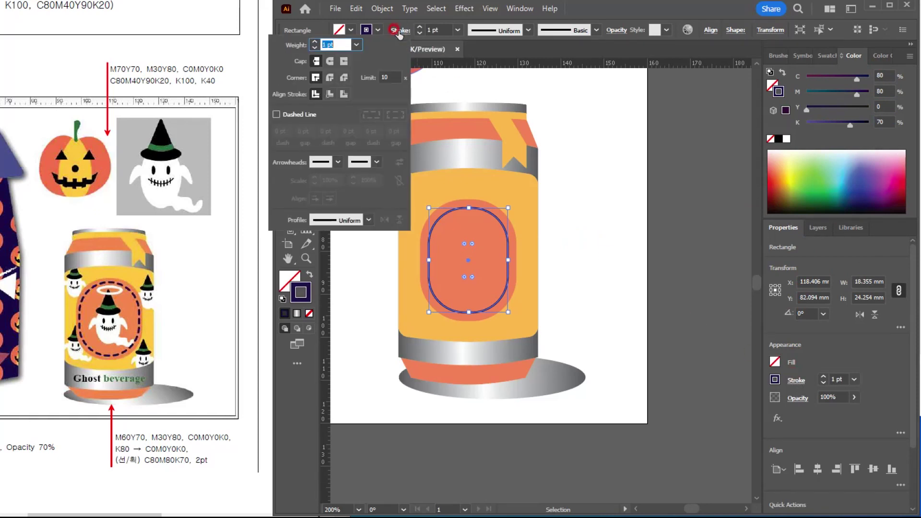
pyautogui.click(282, 114)
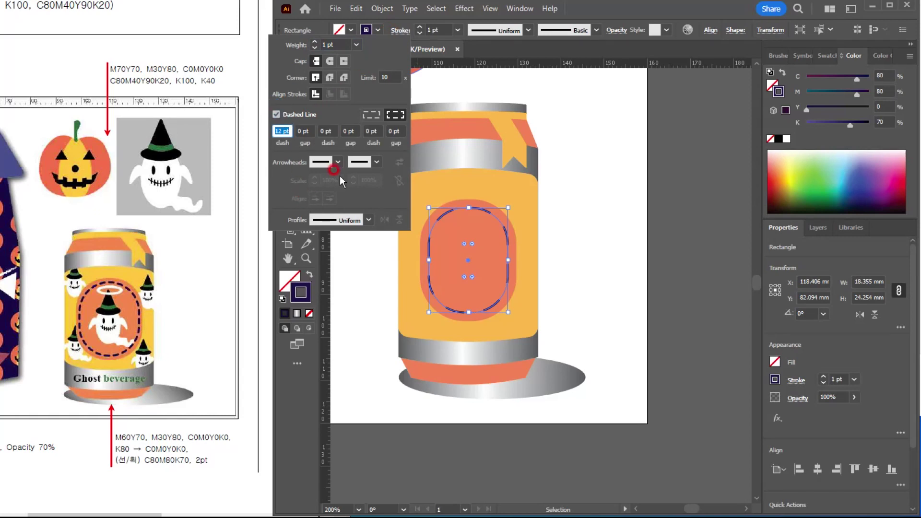
pyautogui.write('3')
pyautogui.click(305, 132)
pyautogui.press('Return')
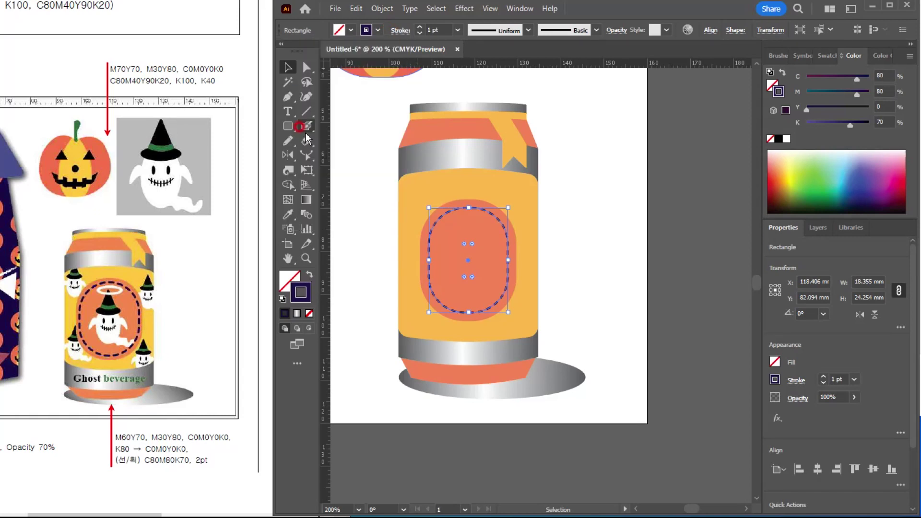
# Set the inner outline's dash length to 5 pt and its gap to 3 pt.
pyautogui.click(400, 30)
pyautogui.moveTo(289, 131); pyautogui.dragTo(267, 130)
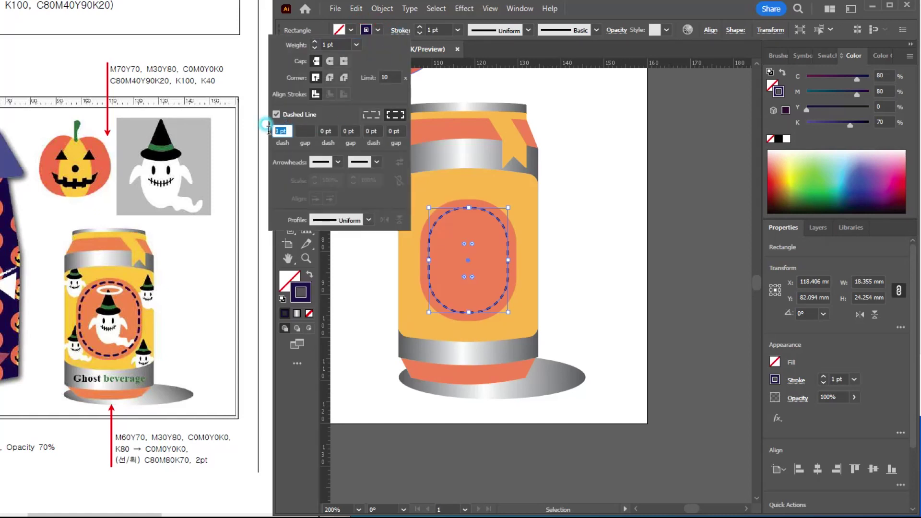
pyautogui.write('5')
pyautogui.press('Return')
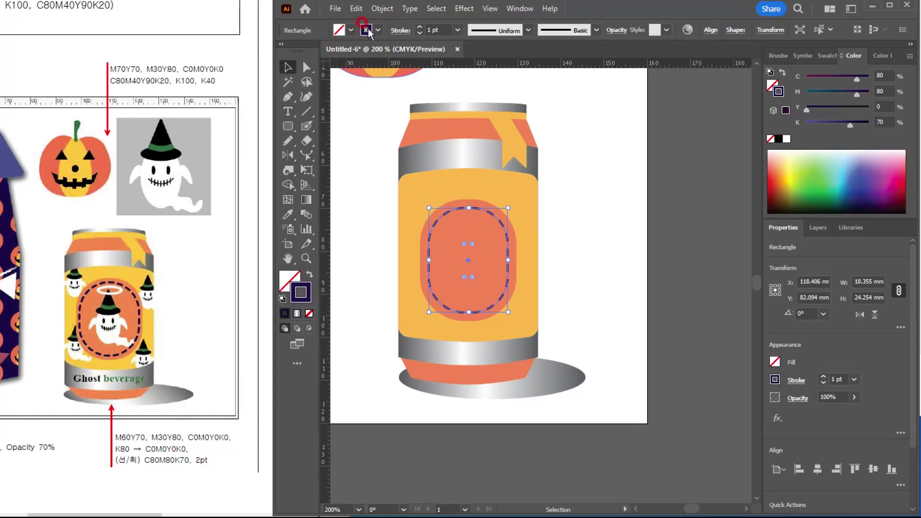
pyautogui.click(394, 32)
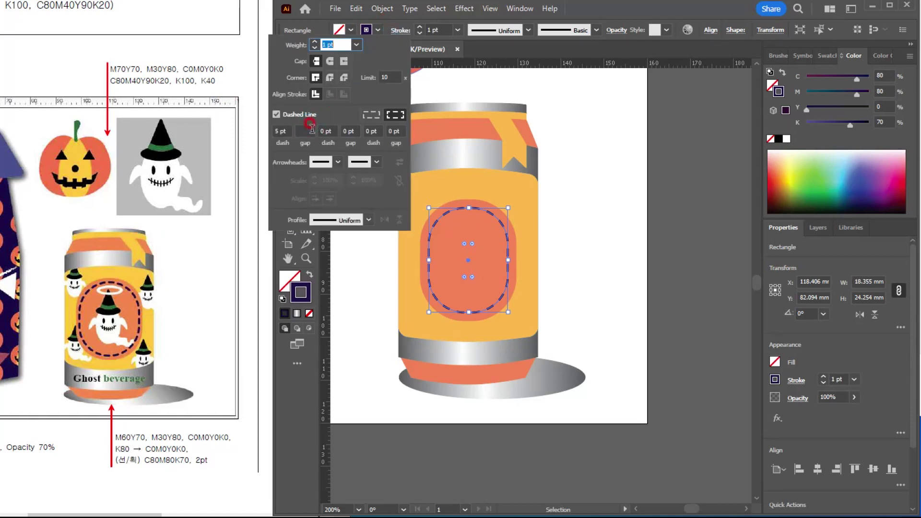
pyautogui.click(311, 129)
pyautogui.write('3')
pyautogui.click(353, 136)
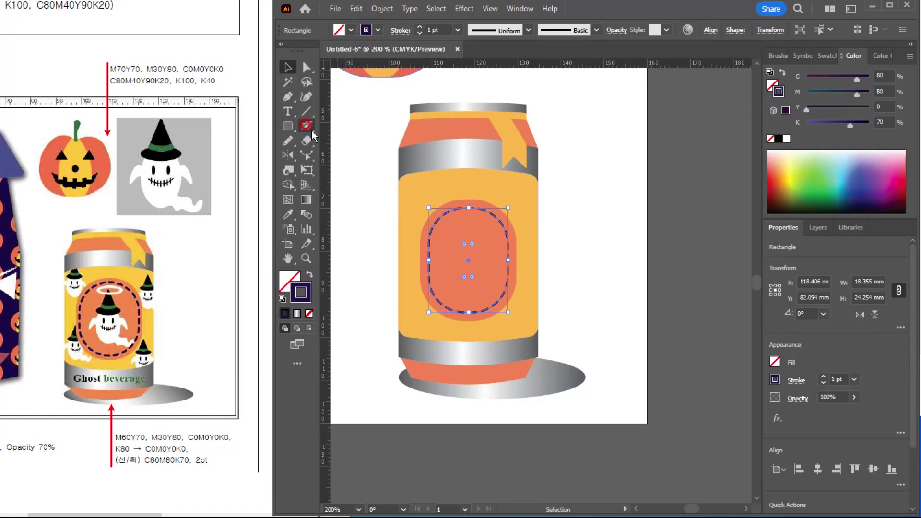
pyautogui.click(622, 326)
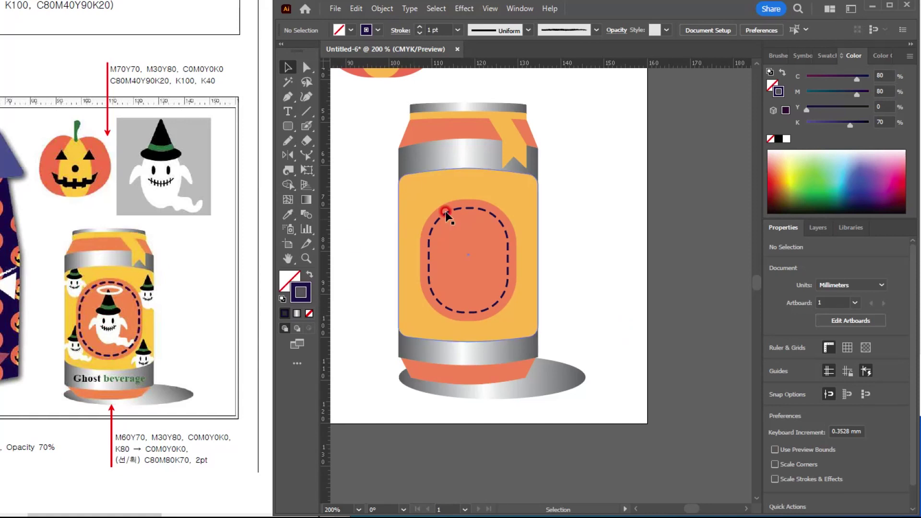
# Group the parts of the witch-hat ghost without its grey background and place a copy of the group beside the can's emblem.
pyautogui.moveTo(487, 193); pyautogui.dragTo(479, 251)
pyautogui.scroll(-1, 532, 238)
pyautogui.moveTo(545, 184); pyautogui.dragTo(541, 211)
pyautogui.click(288, 68)
pyautogui.click(532, 104)
pyautogui.click(596, 104)
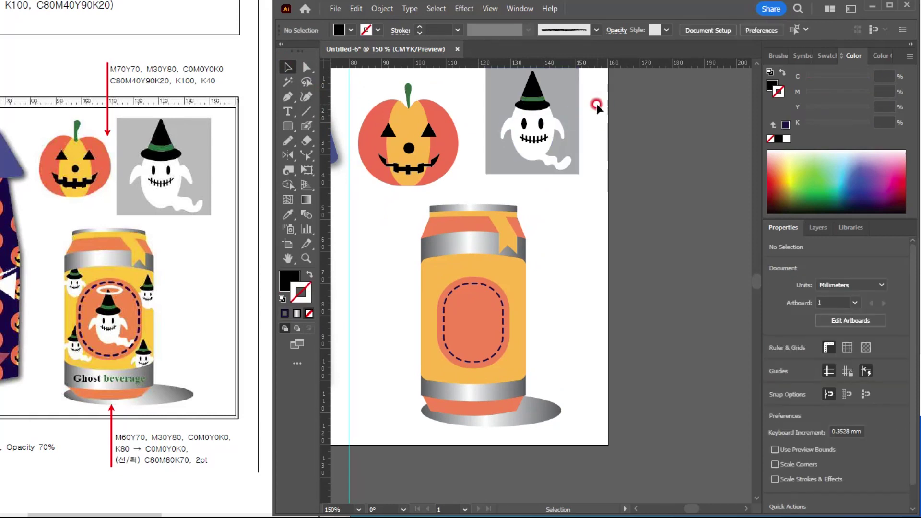
pyautogui.moveTo(594, 90); pyautogui.dragTo(496, 159)
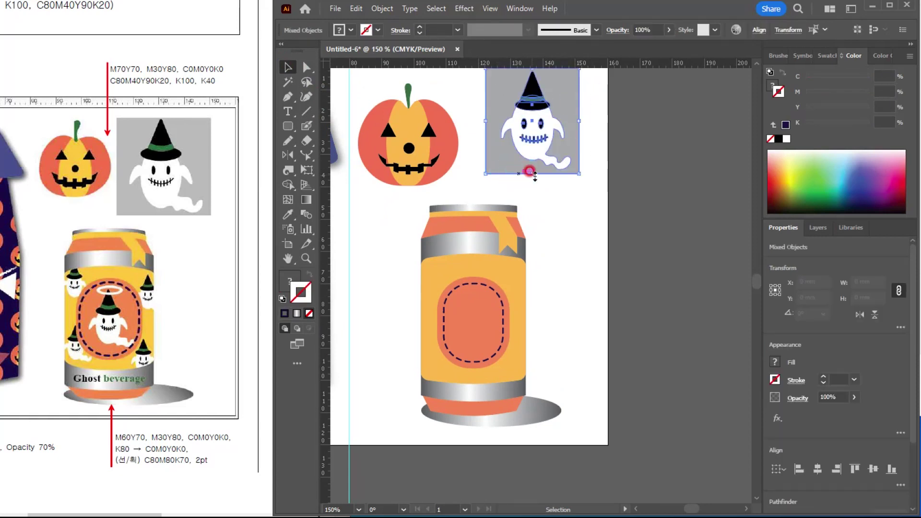
pyautogui.click(585, 197)
pyautogui.moveTo(596, 90); pyautogui.dragTo(526, 141)
pyautogui.moveTo(497, 169); pyautogui.dragTo(497, 171)
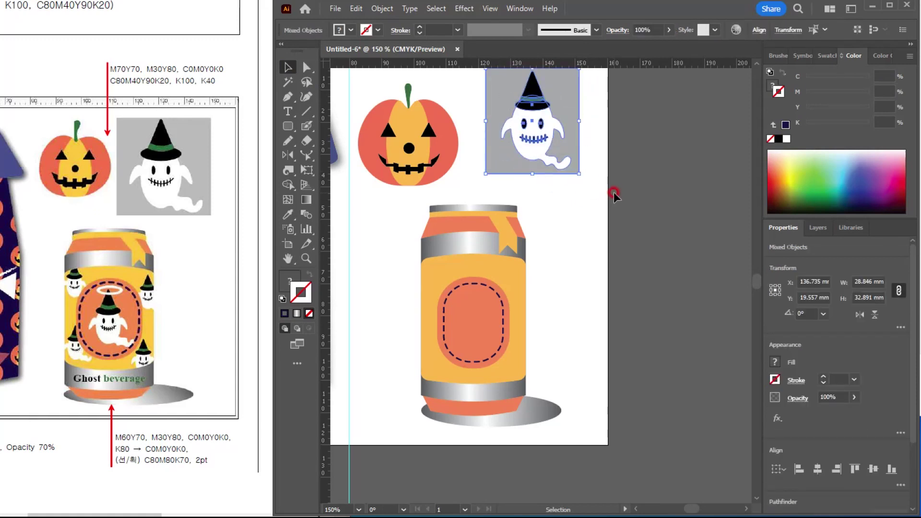
pyautogui.click(589, 160)
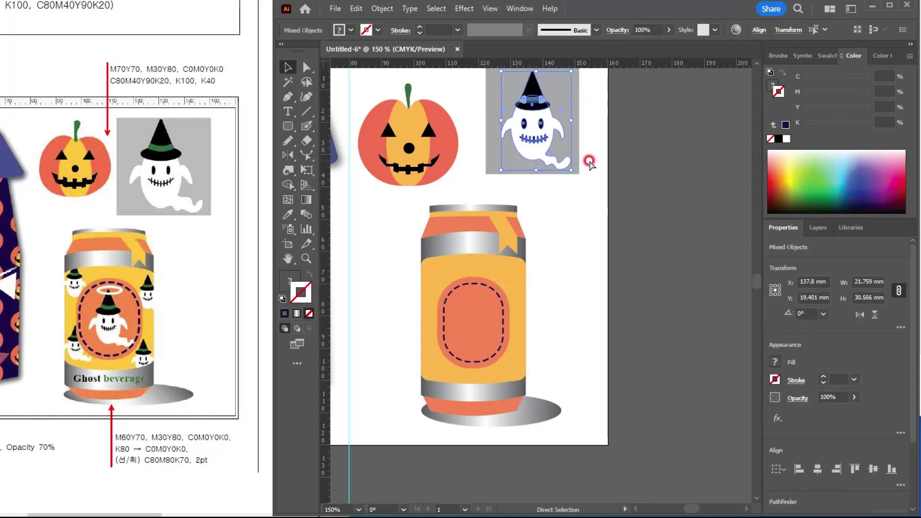
pyautogui.click(537, 123)
pyautogui.moveTo(537, 124); pyautogui.dragTo(541, 318)
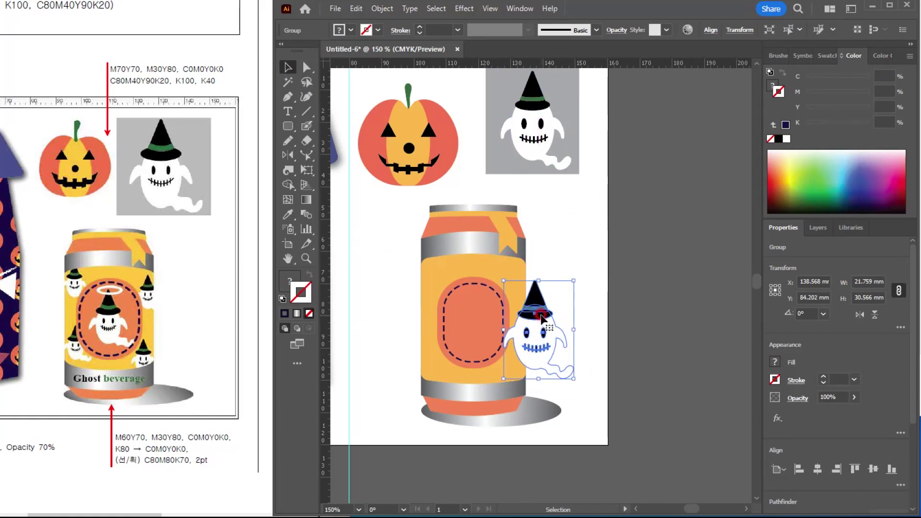
# Scale the ghost copy to about 15.6 by 22 mm and place it centred inside the emblem's dashed outline.
pyautogui.moveTo(574, 281); pyautogui.dragTo(565, 293)
pyautogui.scroll(1, 488, 298)
pyautogui.moveTo(545, 325); pyautogui.dragTo(471, 318)
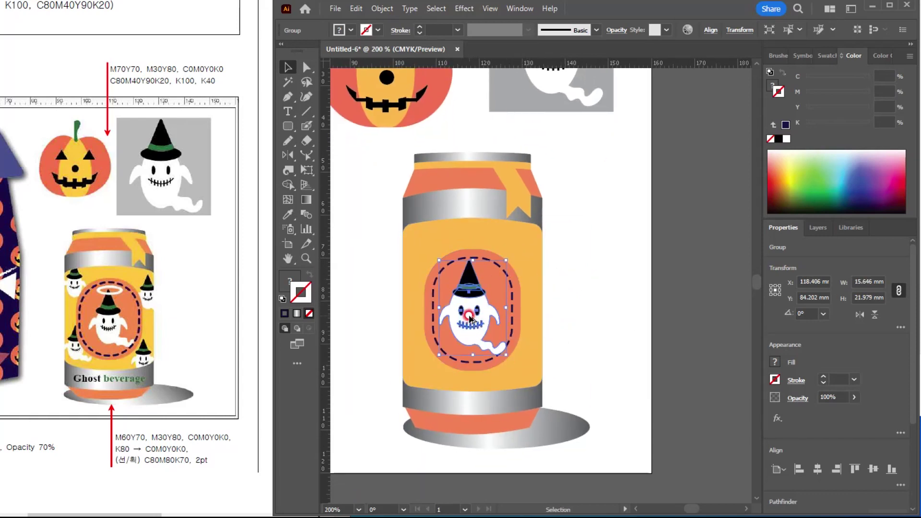
# Place four smaller ghost copies, the upper-left one about 10.1 by 14.2 mm, near the label panel's corners around the emblem.
pyautogui.scroll(2, 471, 319)
pyautogui.moveTo(546, 198); pyautogui.dragTo(530, 217)
pyautogui.moveTo(464, 292); pyautogui.dragTo(410, 223)
pyautogui.scroll(-1, 464, 294)
pyautogui.moveTo(451, 267); pyautogui.dragTo(592, 248)
pyautogui.moveTo(625, 282); pyautogui.dragTo(617, 272)
pyautogui.moveTo(600, 258); pyautogui.dragTo(589, 411)
pyautogui.moveTo(575, 387); pyautogui.dragTo(403, 346)
pyautogui.click(683, 298)
# Duplicate the yellow label panel in place, bring the duplicate to the front and select it together with the four small ghosts.
pyautogui.click(583, 309)
pyautogui.click(588, 353)
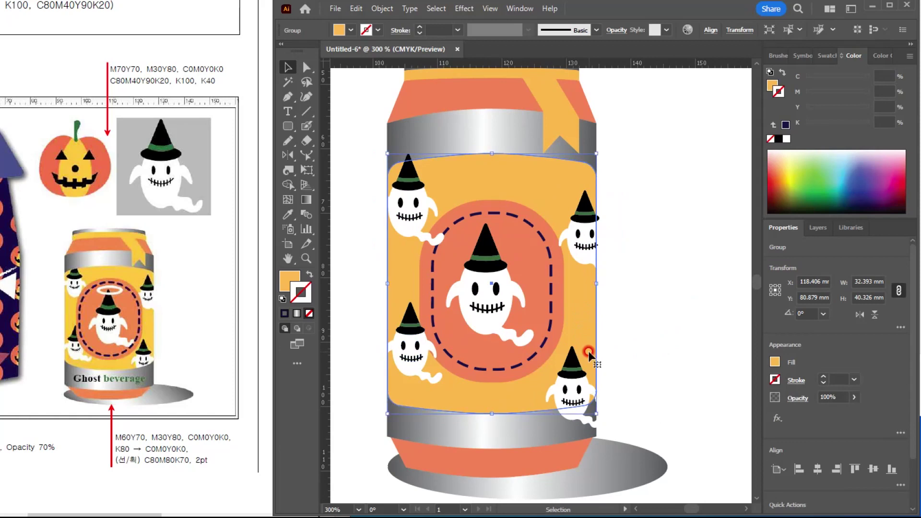
pyautogui.hotkey('ctrl', 'shift', ']')
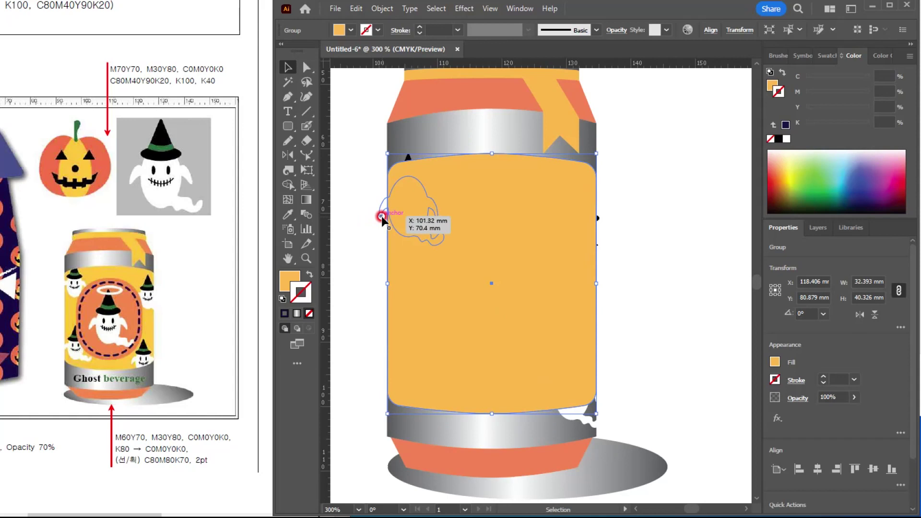
pyautogui.click(381, 215)
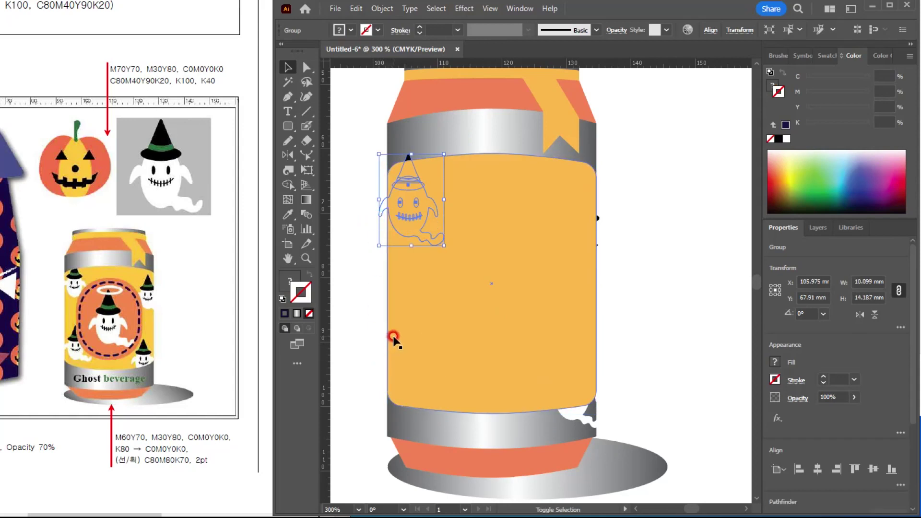
pyautogui.keyDown('shift'); pyautogui.click(384, 352); pyautogui.keyUp('shift')
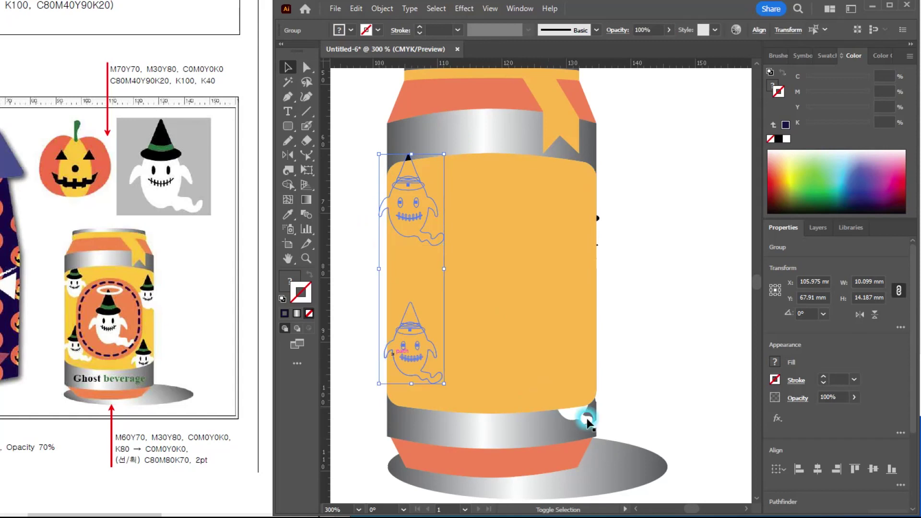
pyautogui.keyDown('shift'); pyautogui.click(602, 424); pyautogui.keyUp('shift')
pyautogui.keyDown('shift'); pyautogui.click(600, 221); pyautogui.keyUp('shift')
pyautogui.rightClick(626, 317)
pyautogui.keyDown('shift'); pyautogui.click(479, 323); pyautogui.keyUp('shift')
pyautogui.moveTo(522, 330); pyautogui.dragTo(698, 361)
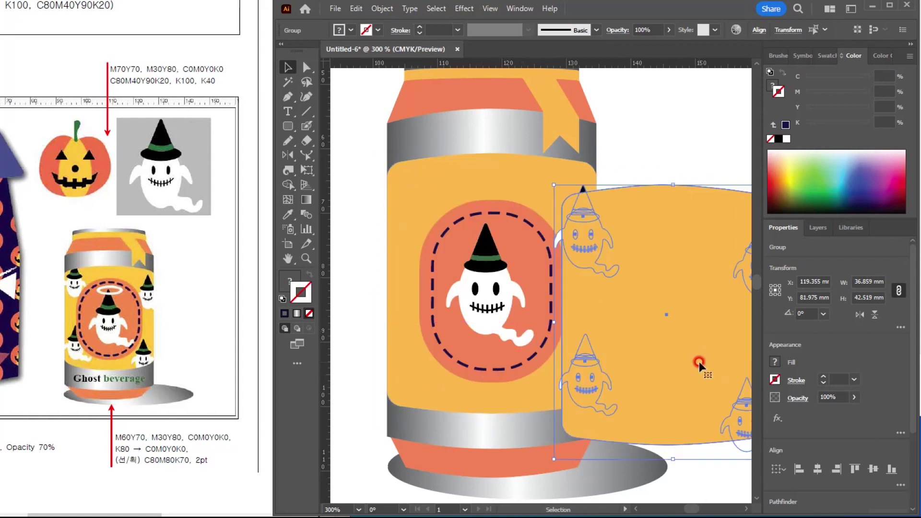
pyautogui.hotkey('ctrl', 'z')
pyautogui.rightClick(518, 300)
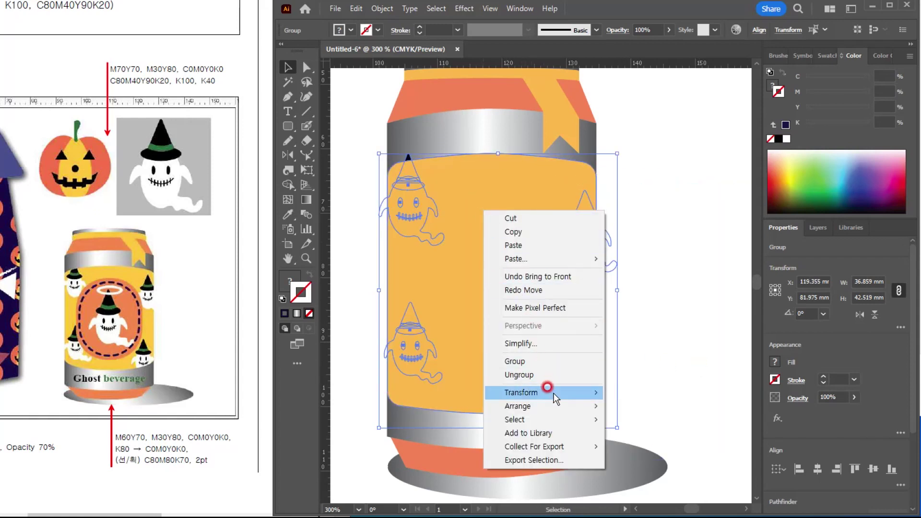
pyautogui.click(596, 9)
pyautogui.click(659, 189)
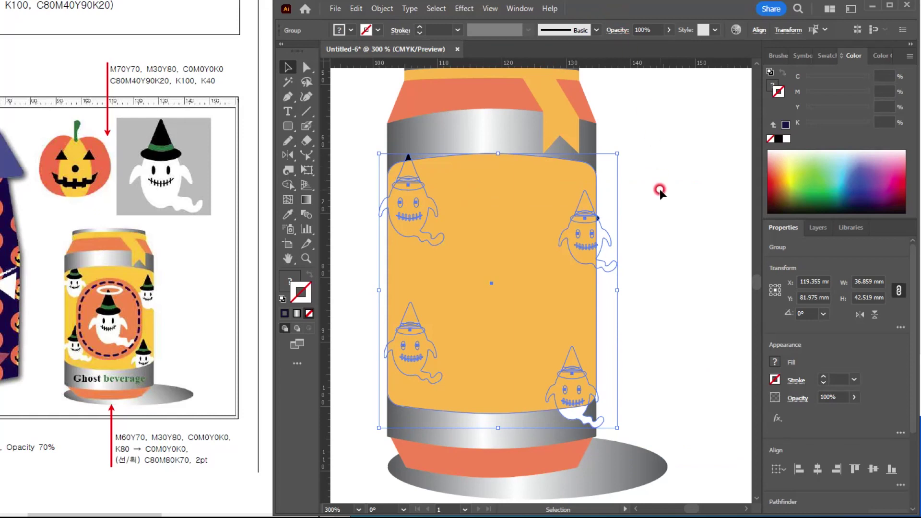
pyautogui.moveTo(549, 268); pyautogui.dragTo(605, 280)
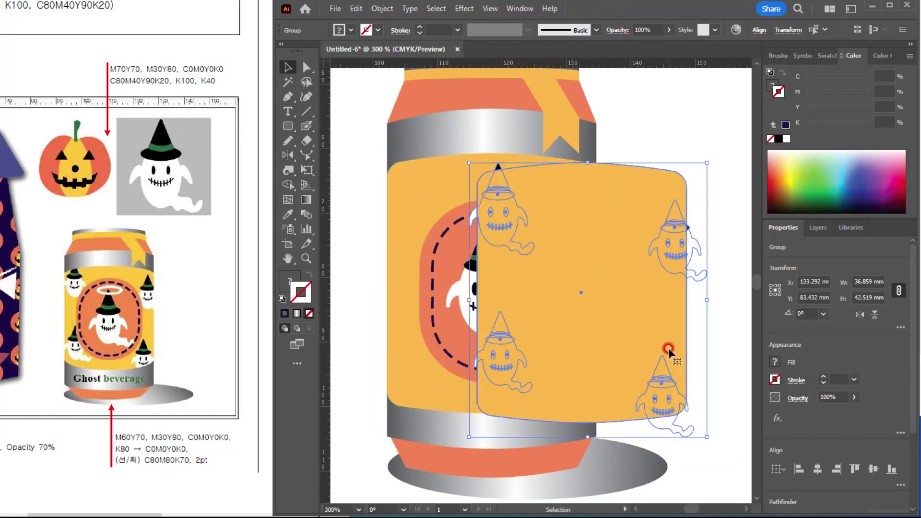
pyautogui.hotkey('ctrl', 'z')
# Clip the four small ghosts to the front label panel shape with a clipping mask.
pyautogui.click(382, 8)
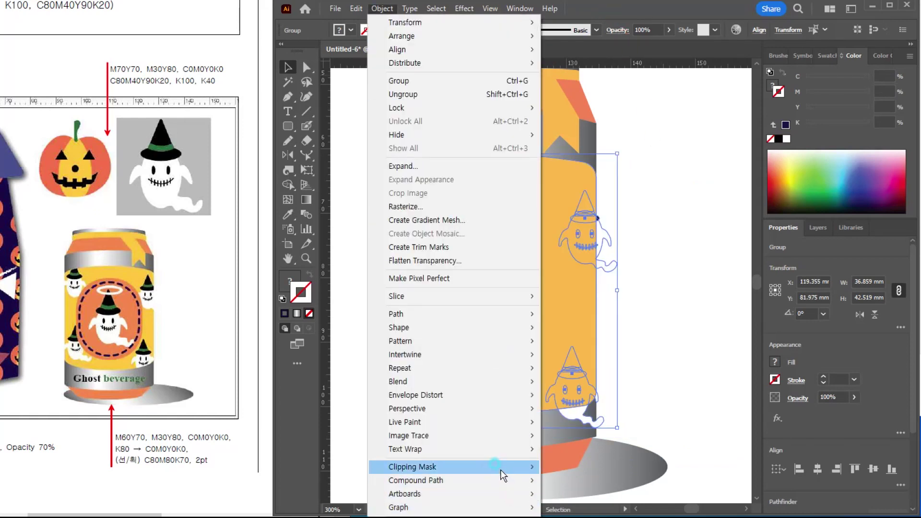
pyautogui.click(500, 470)
pyautogui.click(567, 468)
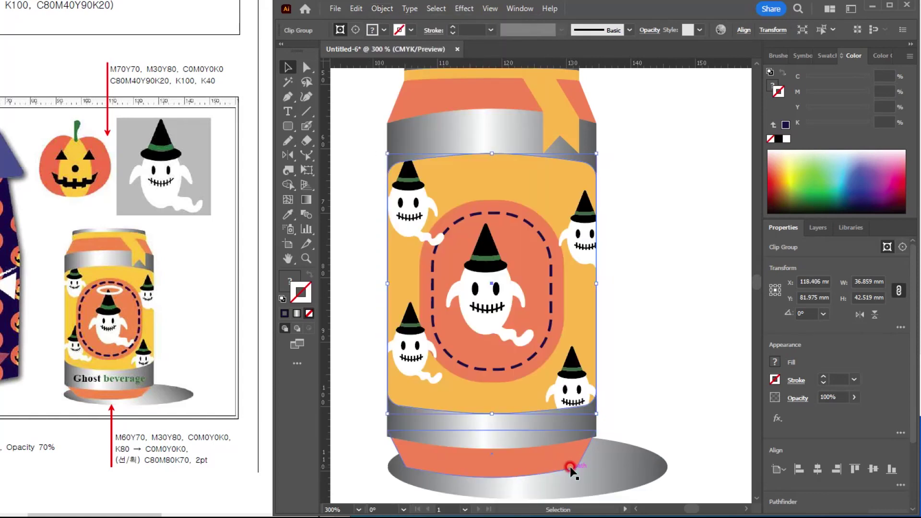
pyautogui.click(667, 283)
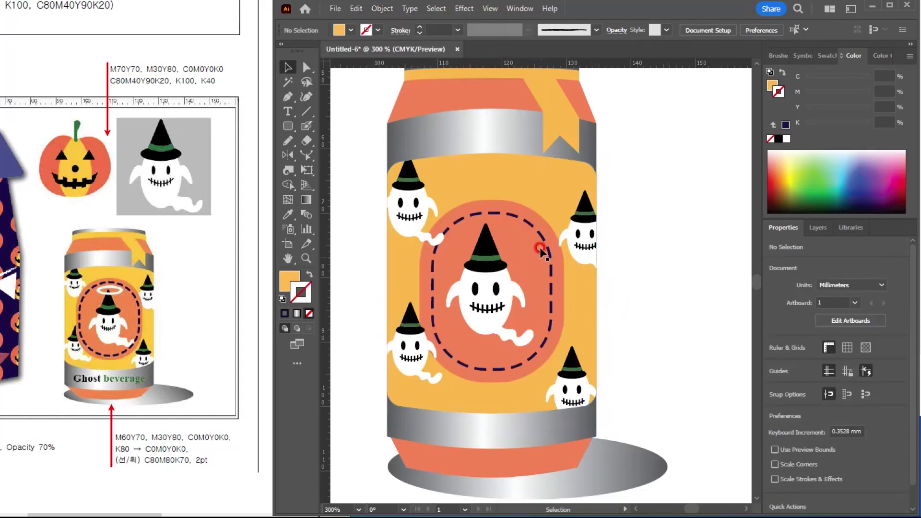
# Bring the orange emblem, its dashed outline and the central ghost to the front of the small ghosts.
pyautogui.click(522, 217)
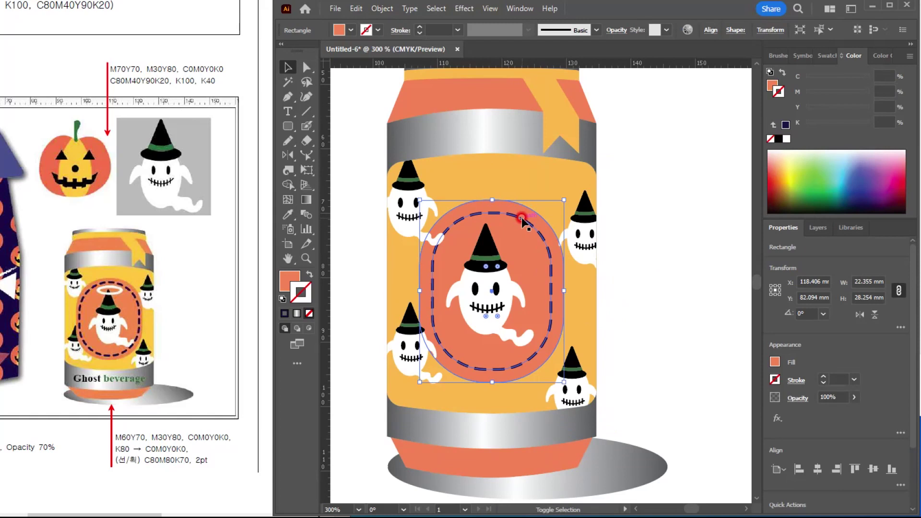
pyautogui.keyDown('shift'); pyautogui.click(487, 266); pyautogui.keyUp('shift')
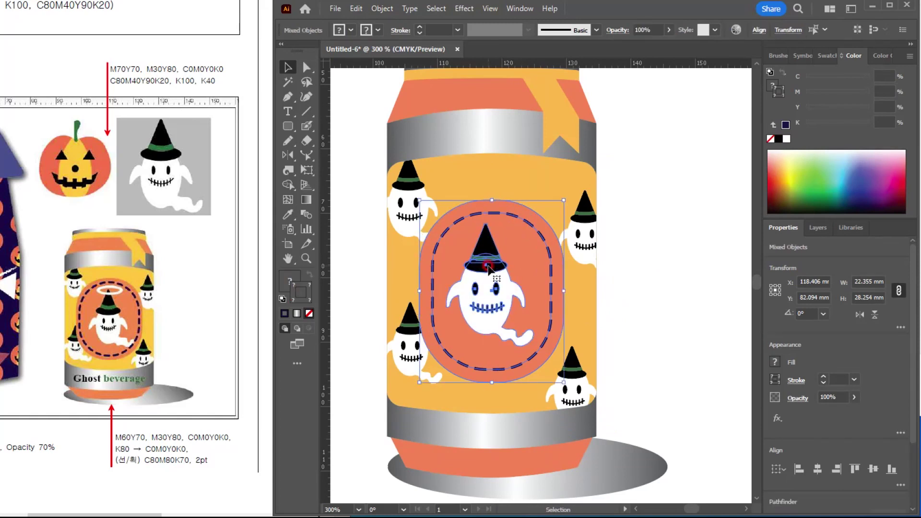
pyautogui.click(672, 283)
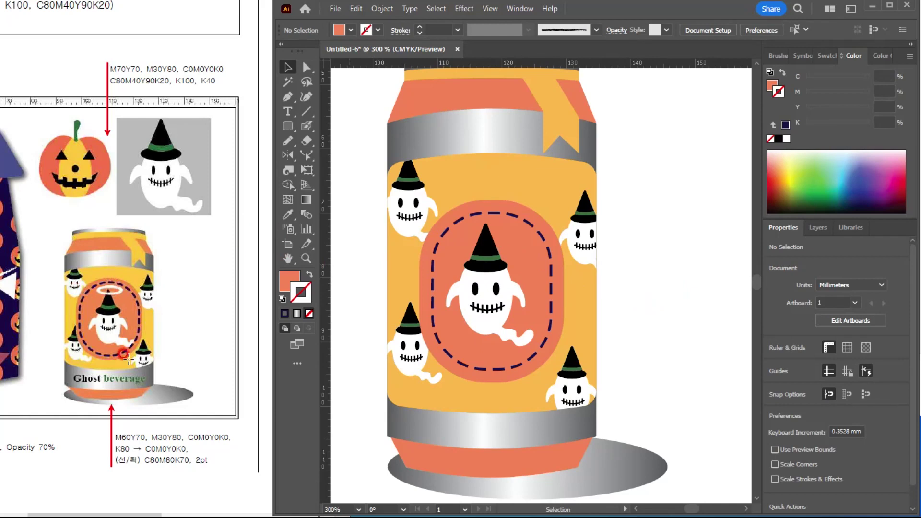
# Draw a halo ellipse about 8.8 by 3.1 mm around the central ghost's hat tip, with no fill and a 2 pt white stroke.
pyautogui.moveTo(288, 127); pyautogui.dragTo(326, 152)
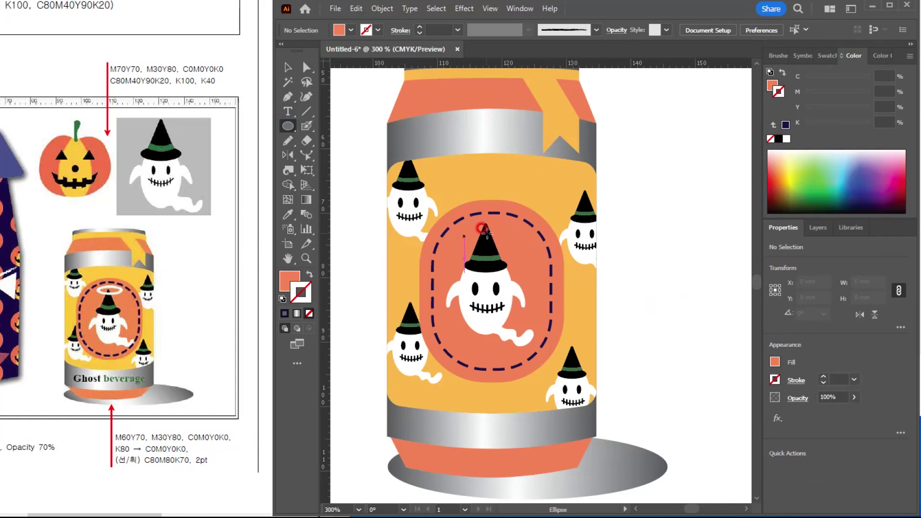
pyautogui.moveTo(484, 224); pyautogui.dragTo(513, 234)
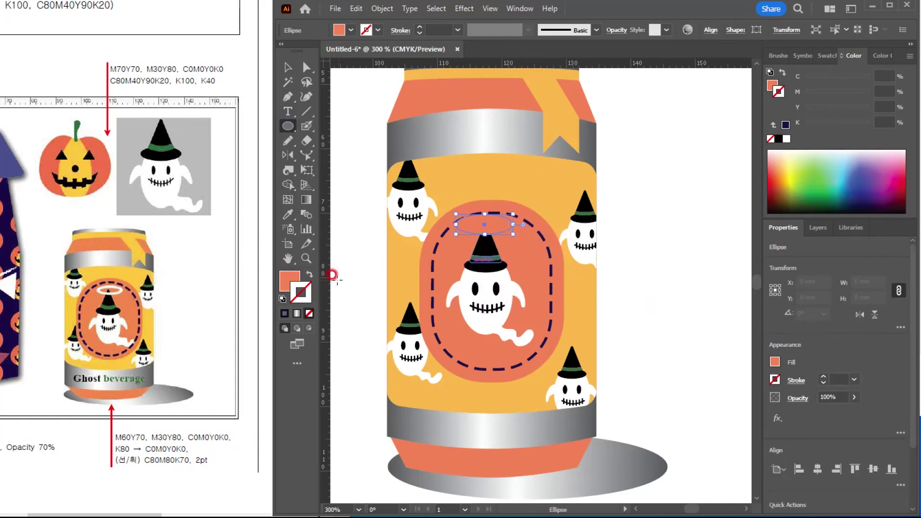
pyautogui.hotkey('shift', 'x')
pyautogui.press('x')
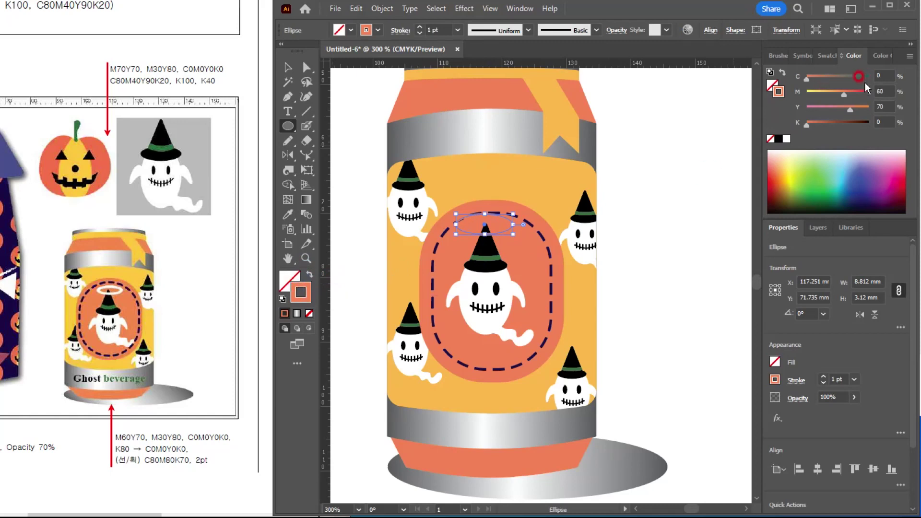
pyautogui.click(784, 138)
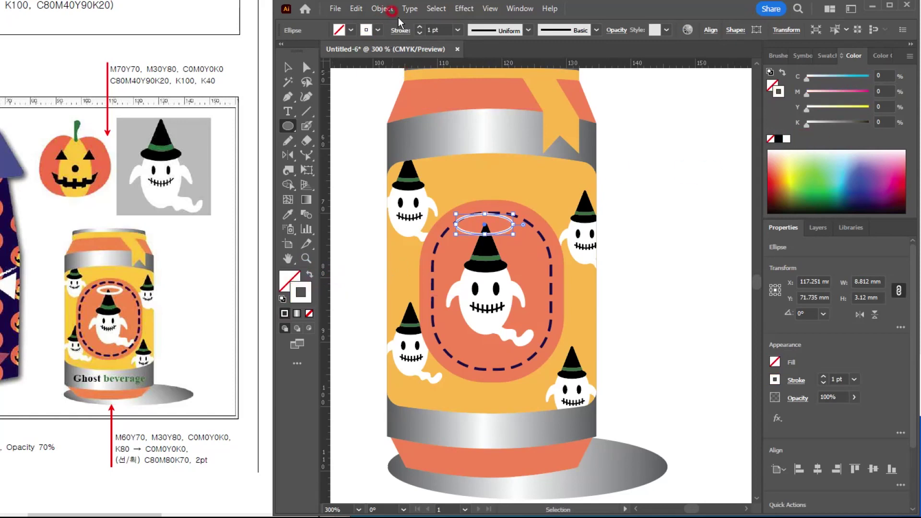
pyautogui.click(419, 27)
# Shift the halo slightly down and expand its stroke into a filled white shape.
pyautogui.click(295, 62)
pyautogui.scroll(2, 507, 181)
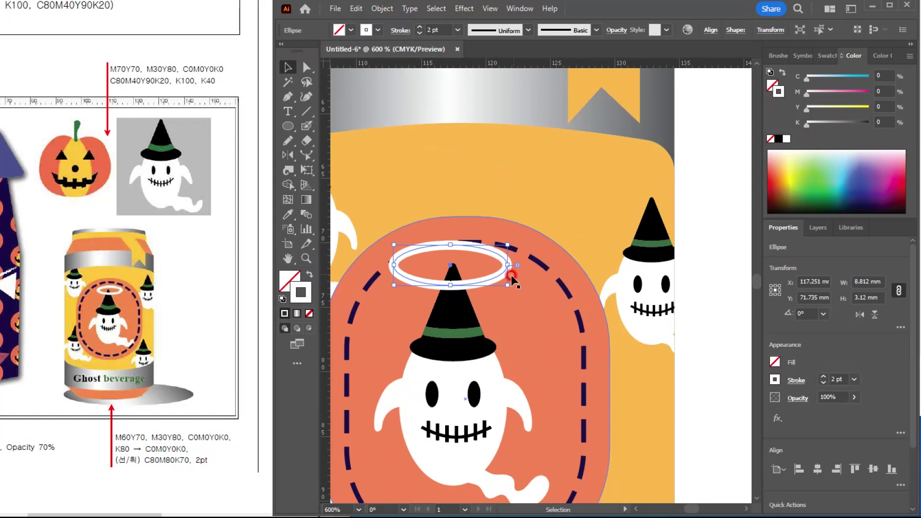
pyautogui.moveTo(496, 277); pyautogui.dragTo(505, 286)
pyautogui.click(383, 8)
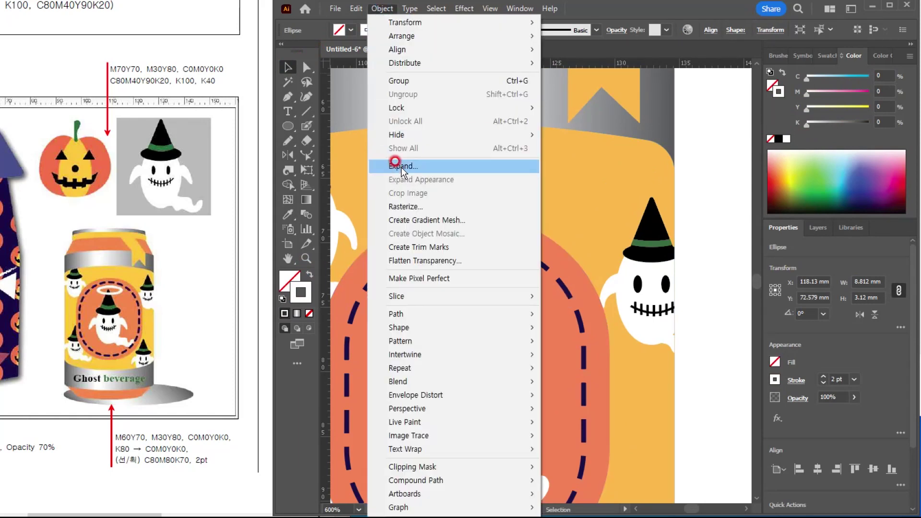
pyautogui.click(372, 156)
pyautogui.click(352, 273)
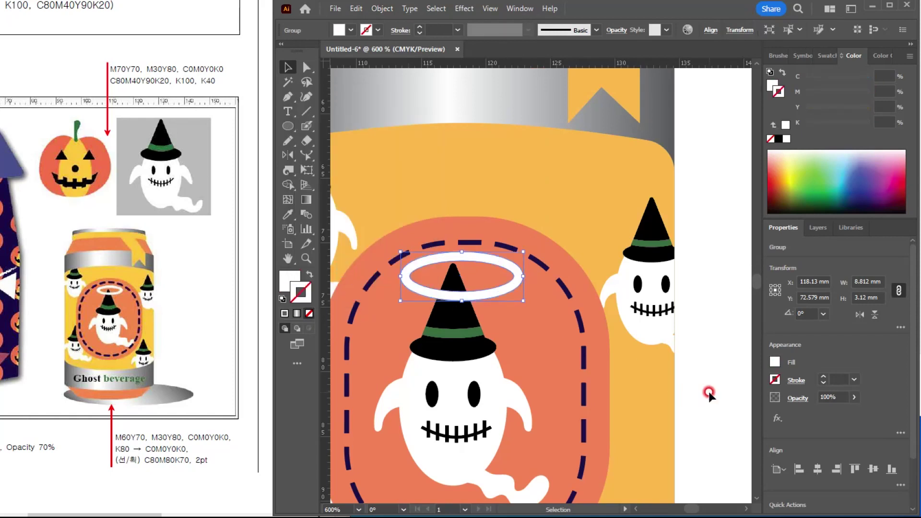
pyautogui.click(709, 391)
# Nudge the expanded halo so that it is centred around the tip of the central ghost's hat.
pyautogui.scroll(-2, 689, 370)
pyautogui.moveTo(637, 343); pyautogui.dragTo(557, 256)
pyautogui.moveTo(498, 310); pyautogui.dragTo(502, 312)
pyautogui.click(670, 336)
pyautogui.scroll(-1, 663, 334)
pyautogui.moveTo(654, 358); pyautogui.dragTo(569, 339)
pyautogui.scroll(2, 489, 388)
pyautogui.scroll(-1, 511, 346)
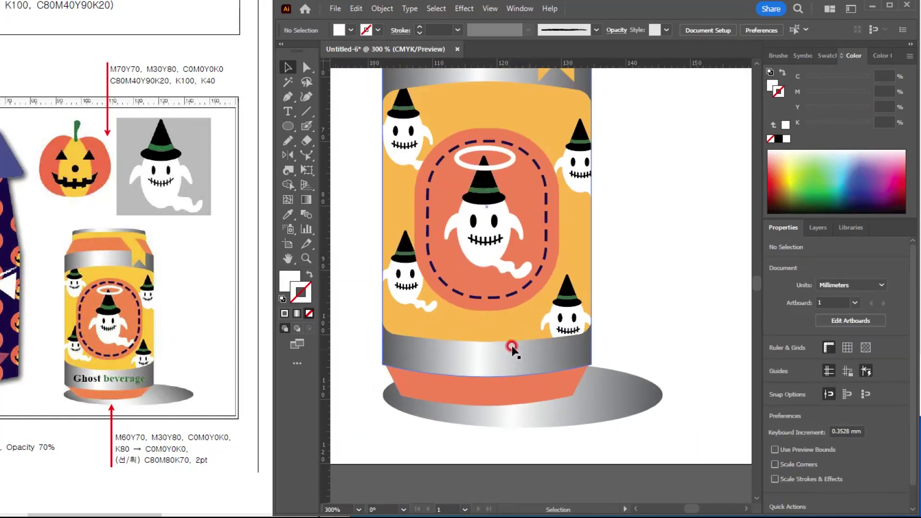
# Add the text "Ghost beverage" near the silver band at the bottom of the can.
pyautogui.scroll(-2, 528, 351)
pyautogui.press('t')
pyautogui.hscroll(-2, 513, 336)
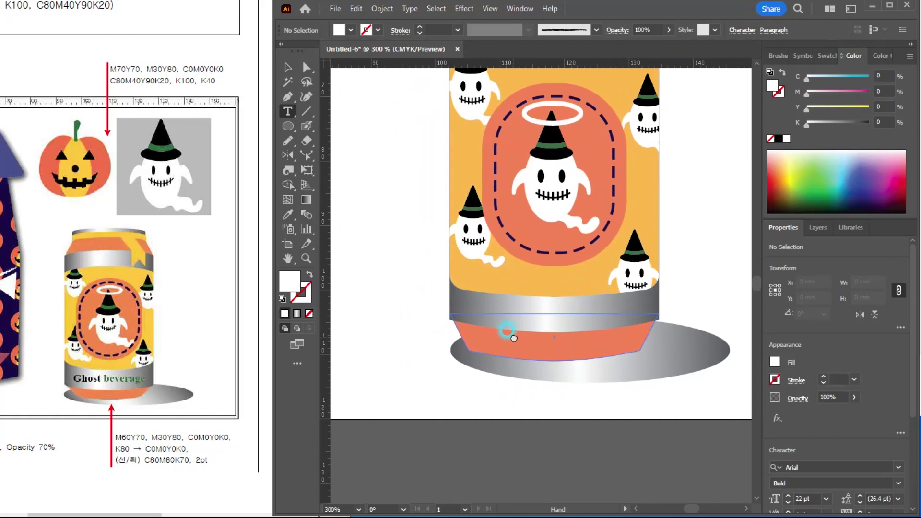
pyautogui.click(465, 307)
pyautogui.write('Ghost bever')
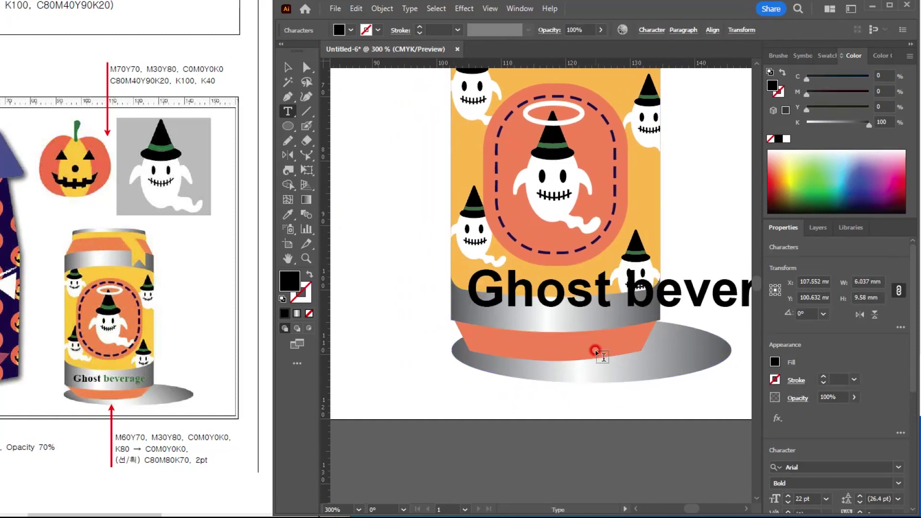
# Set the whole "Ghost beverage" text in Times New Roman Bold, as specified on the reference sheet.
pyautogui.hotkey('ctrl', 'a')
pyautogui.moveTo(351, 259); pyautogui.dragTo(474, 259)
pyautogui.click(183, 161)
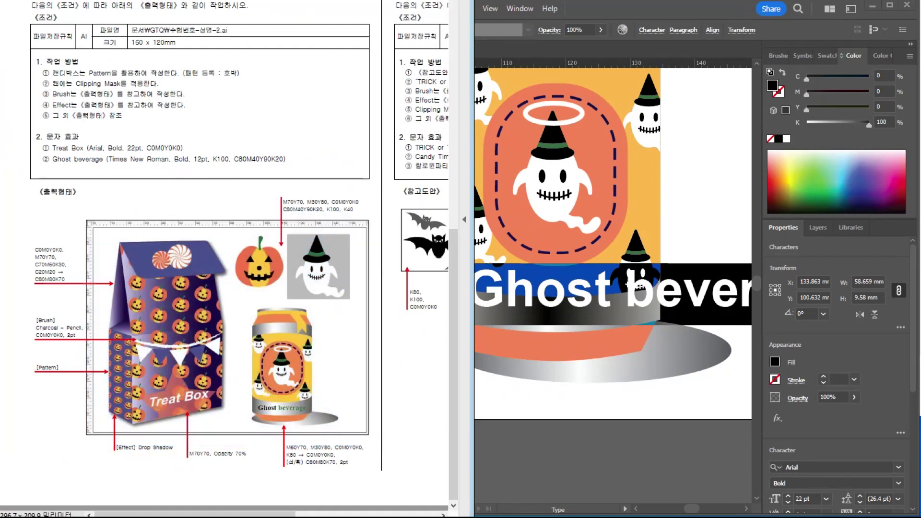
pyautogui.click(626, 27)
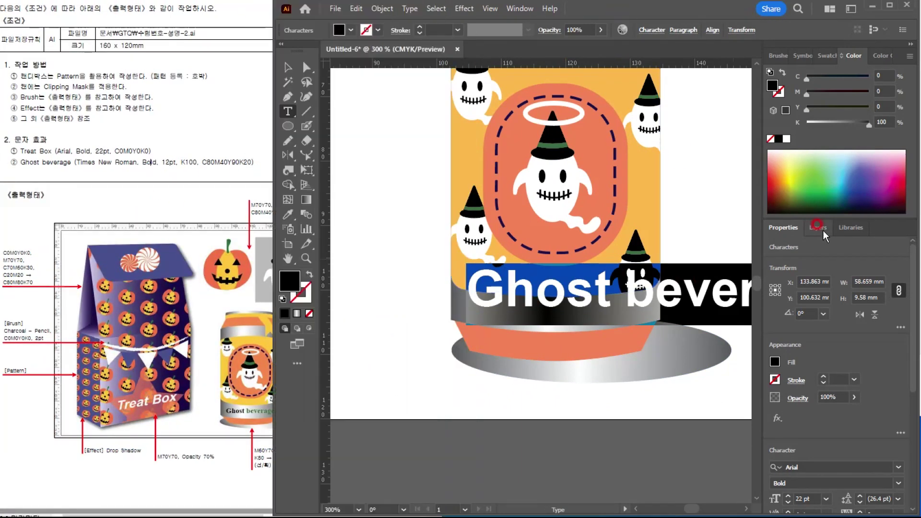
pyautogui.hotkey('ctrl', 't')
pyautogui.click(538, 302)
pyautogui.write('t')
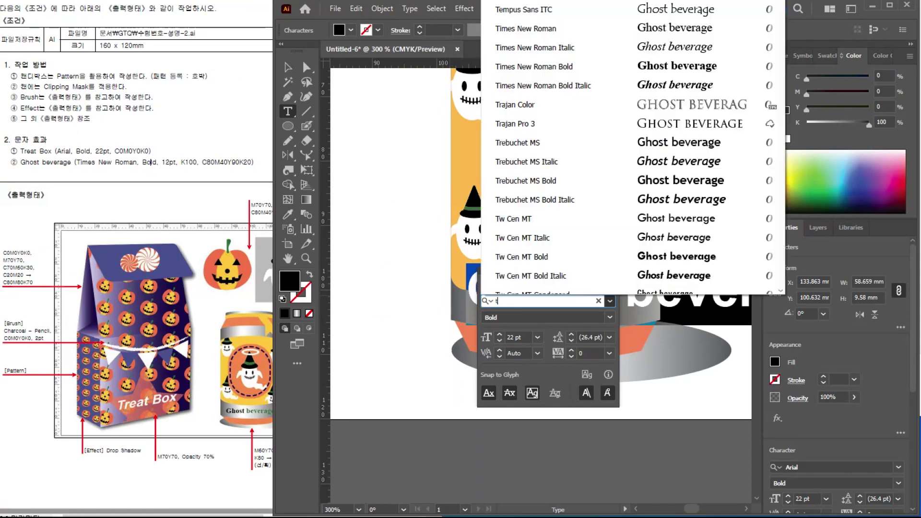
pyautogui.write('i')
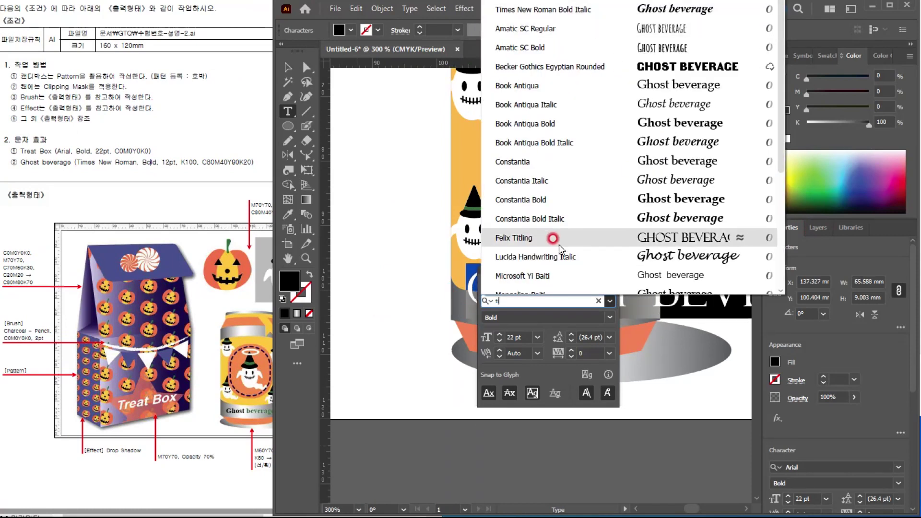
pyautogui.click(529, 256)
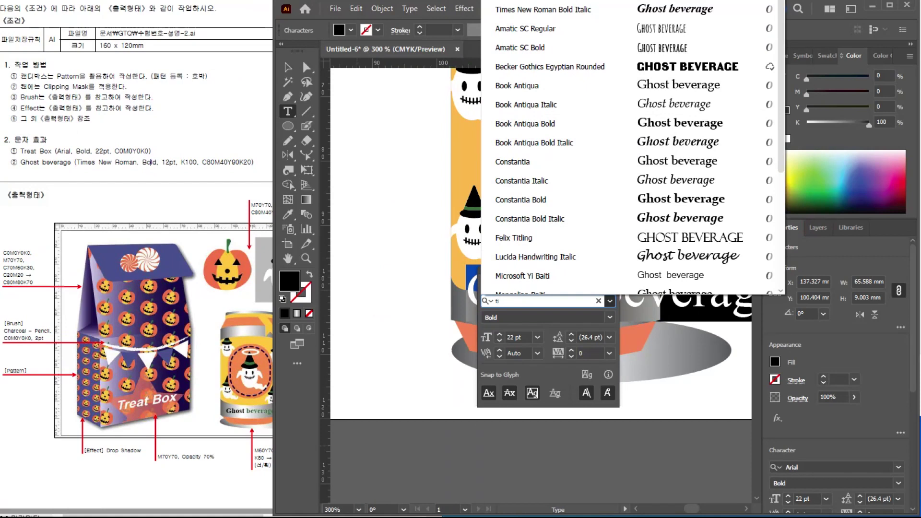
pyautogui.press('Return')
# Set the "Ghost beverage" text size to 12 pt and close the character settings.
pyautogui.click(513, 333)
pyautogui.write('12')
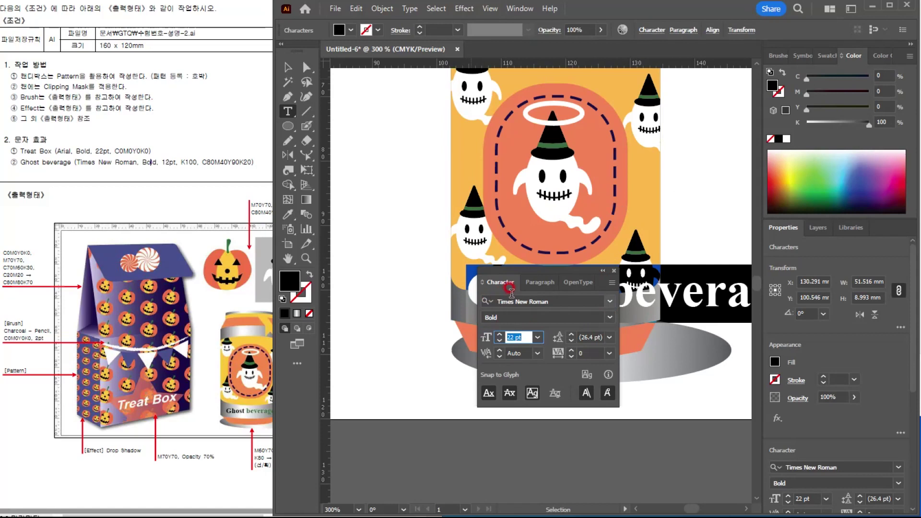
pyautogui.press('Return')
pyautogui.click(288, 67)
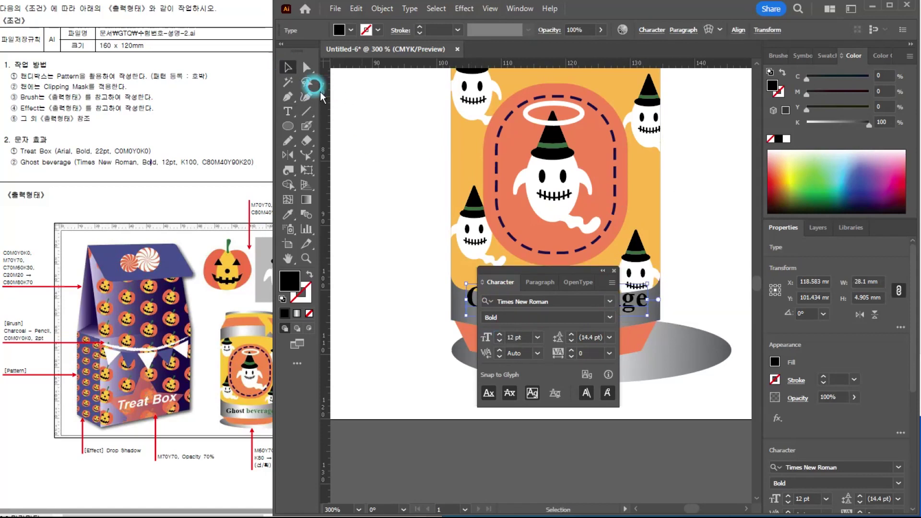
pyautogui.click(614, 270)
# Colour only the word "beverage" with C80 M40 Y90 K20, following the reference sheet.
pyautogui.click(169, 163)
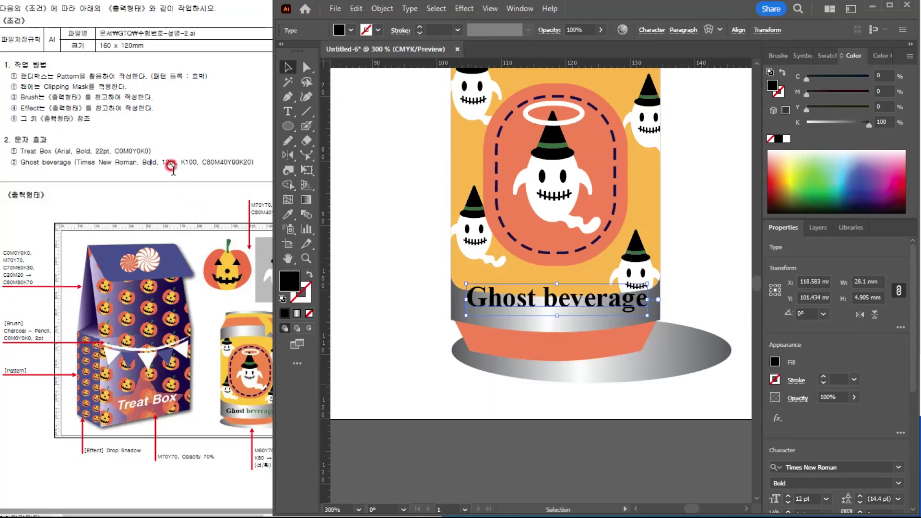
pyautogui.click(267, 428)
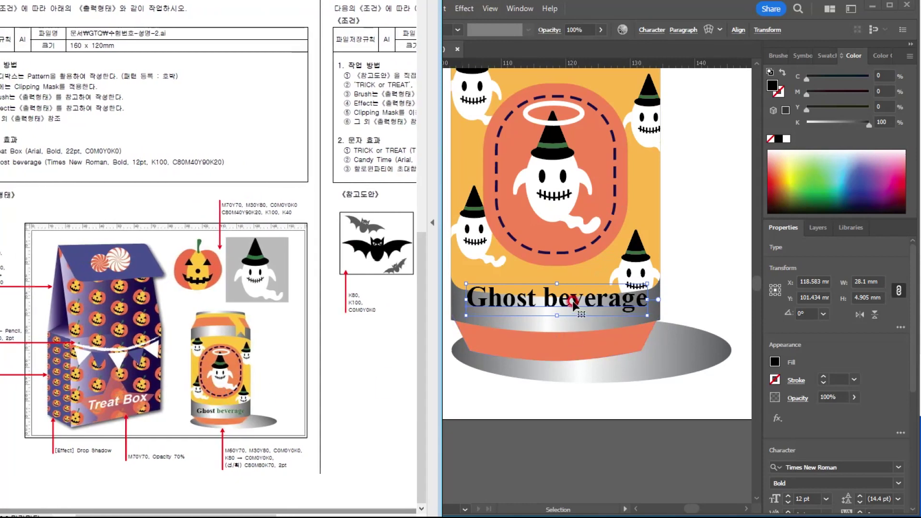
pyautogui.doubleClick(578, 305)
pyautogui.tripleClick(550, 297)
pyautogui.moveTo(543, 297); pyautogui.dragTo(674, 302)
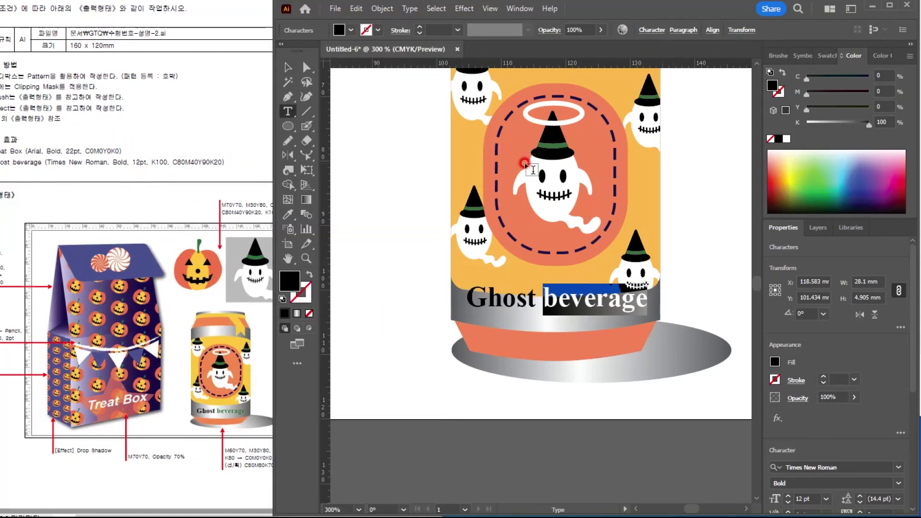
pyautogui.moveTo(891, 75); pyautogui.dragTo(867, 80)
pyautogui.write('80')
pyautogui.press('Tab')
pyautogui.write('40')
pyautogui.press('Tab')
pyautogui.write('90')
pyautogui.press('Tab')
pyautogui.write('20')
pyautogui.press('Tab')
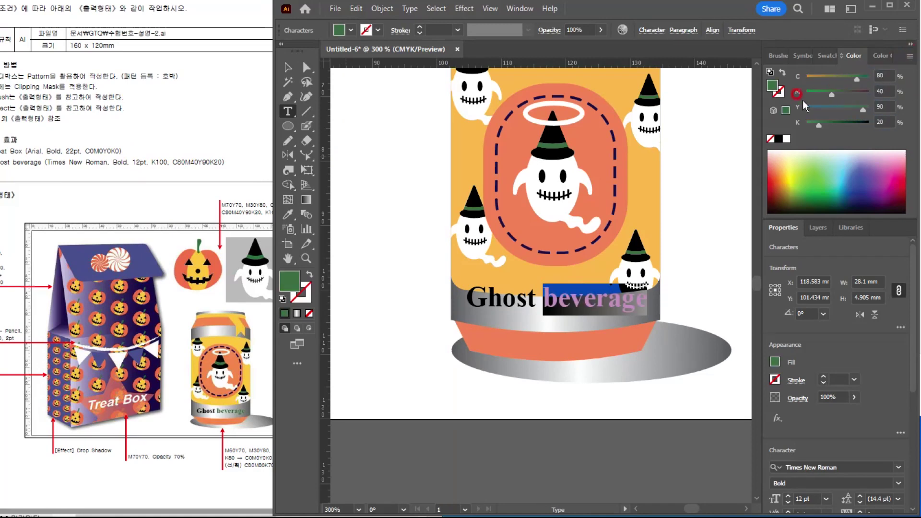
pyautogui.press('ctrl')
# Move the "Ghost beverage" text down so it sits within the can's lower silver band.
pyautogui.click(287, 67)
pyautogui.click(699, 298)
pyautogui.moveTo(619, 298); pyautogui.dragTo(616, 309)
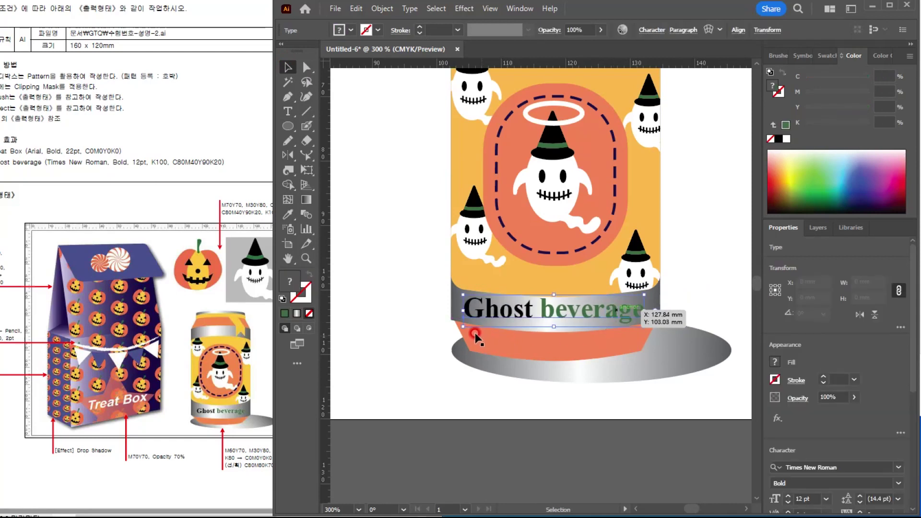
pyautogui.click(405, 319)
pyautogui.scroll(2, 589, 307)
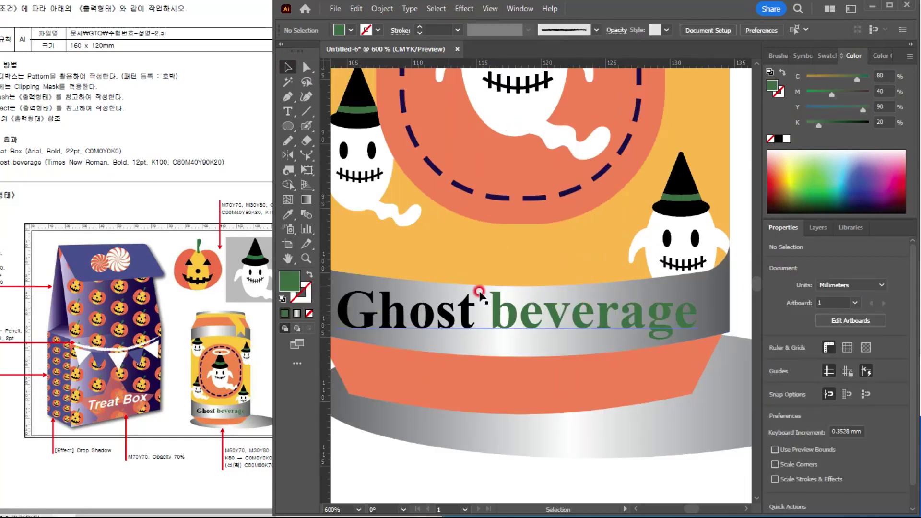
pyautogui.scroll(-1, 524, 243)
# Stretch the silver can body's linear gradient horizontally past both sides of the can to lighten its dark edges.
pyautogui.click(461, 308)
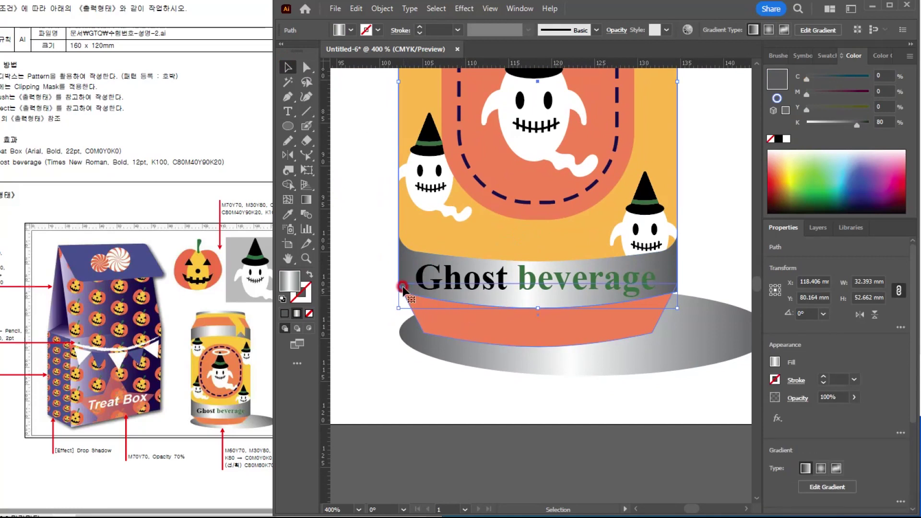
pyautogui.click(303, 183)
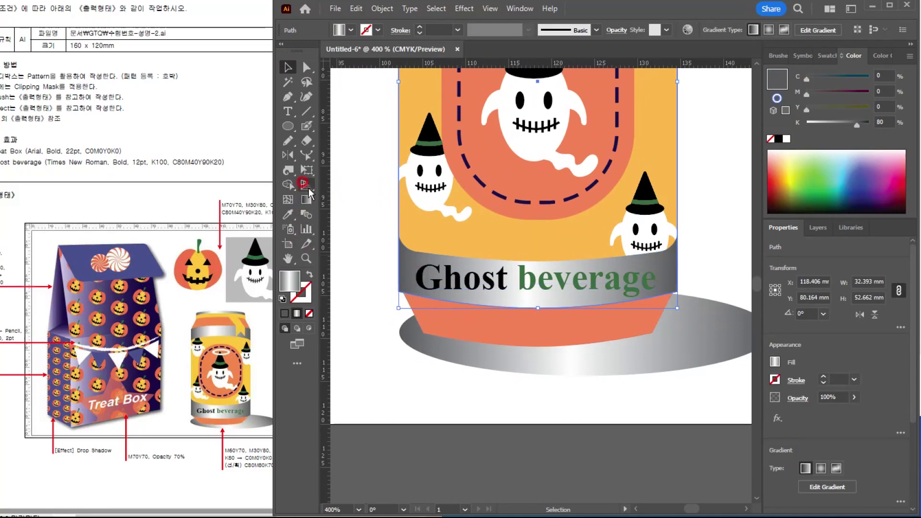
pyautogui.click(306, 198)
pyautogui.click(402, 82)
pyautogui.moveTo(398, 81)
pyautogui.mouseDown()
pyautogui.moveTo(362, 87)
pyautogui.moveTo(389, 75)
pyautogui.mouseUp()
pyautogui.hotkey('ctrl', 'z')
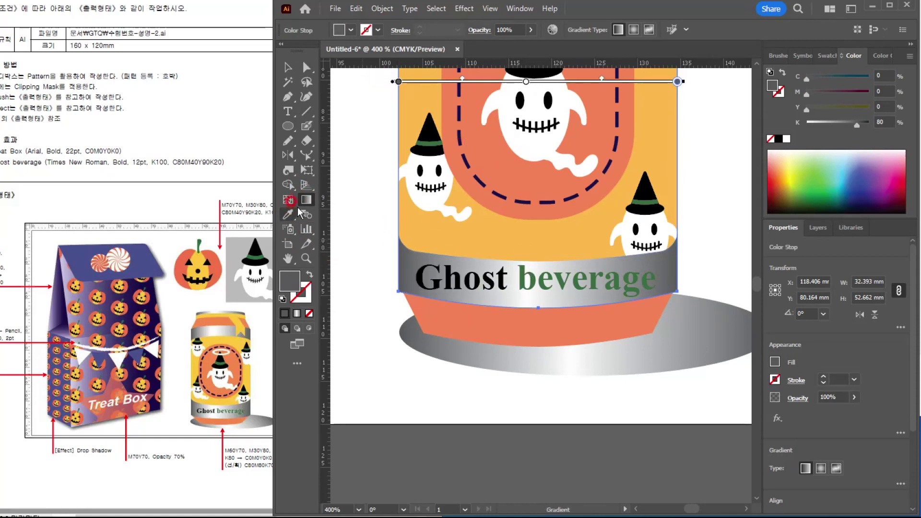
pyautogui.moveTo(344, 269); pyautogui.dragTo(730, 269)
pyautogui.click(288, 67)
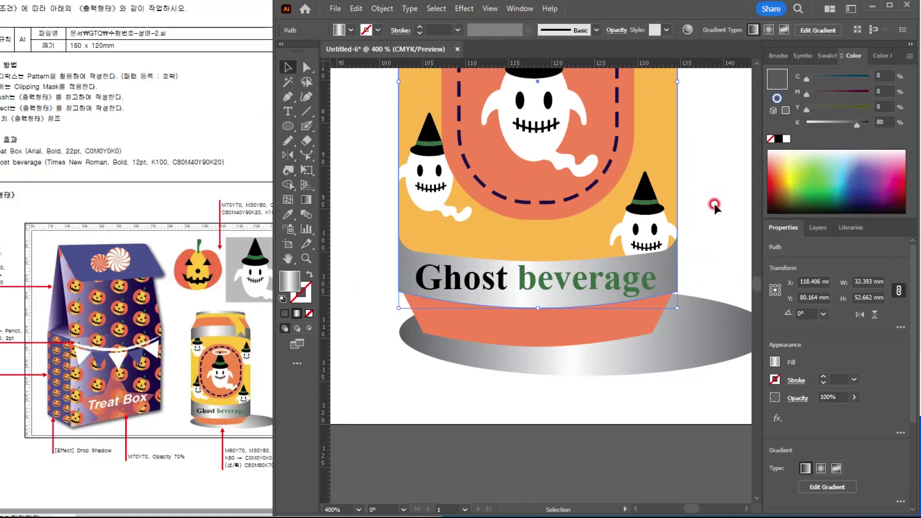
pyautogui.click(714, 205)
pyautogui.scroll(-3, 709, 210)
pyautogui.moveTo(696, 215); pyautogui.dragTo(567, 336)
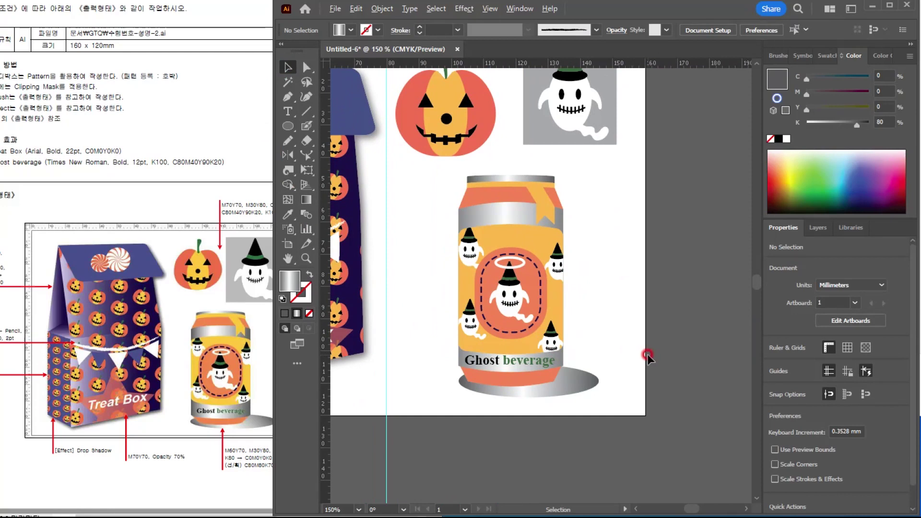
pyautogui.scroll(-1, 647, 355)
pyautogui.moveTo(581, 280); pyautogui.dragTo(684, 280)
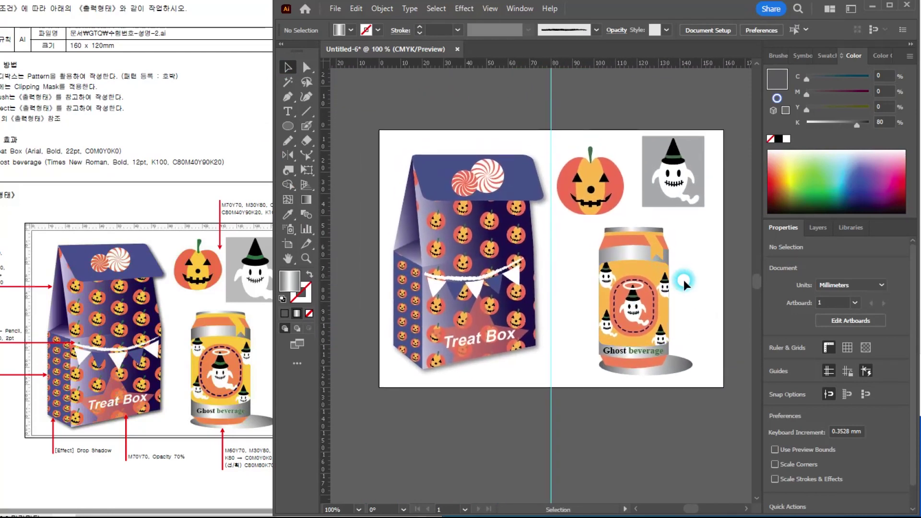